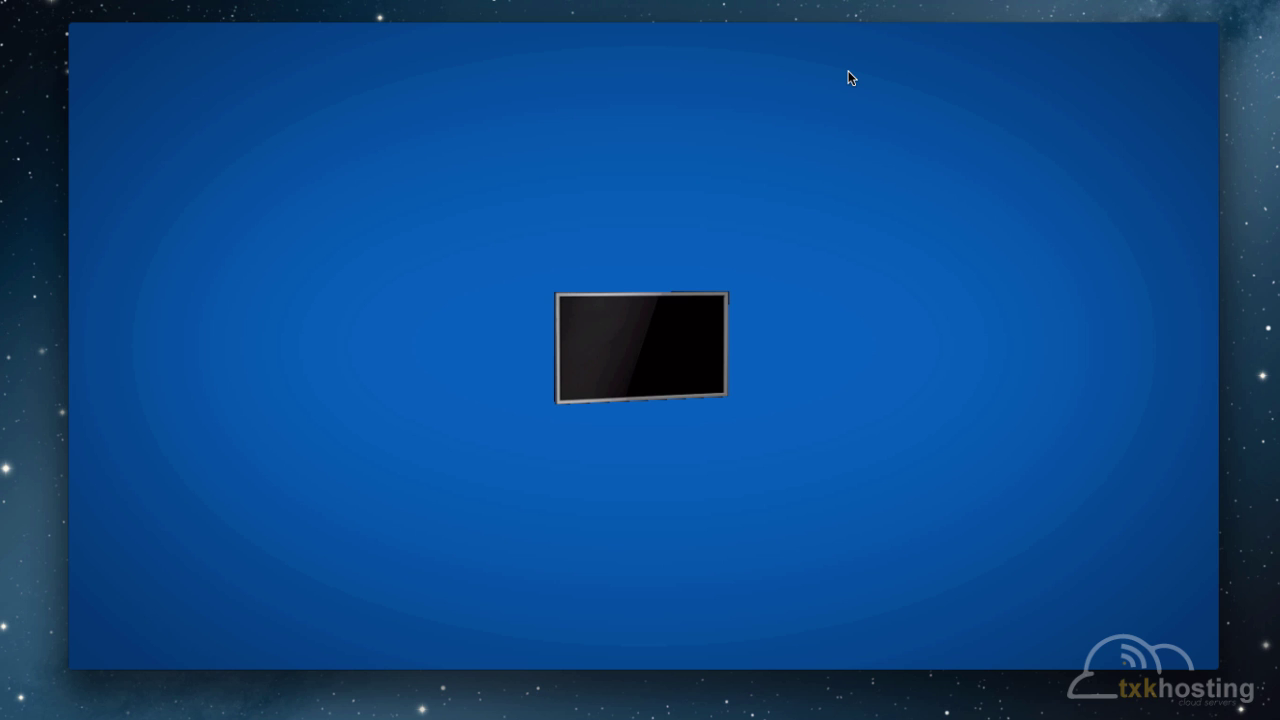
# Step: Preview the finished TV.mov render, then switch to an empty untitled Cinema 4D scene
pyautogui.moveTo(926, 252)
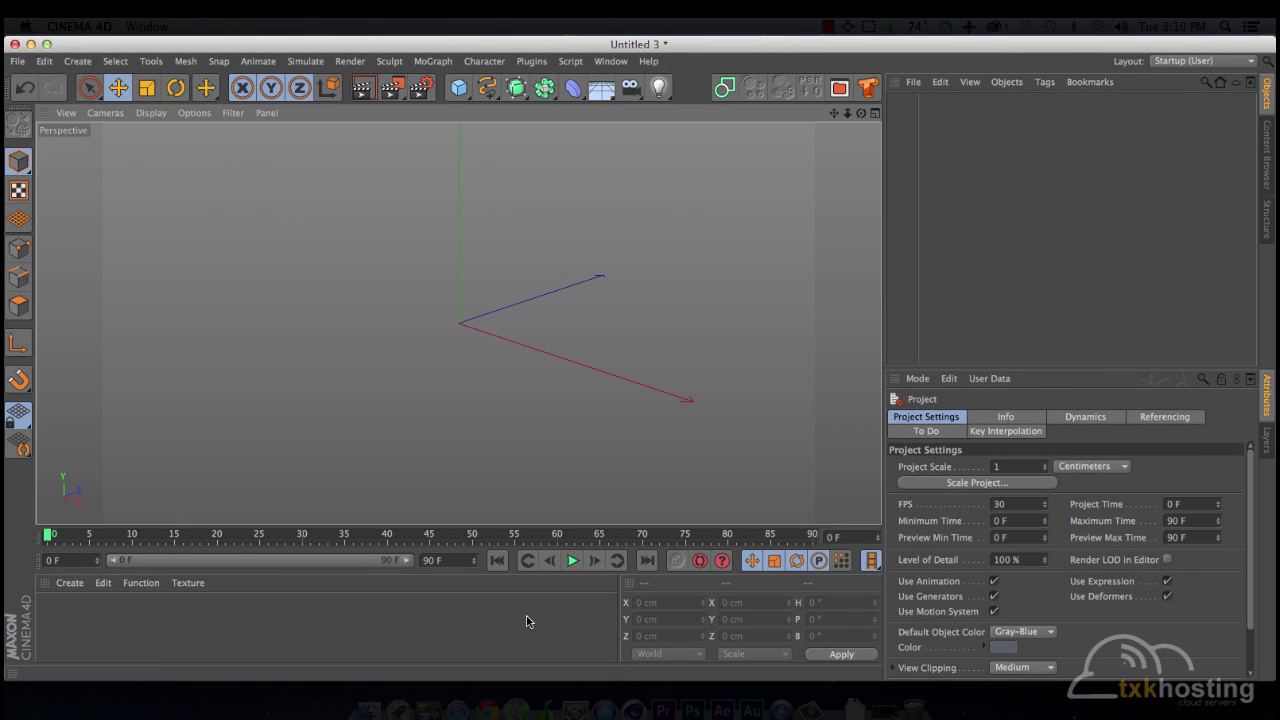
# Step: Add a Plane primitive oriented to +Z so it stands upright
pyautogui.click(462, 87)
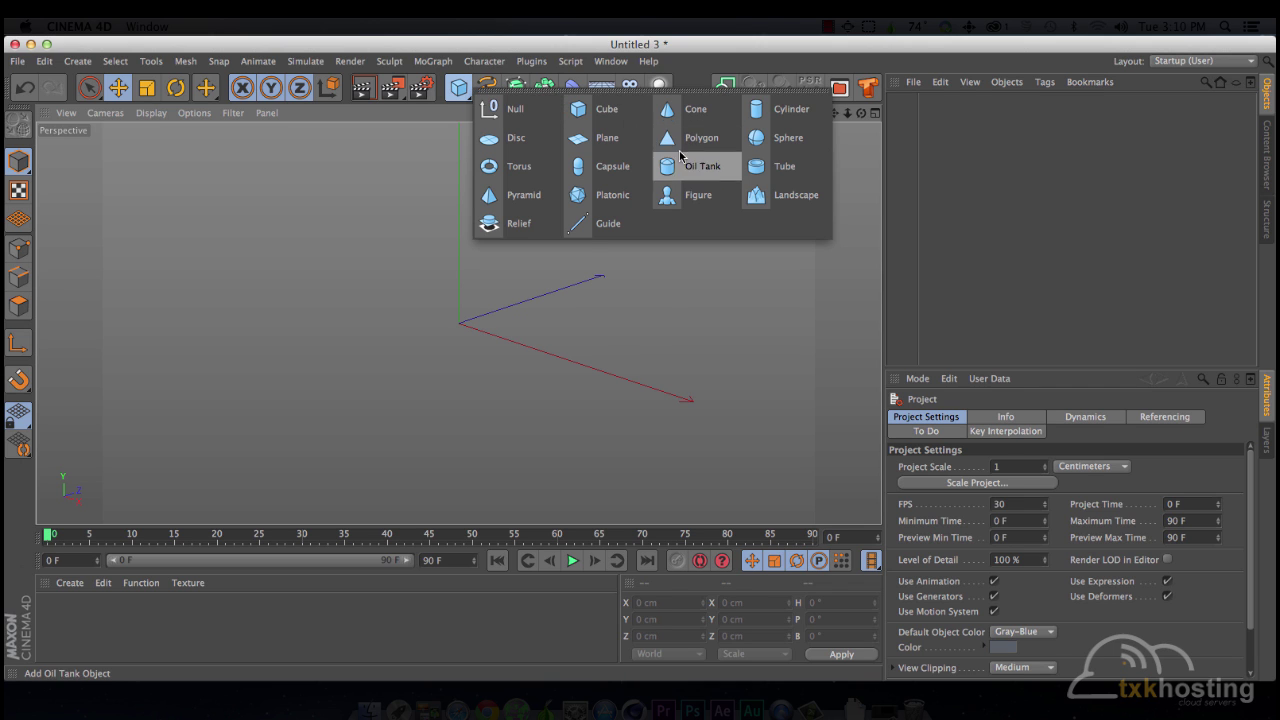
pyautogui.click(615, 140)
pyautogui.click(995, 518)
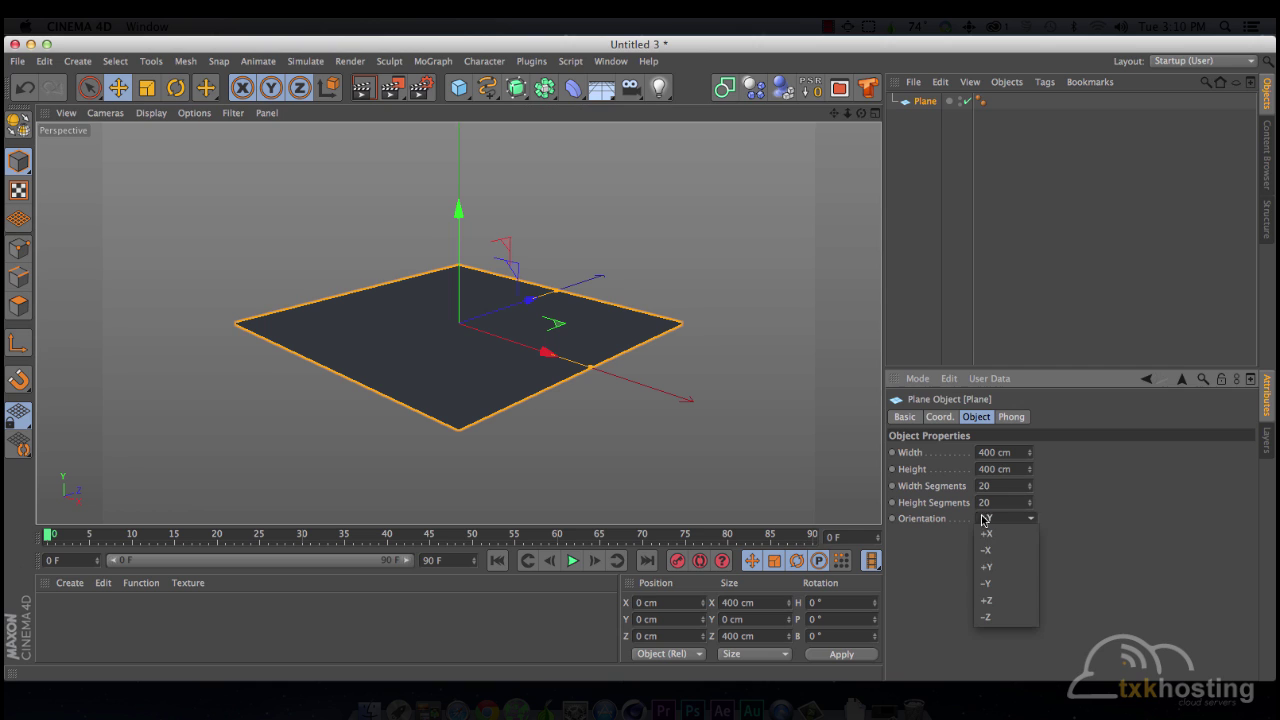
pyautogui.click(1006, 601)
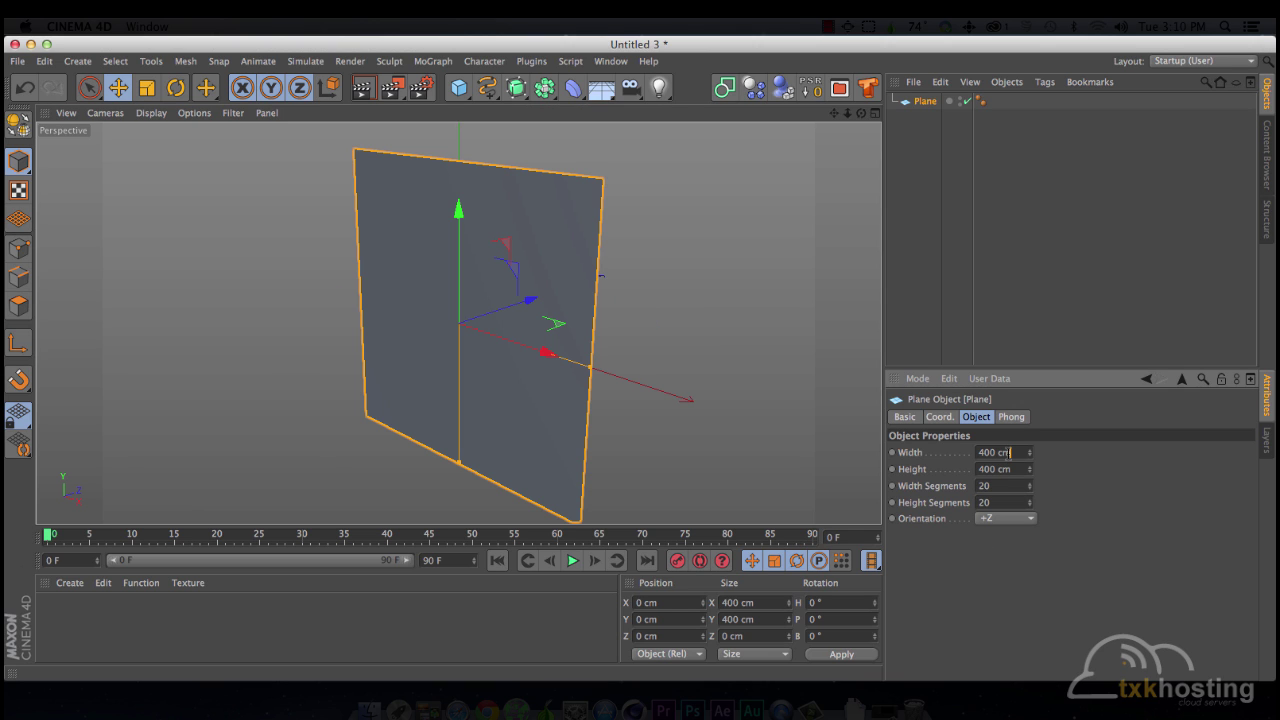
# Step: Size the plane to 320 cm wide by 180 cm high
pyautogui.click(1008, 452)
pyautogui.write('16')
pyautogui.press('Tab')
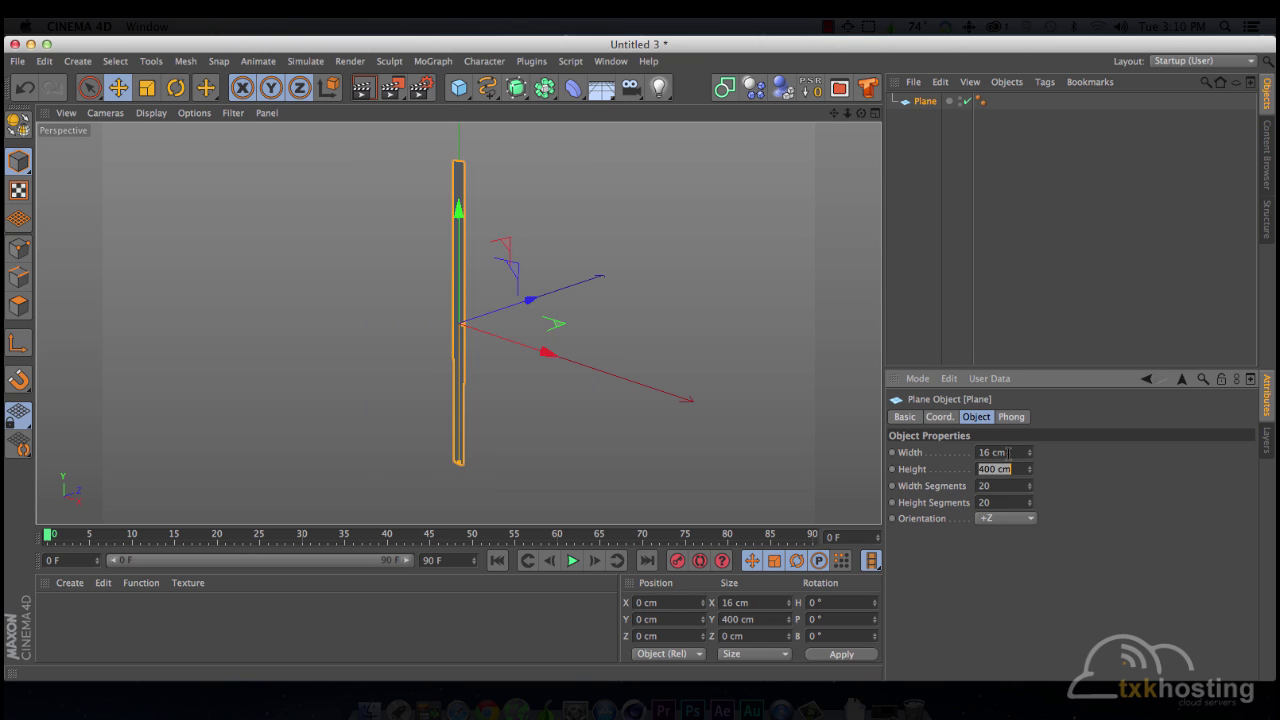
pyautogui.click(1008, 452)
pyautogui.write('160')
pyautogui.press('Tab')
pyautogui.write('90')
pyautogui.press('Return')
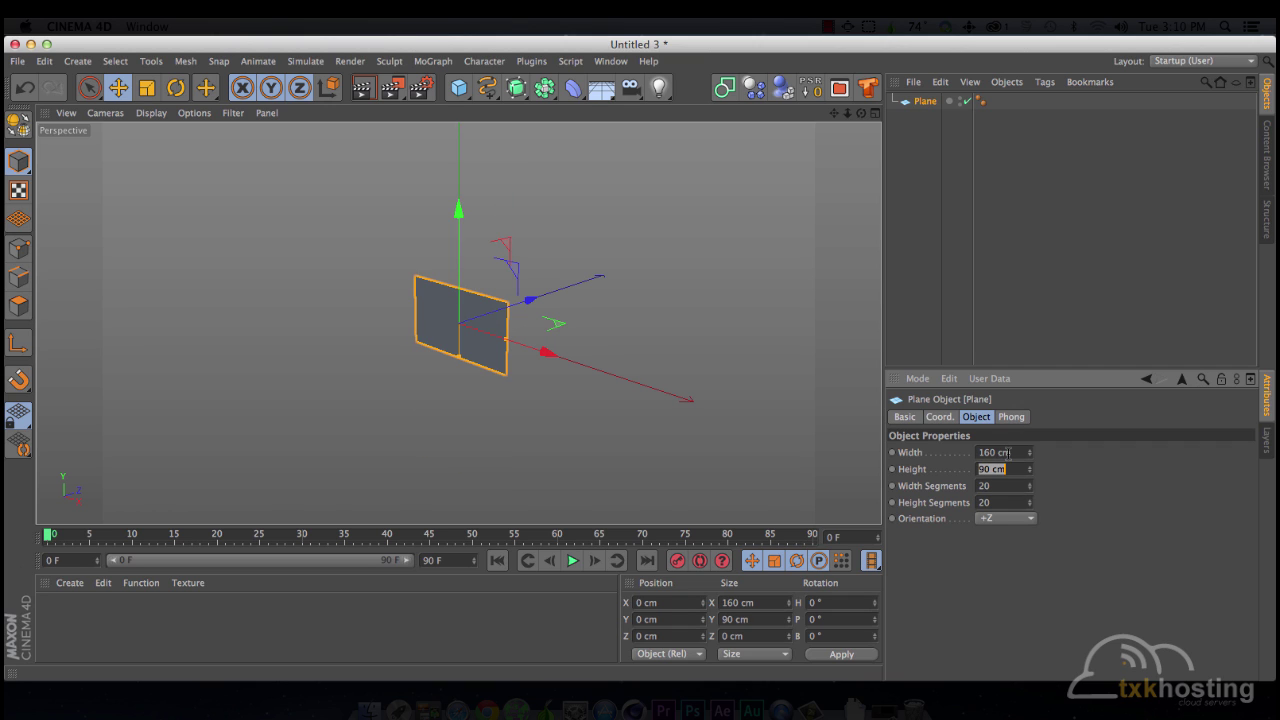
pyautogui.click(1008, 452)
pyautogui.write('*2')
pyautogui.press('Tab')
pyautogui.hotkey('shift', 'Tab')
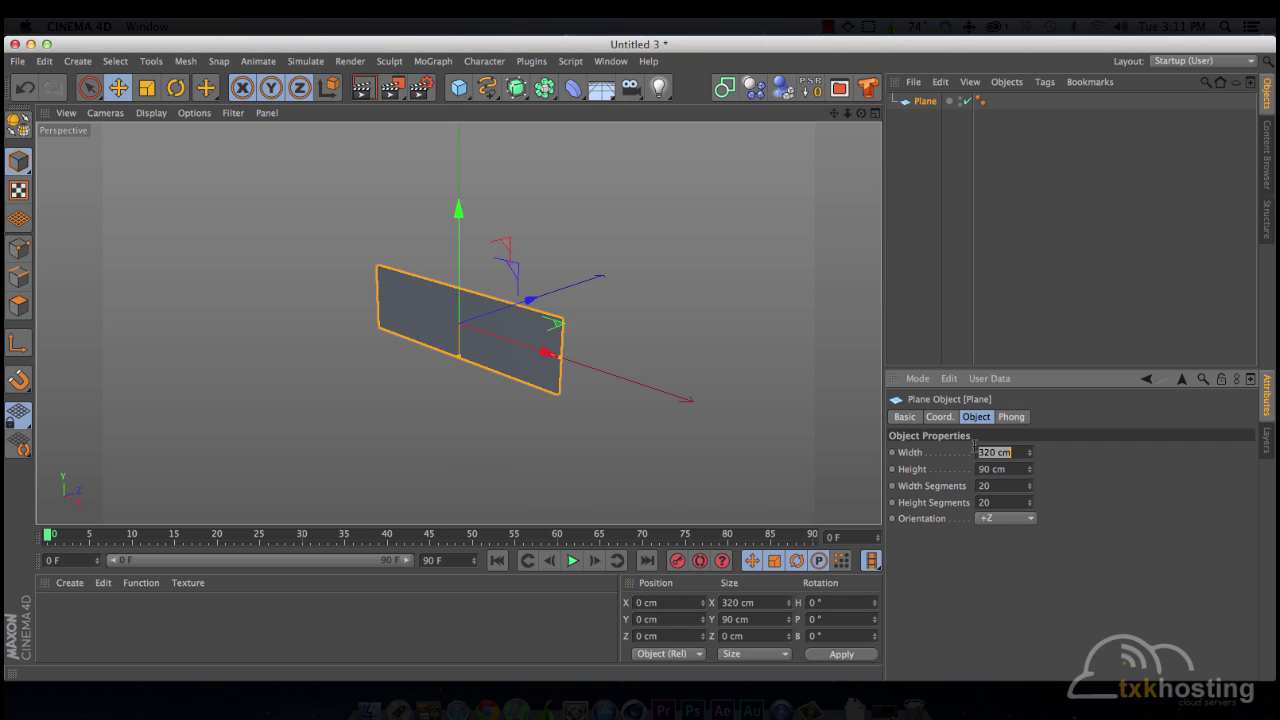
pyautogui.press('Tab')
pyautogui.write('180')
pyautogui.press('Tab')
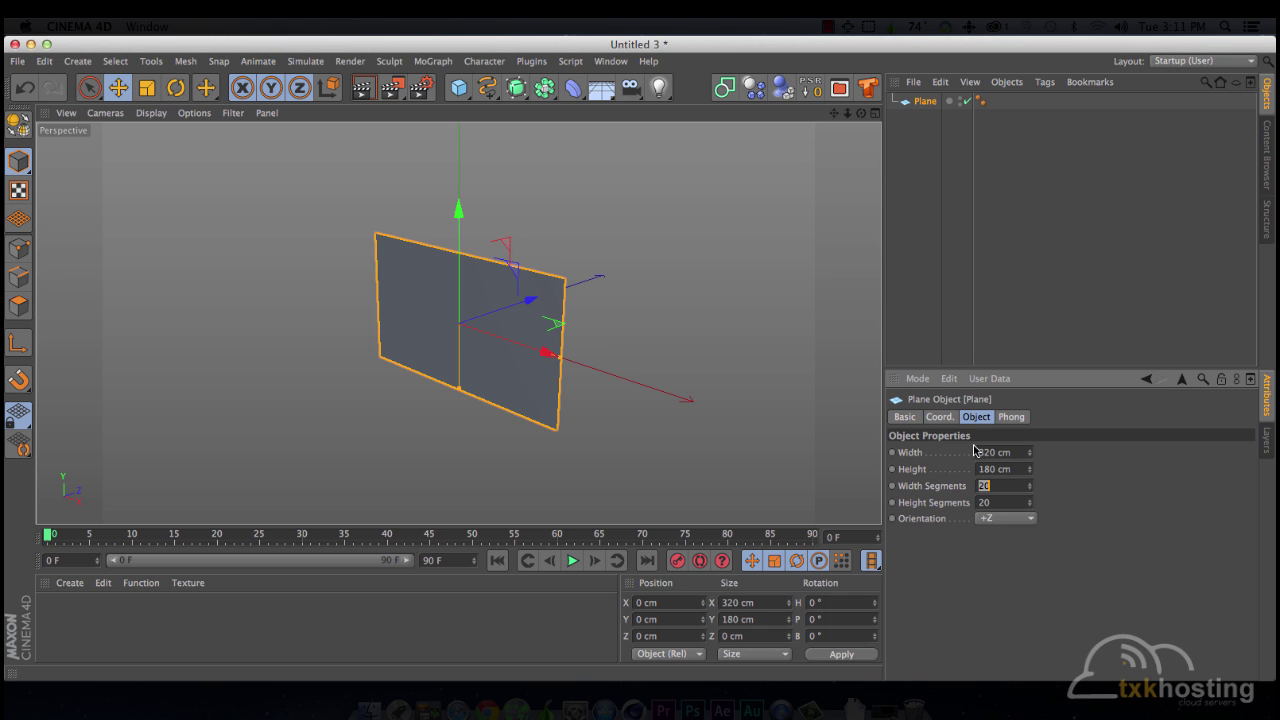
# Step: Reduce the plane's width and height segments to 1
pyautogui.click(583, 366)
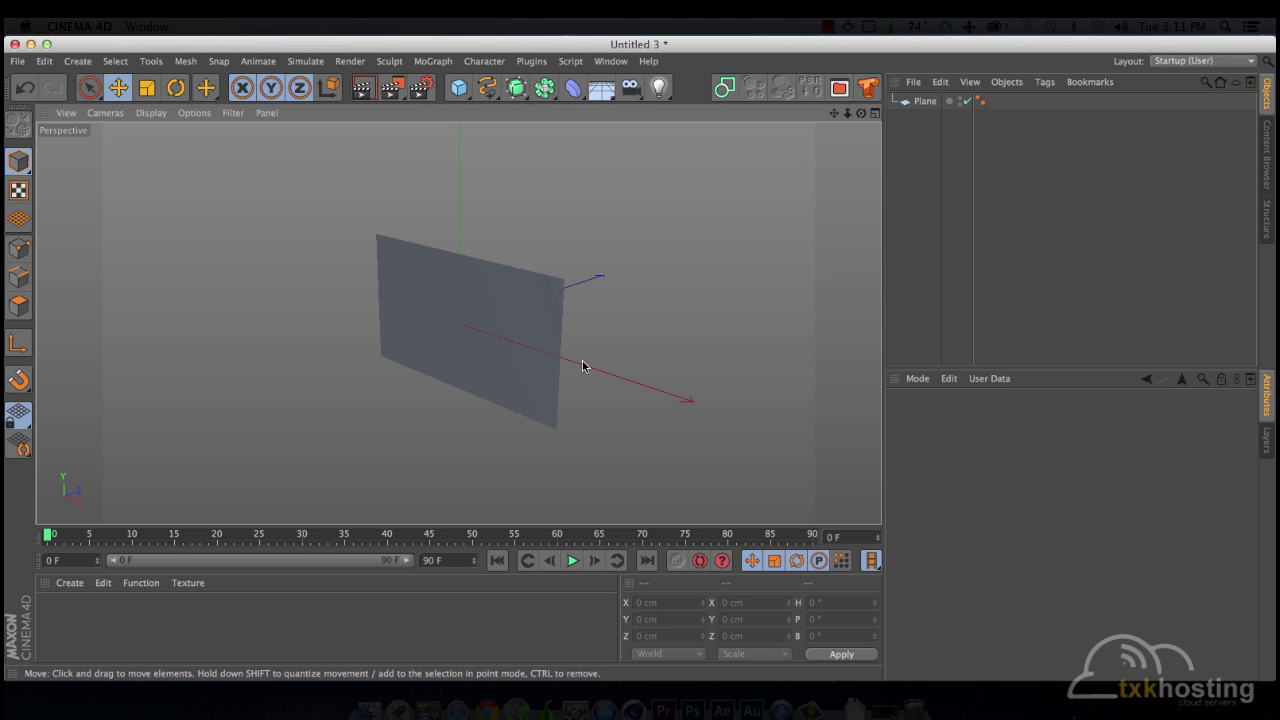
pyautogui.click(527, 323)
pyautogui.scroll(3, 527, 323)
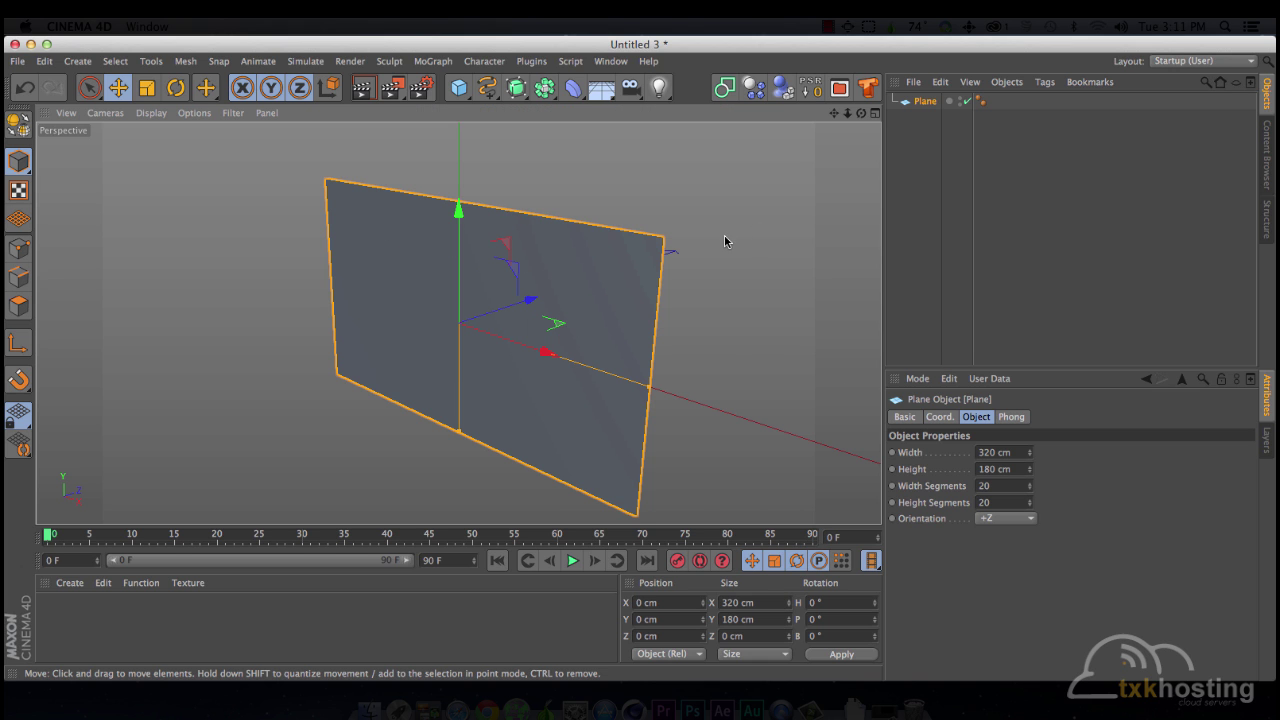
pyautogui.keyDown('alt'); pyautogui.moveTo(724, 241); pyautogui.dragTo(811, 231); pyautogui.keyUp('alt')
pyautogui.click(1003, 499)
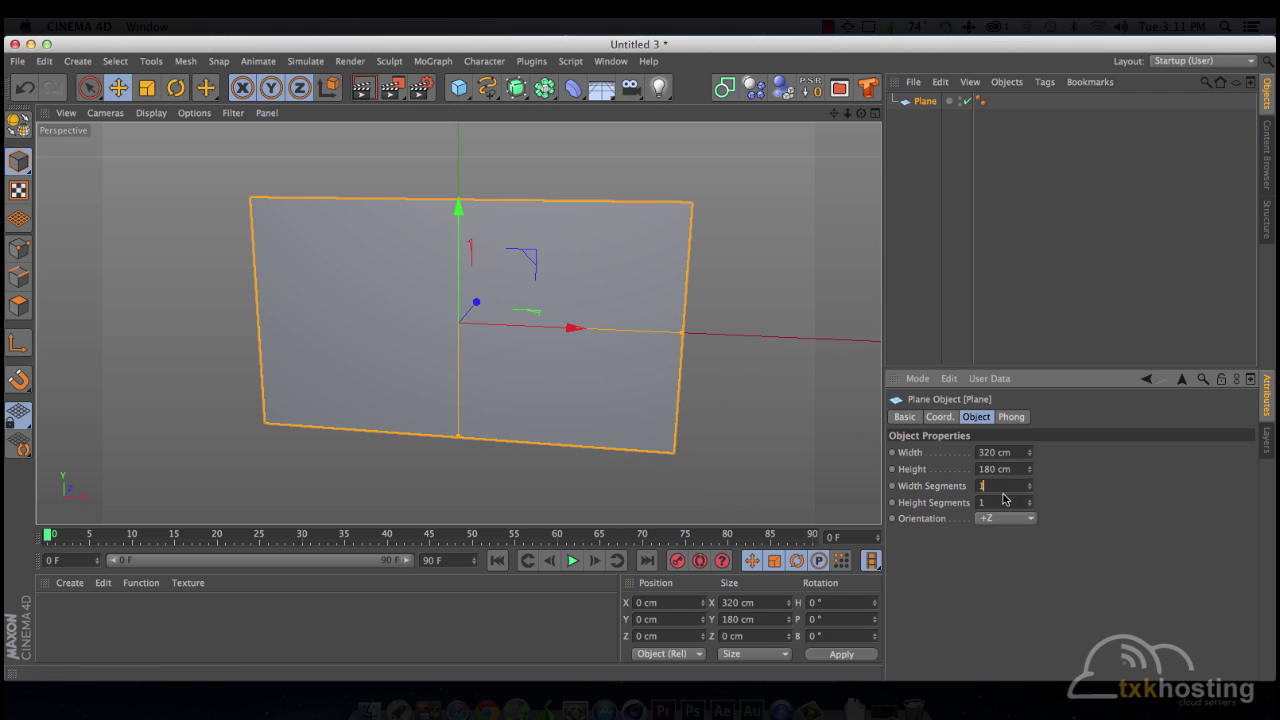
# Step: Switch the viewport display to Quick Shading (Lines)
pyautogui.click(151, 113)
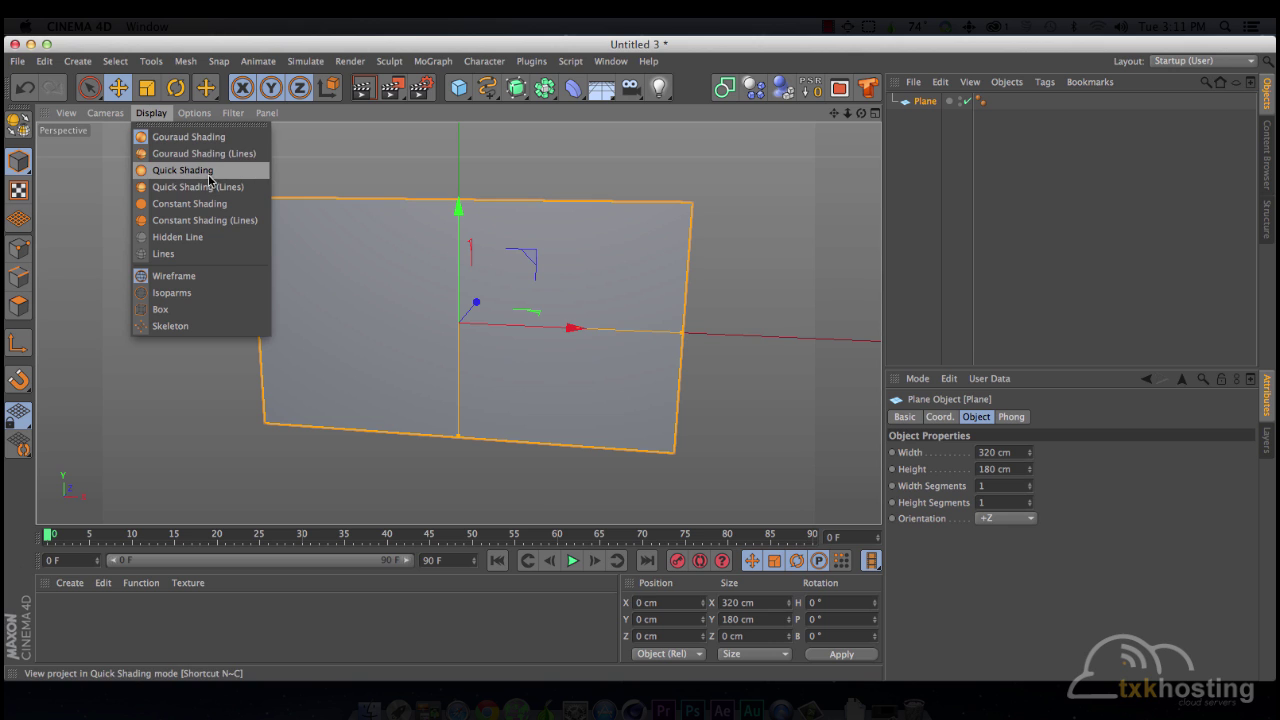
pyautogui.click(183, 170)
pyautogui.click(151, 113)
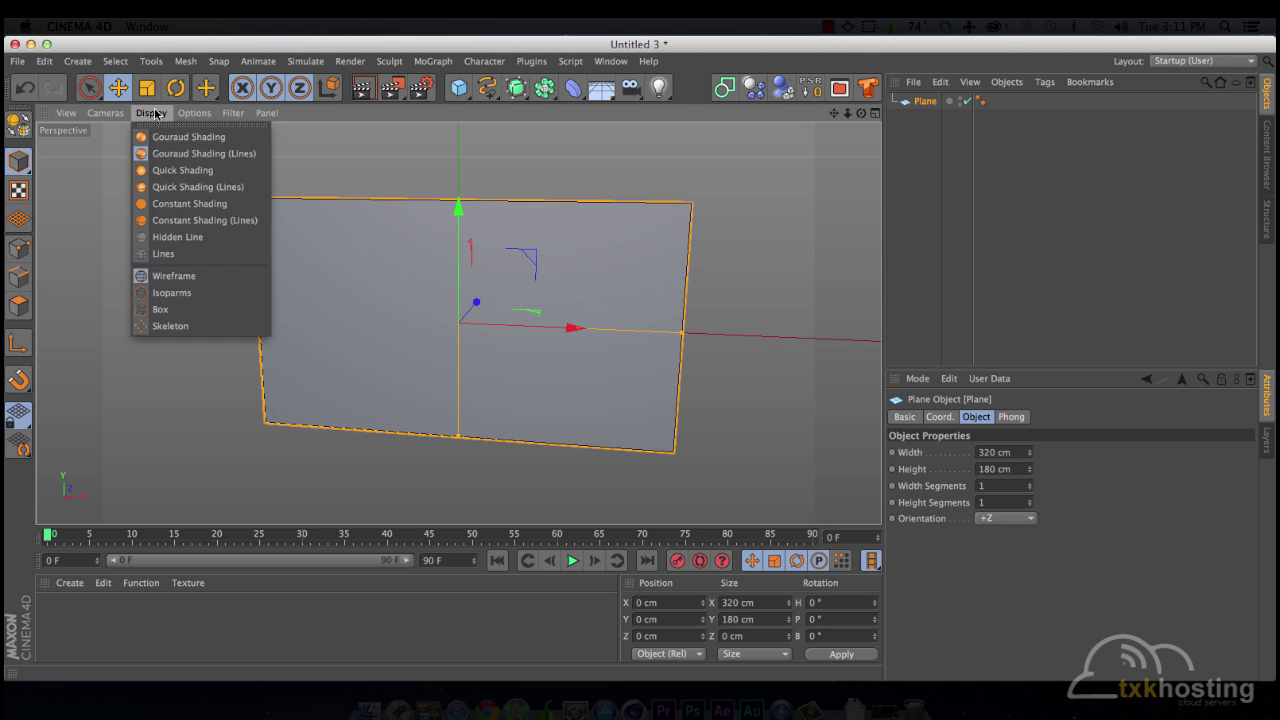
pyautogui.click(183, 189)
pyautogui.moveTo(846, 163)
pyautogui.keyDown('alt'); pyautogui.mouseDown()
pyautogui.moveTo(864, 118)
pyautogui.moveTo(760, 209)
pyautogui.mouseUp(); pyautogui.keyUp('alt')
pyautogui.click(918, 140)
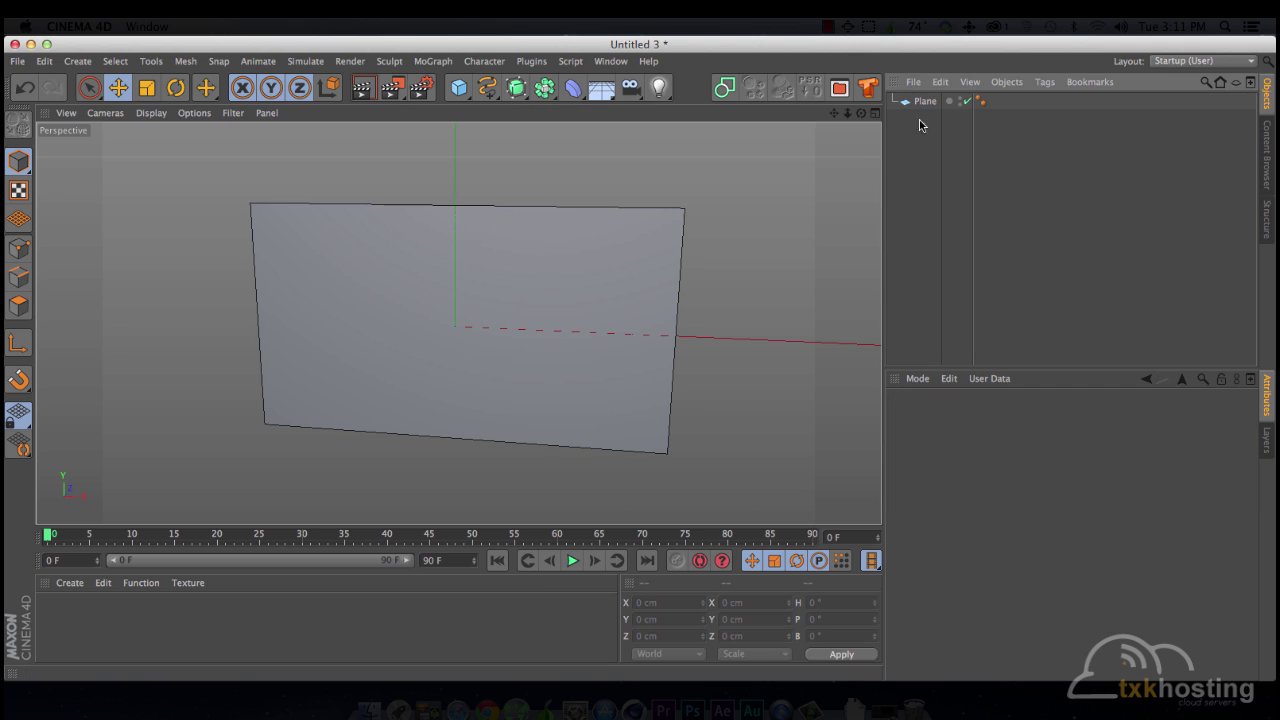
# Step: Add Compositing and External Compositing tags to the Plane
pyautogui.click(926, 103)
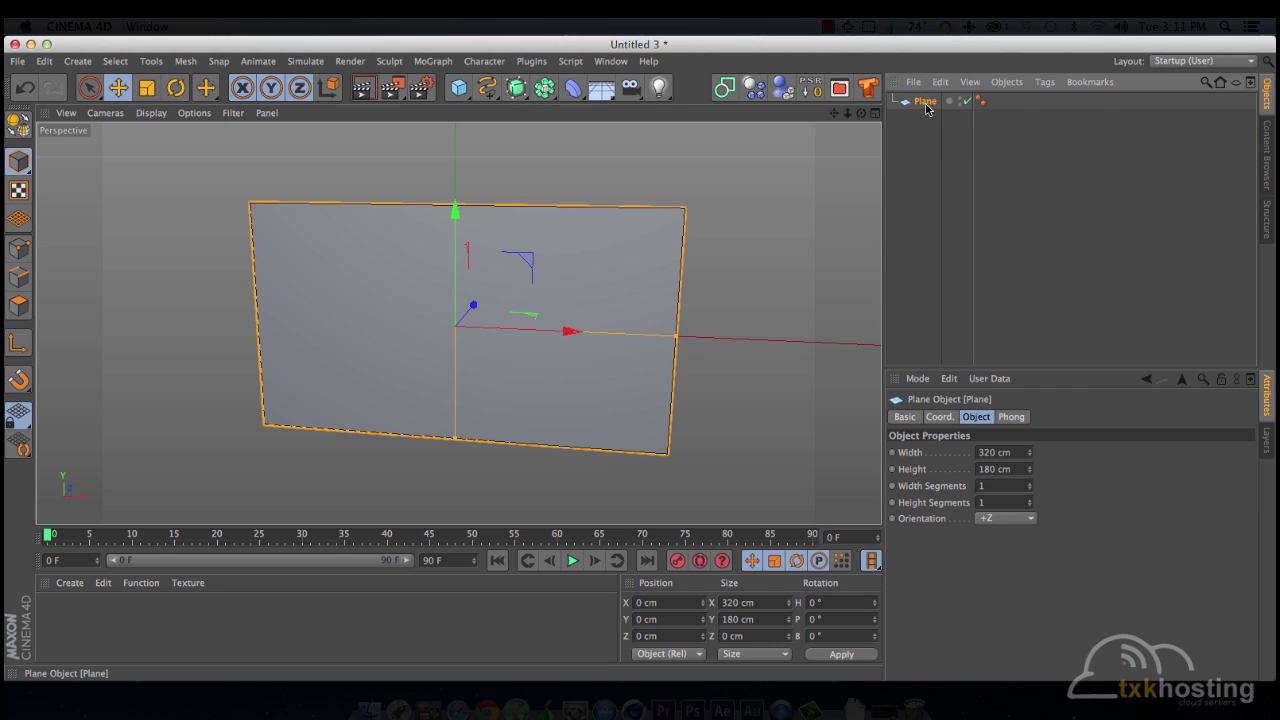
pyautogui.rightClick(926, 103)
pyautogui.moveTo(1038, 119)
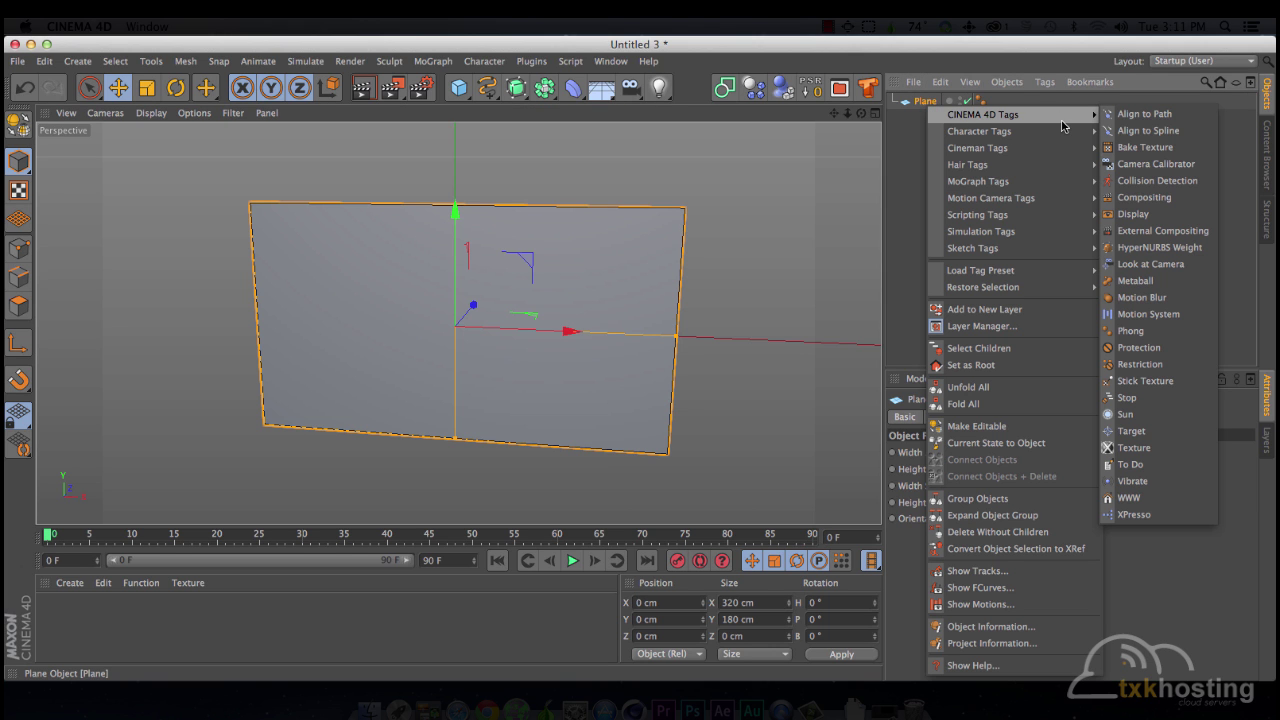
pyautogui.click(1171, 208)
pyautogui.rightClick(926, 99)
pyautogui.moveTo(1040, 110)
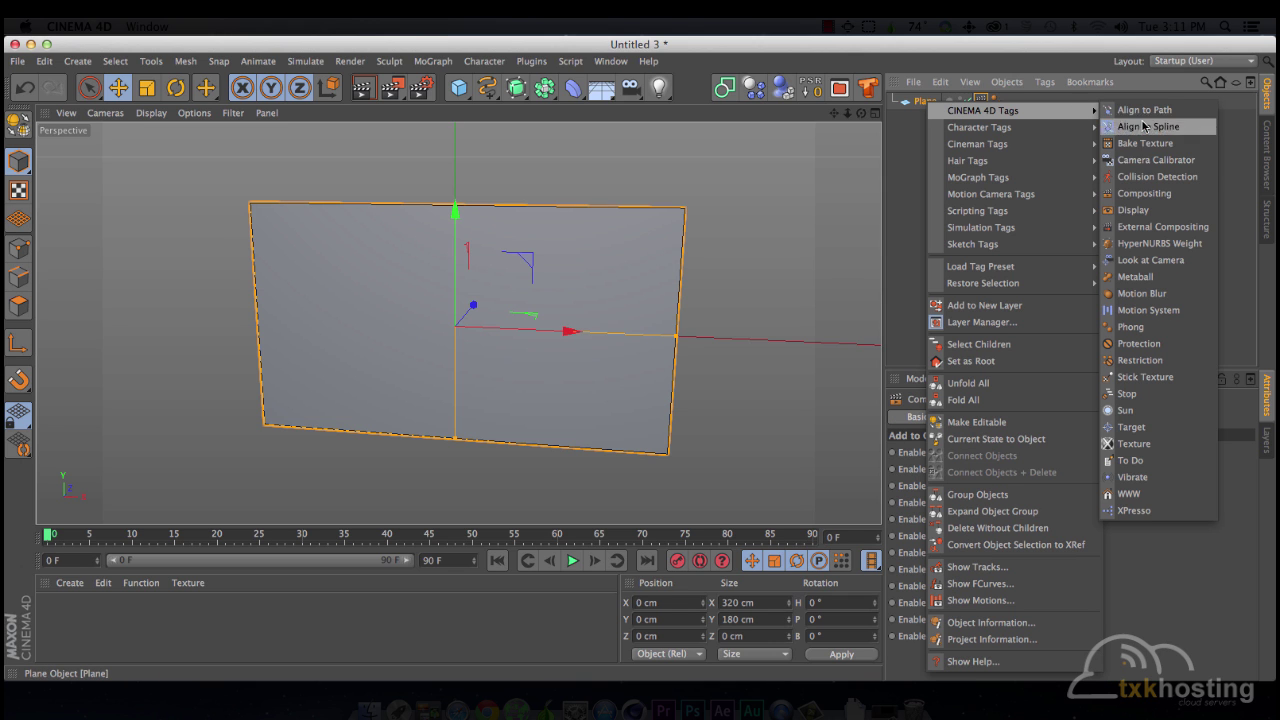
pyautogui.click(1188, 227)
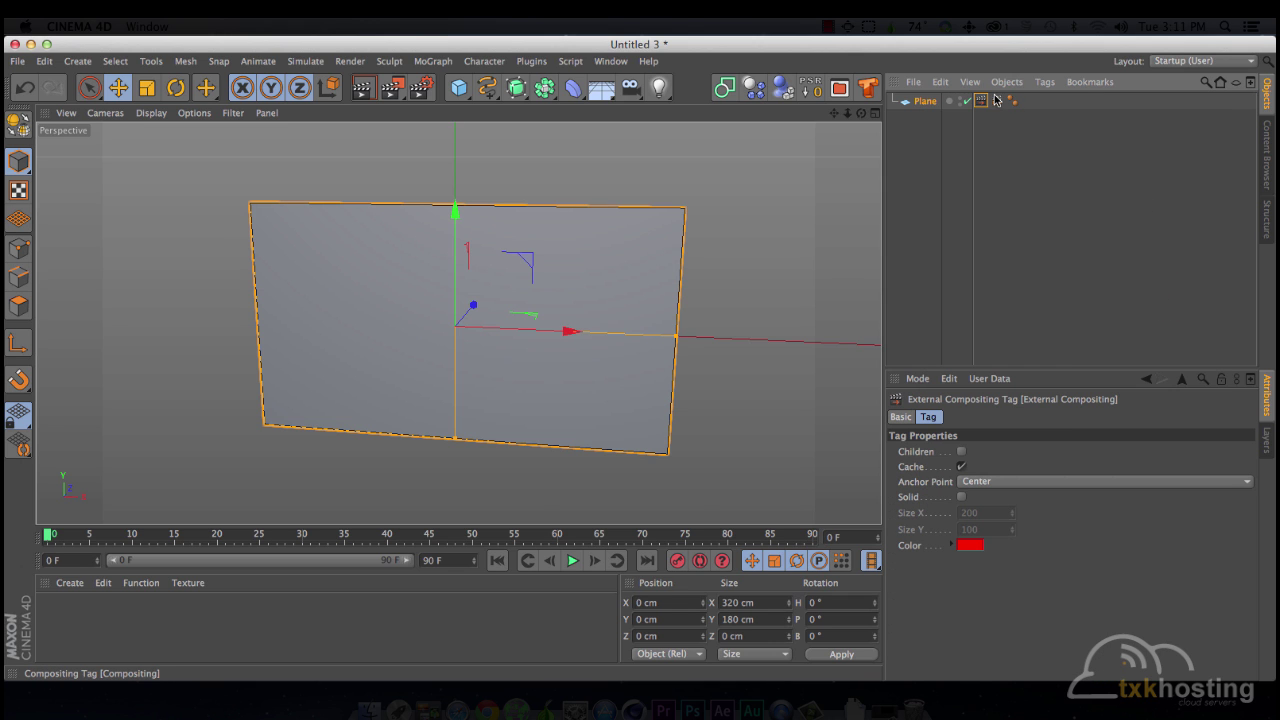
# Step: Enable object buffer 1 and make the External Compositing tag a Solid with Center anchor
pyautogui.click(981, 100)
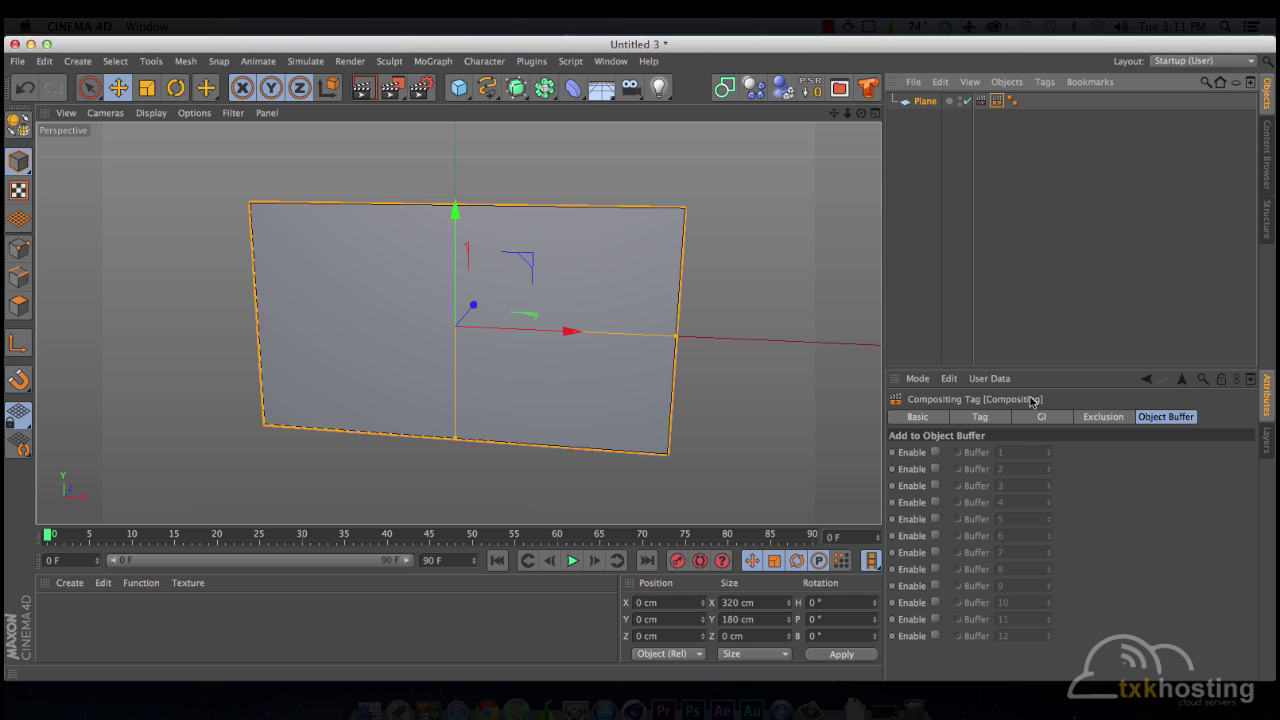
pyautogui.click(935, 452)
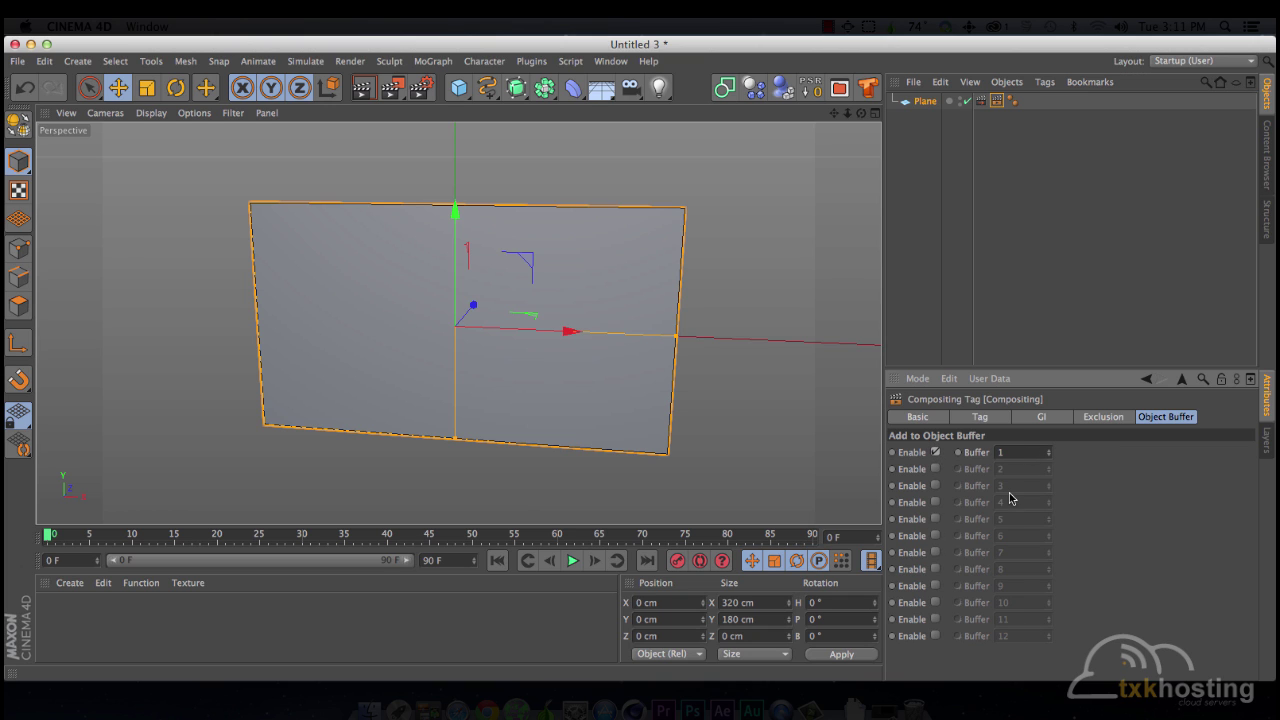
pyautogui.click(980, 100)
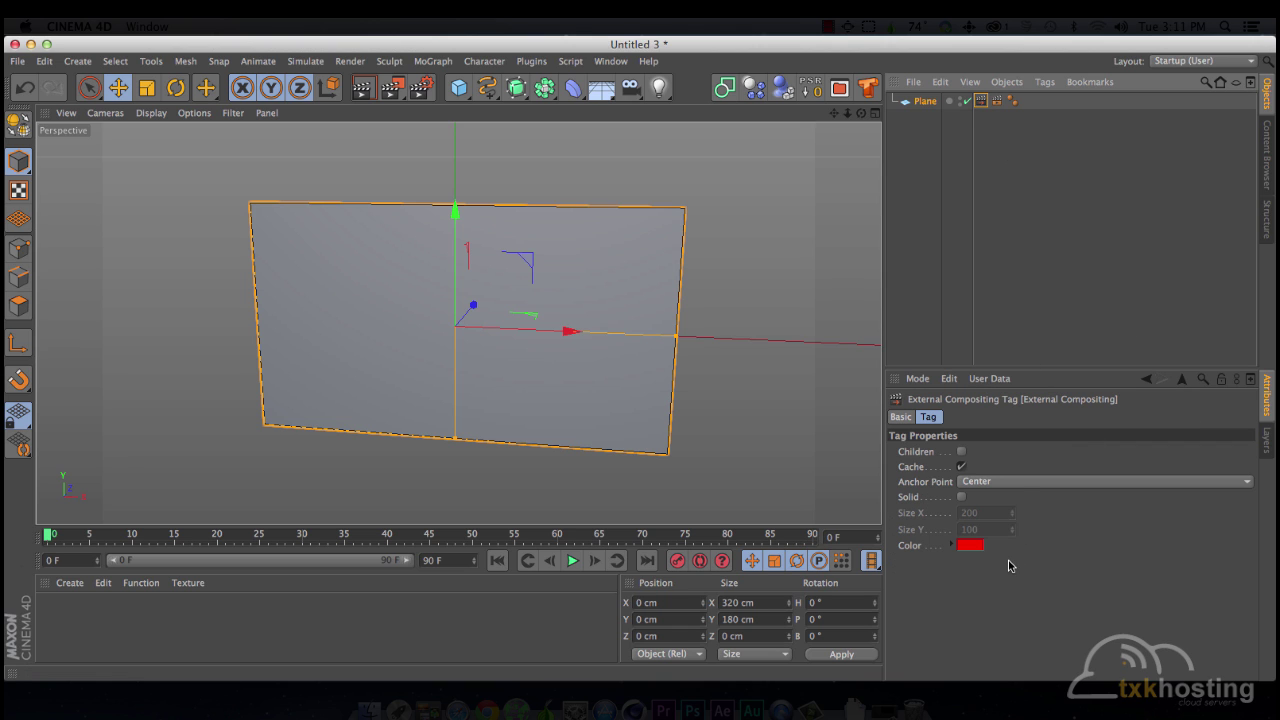
pyautogui.click(990, 481)
pyautogui.click(1014, 464)
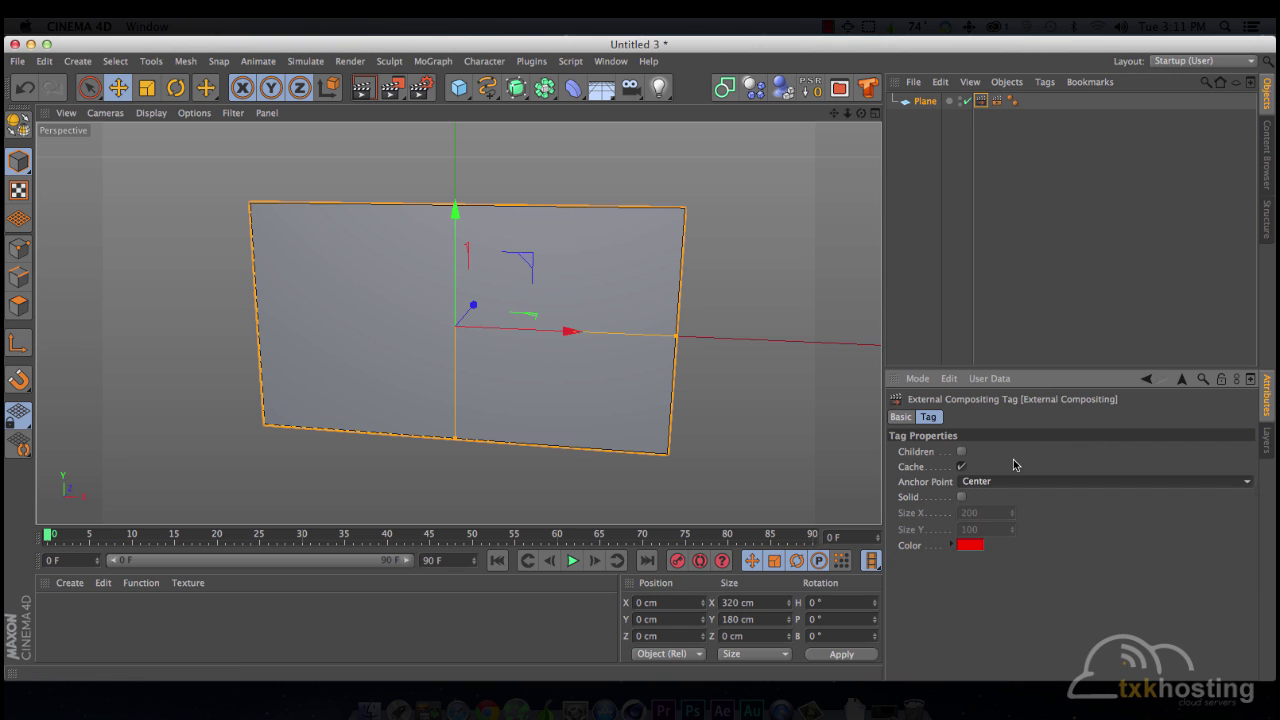
pyautogui.click(962, 497)
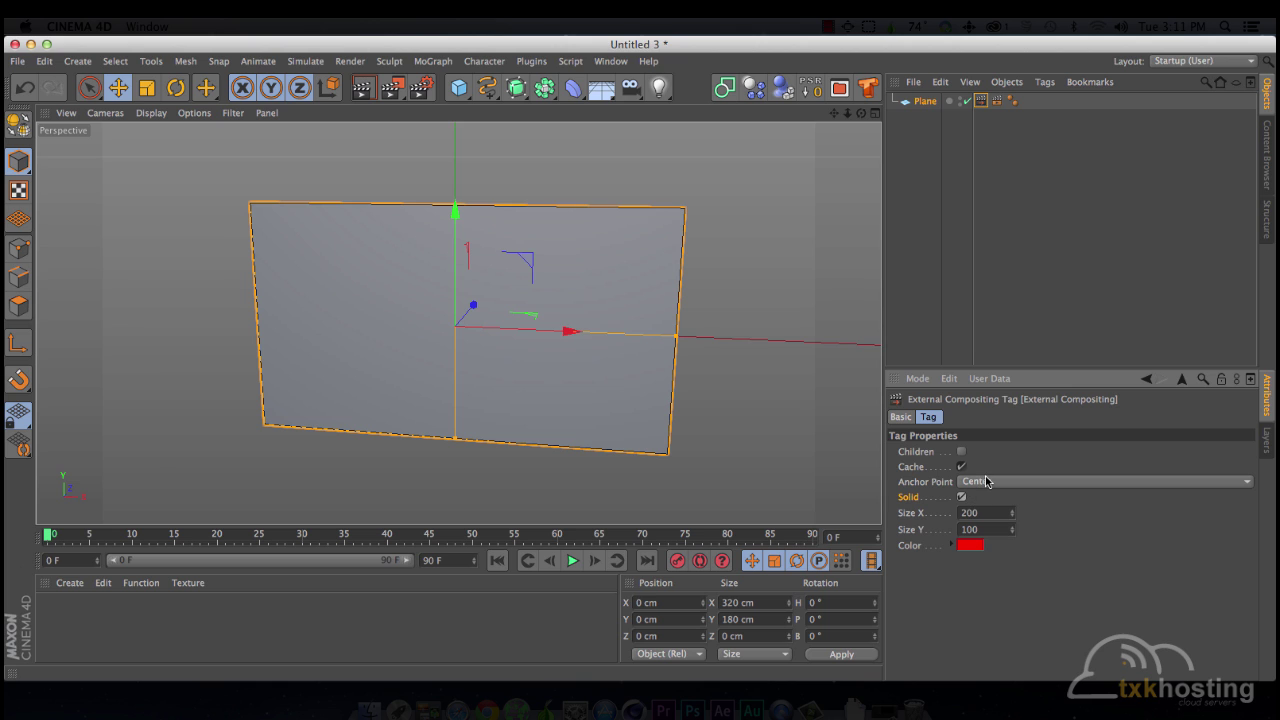
# Step: Set the external solid's Size X to 320 and Size Y to 180
pyautogui.click(928, 101)
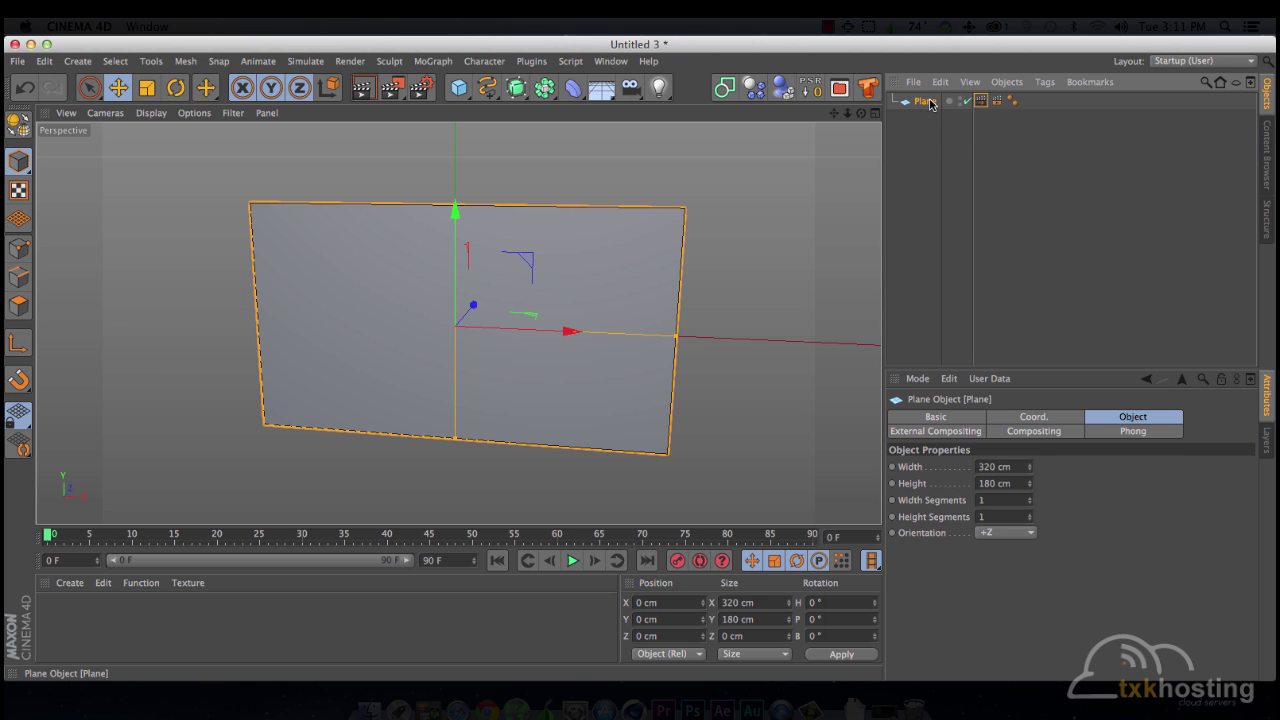
pyautogui.click(996, 101)
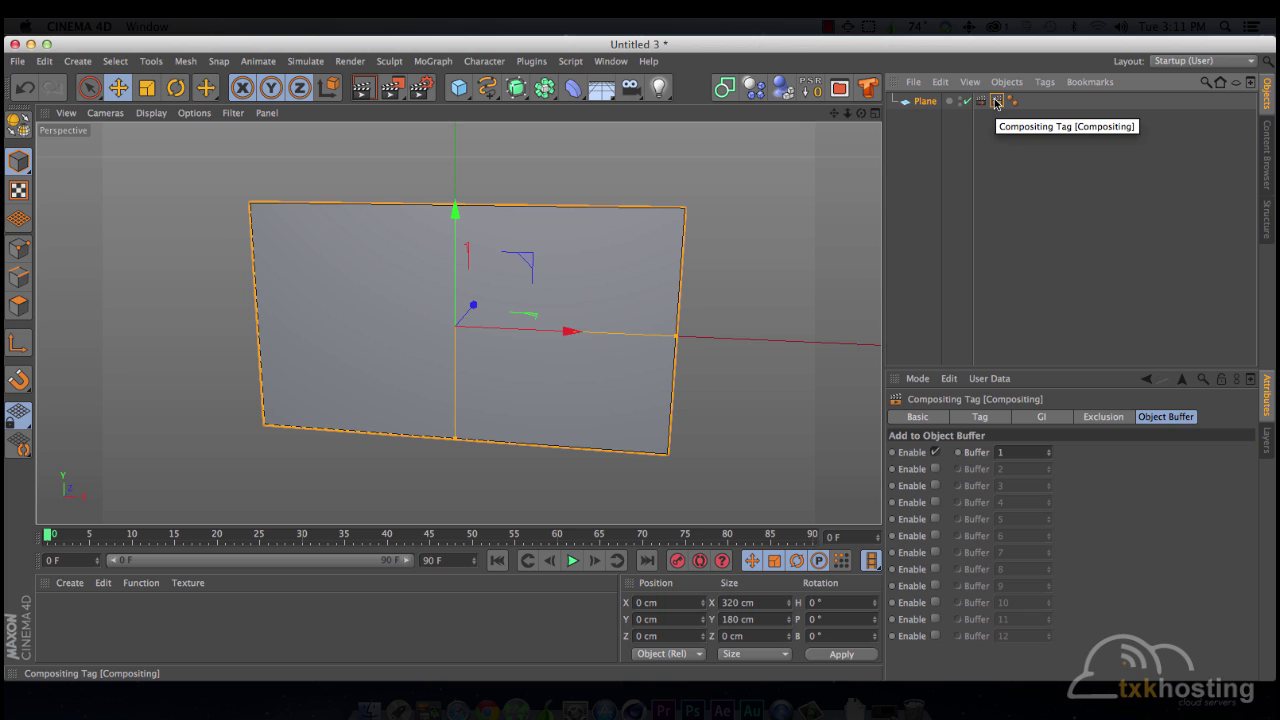
pyautogui.click(981, 101)
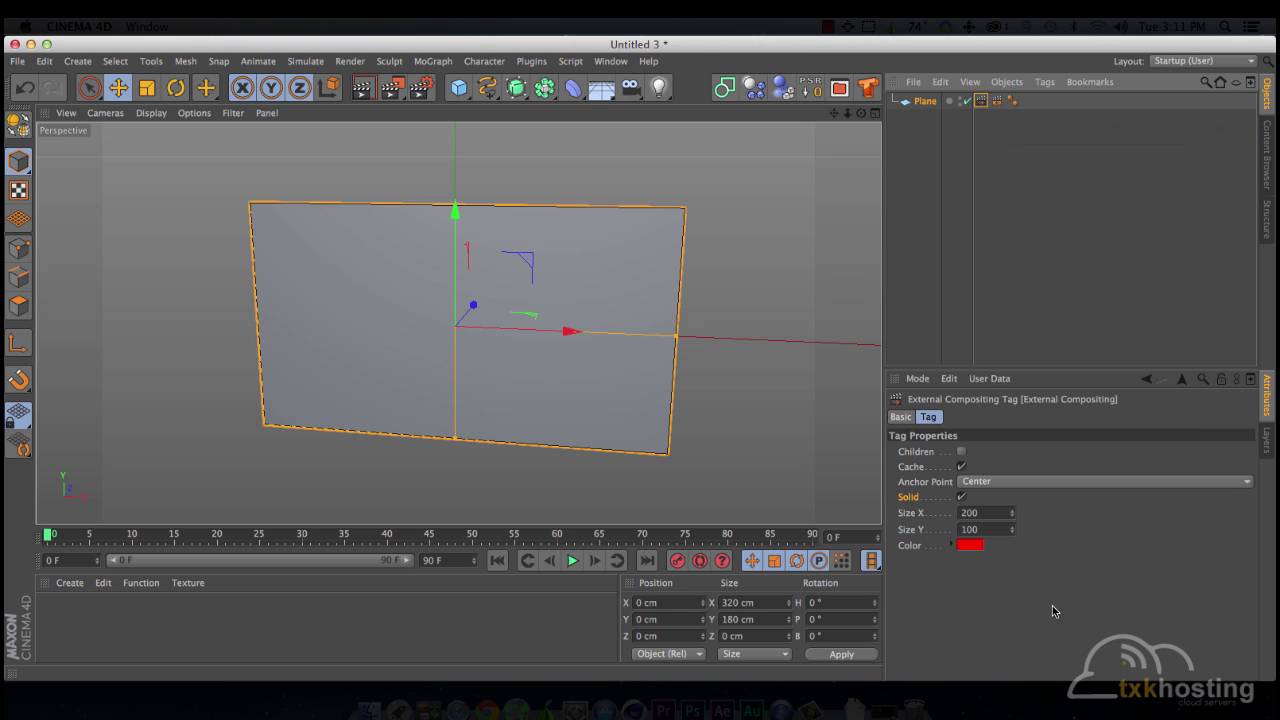
pyautogui.click(999, 513)
pyautogui.write('320')
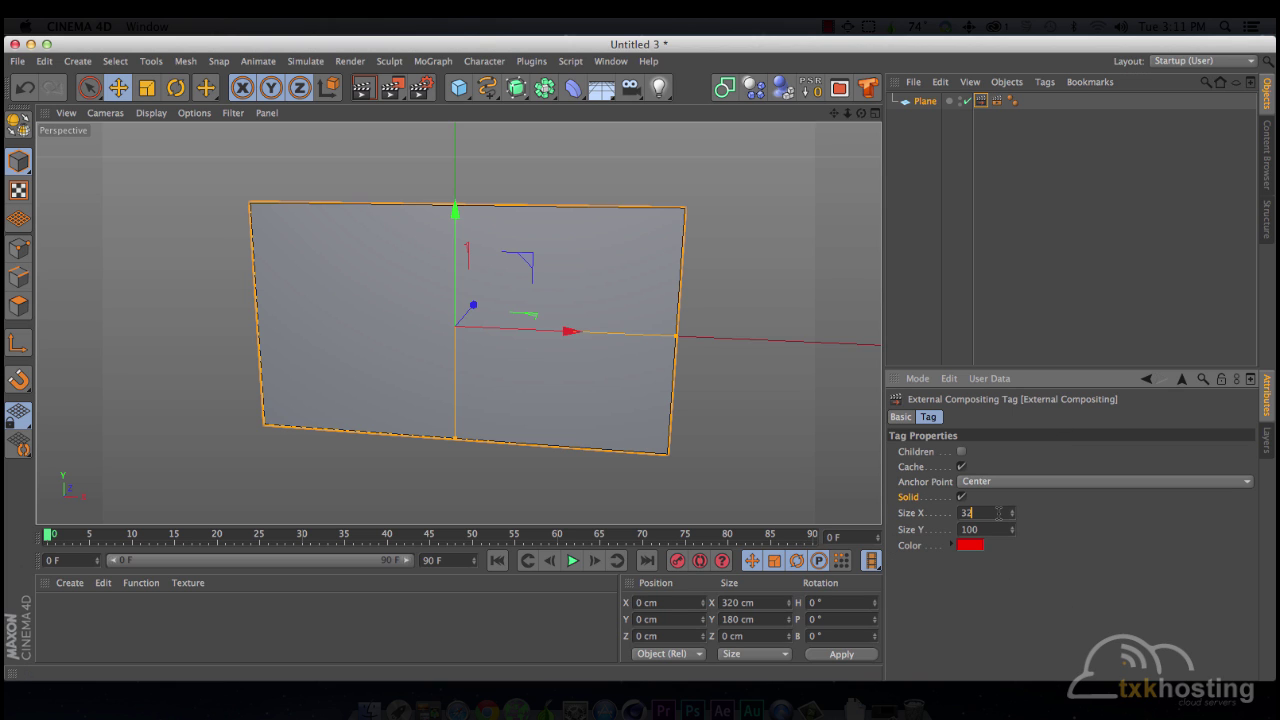
pyautogui.press('Tab')
pyautogui.write('180')
pyautogui.press('Return')
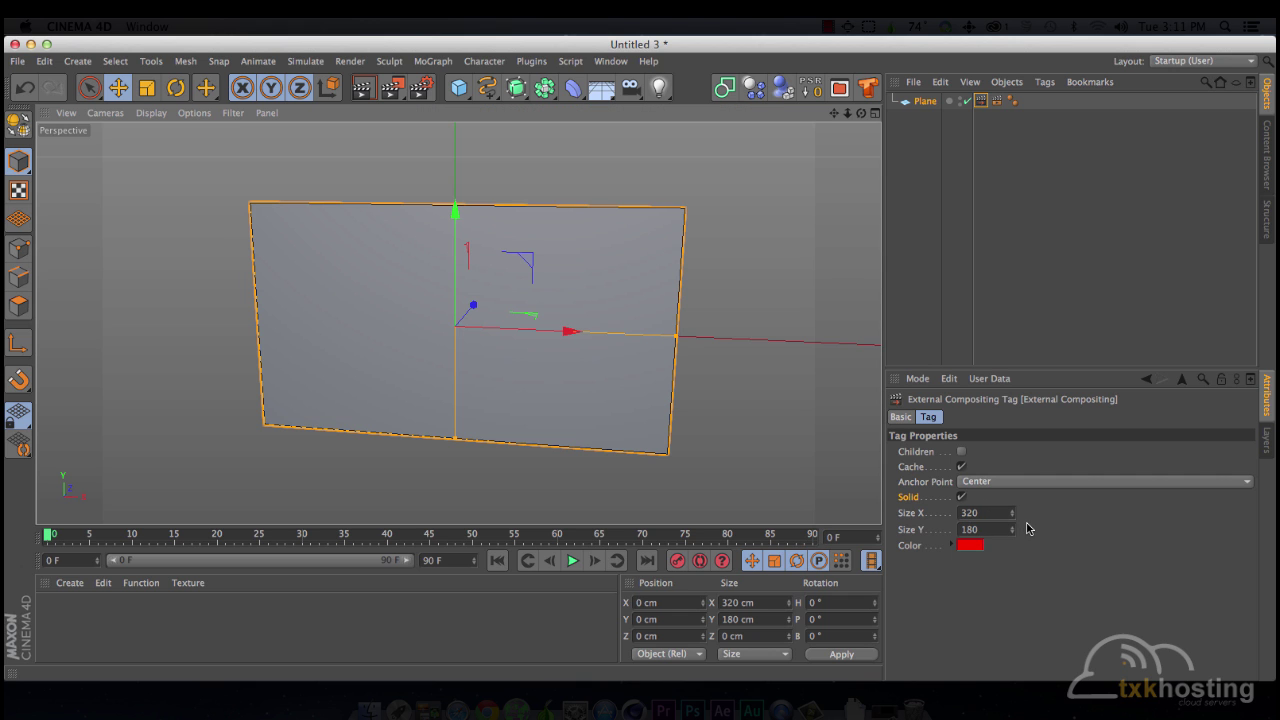
pyautogui.click(1066, 511)
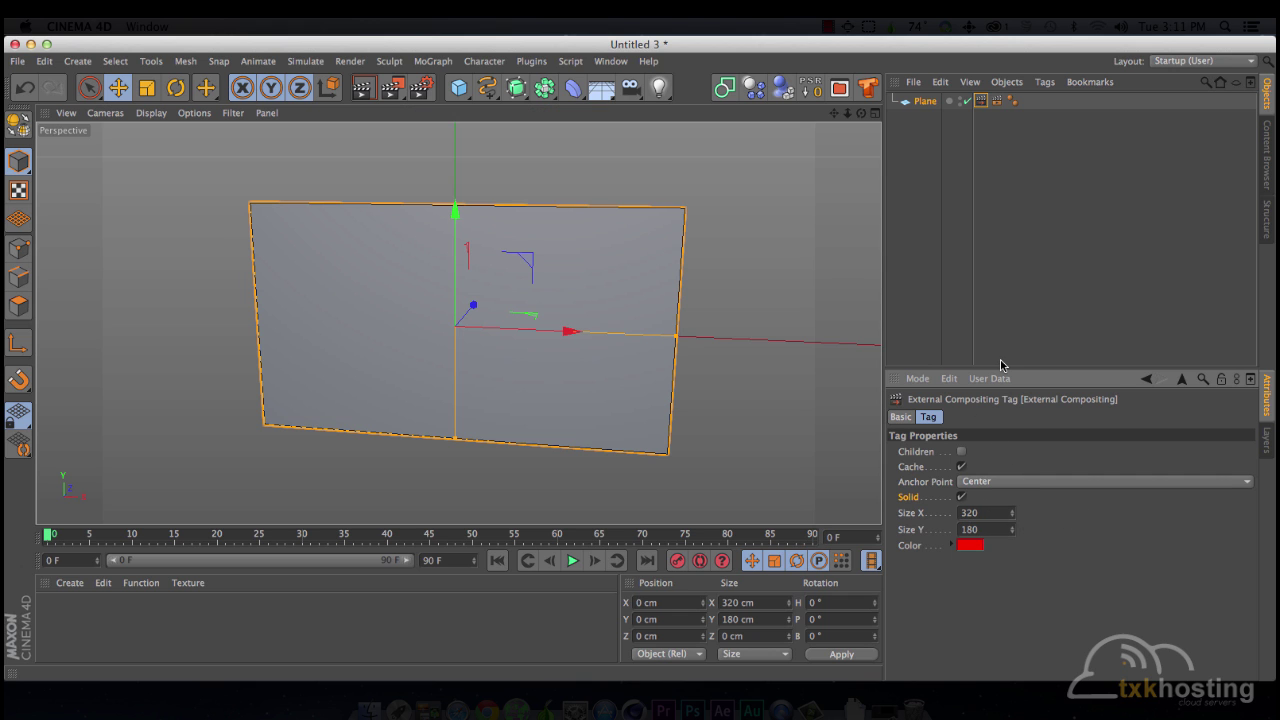
# Step: Save the scene under the name 'tutorial' in the Desktop folder
pyautogui.press('super+s')
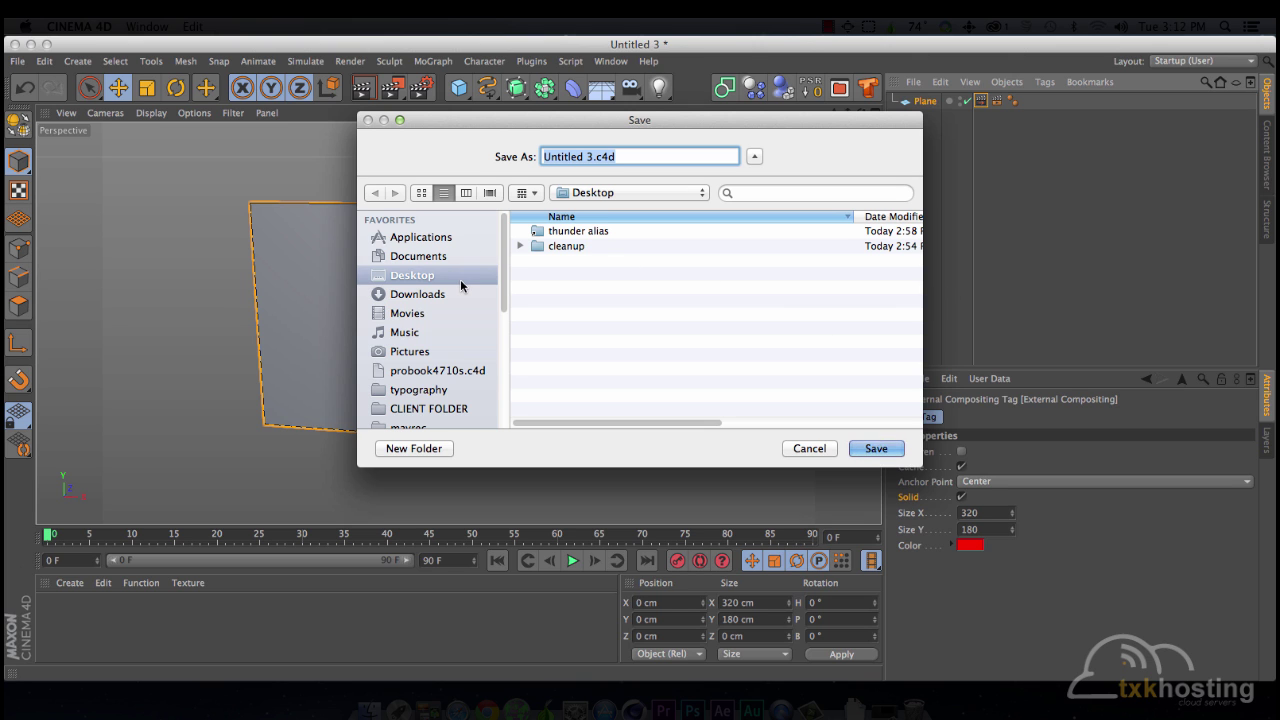
pyautogui.click(424, 453)
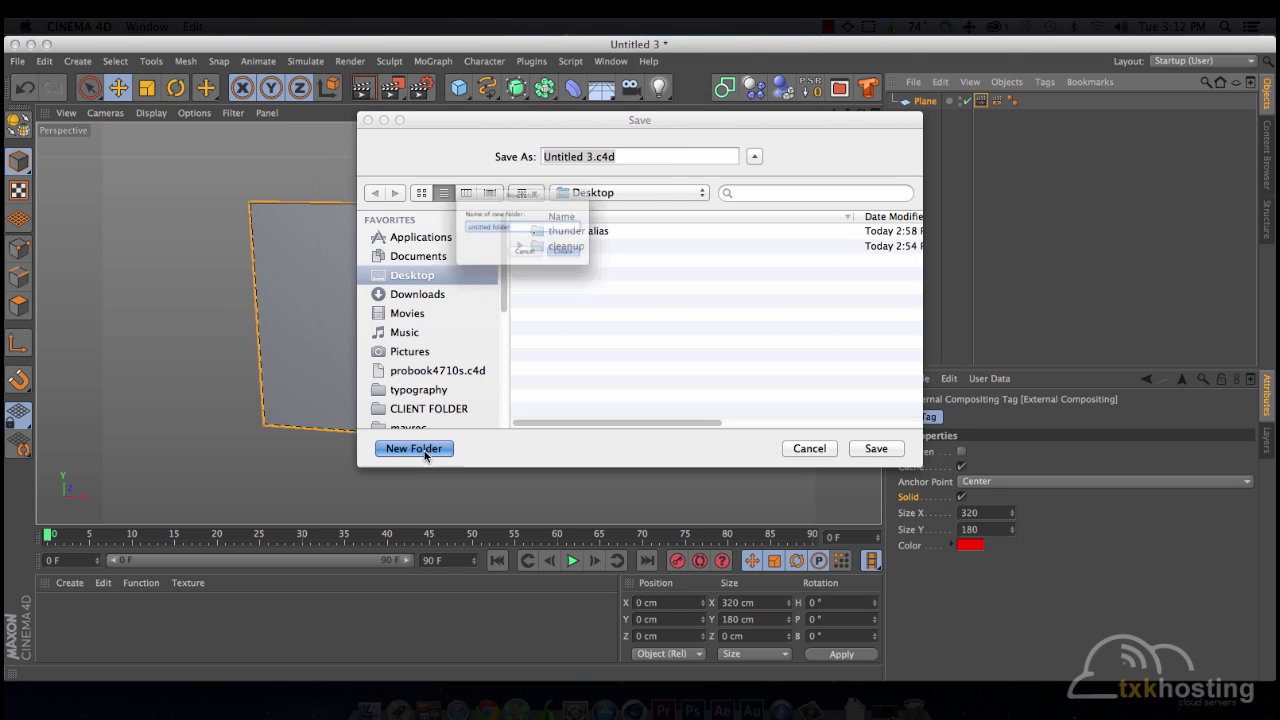
pyautogui.press('Escape')
pyautogui.write('t')
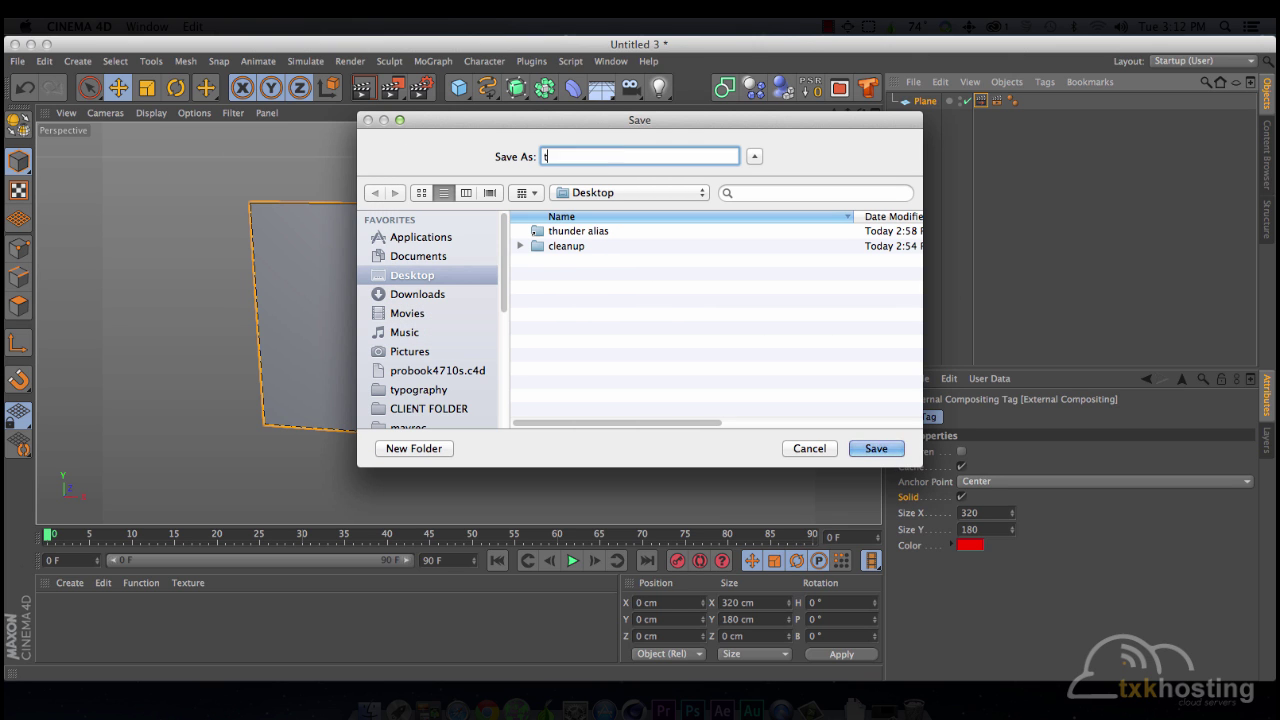
pyautogui.write('utorial')
pyautogui.press('Return')
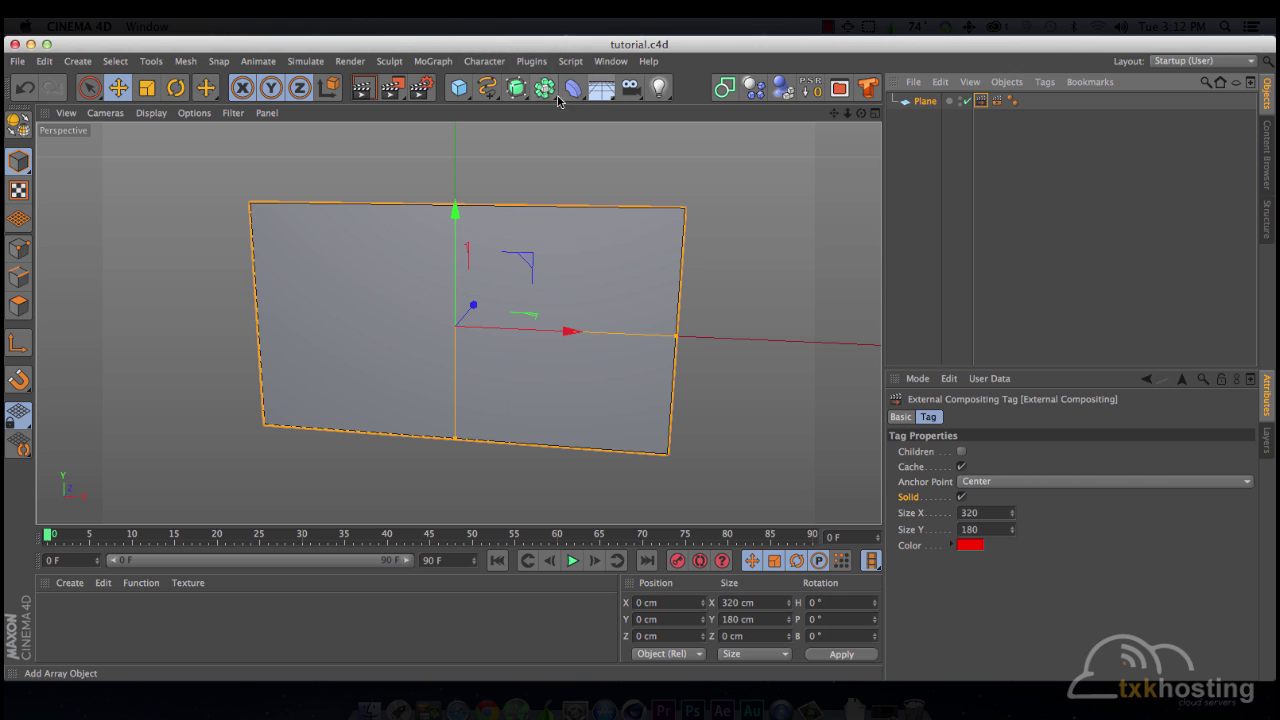
# Step: Add a Rectangle spline and narrow it to 328 cm, discarding a trial duplicate
pyautogui.moveTo(488, 88)
pyautogui.mouseDown()
pyautogui.moveTo(725, 130)
pyautogui.moveTo(690, 175)
pyautogui.moveTo(630, 195)
pyautogui.mouseUp()
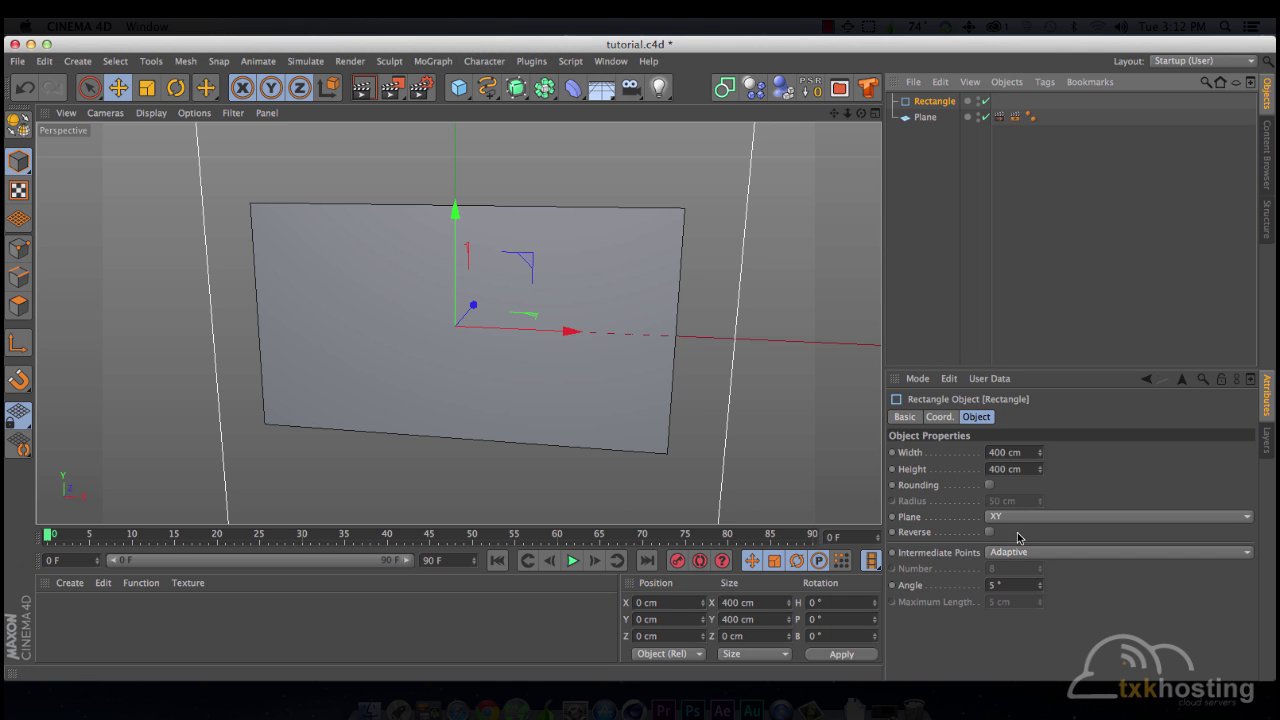
pyautogui.moveTo(1040, 452); pyautogui.dragTo(514, 110)
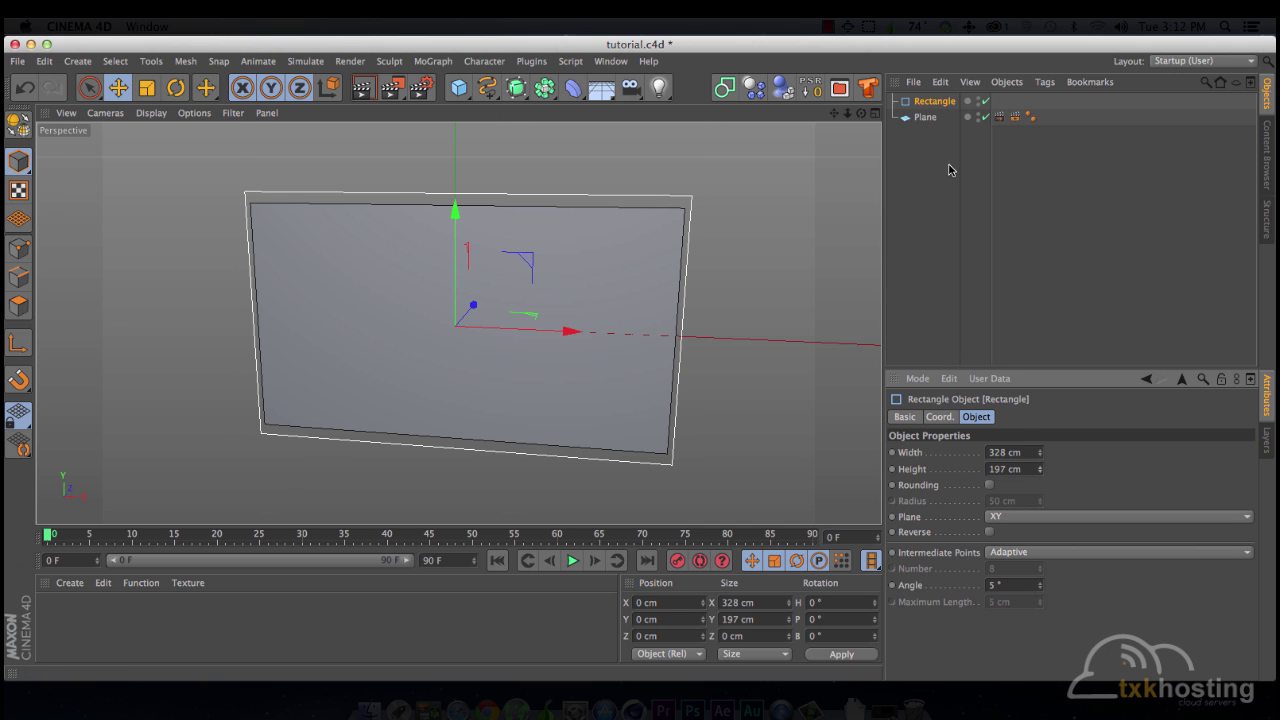
pyautogui.press('super+c')
pyautogui.press('super+v')
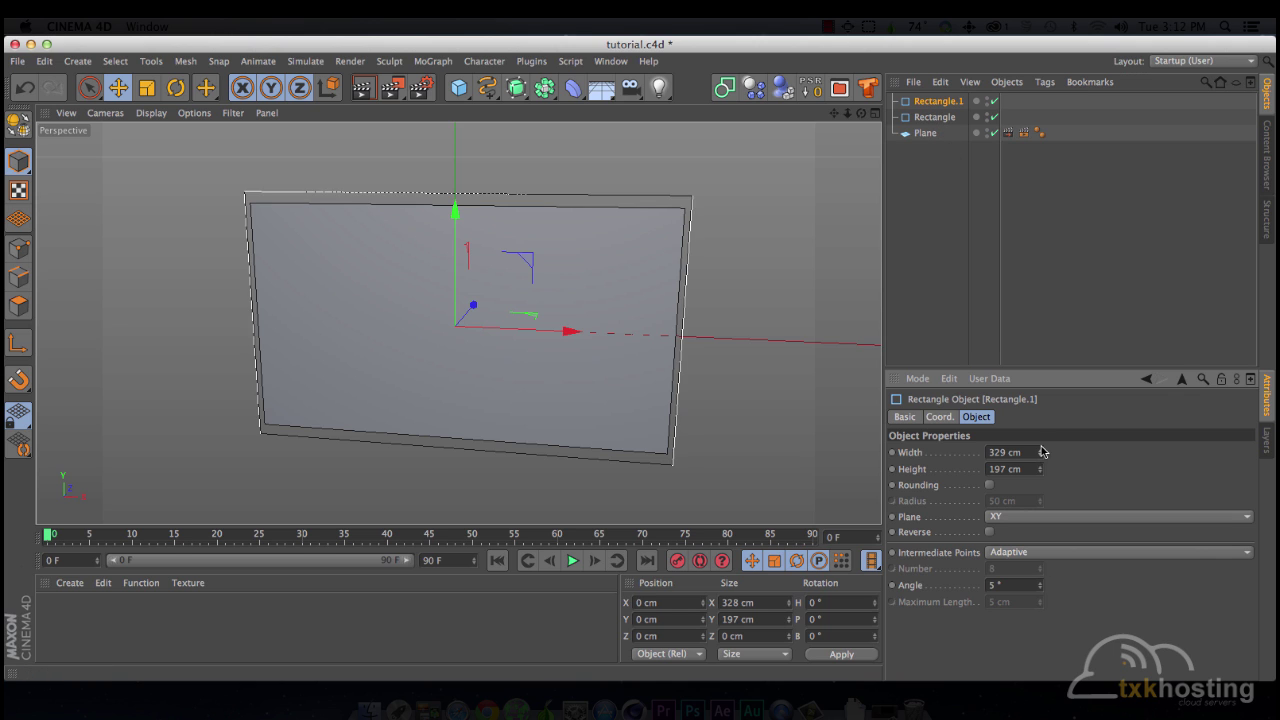
pyautogui.moveTo(1040, 452)
pyautogui.mouseDown()
pyautogui.moveTo(1010, 452)
pyautogui.moveTo(1043, 452)
pyautogui.mouseUp()
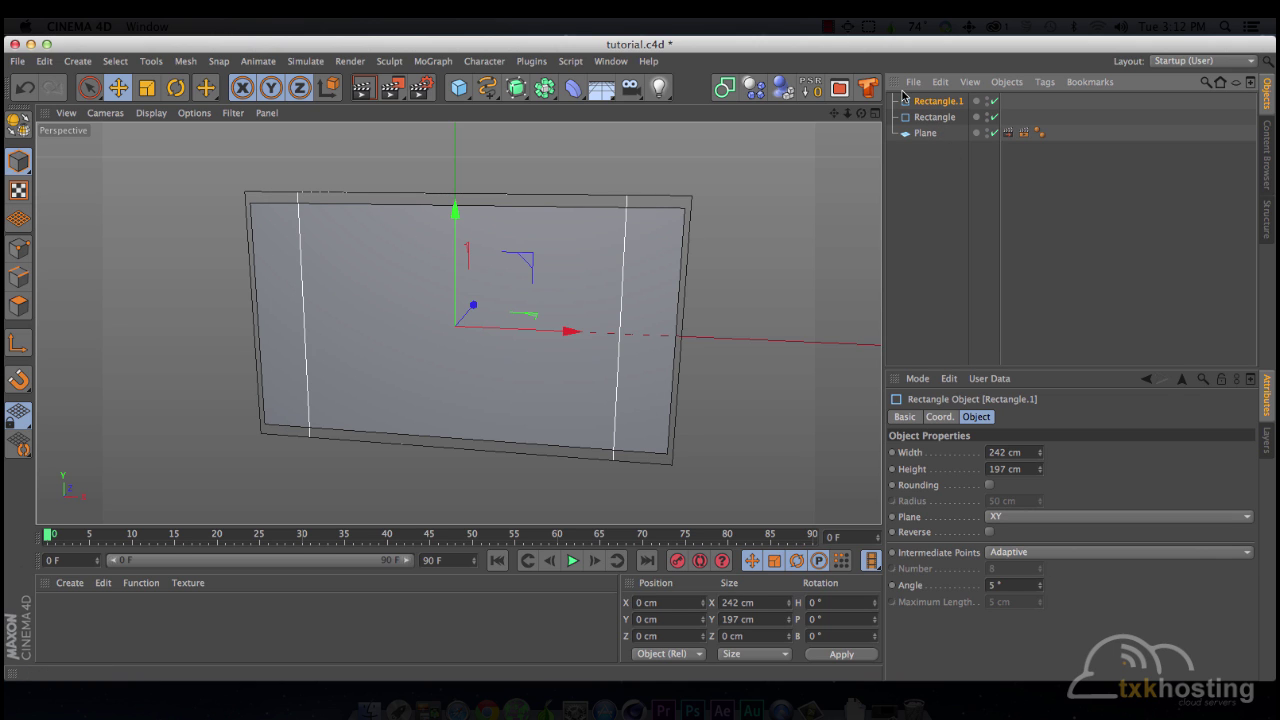
pyautogui.press('Delete')
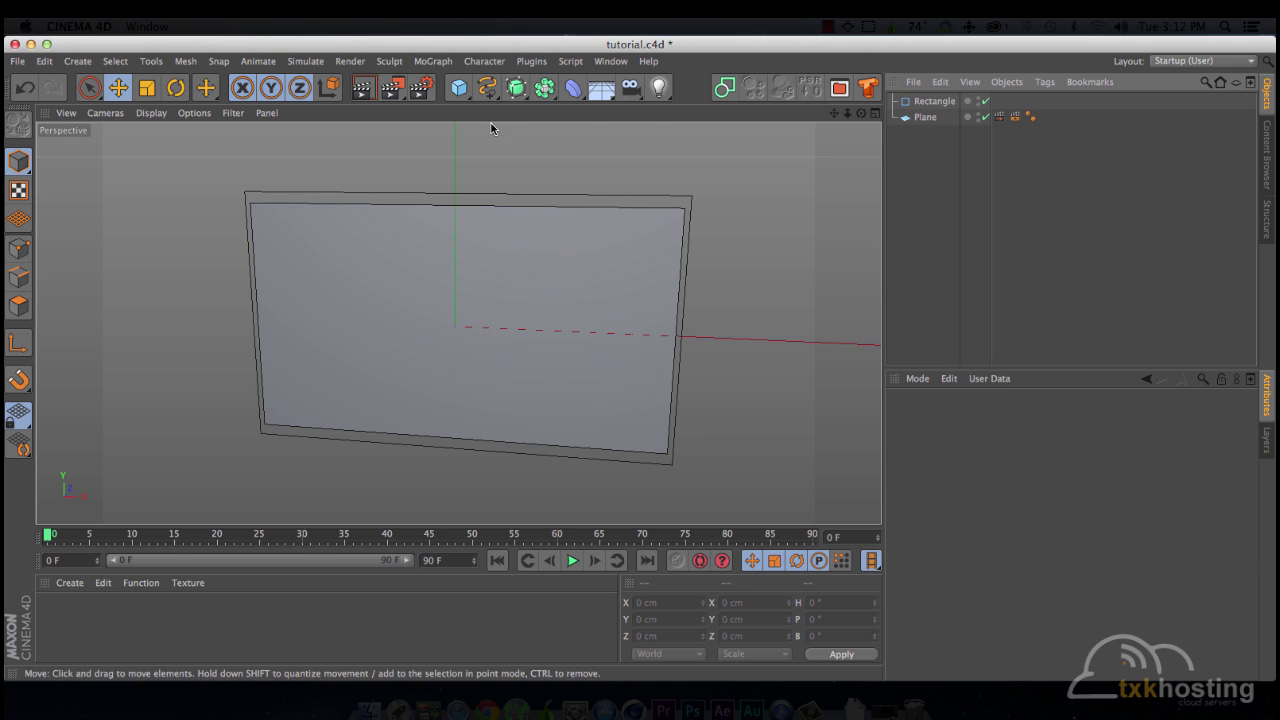
# Step: Add a second Rectangle spline and scale it down into a small profile
pyautogui.click(487, 88)
pyautogui.click(640, 195)
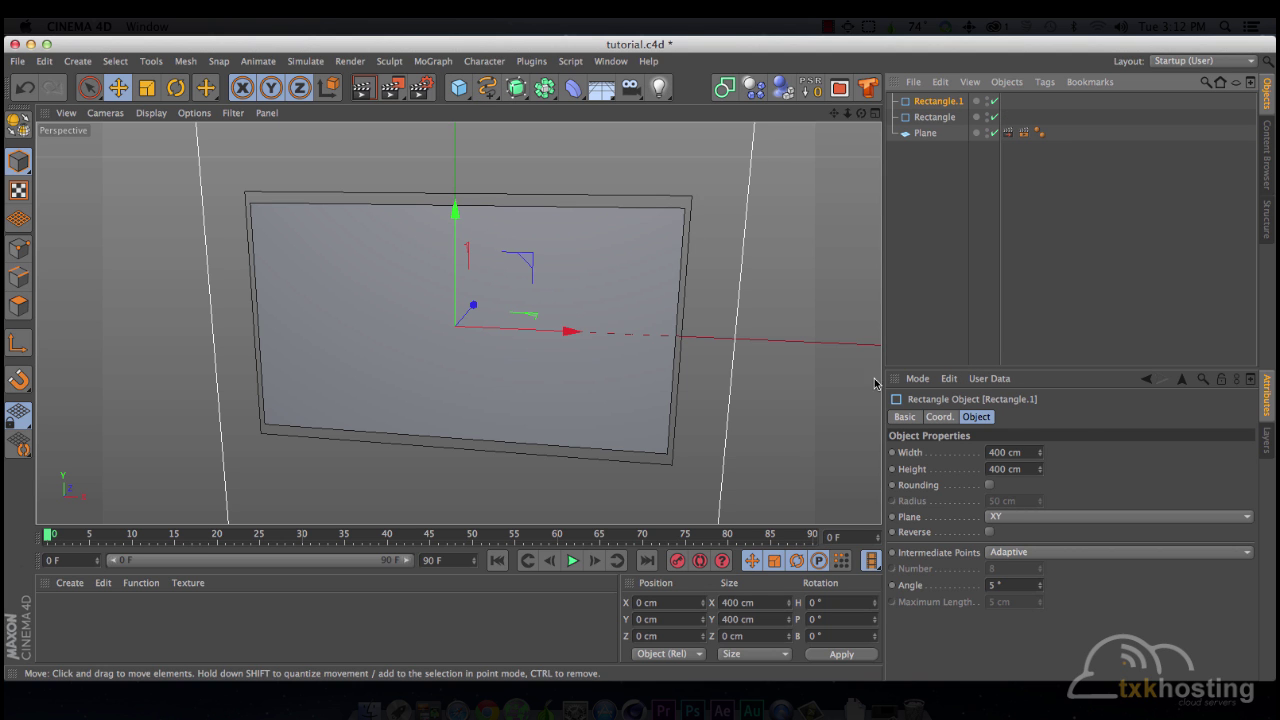
pyautogui.press('t')
pyautogui.moveTo(808, 305); pyautogui.dragTo(360, 315)
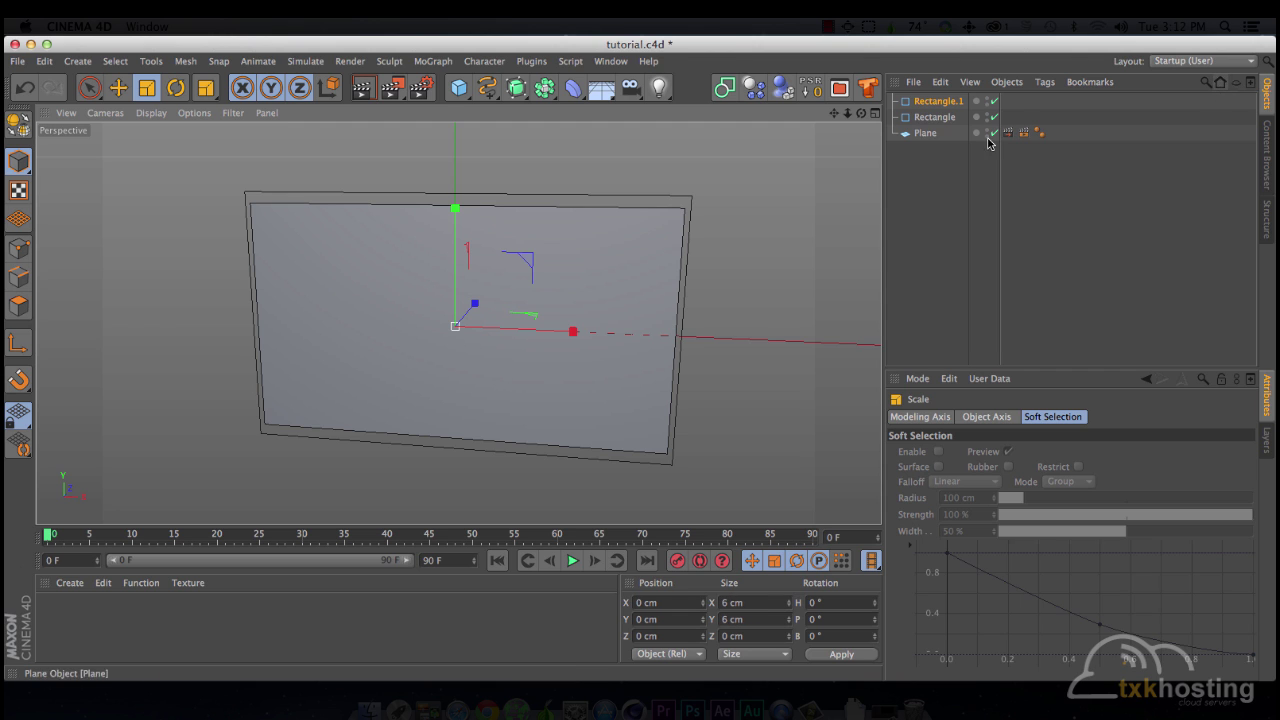
# Step: Create a Sweep NURBS containing the profile Rectangle.1 and the large Rectangle path
pyautogui.click(518, 88)
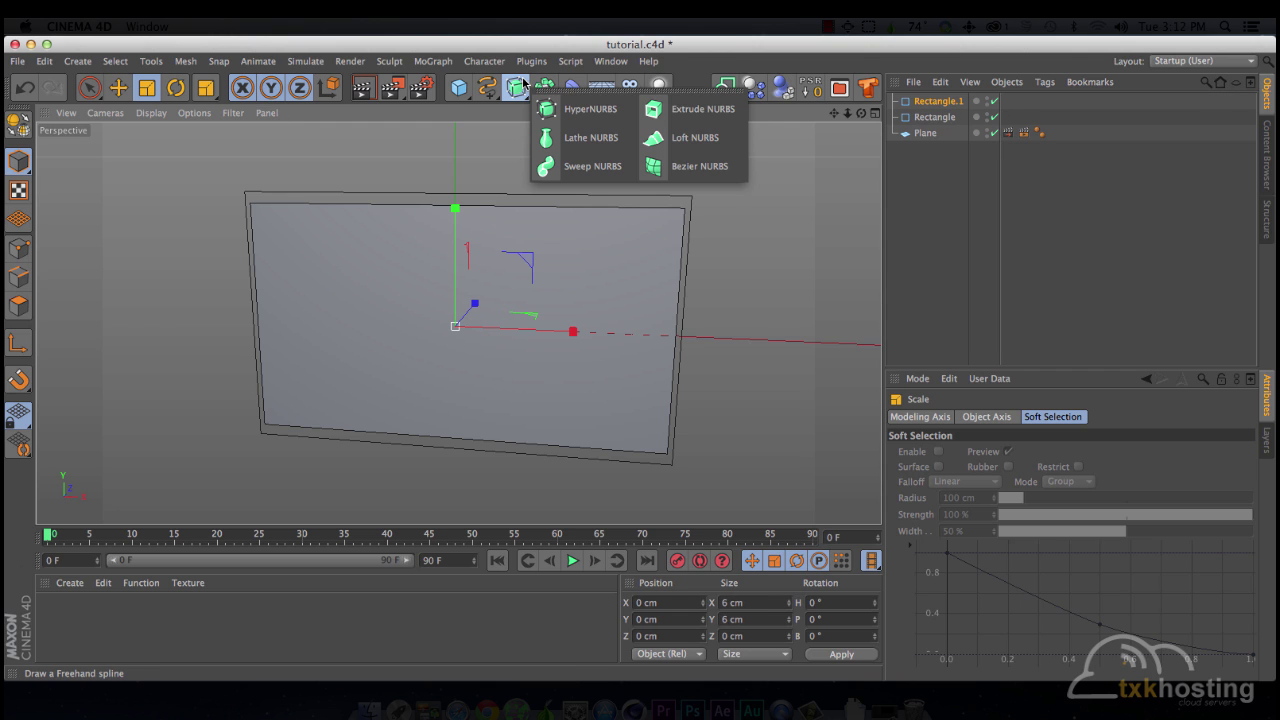
pyautogui.click(686, 106)
pyautogui.click(936, 117)
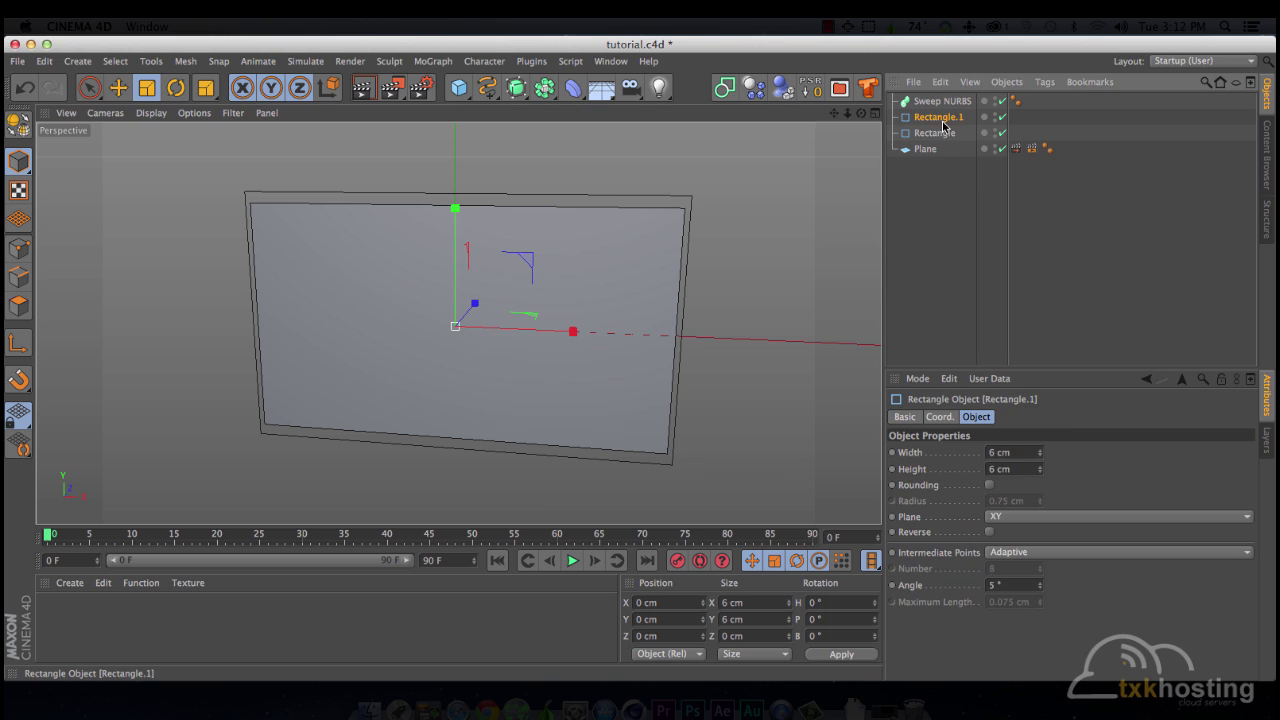
pyautogui.keyDown('shift'); pyautogui.click(936, 133); pyautogui.keyUp('shift')
pyautogui.moveTo(936, 133); pyautogui.dragTo(944, 104)
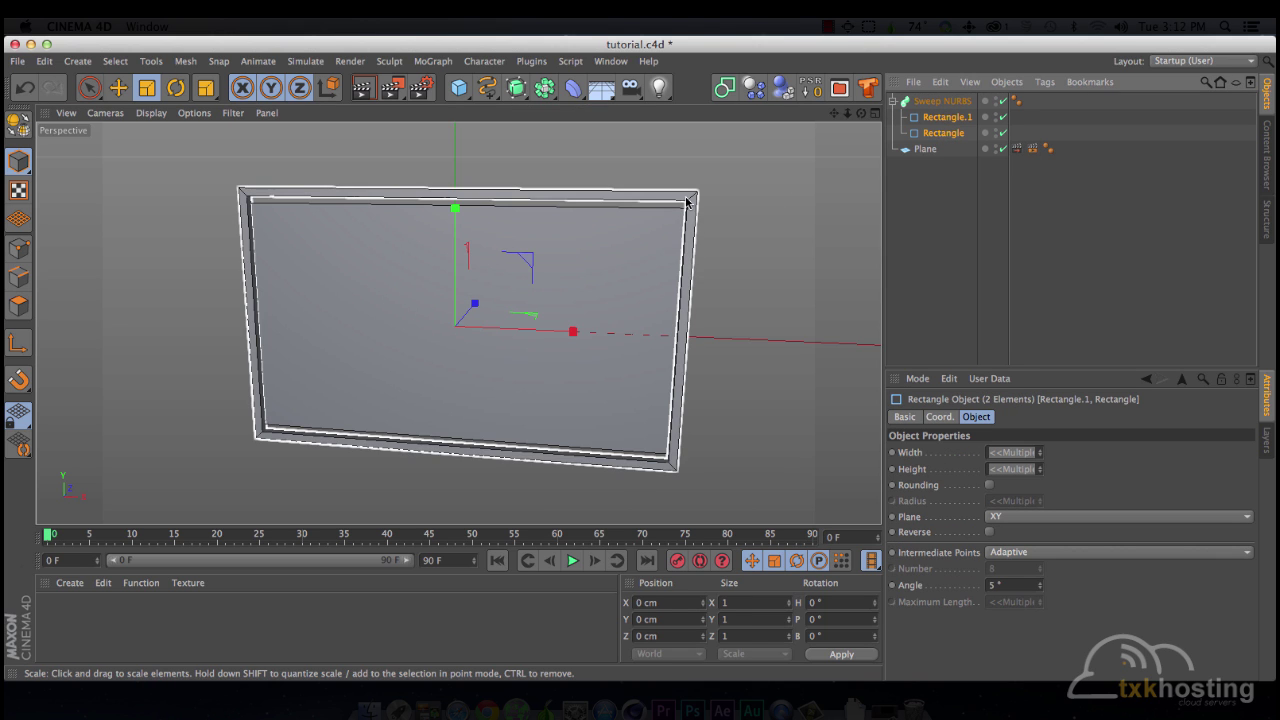
# Step: Narrow the large path Rectangle to 325 cm
pyautogui.click(942, 101)
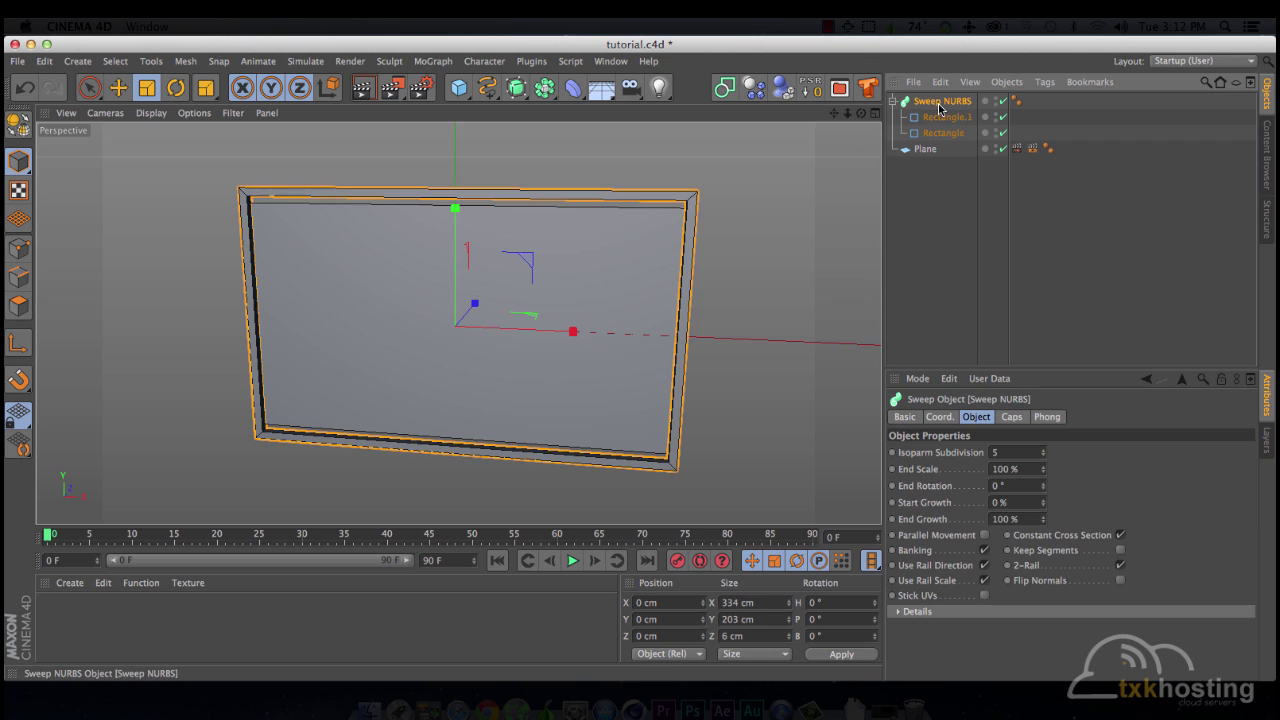
pyautogui.click(945, 117)
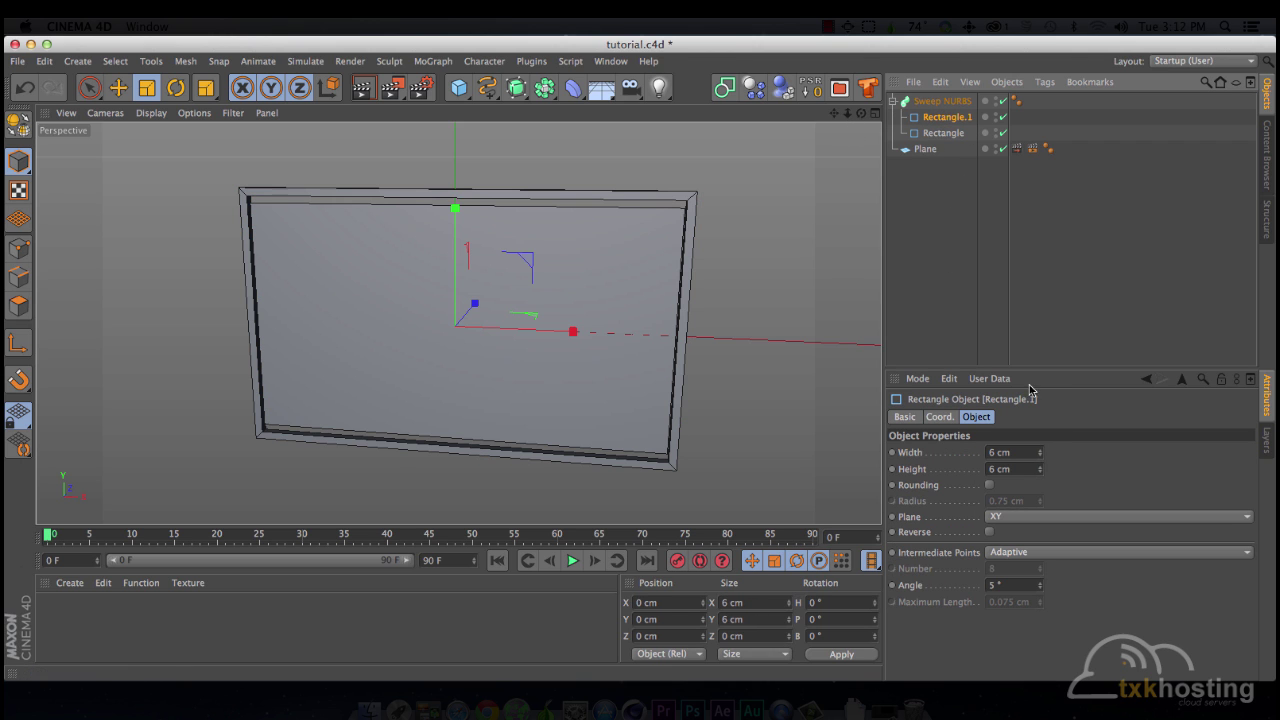
pyautogui.click(945, 133)
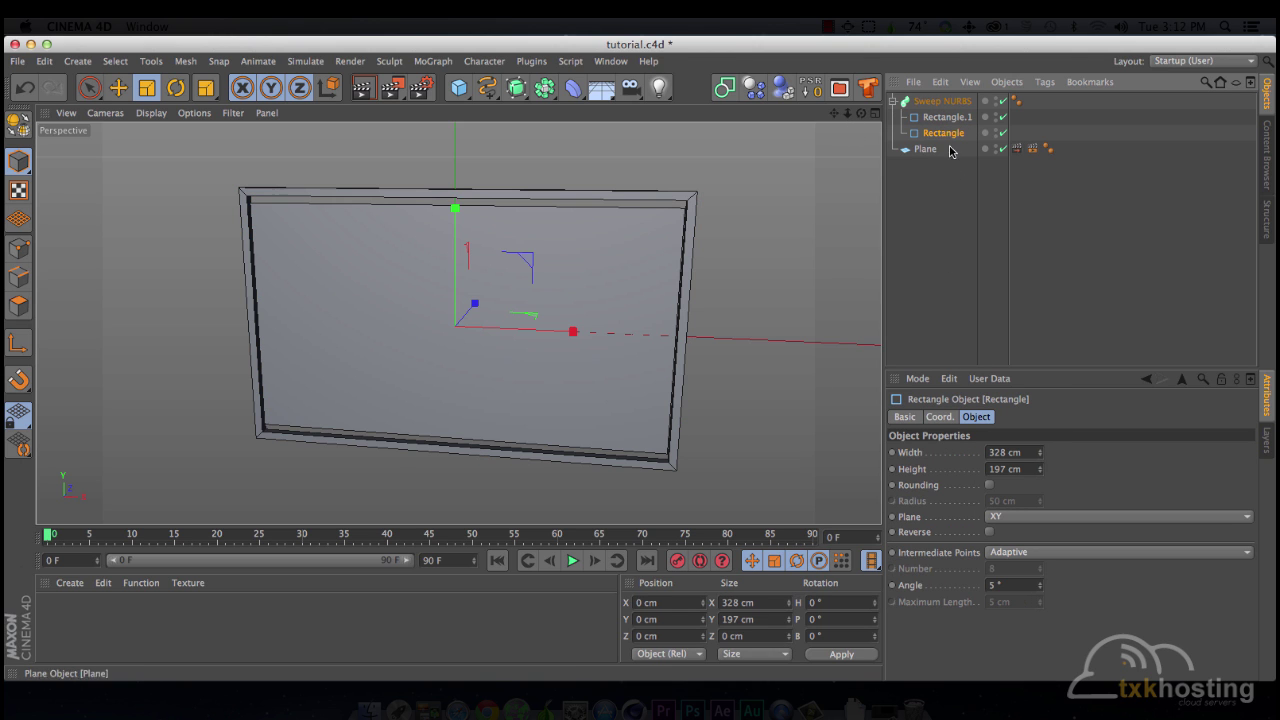
pyautogui.moveTo(1043, 456); pyautogui.dragTo(1043, 484)
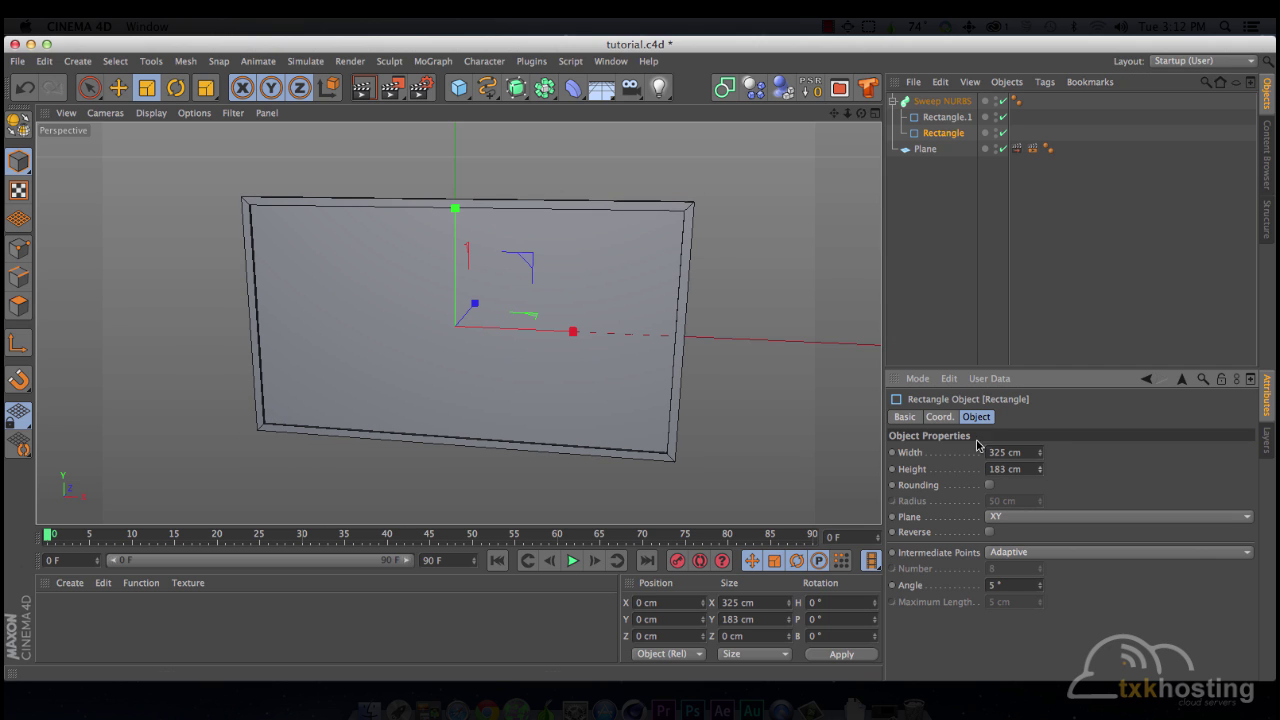
pyautogui.scroll(5, 389, 280)
pyautogui.scroll(-4, 690, 240)
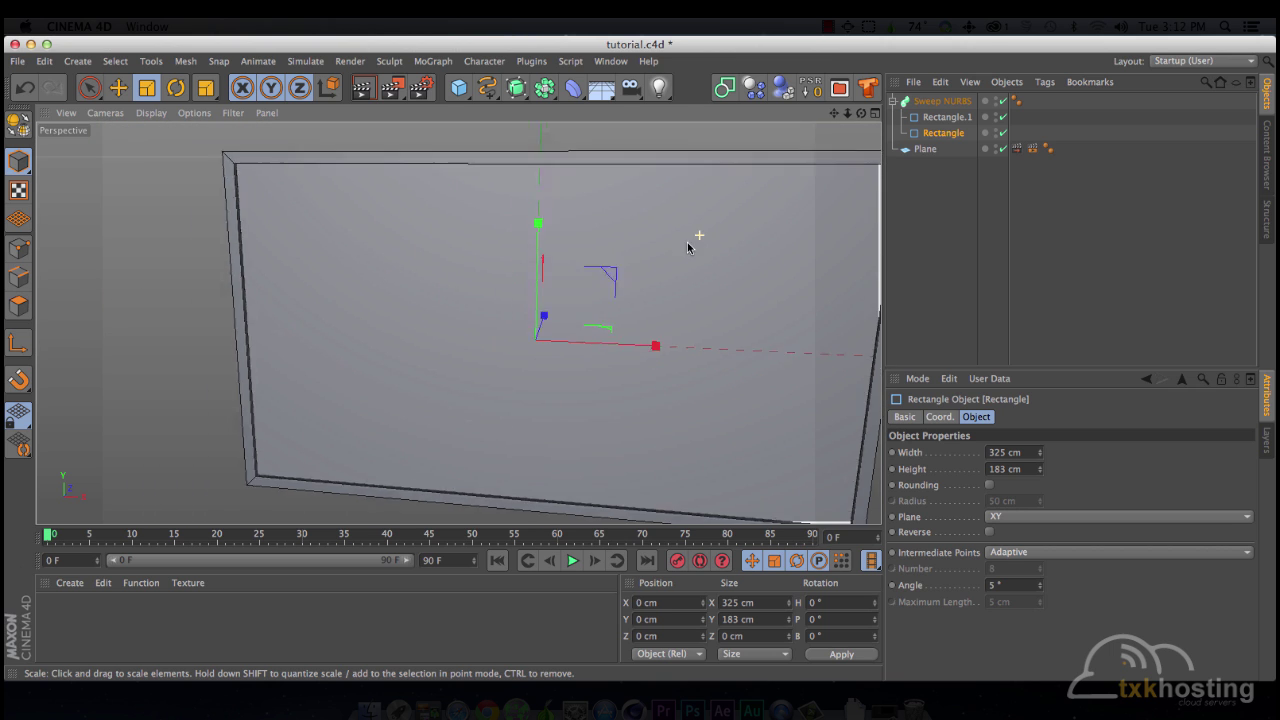
# Step: Shrink the profile to 5 cm with Rounding on, then render a quick preview of the frame
pyautogui.click(968, 118)
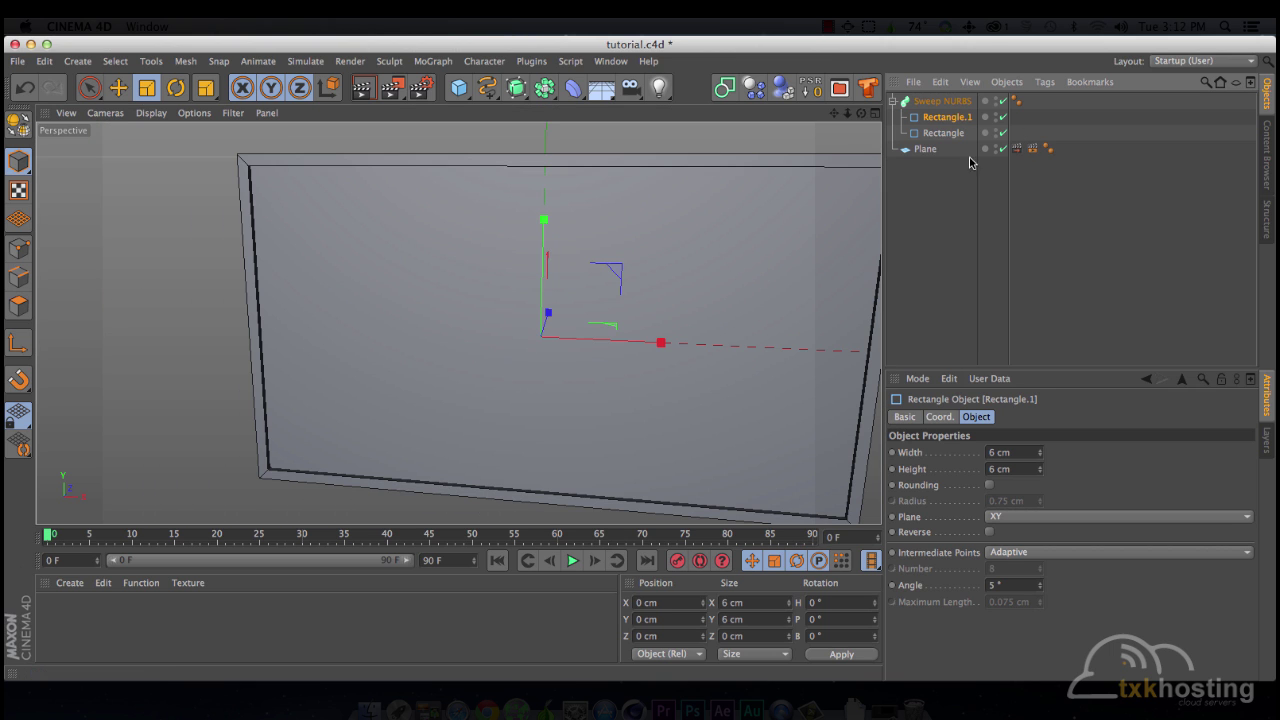
pyautogui.click(1040, 456)
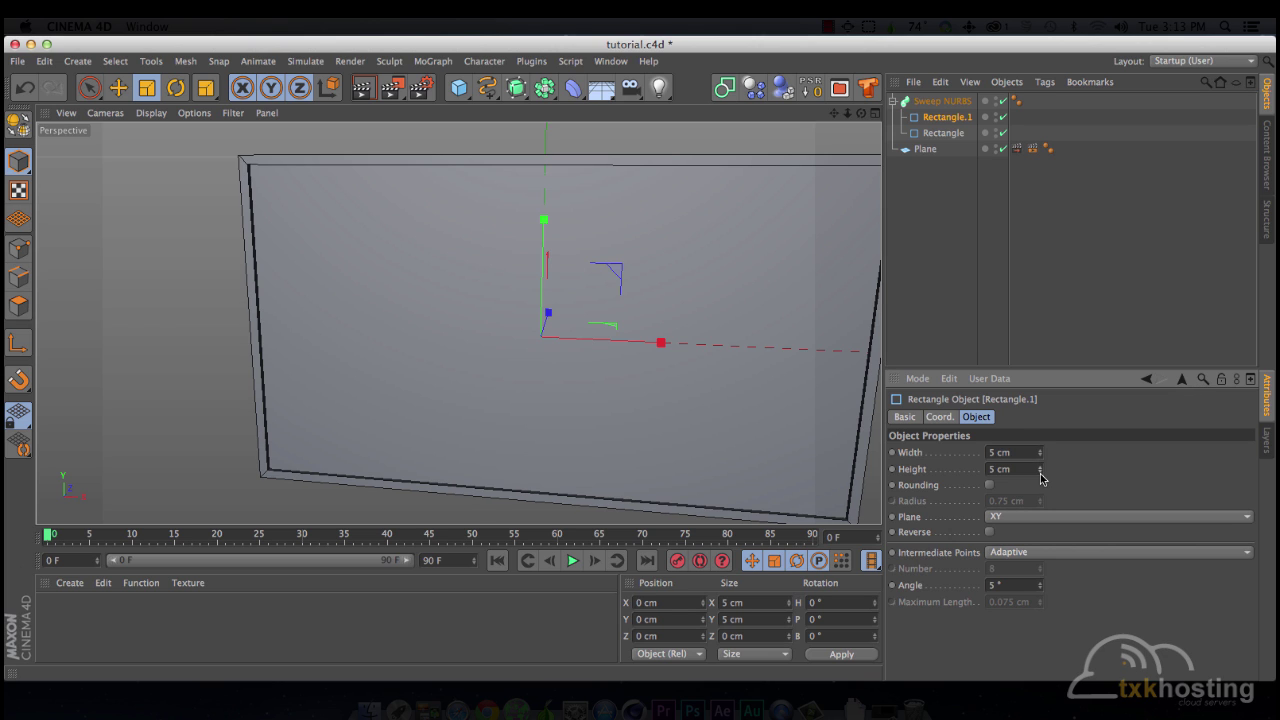
pyautogui.click(989, 485)
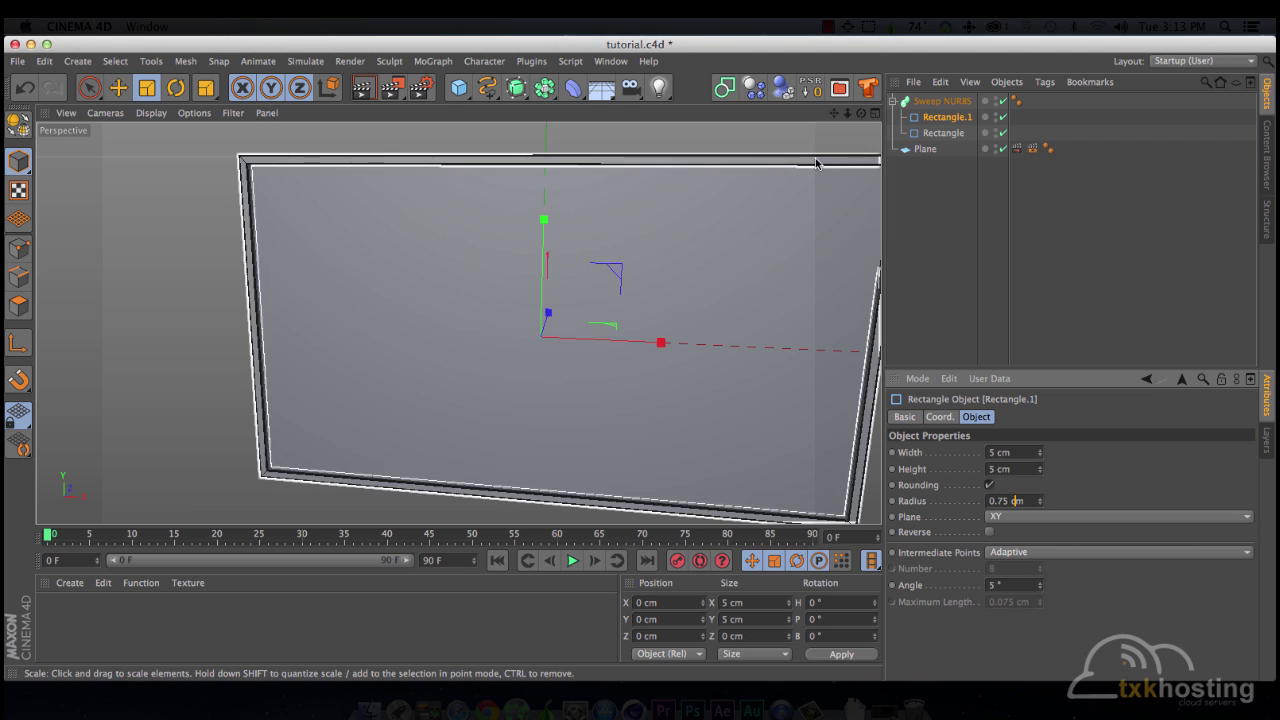
pyautogui.keyDown('alt'); pyautogui.moveTo(548, 315); pyautogui.dragTo(522, 300, button='middle'); pyautogui.keyUp('alt')
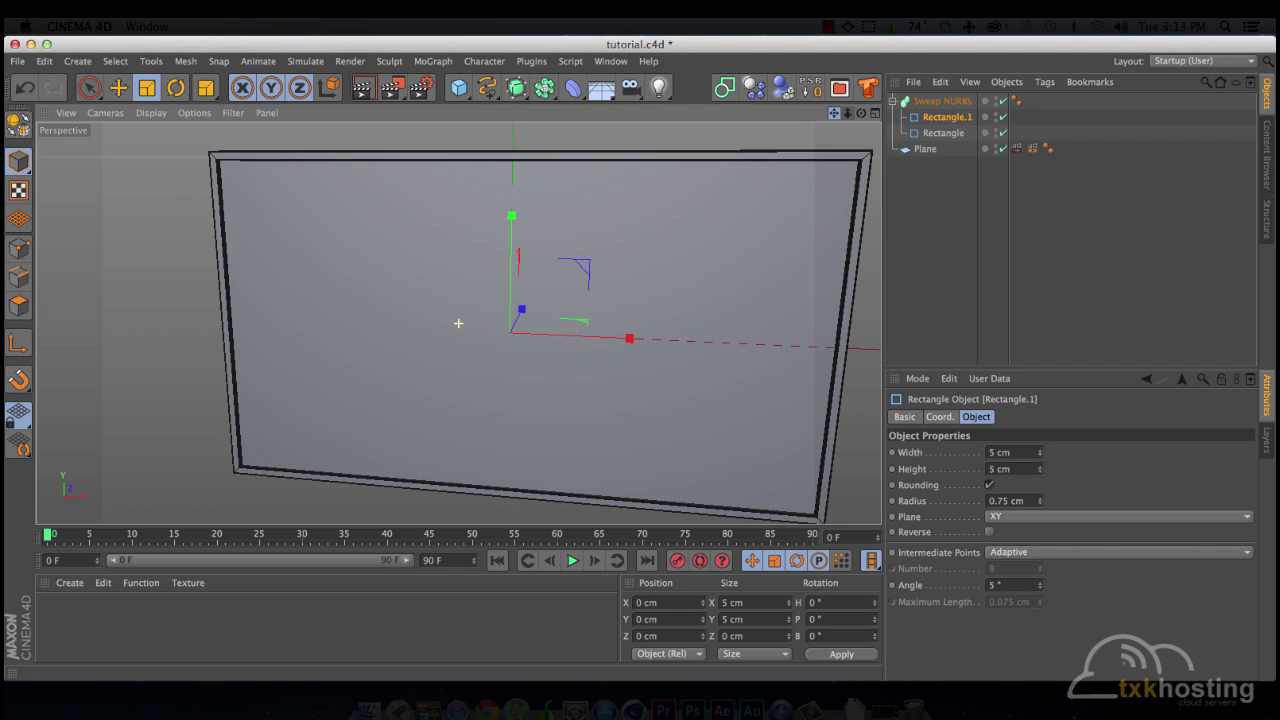
pyautogui.moveTo(845, 117); pyautogui.dragTo(850, 122)
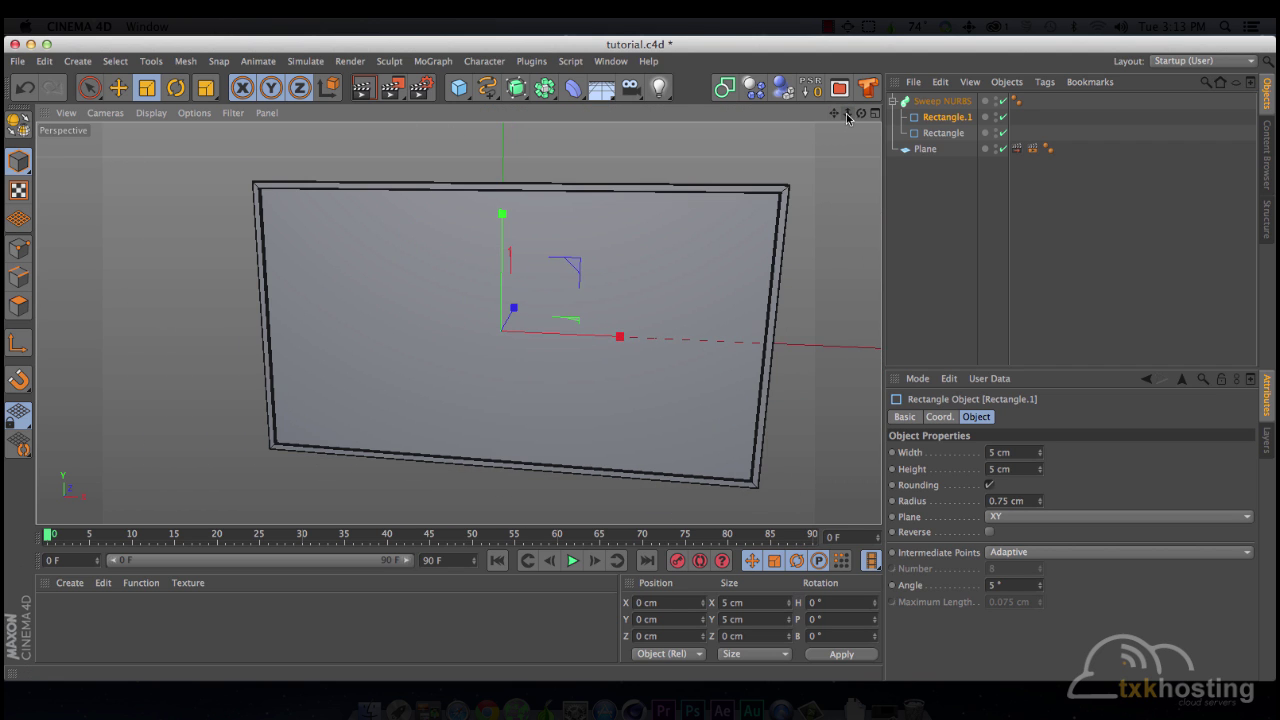
pyautogui.hotkey('ctrl', 'r')
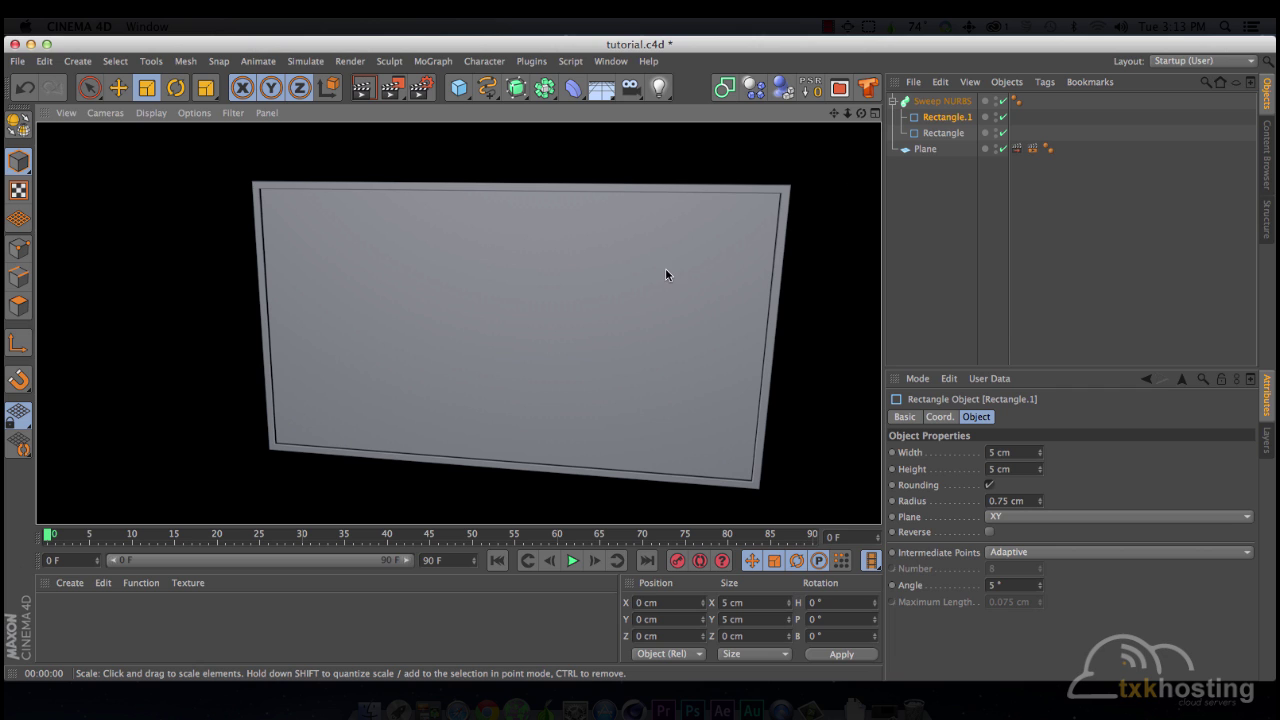
pyautogui.click(943, 196)
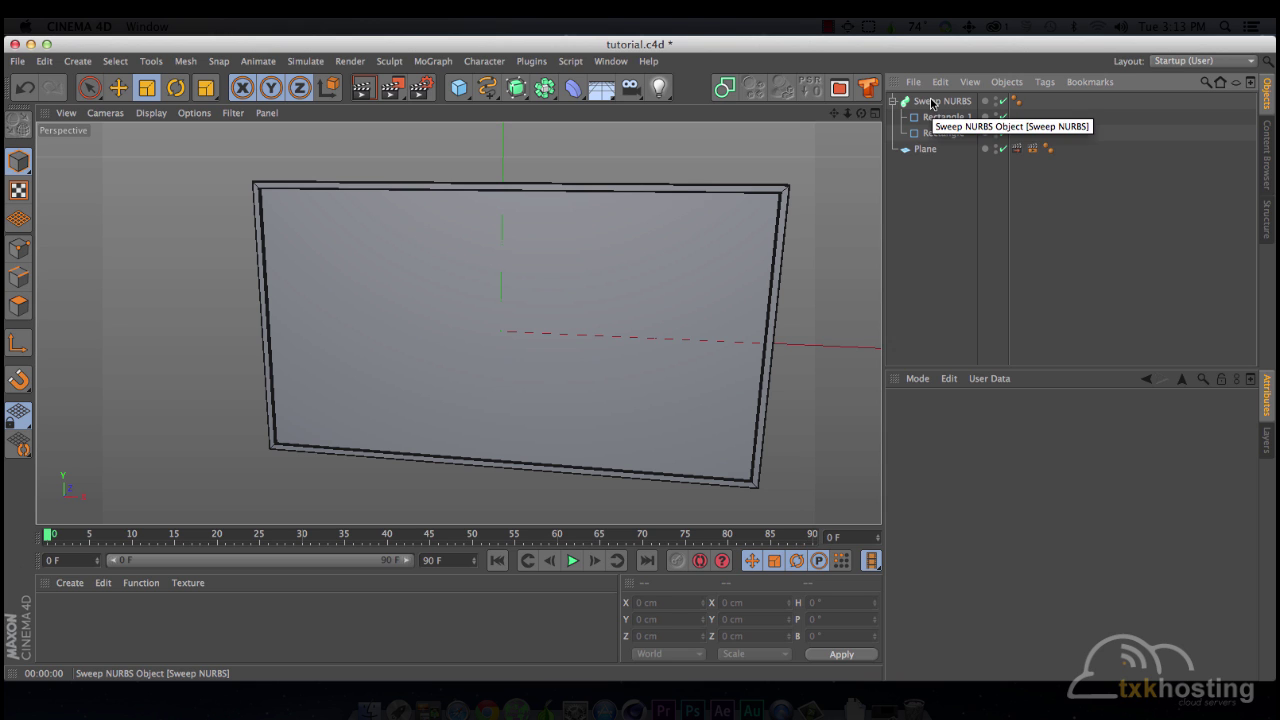
# Step: Add a Camera, reset it to the origin, and look through it
pyautogui.click(630, 87)
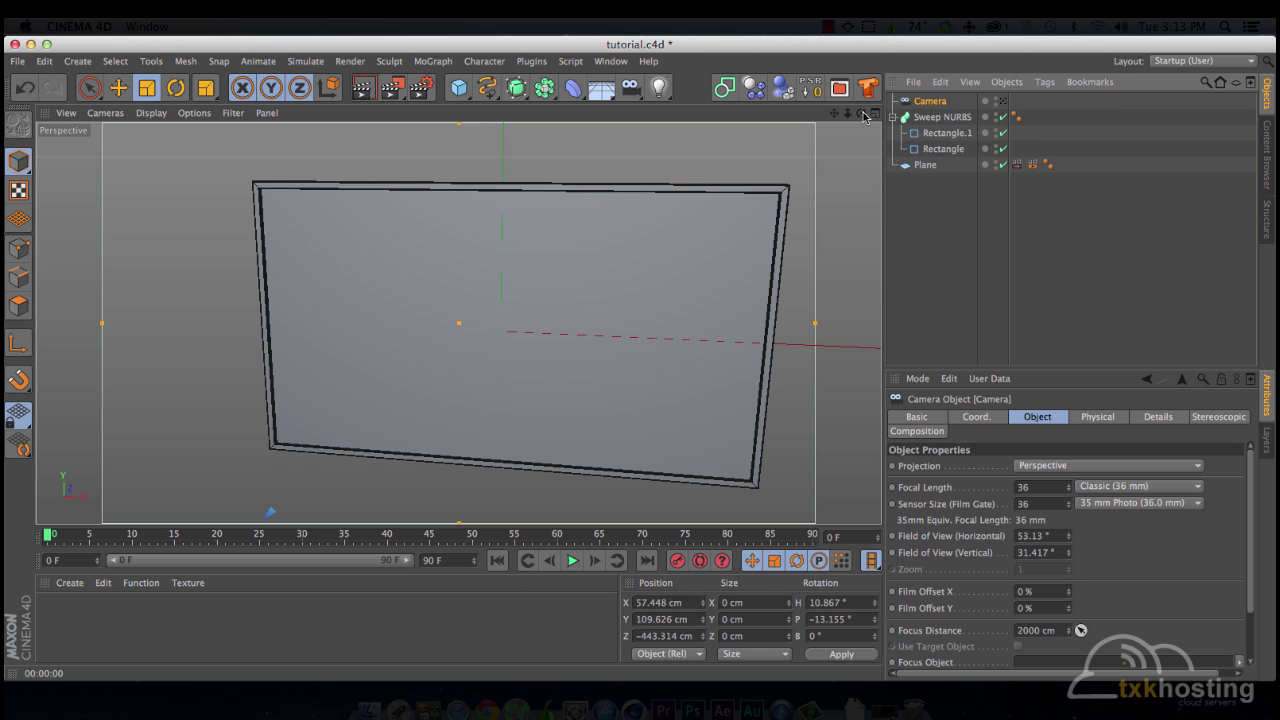
pyautogui.moveTo(847, 113); pyautogui.dragTo(643, 363)
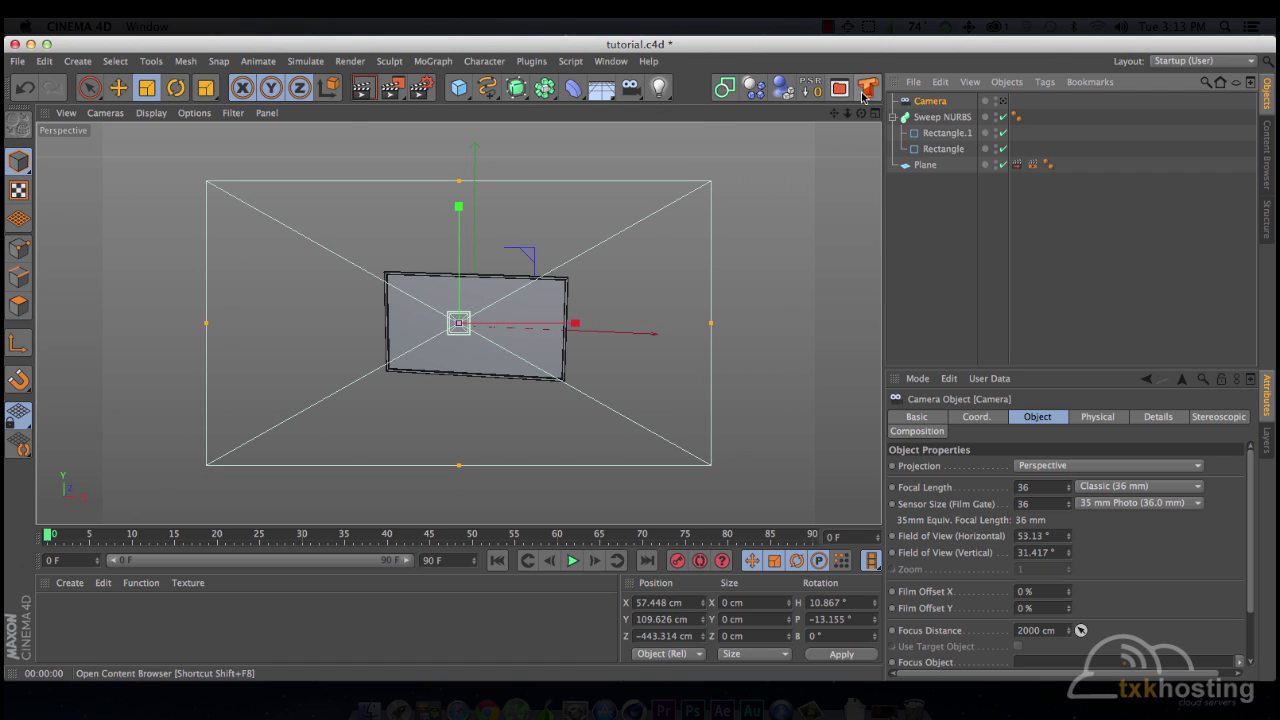
pyautogui.click(812, 88)
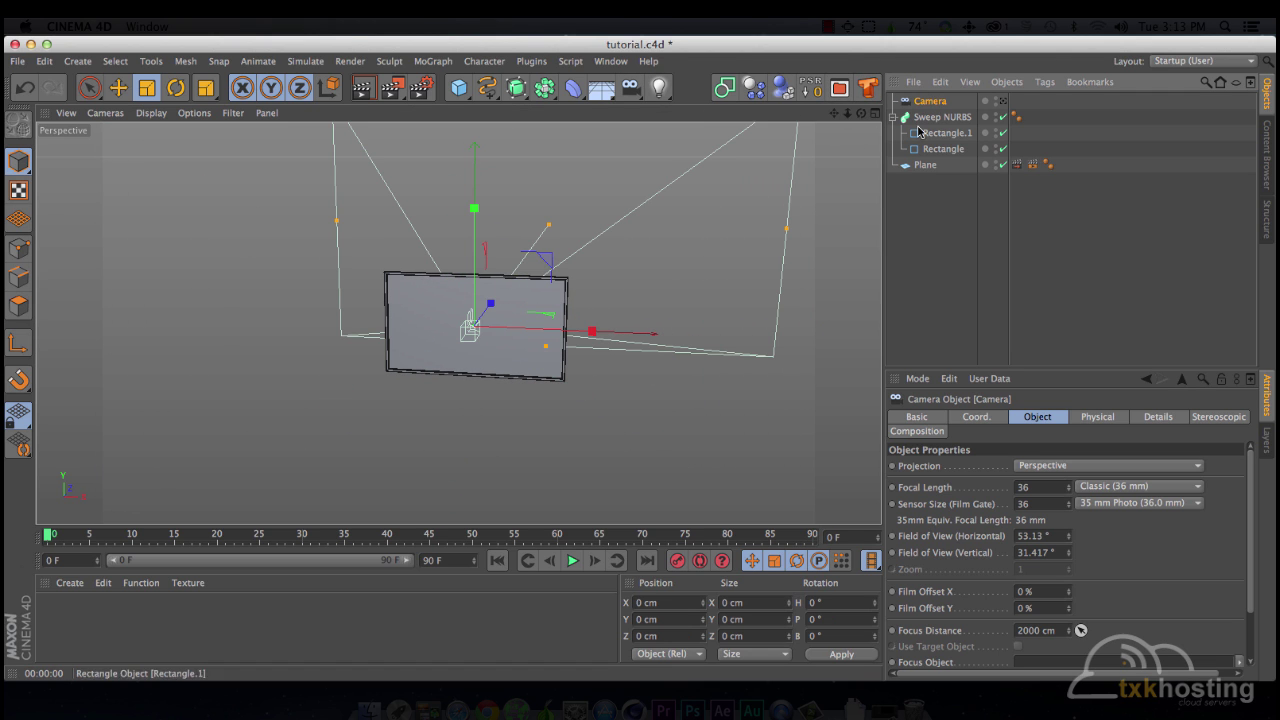
pyautogui.click(1002, 102)
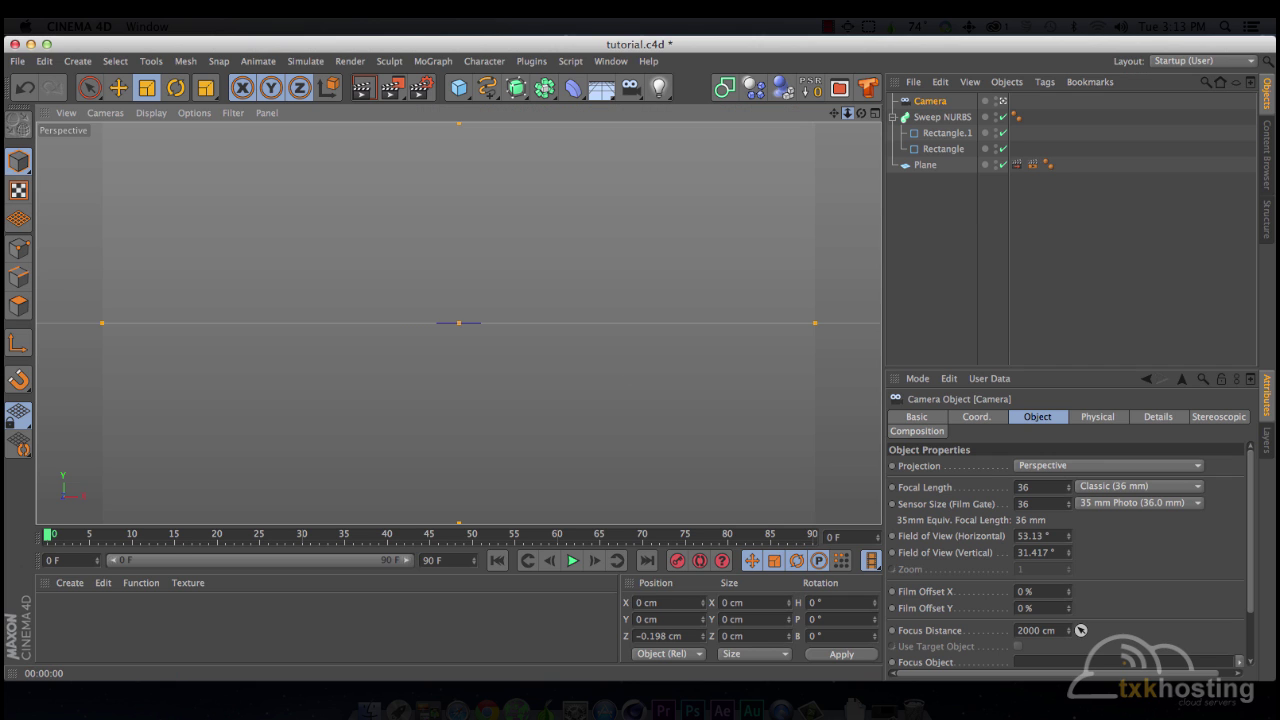
# Step: Pull the camera back and orbit to H −21.9°, P −4.2° so the screen looks small and angled
pyautogui.moveTo(847, 113); pyautogui.dragTo(402, 247)
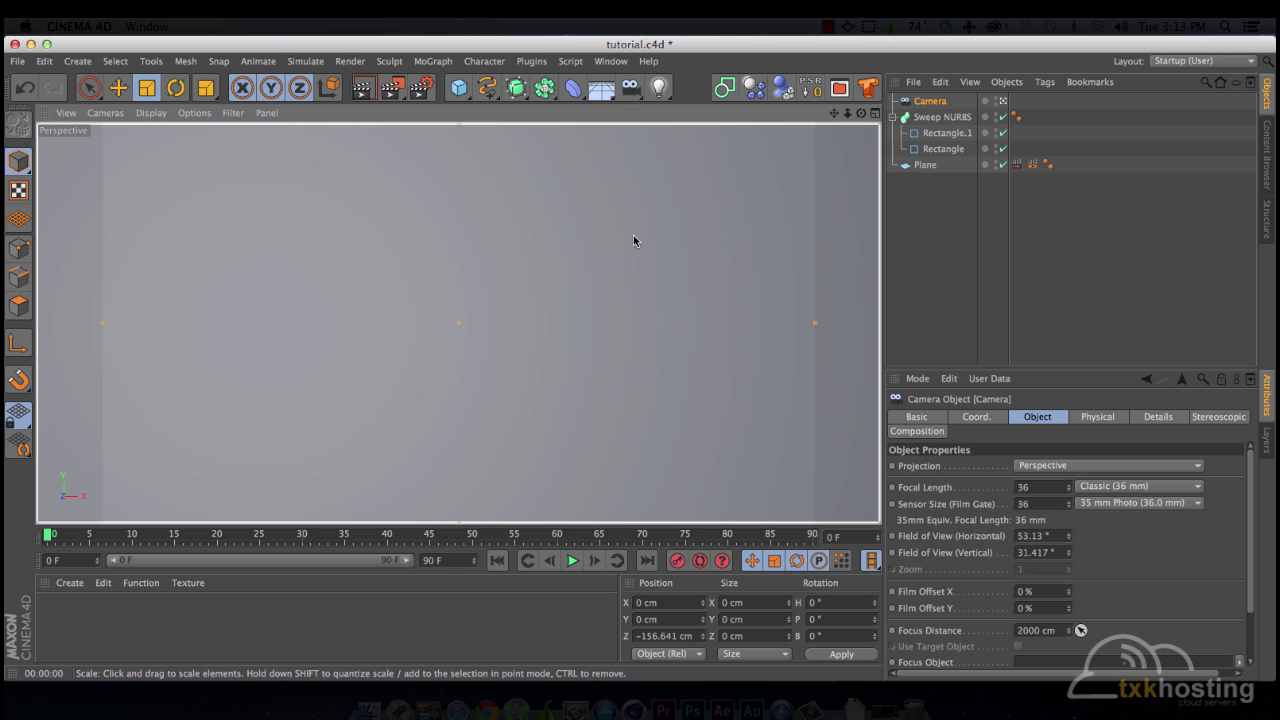
pyautogui.keyDown('alt'); pyautogui.moveTo(633, 240); pyautogui.dragTo(491, 354, button='right'); pyautogui.keyUp('alt')
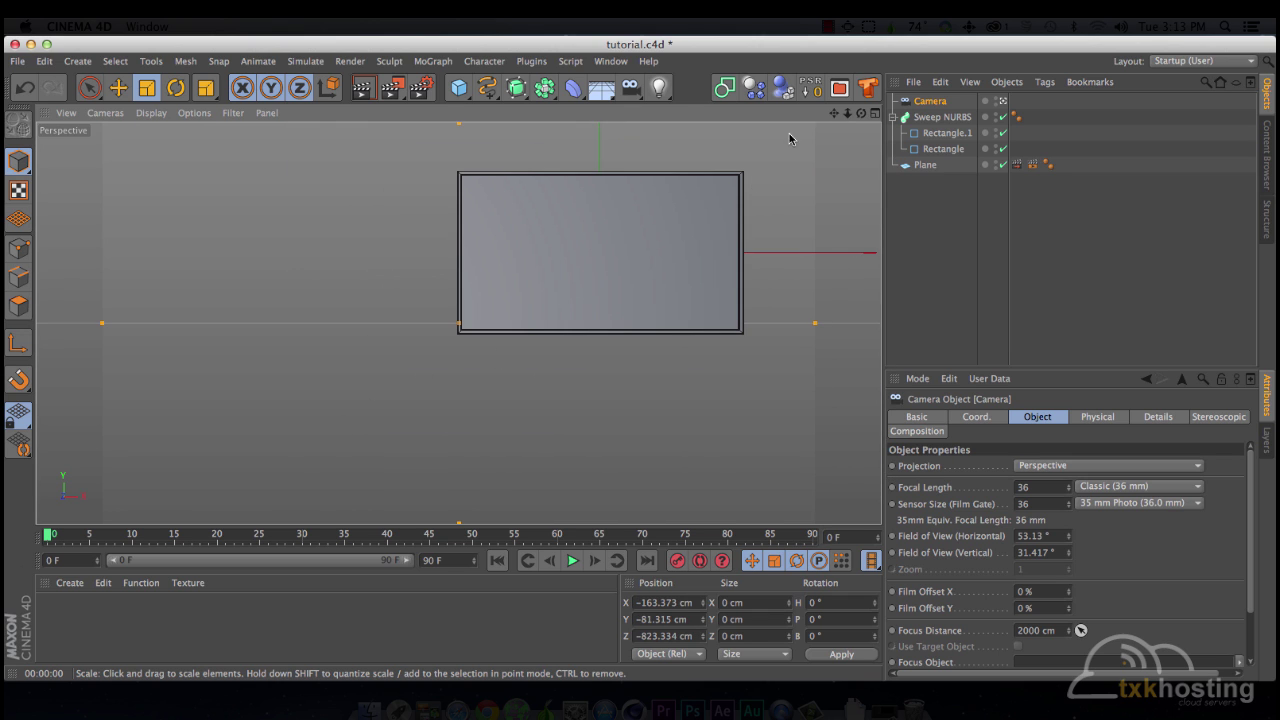
pyautogui.moveTo(834, 113); pyautogui.dragTo(688, 181)
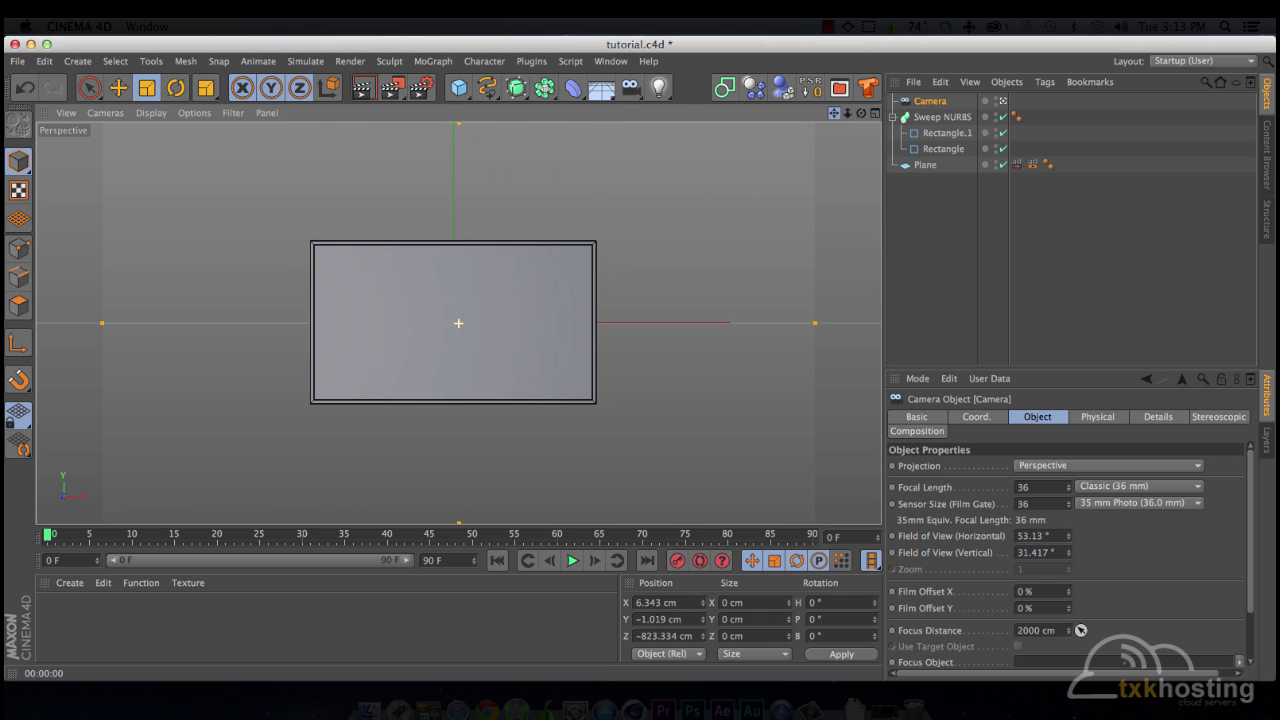
pyautogui.moveTo(849, 114); pyautogui.dragTo(740, 135)
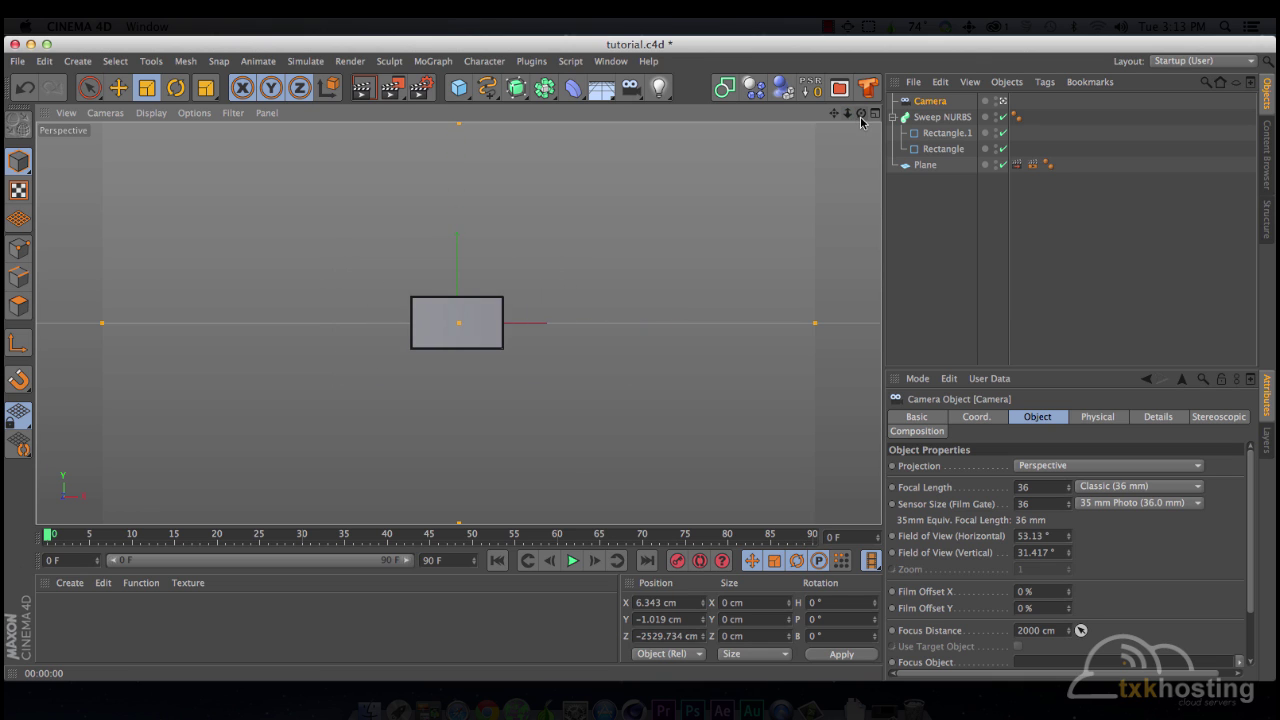
pyautogui.moveTo(861, 113); pyautogui.dragTo(785, 128)
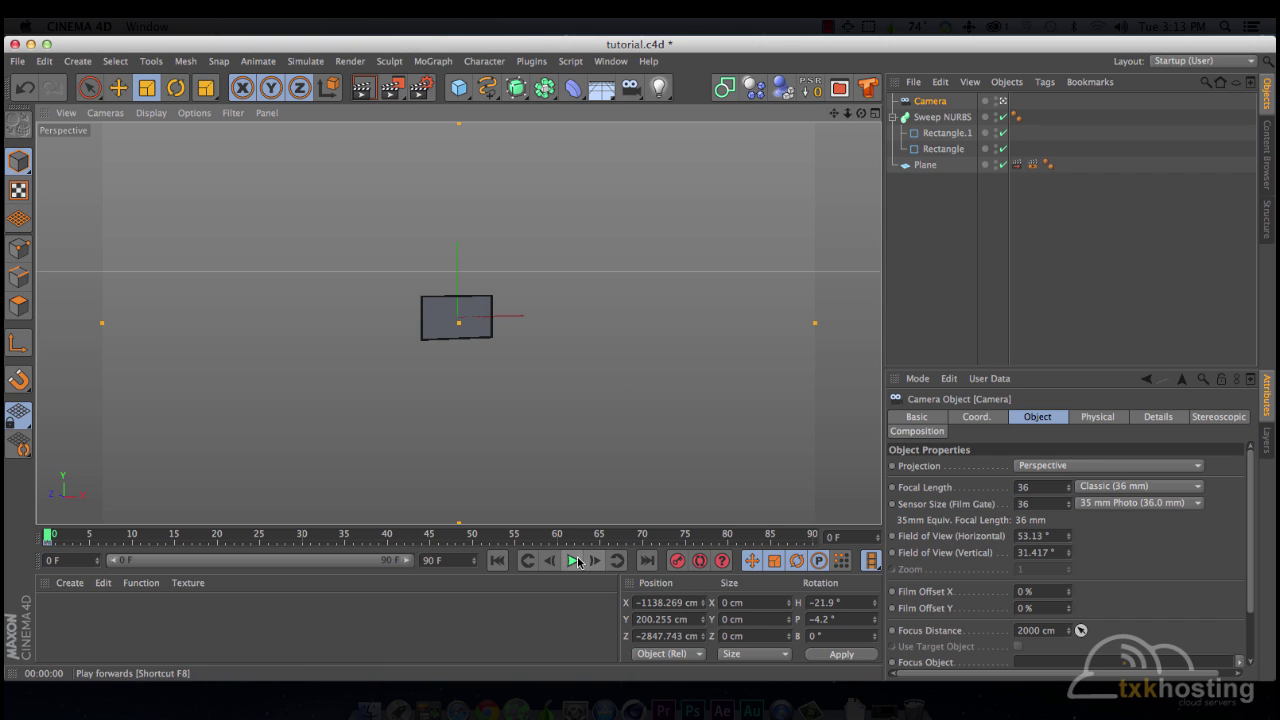
# Step: Dolly the camera in and record a camera keyframe at frame 35
pyautogui.click(217, 535)
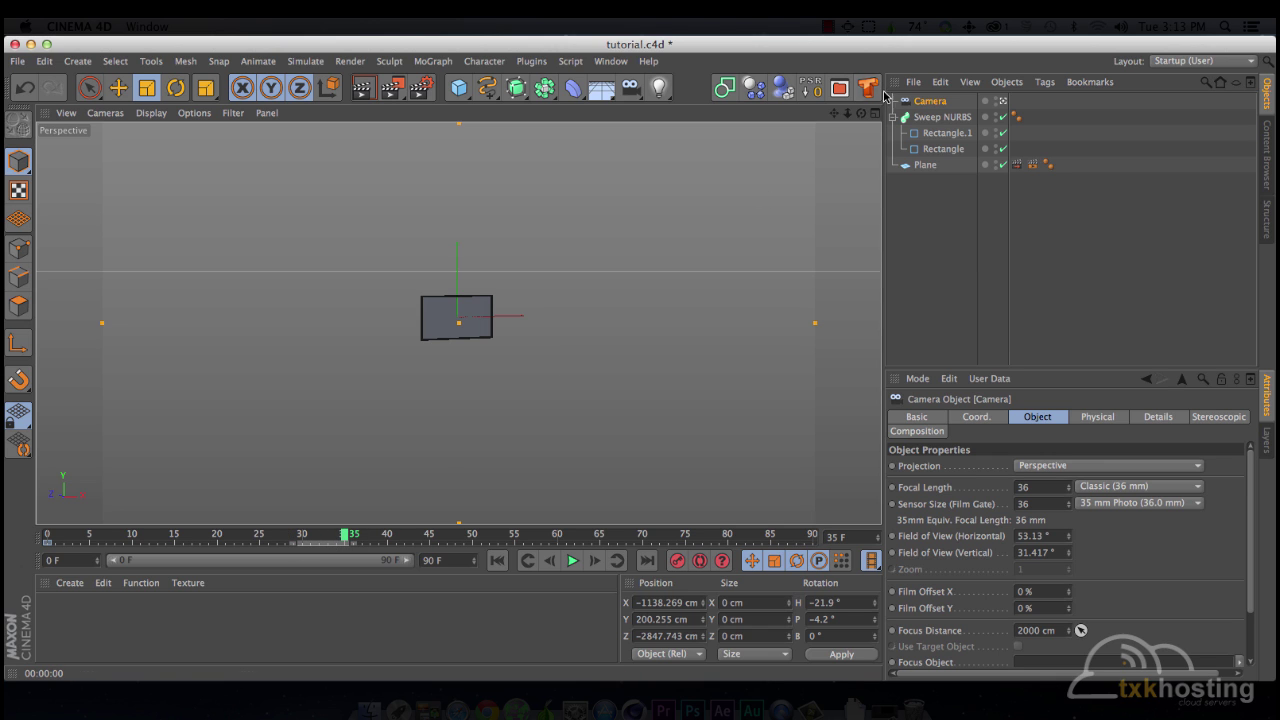
pyautogui.moveTo(847, 113); pyautogui.dragTo(709, 471)
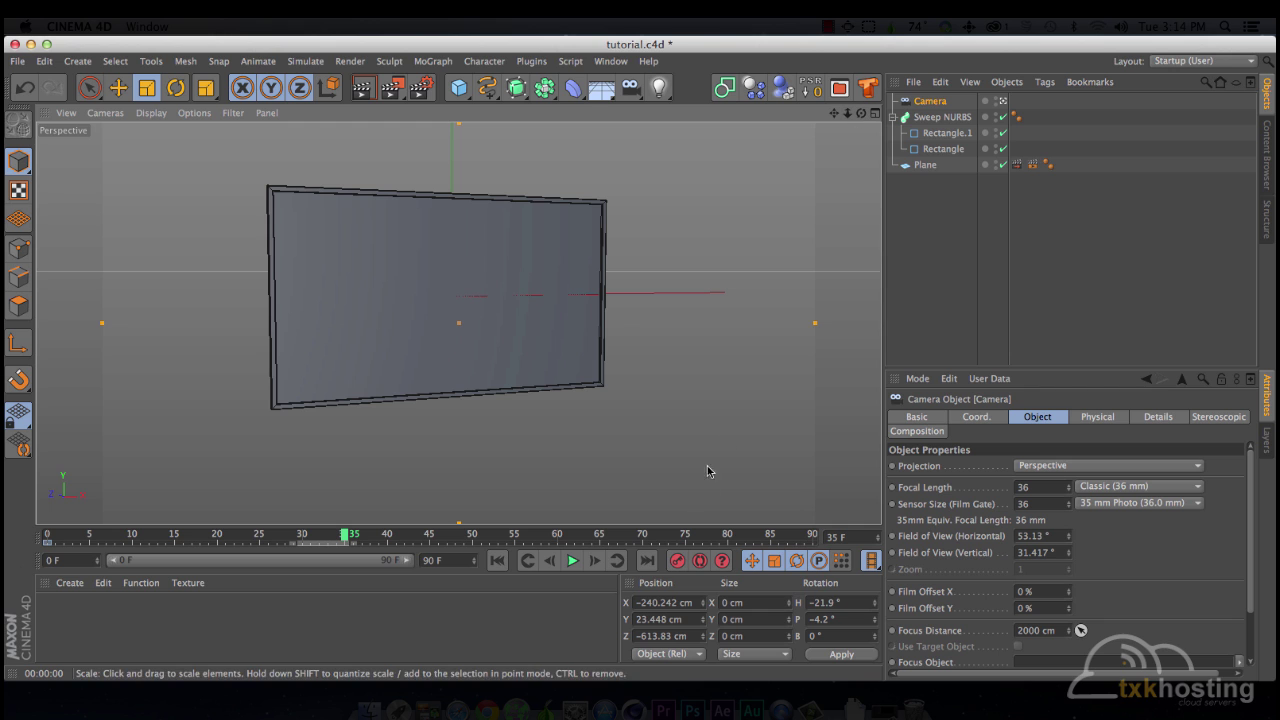
pyautogui.click(676, 561)
pyautogui.click(396, 540)
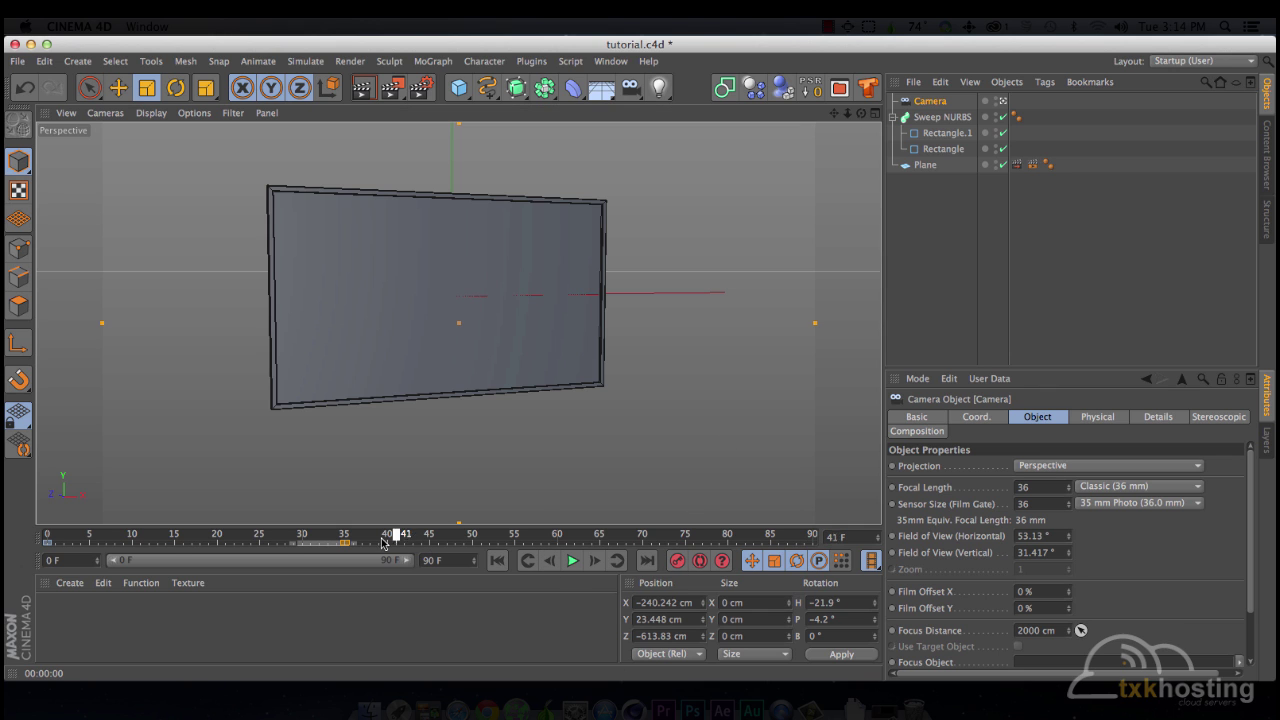
# Step: At frame 90, move the camera close and head-on to the screen at Z −310.46 cm
pyautogui.moveTo(861, 113); pyautogui.dragTo(640, 361)
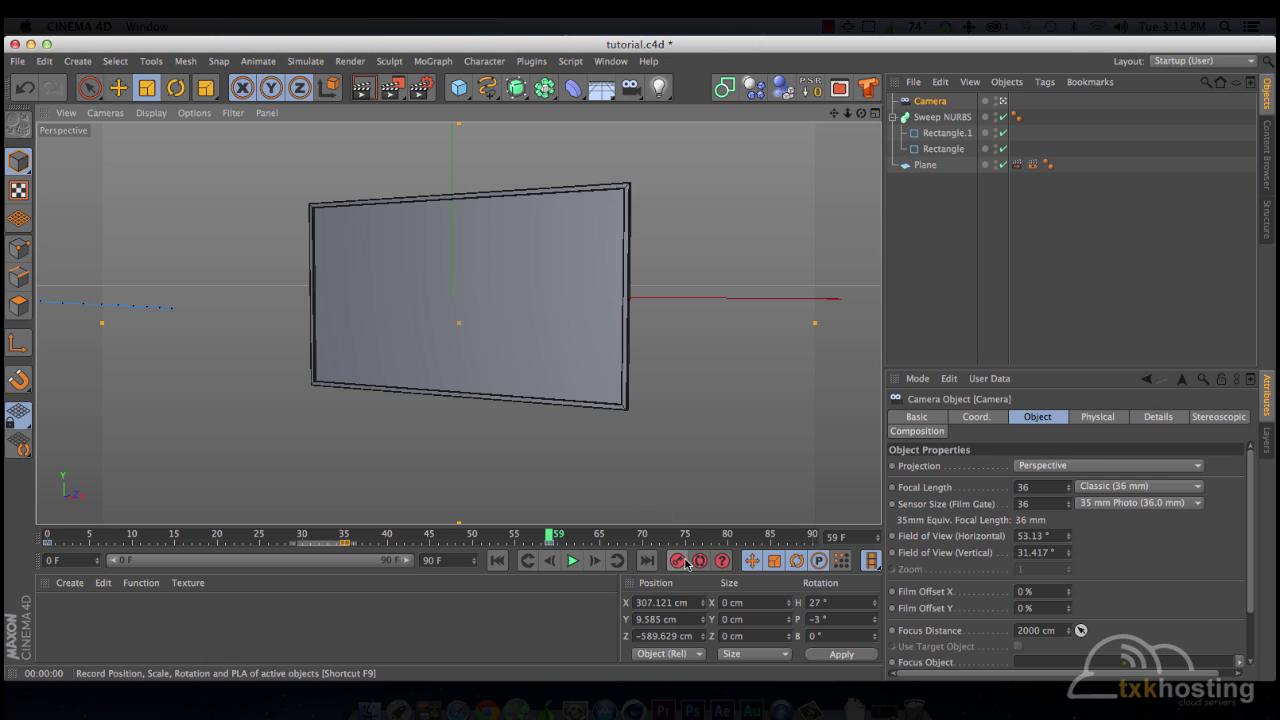
pyautogui.click(812, 535)
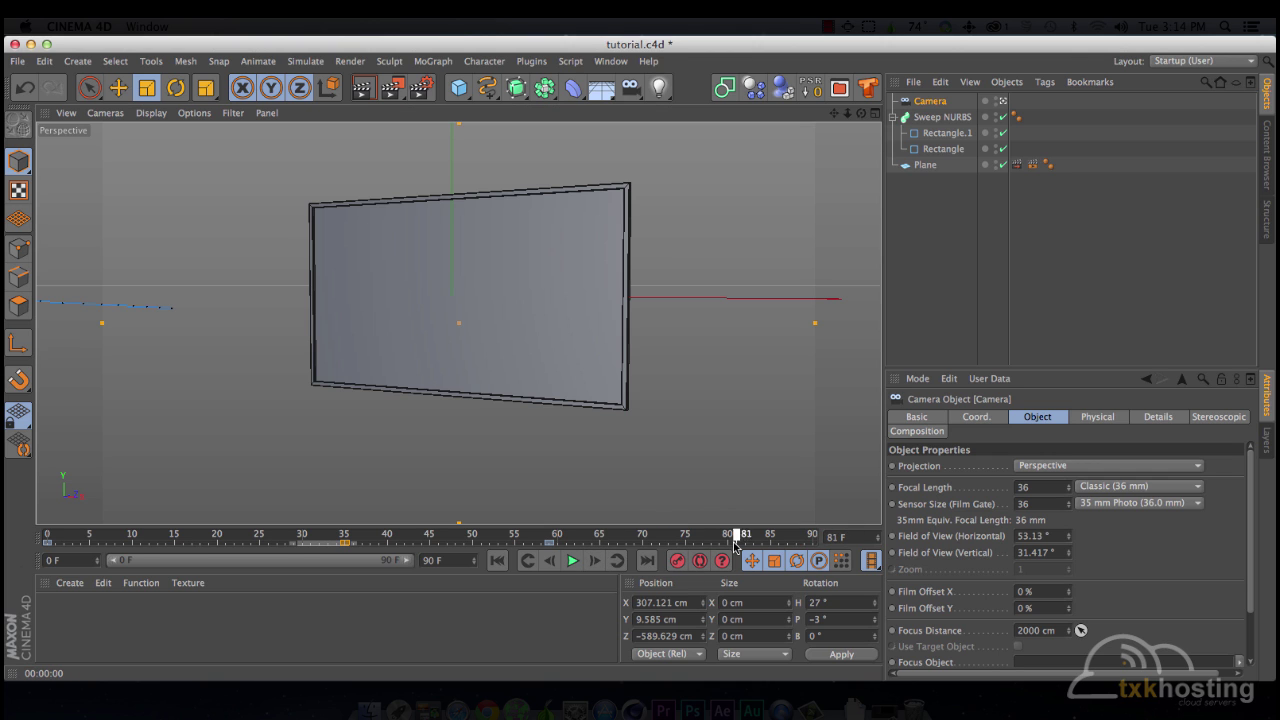
pyautogui.moveTo(735, 545); pyautogui.dragTo(812, 537)
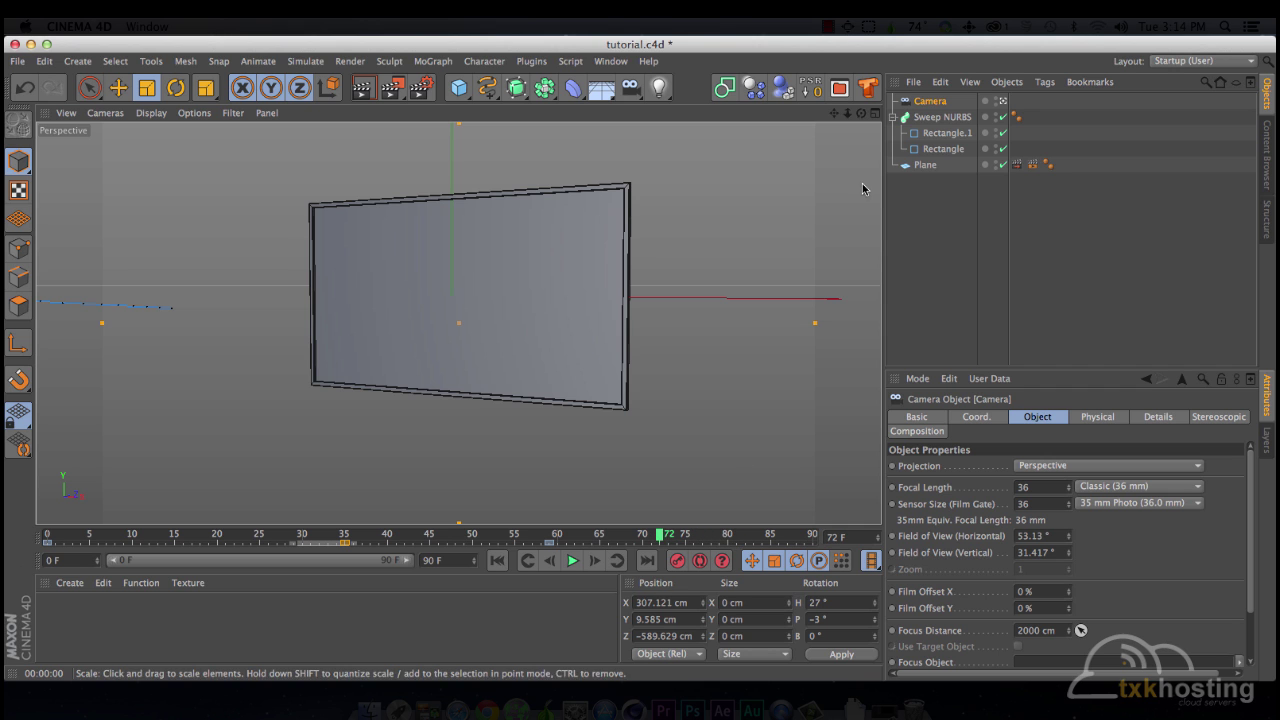
pyautogui.moveTo(860, 113); pyautogui.dragTo(745, 118)
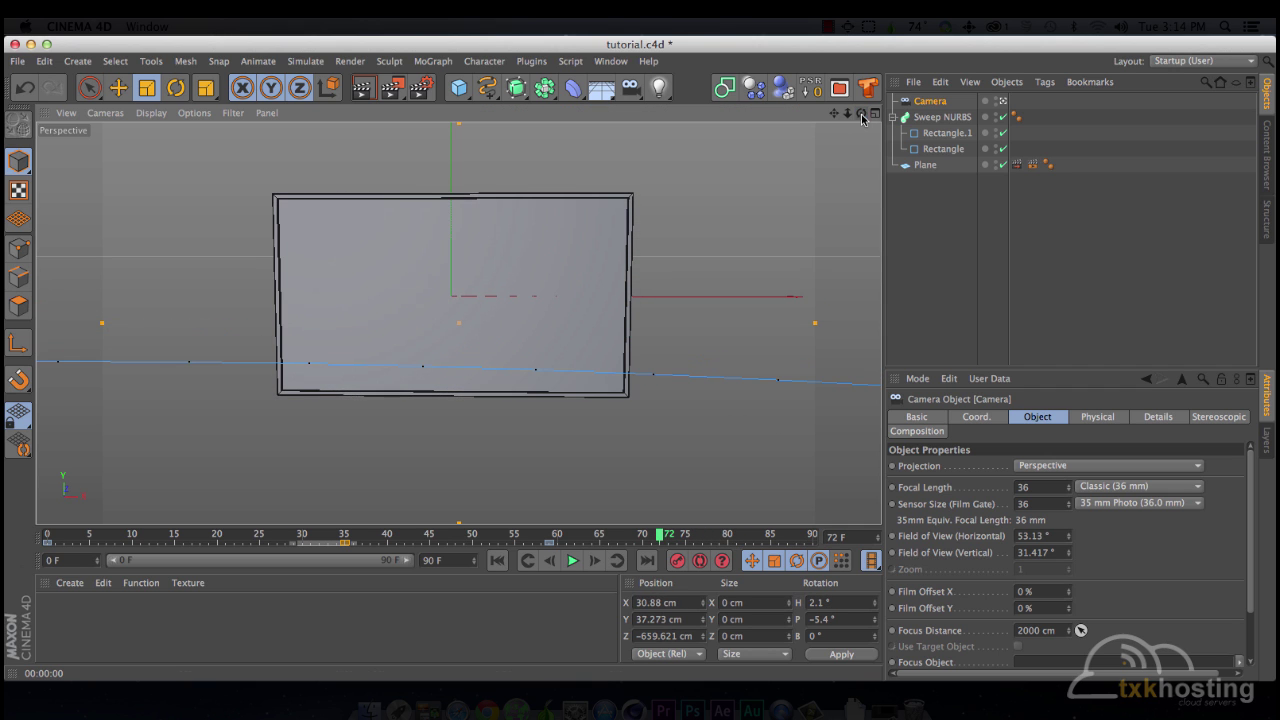
pyautogui.click(812, 535)
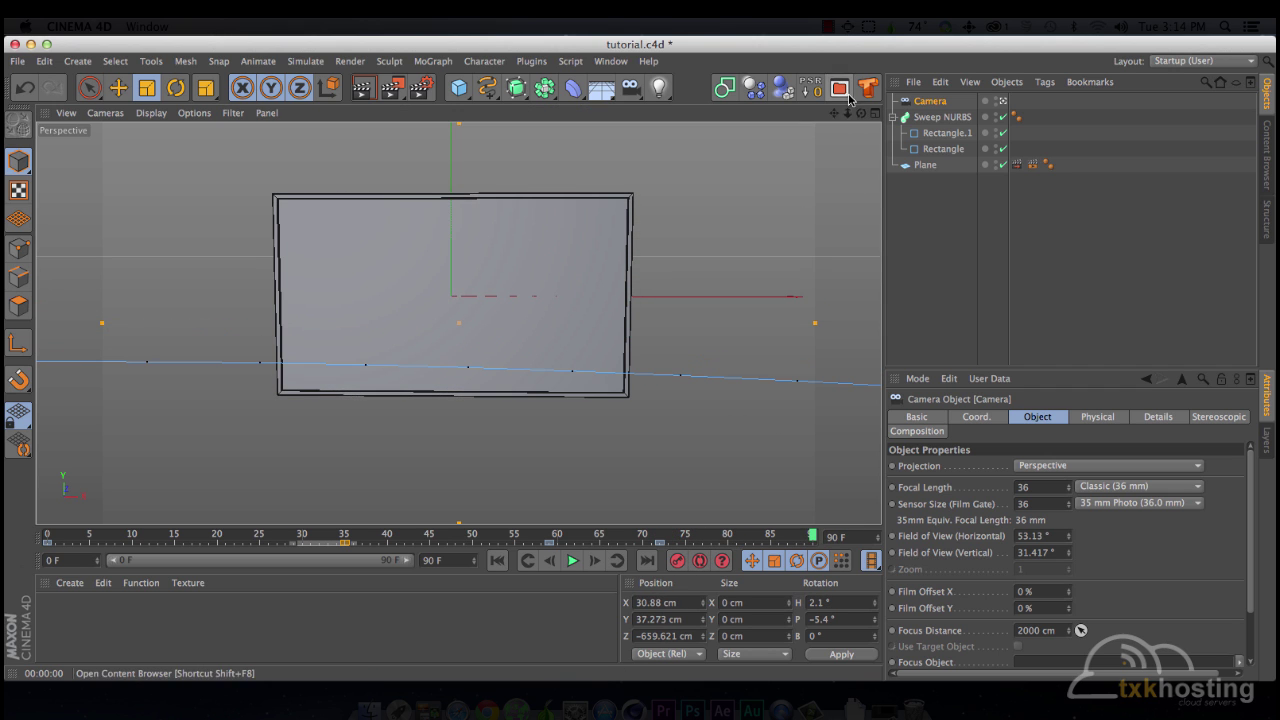
pyautogui.moveTo(847, 113); pyautogui.dragTo(834, 178)
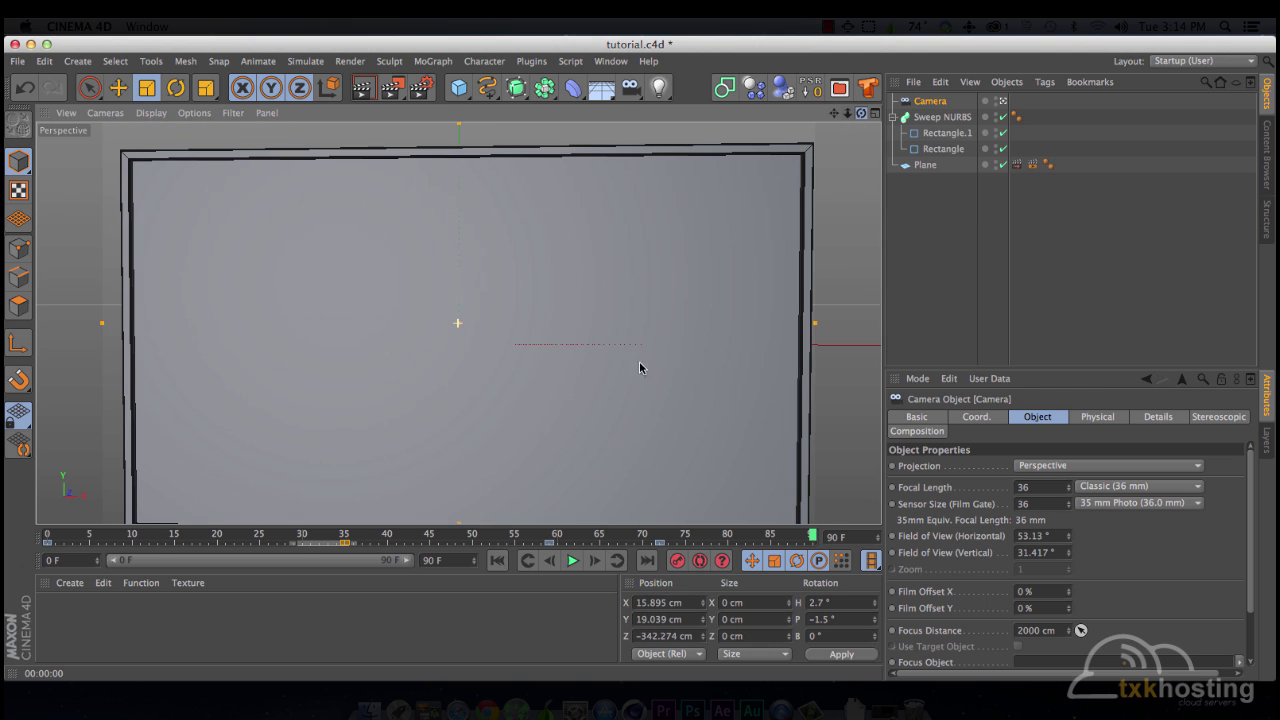
pyautogui.moveTo(860, 113); pyautogui.dragTo(834, 113)
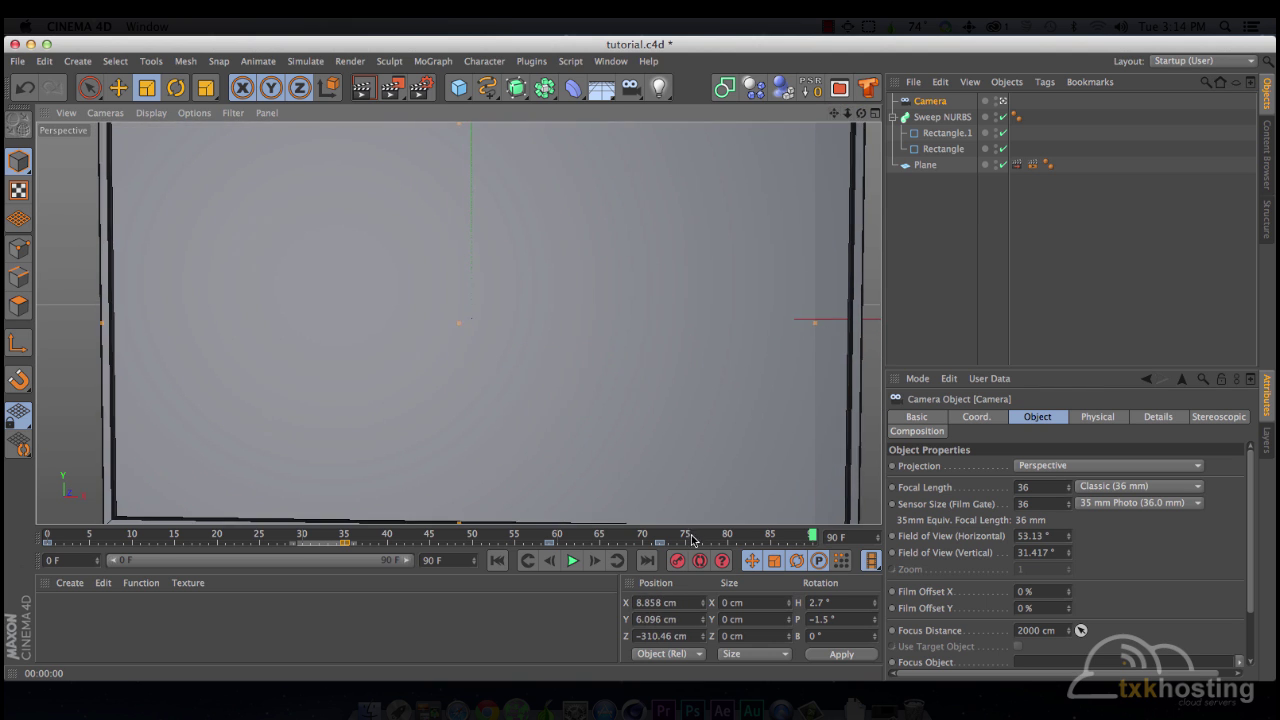
# Step: Play back and scrub through the camera fly-in to review it
pyautogui.click(497, 560)
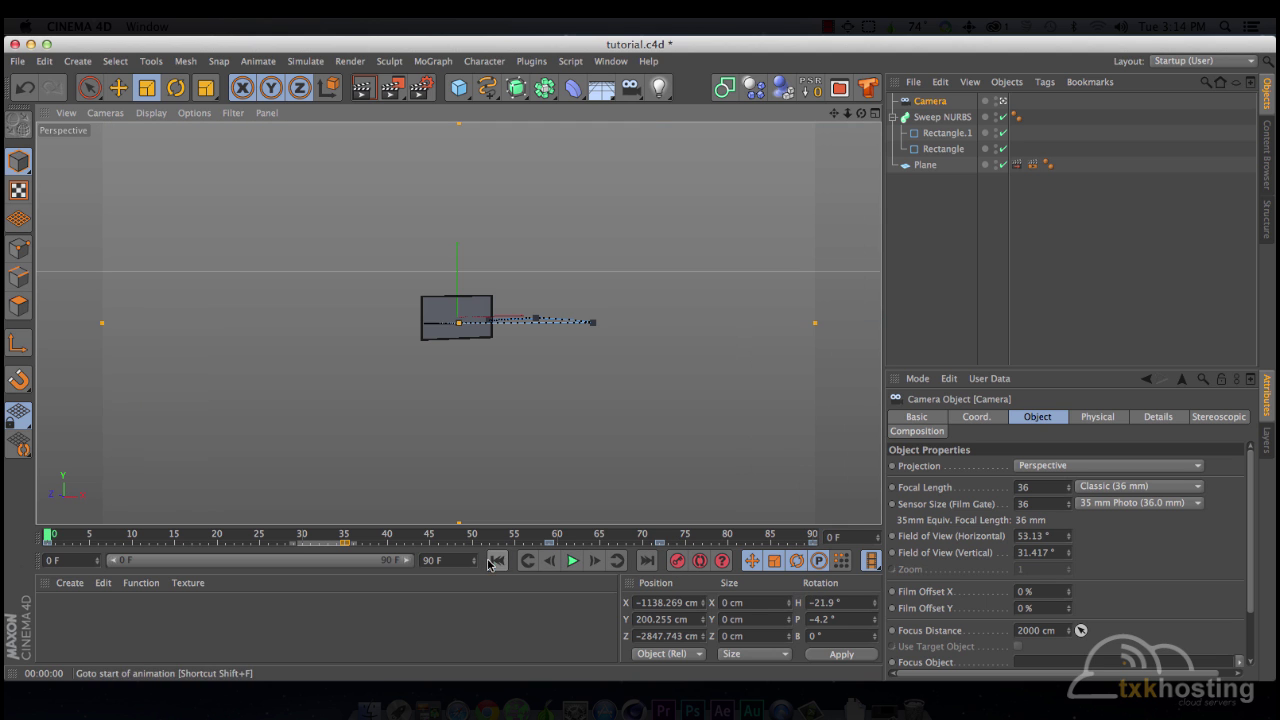
pyautogui.click(573, 561)
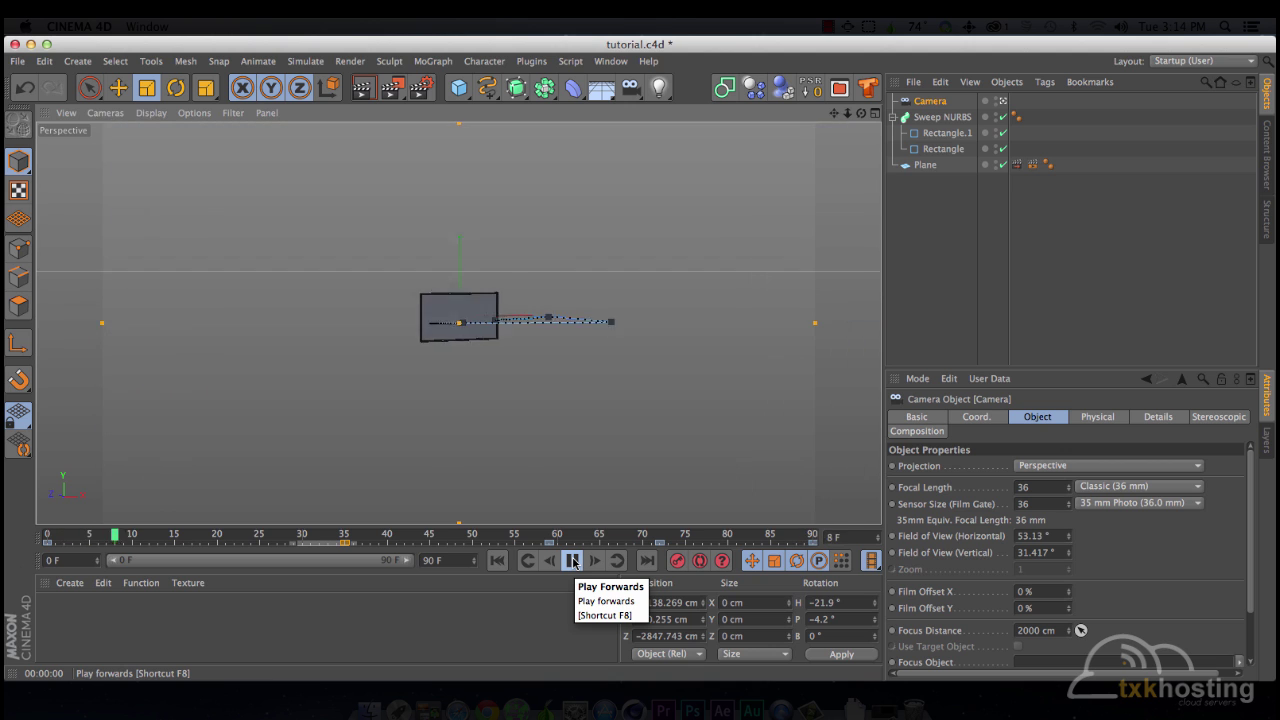
pyautogui.click(573, 561)
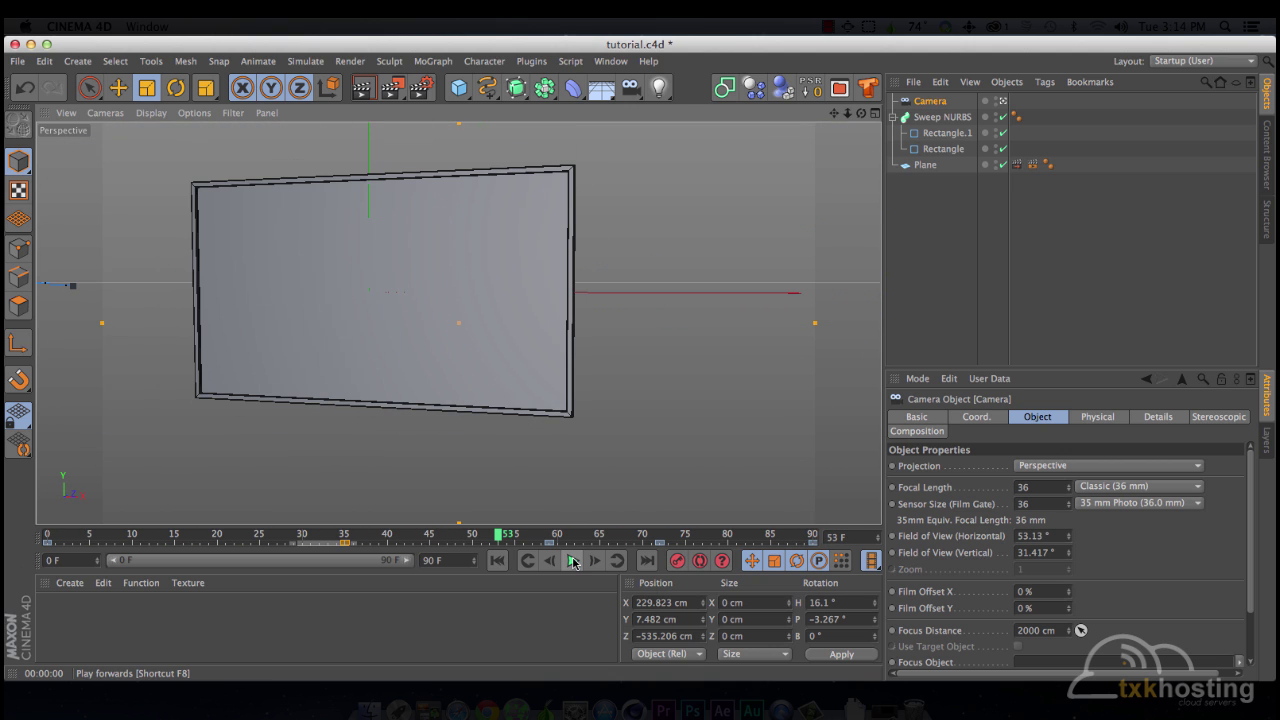
pyautogui.moveTo(110, 547); pyautogui.dragTo(434, 545)
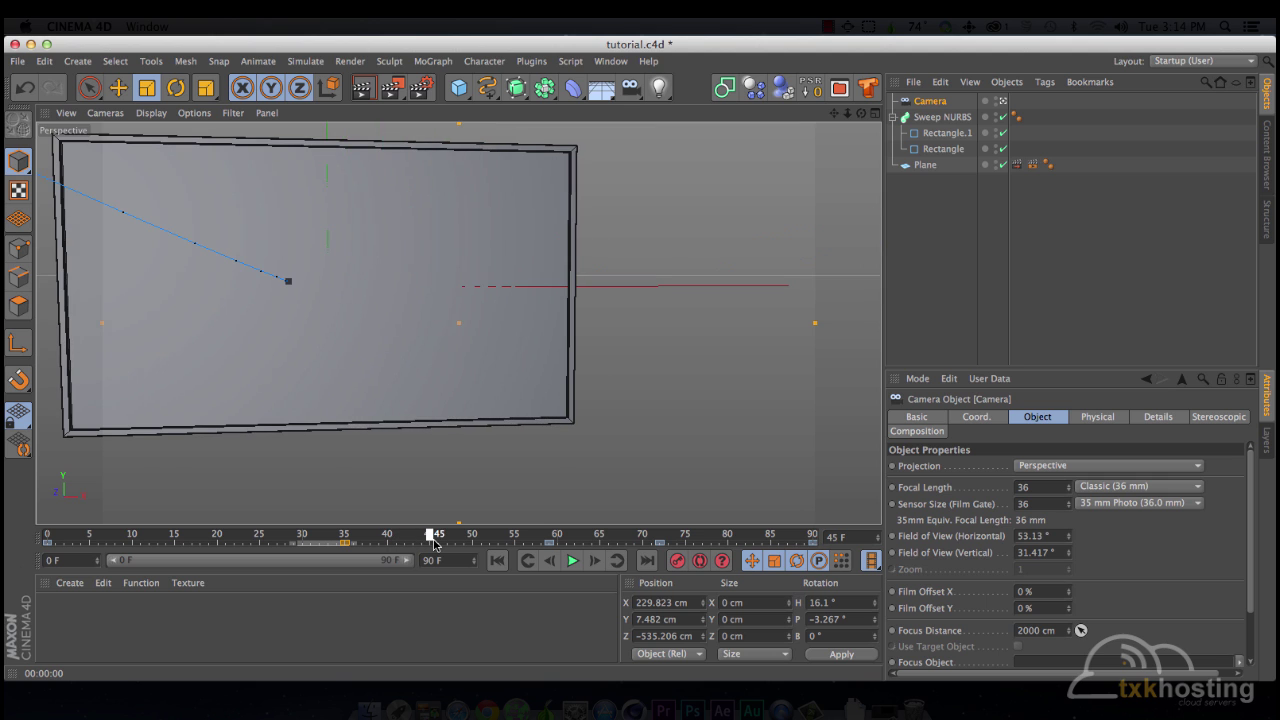
pyautogui.click(47, 543)
pyautogui.click(90, 539)
pyautogui.moveTo(90, 539); pyautogui.dragTo(48, 546)
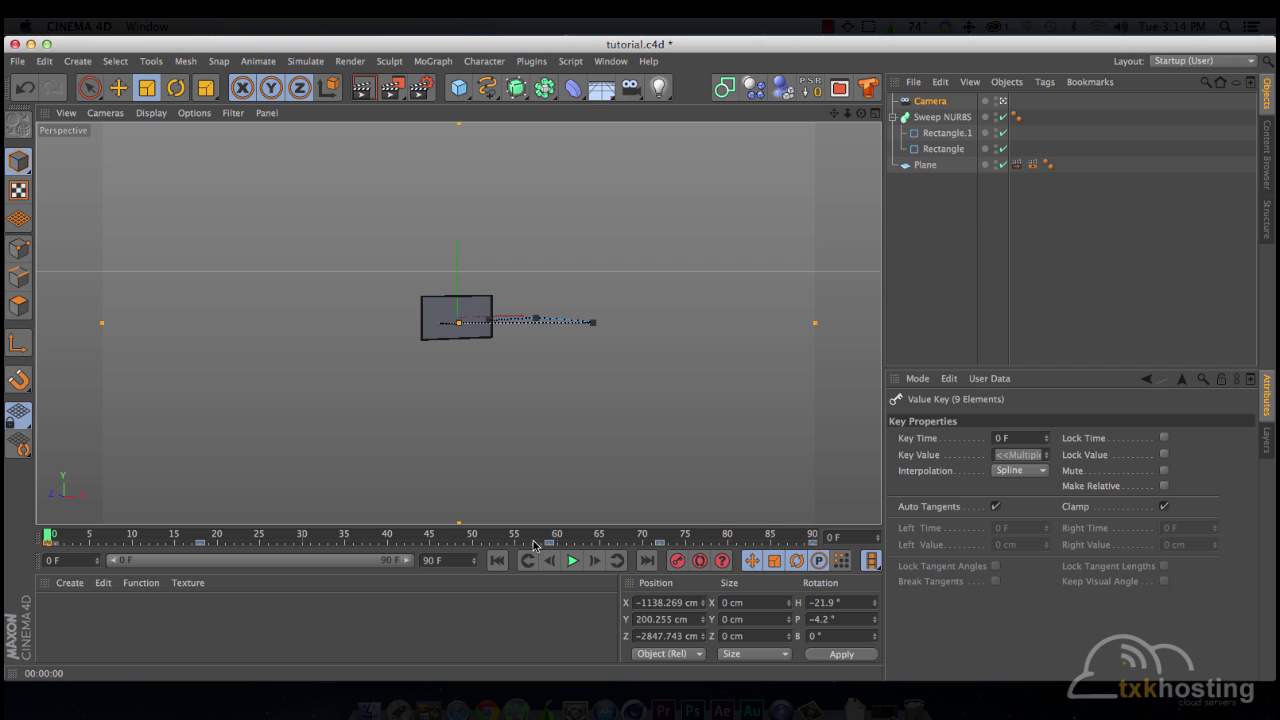
# Step: Extend the scene to 141 frames and shift the camera keys later toward frame 100
pyautogui.click(476, 557)
pyautogui.moveTo(476, 557); pyautogui.dragTo(476, 560)
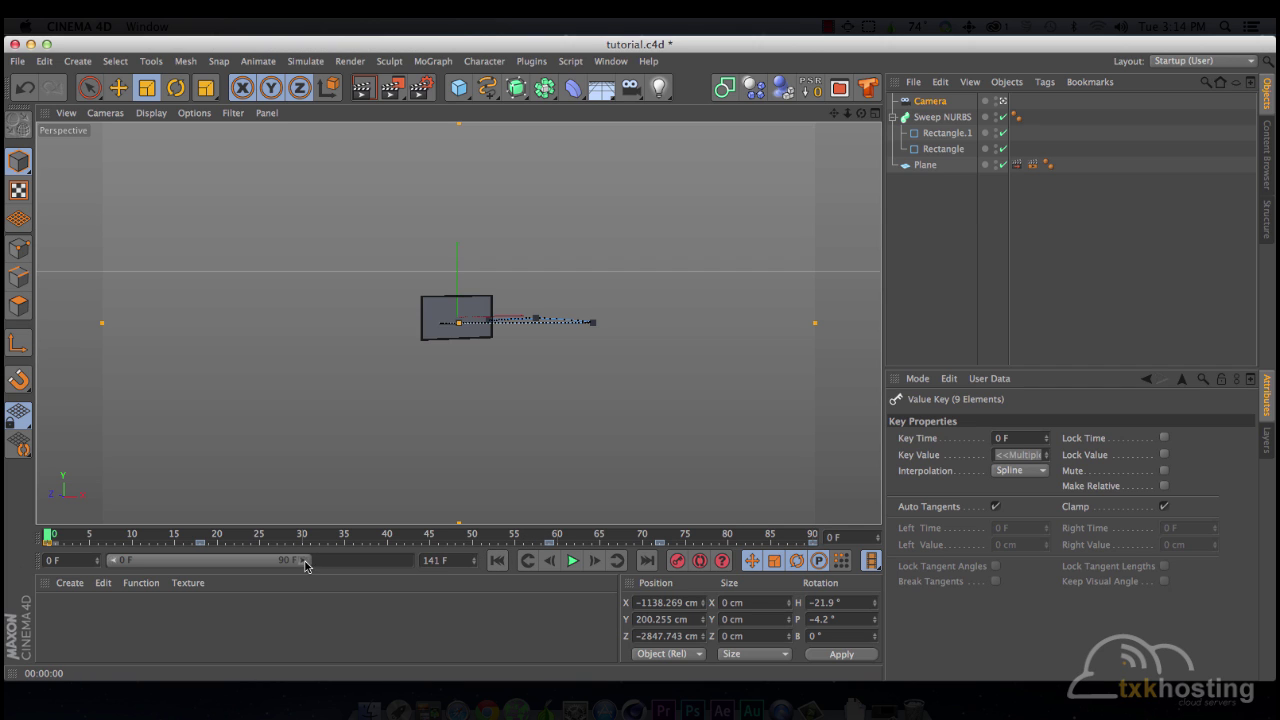
pyautogui.moveTo(305, 563); pyautogui.dragTo(410, 561)
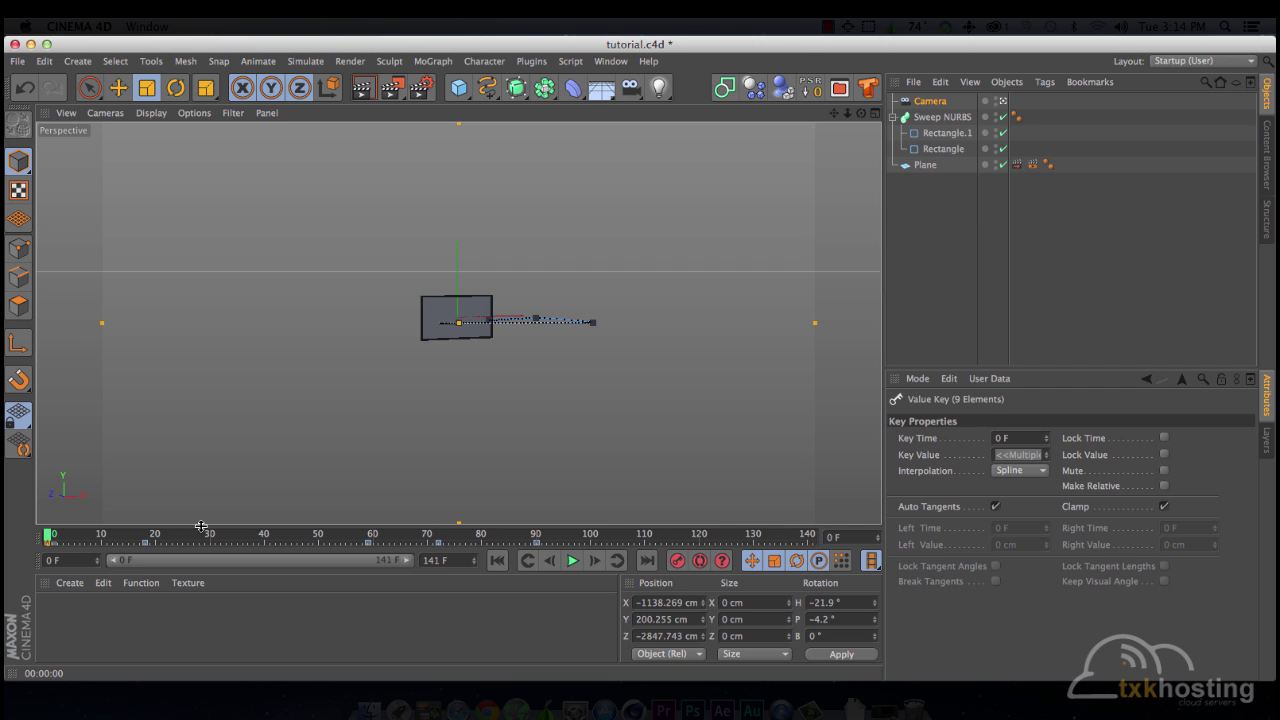
pyautogui.moveTo(197, 537); pyautogui.dragTo(325, 541)
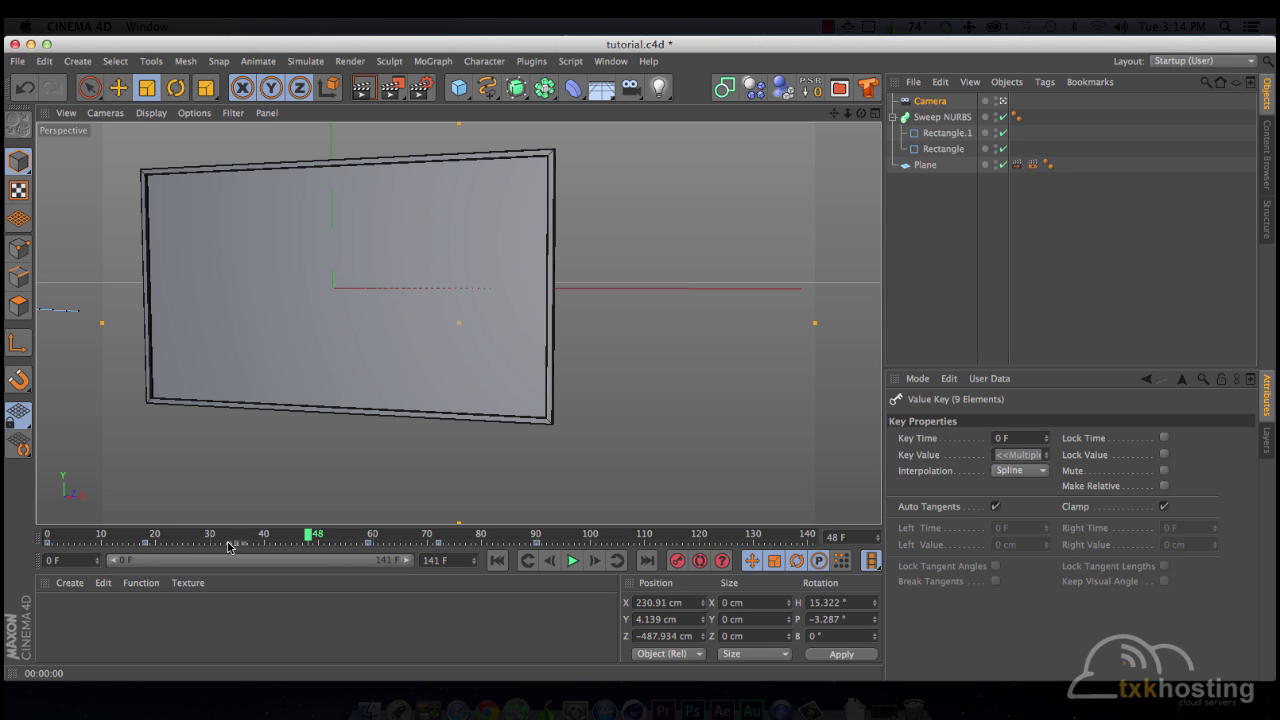
pyautogui.moveTo(143, 546); pyautogui.dragTo(292, 546)
pyautogui.moveTo(395, 558); pyautogui.dragTo(356, 558)
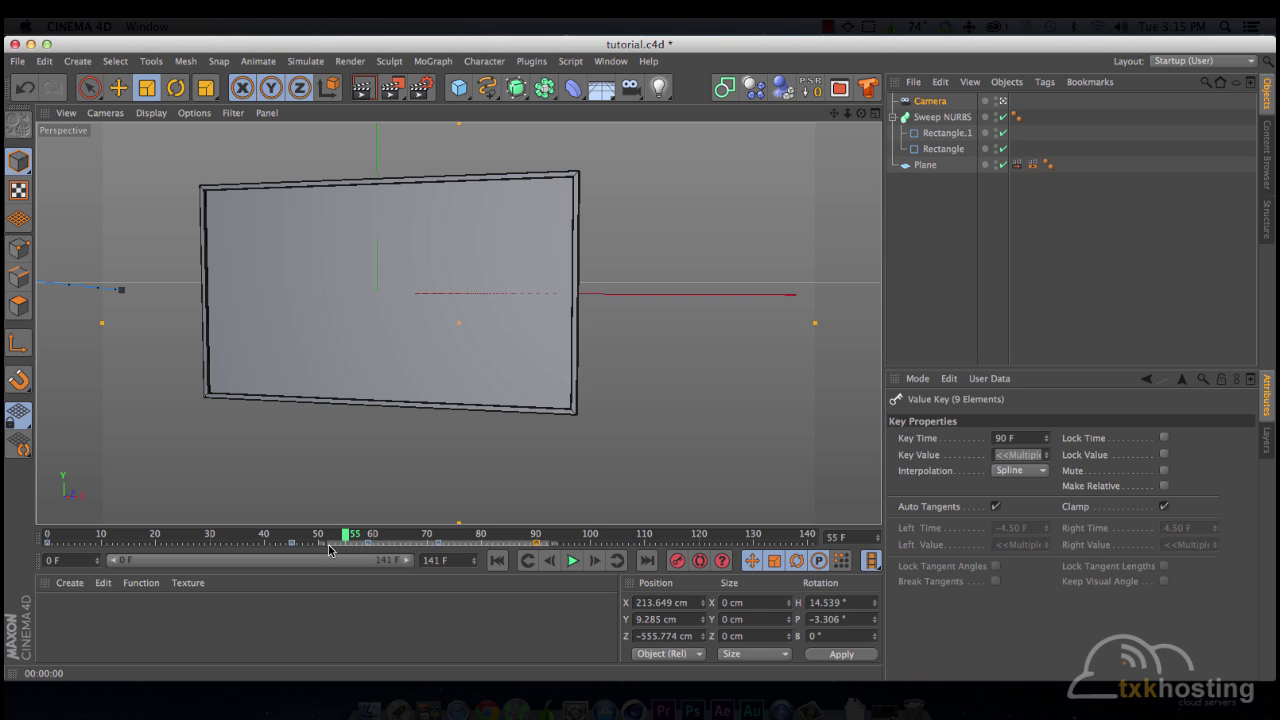
pyautogui.click(363, 545)
pyautogui.moveTo(368, 545)
pyautogui.mouseDown()
pyautogui.moveTo(603, 531)
pyautogui.moveTo(94, 533)
pyautogui.moveTo(386, 548)
pyautogui.moveTo(291, 548)
pyautogui.mouseUp()
# Step: Leave the camera view and inspect the camera's motion path at frame 50 in perspective
pyautogui.click(1006, 98)
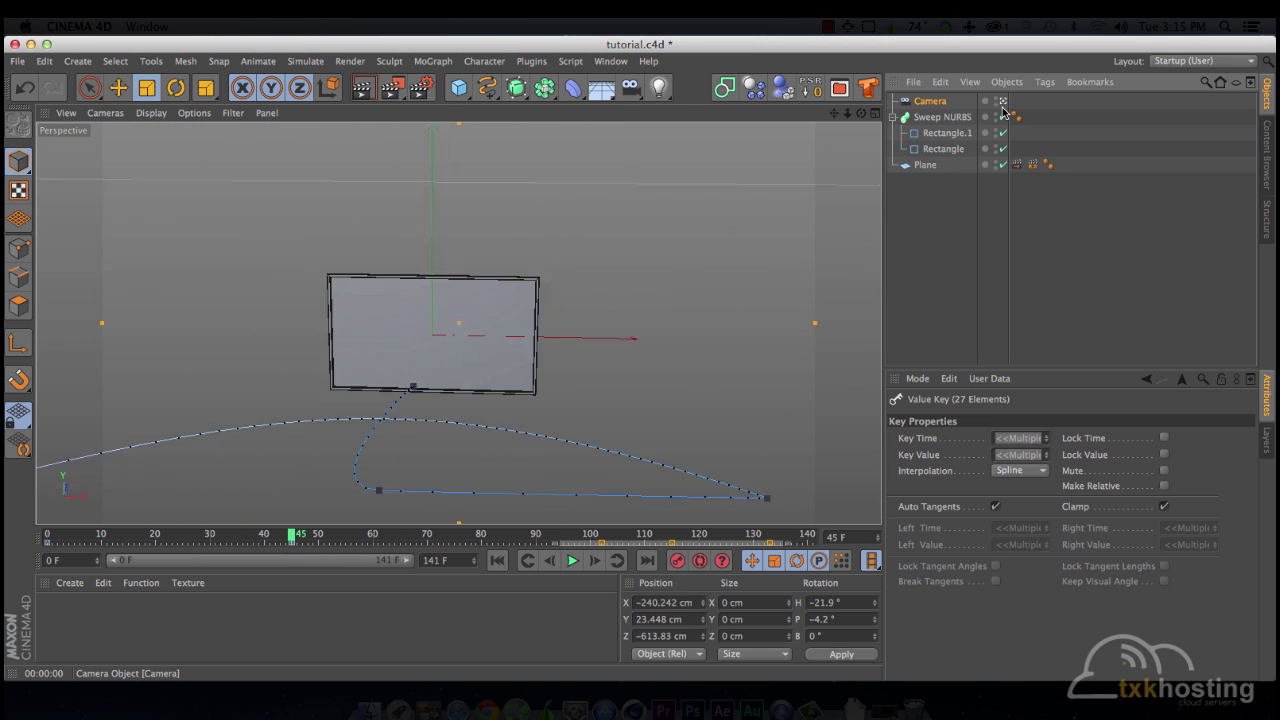
pyautogui.click(875, 112)
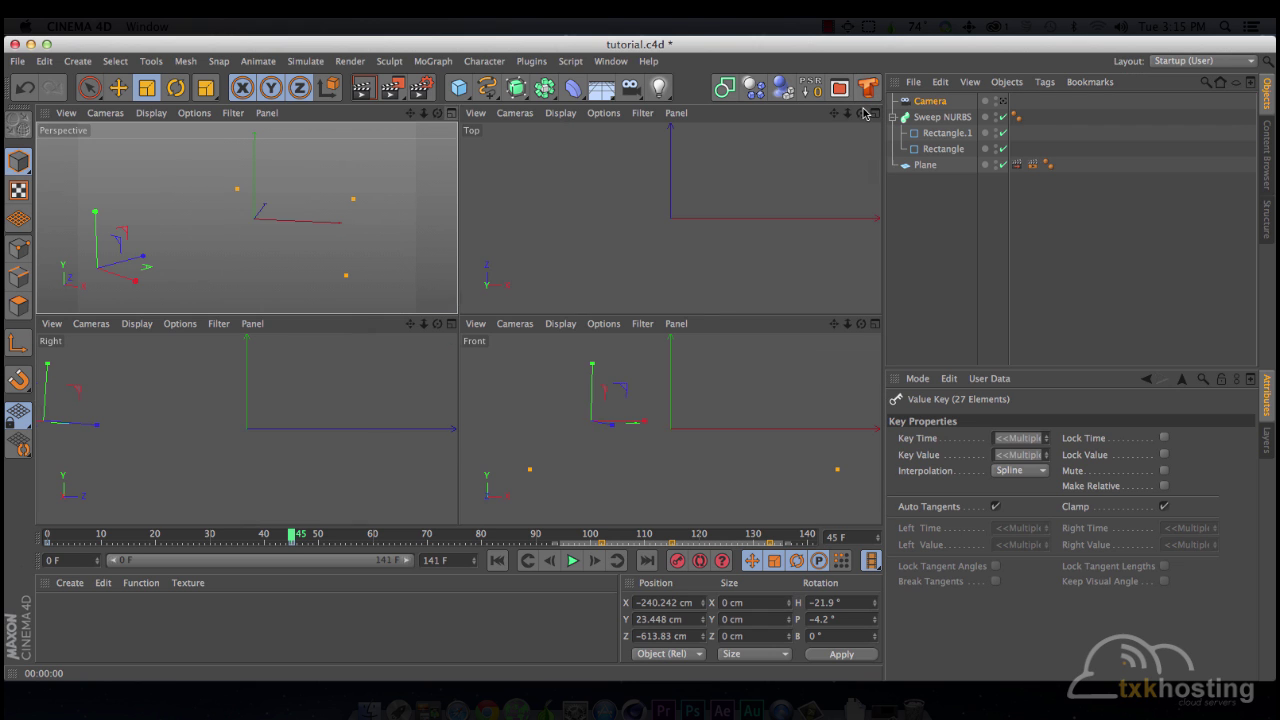
pyautogui.click(451, 113)
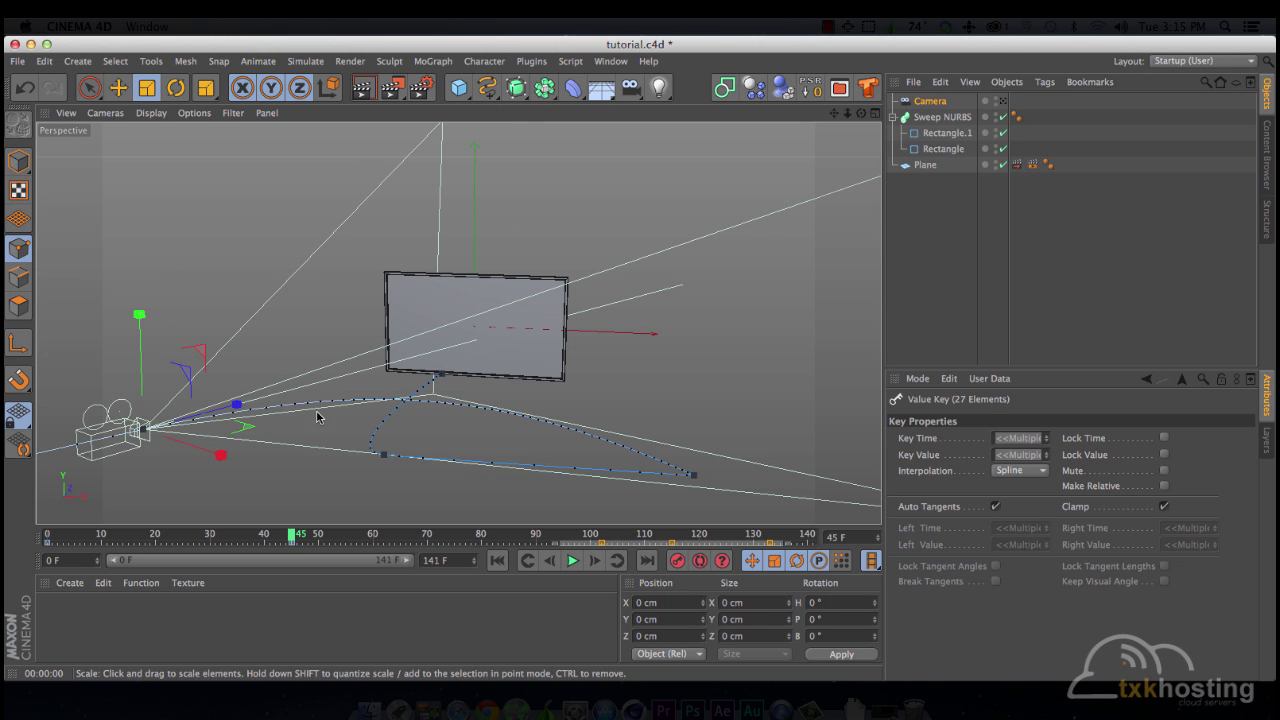
pyautogui.click(89, 87)
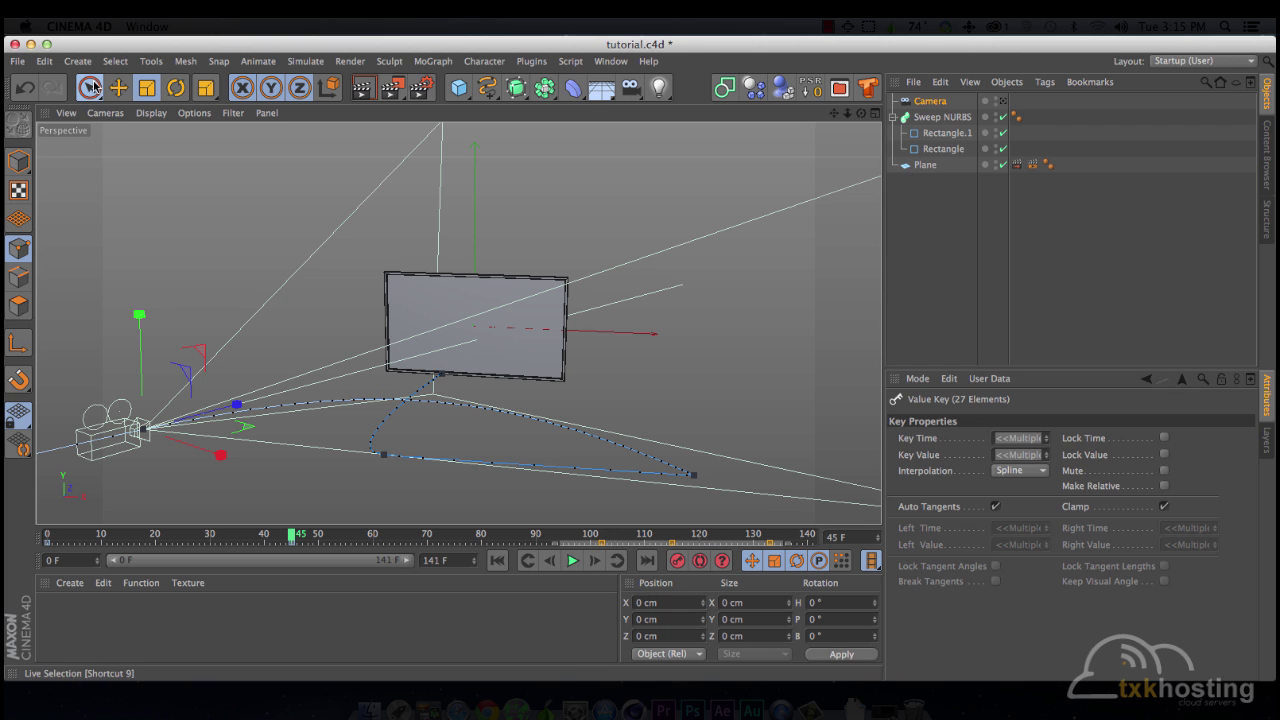
pyautogui.click(19, 164)
pyautogui.click(384, 456)
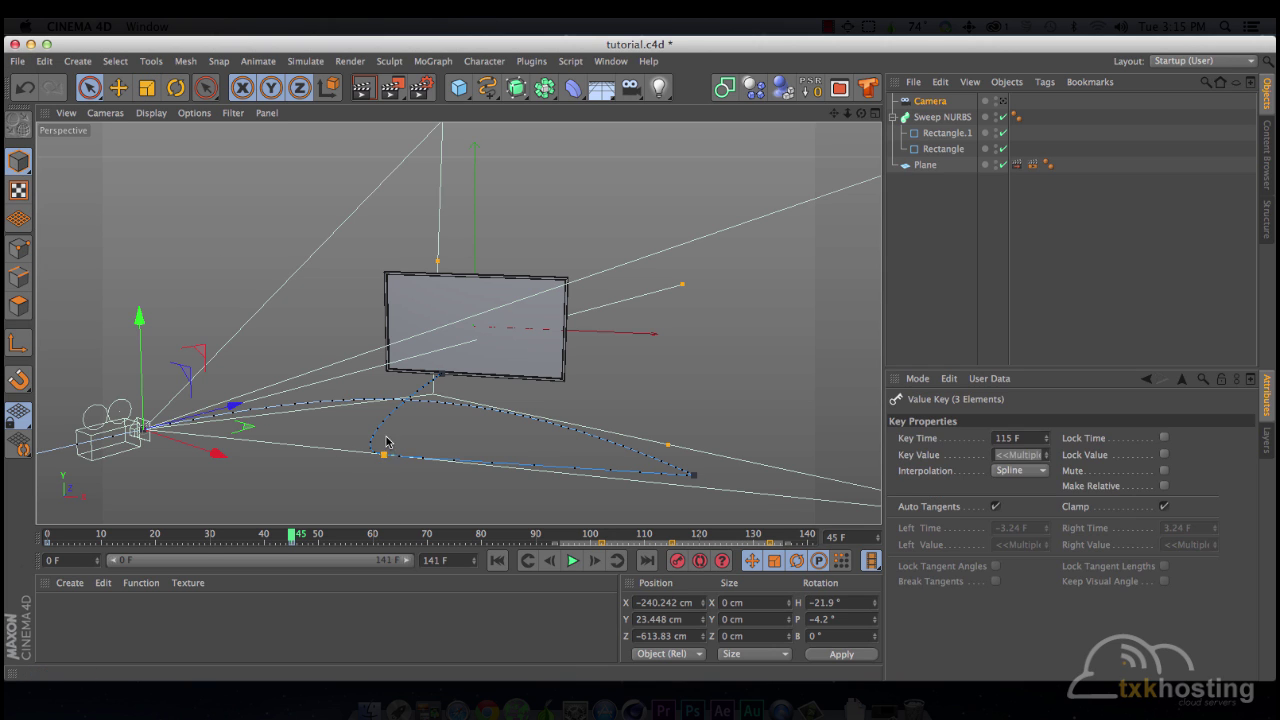
pyautogui.moveTo(860, 113); pyautogui.dragTo(838, 130)
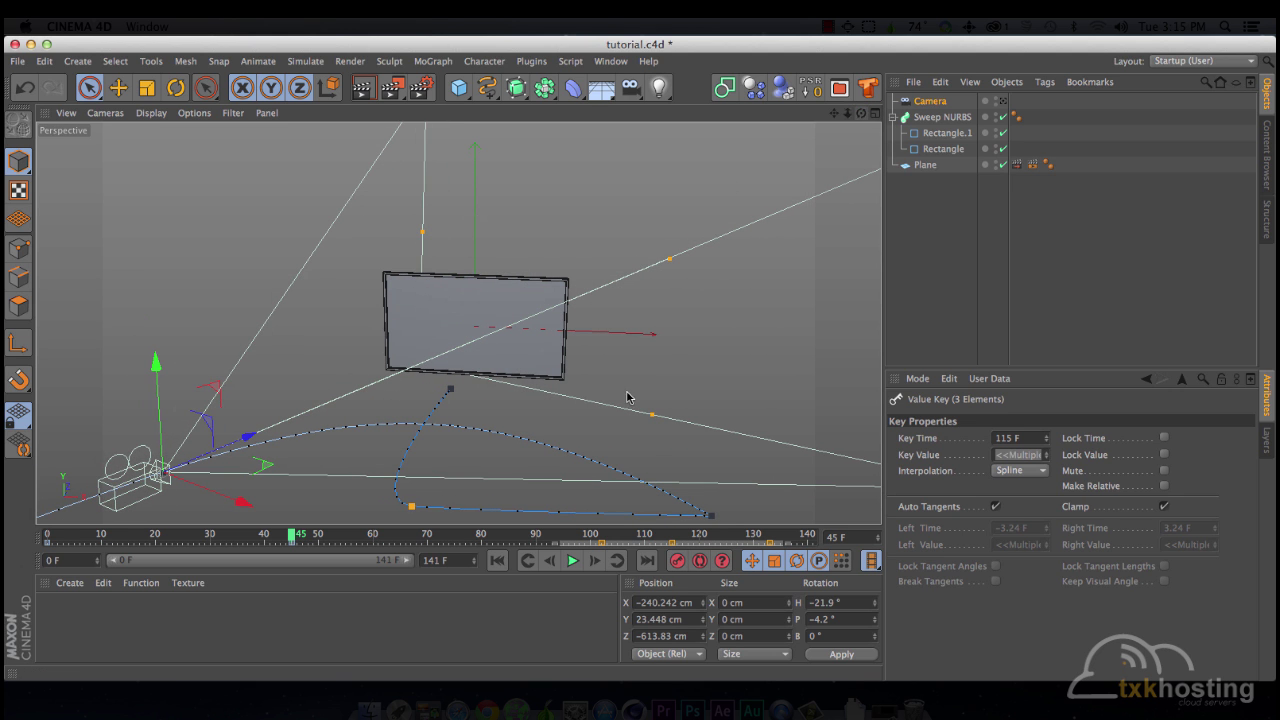
pyautogui.moveTo(131, 541); pyautogui.dragTo(330, 547)
# Step: Preview through the camera, then drag the path's end toward the centre
pyautogui.click(1003, 101)
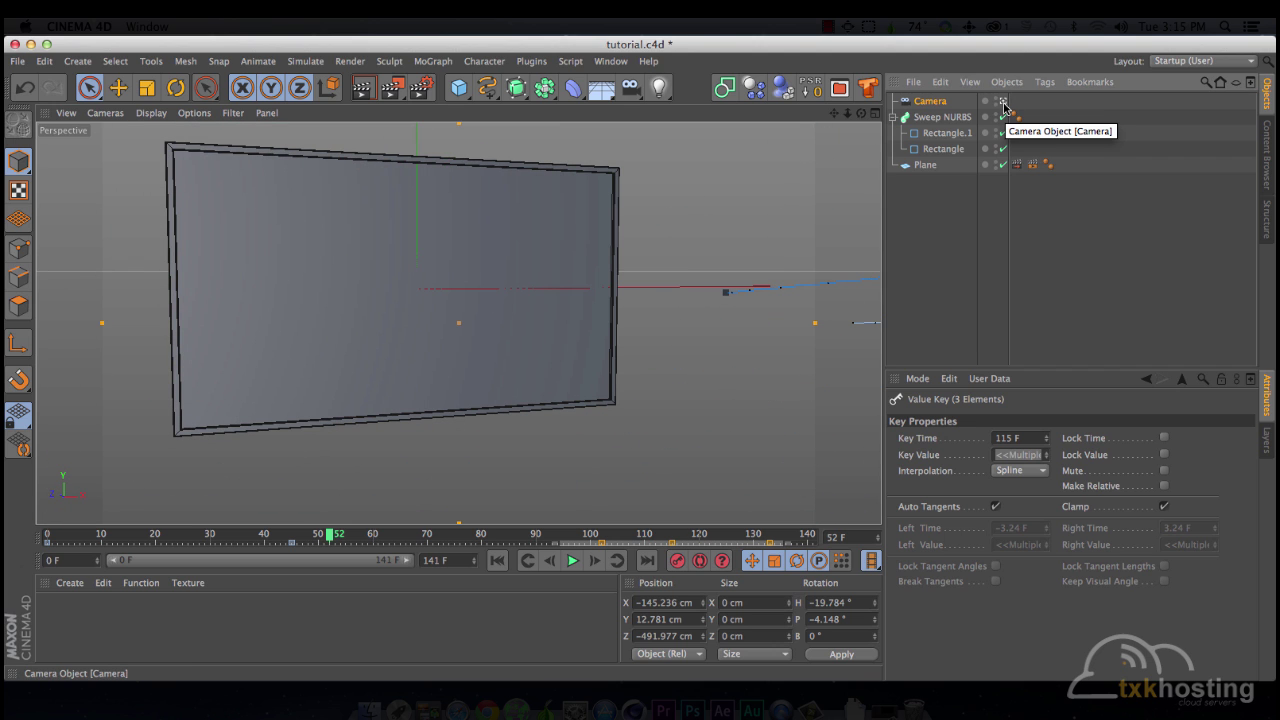
pyautogui.click(571, 560)
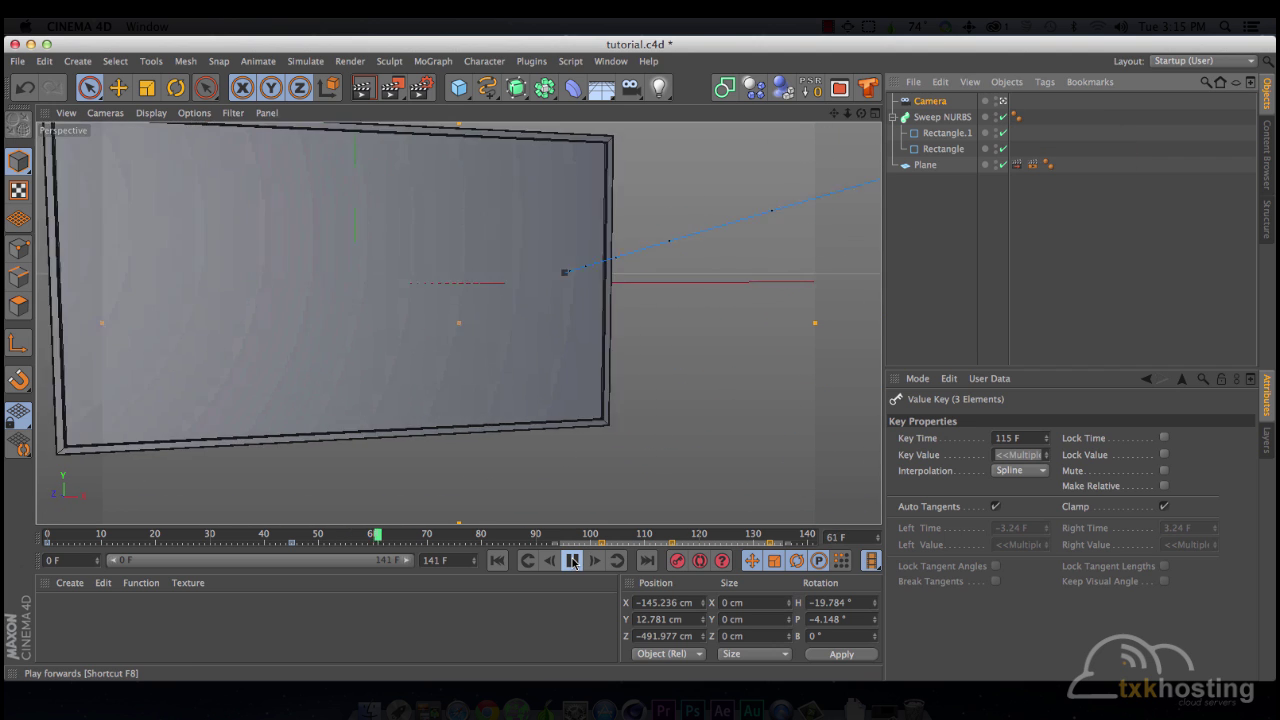
pyautogui.click(571, 560)
pyautogui.click(1003, 101)
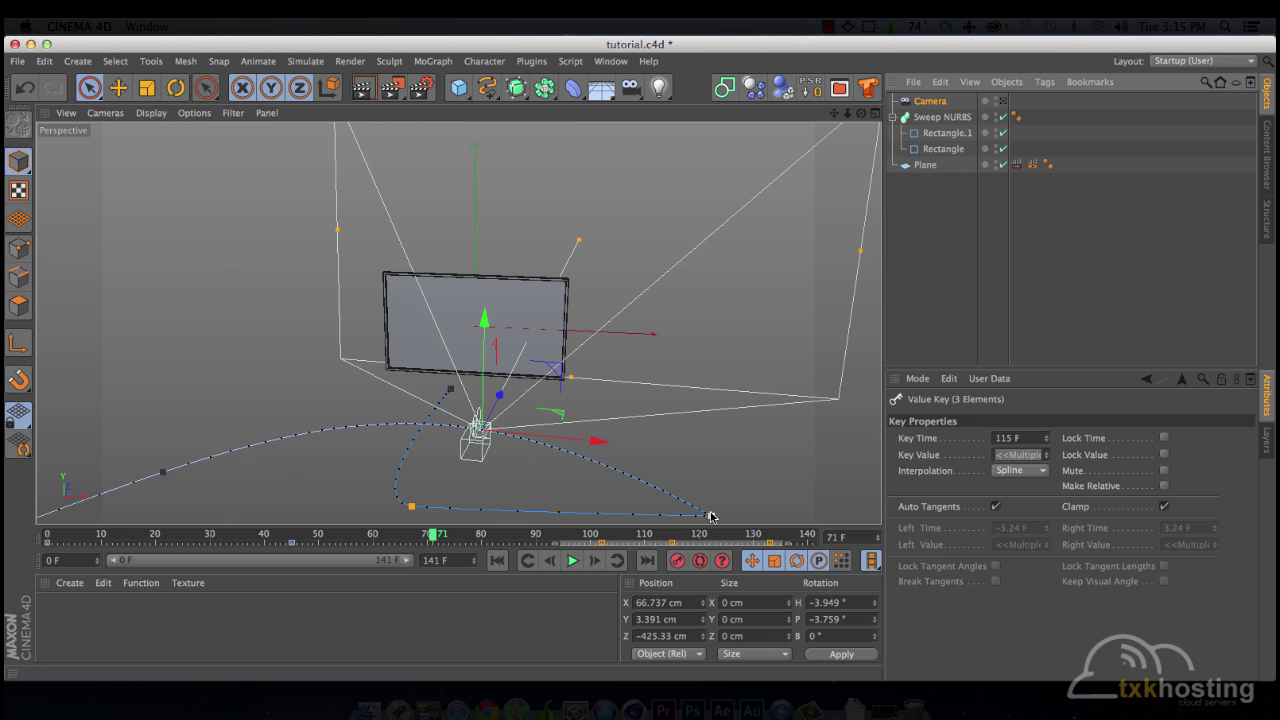
pyautogui.moveTo(711, 516); pyautogui.dragTo(432, 430)
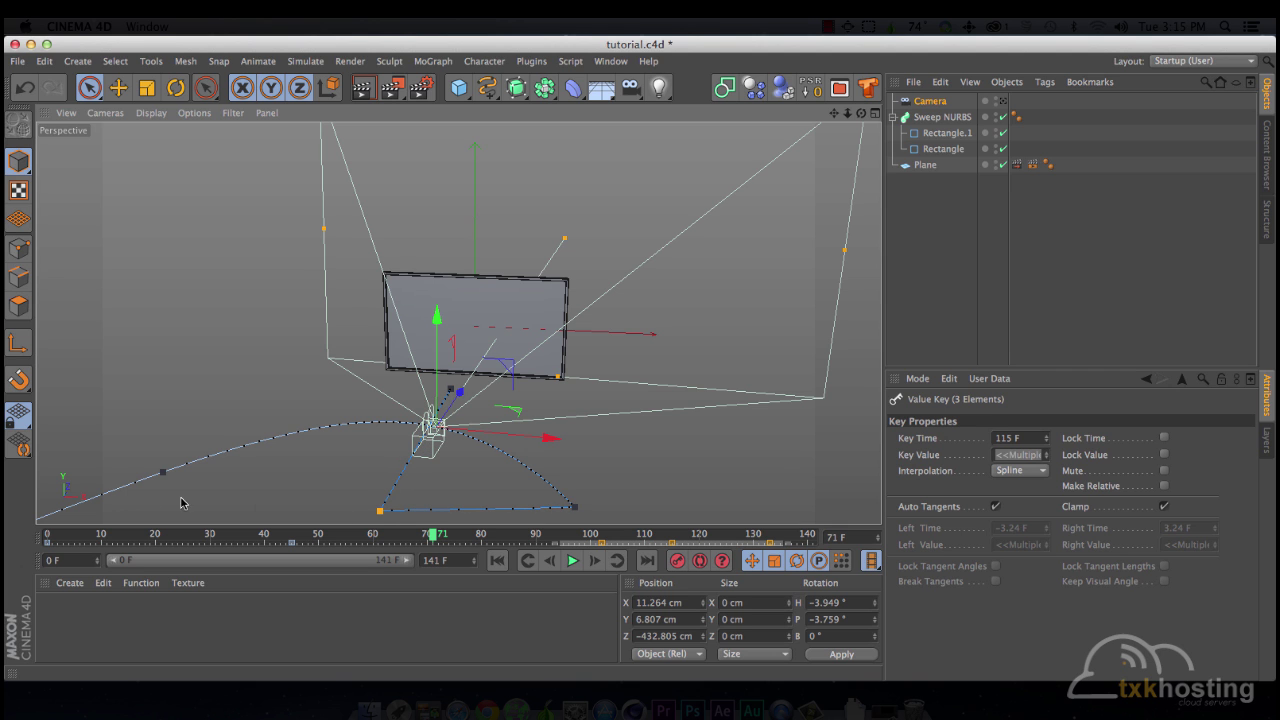
pyautogui.scroll(5, 590, 333)
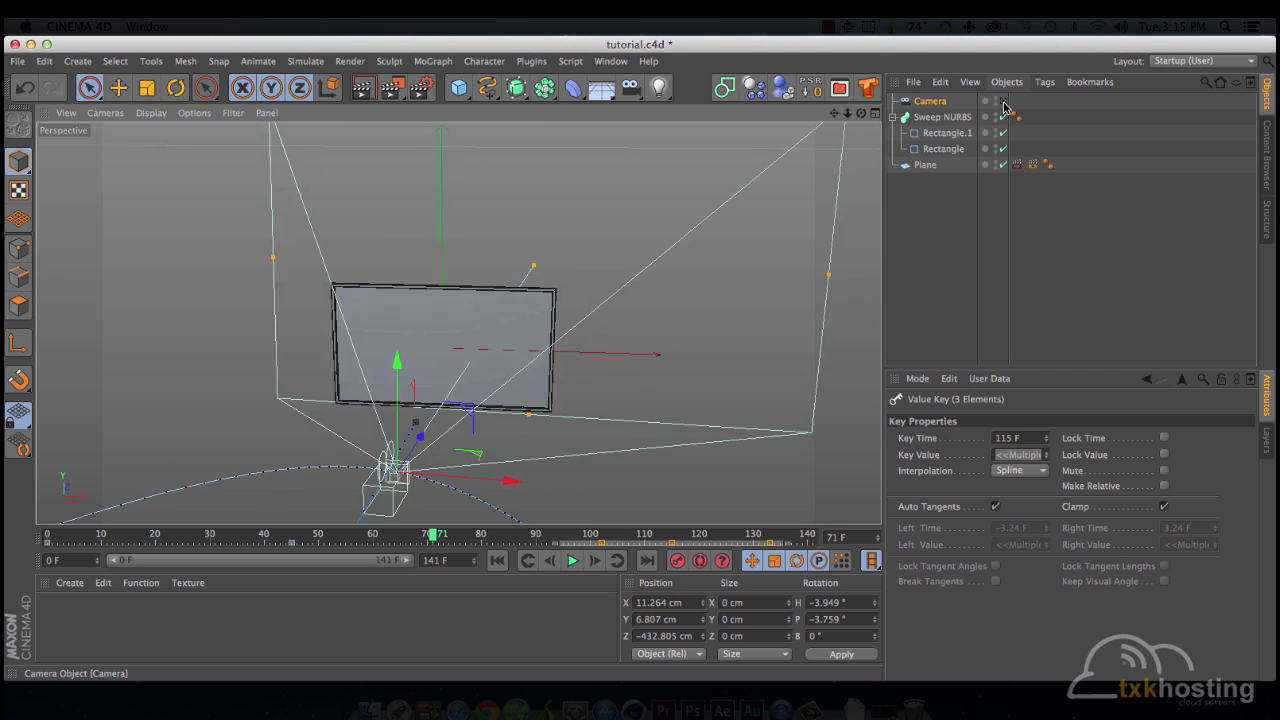
# Step: Play the camera fly-in from frame 0 to review the longer move
pyautogui.click(572, 560)
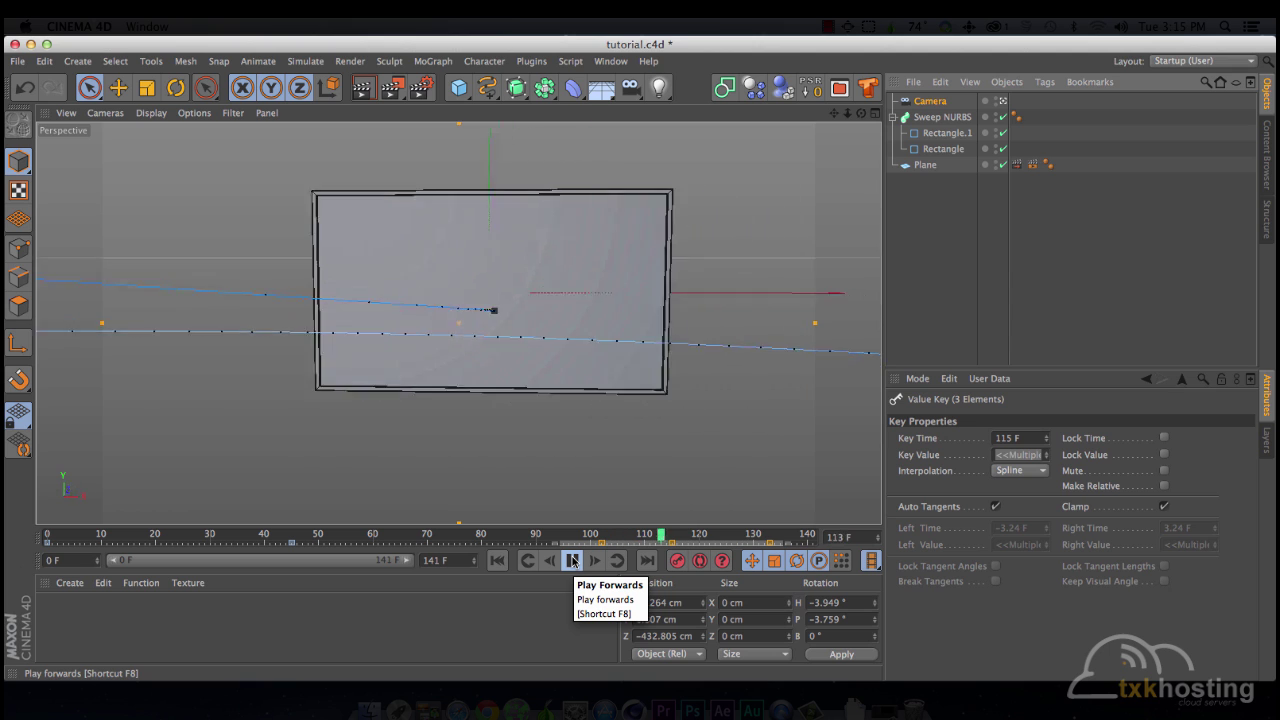
pyautogui.click(572, 561)
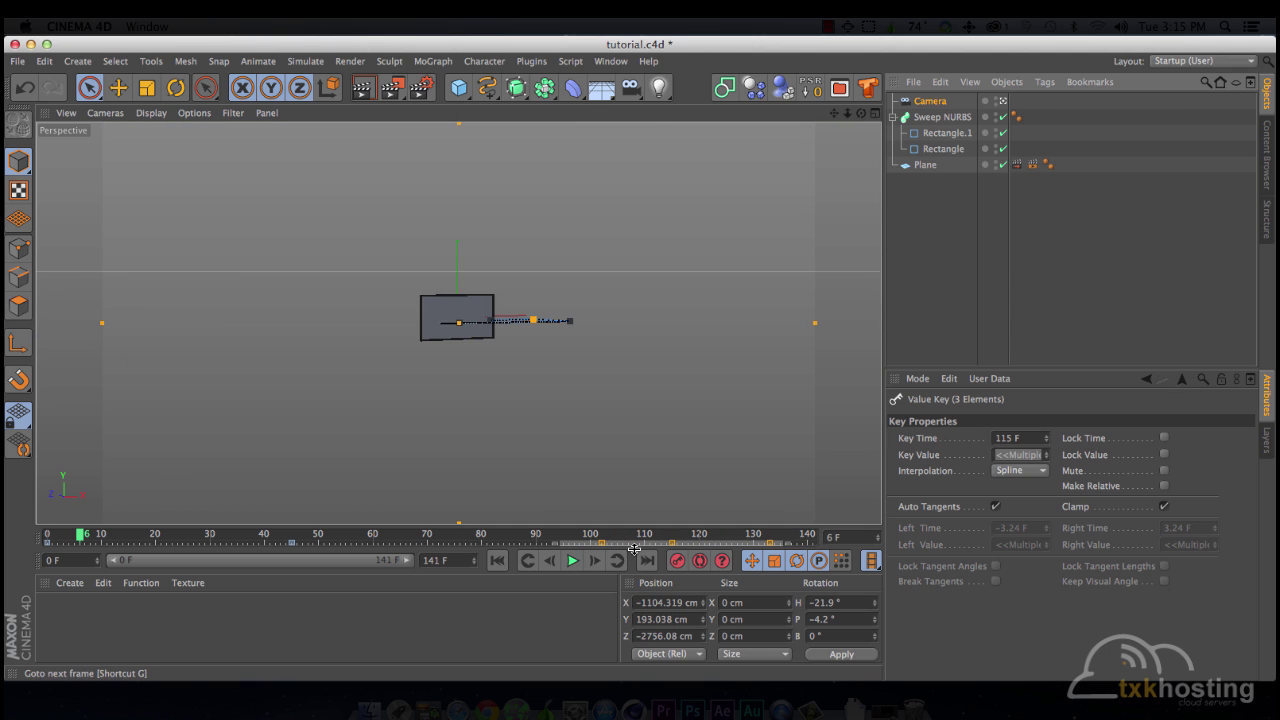
pyautogui.click(497, 560)
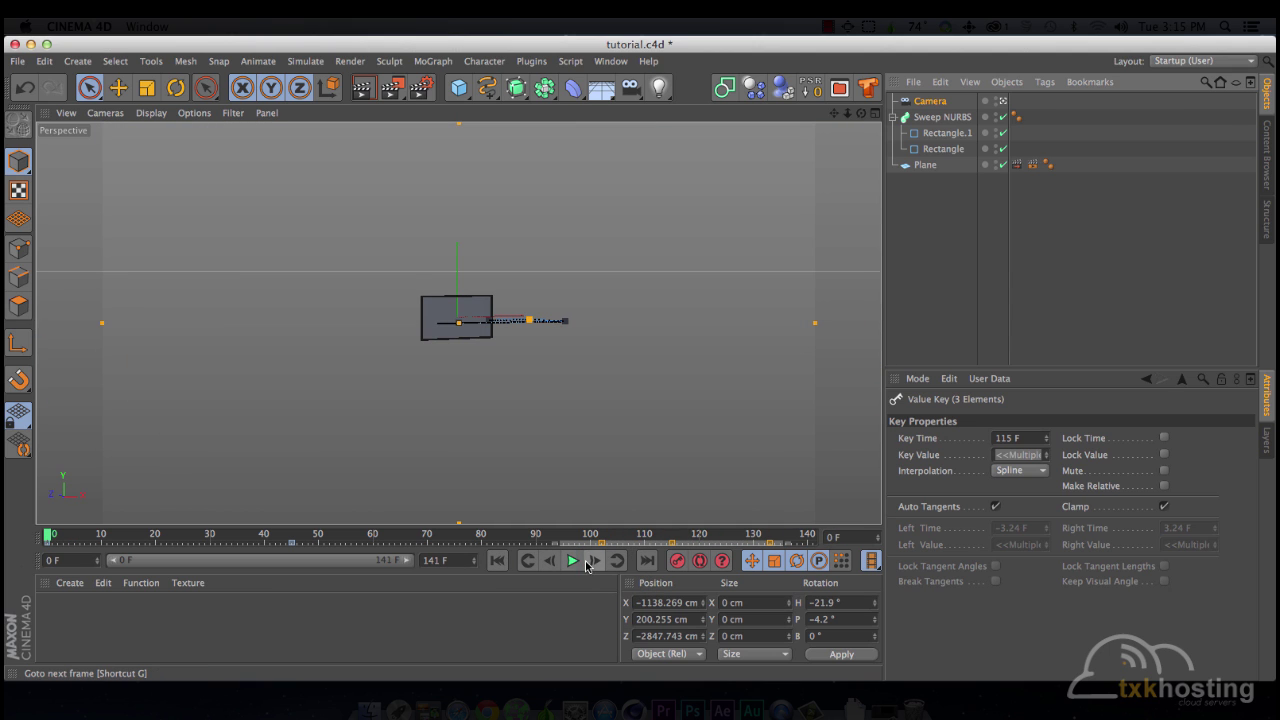
pyautogui.click(574, 562)
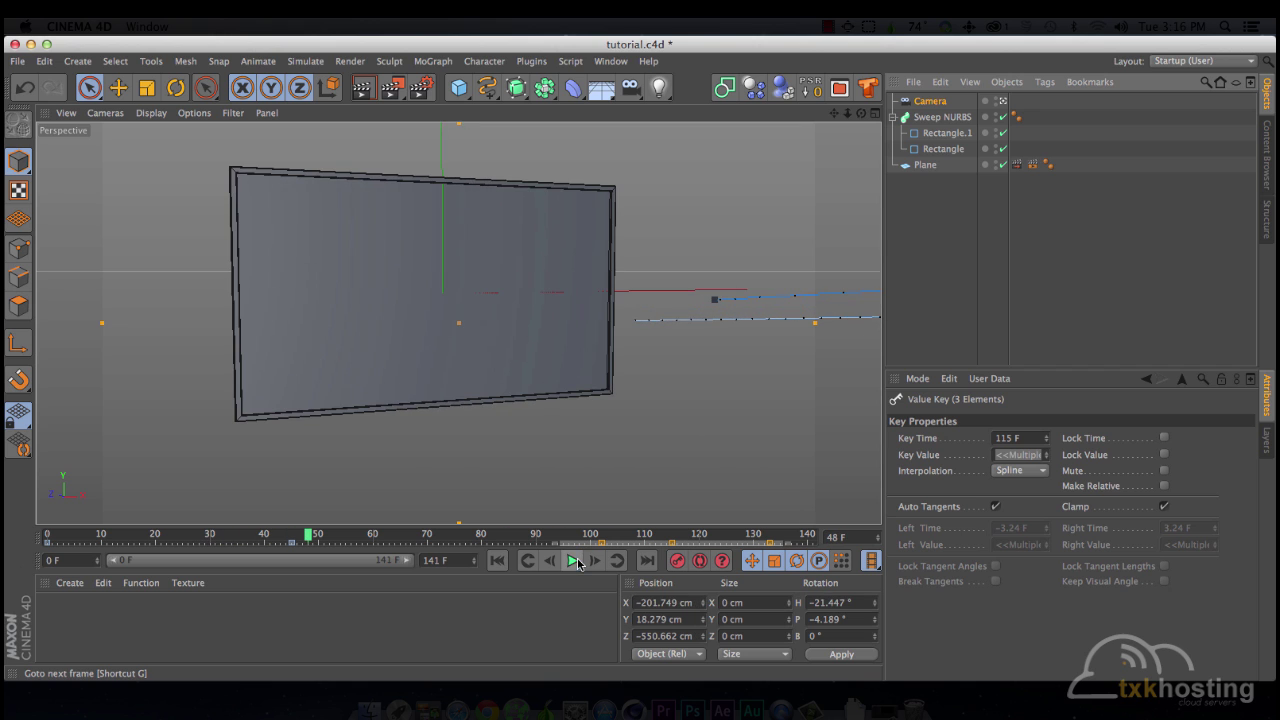
# Step: Create a new material Mat, apply it to the Plane, and set its colour to black
pyautogui.doubleClick(172, 628)
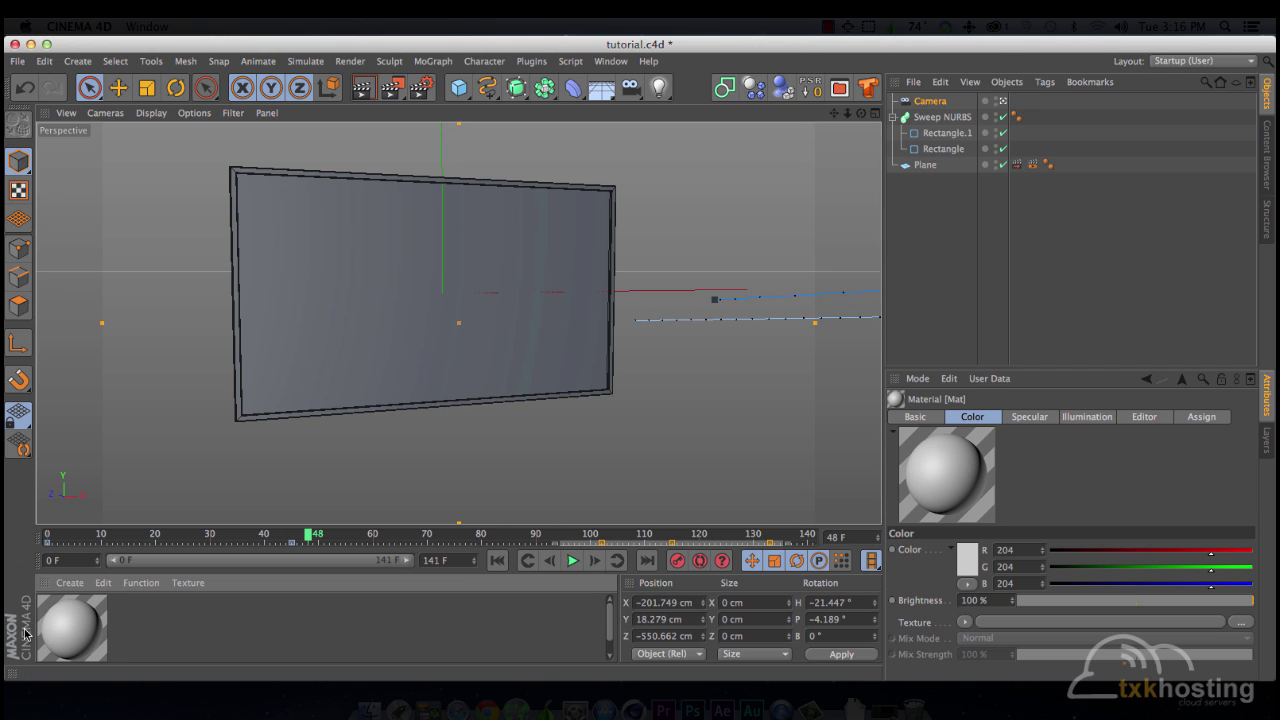
pyautogui.moveTo(49, 633); pyautogui.dragTo(354, 331)
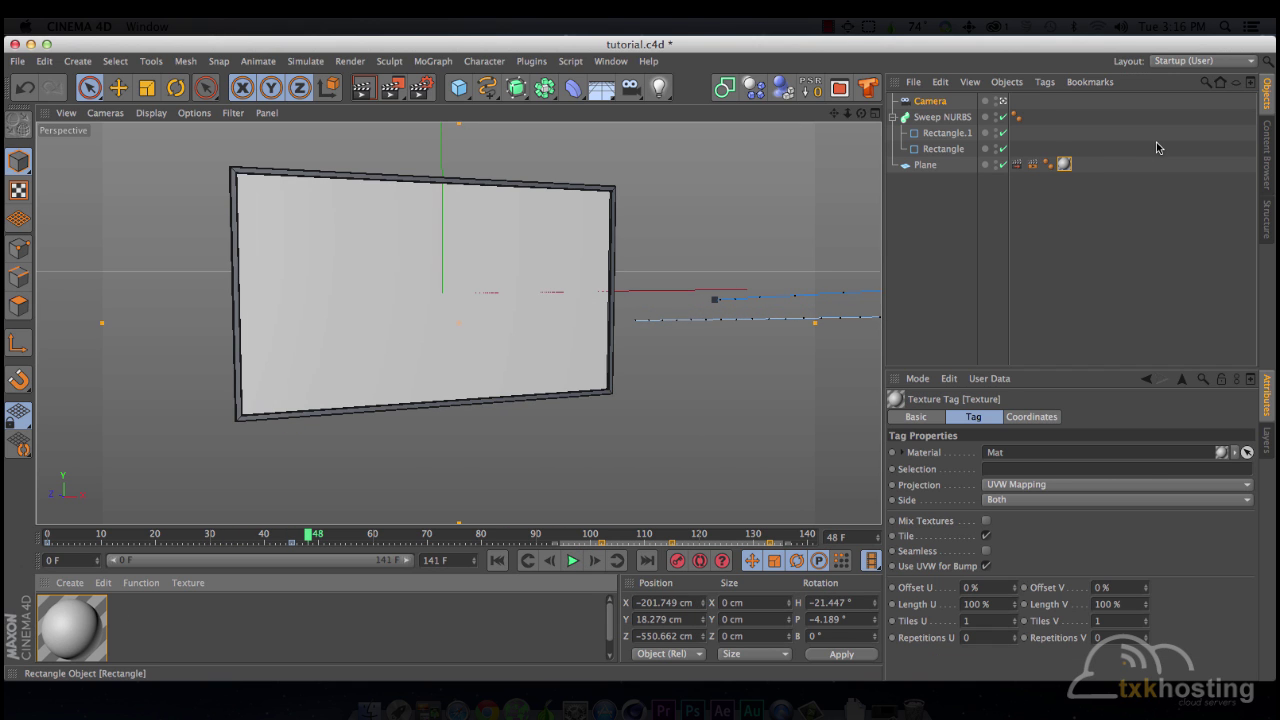
pyautogui.click(87, 628)
pyautogui.doubleClick(87, 628)
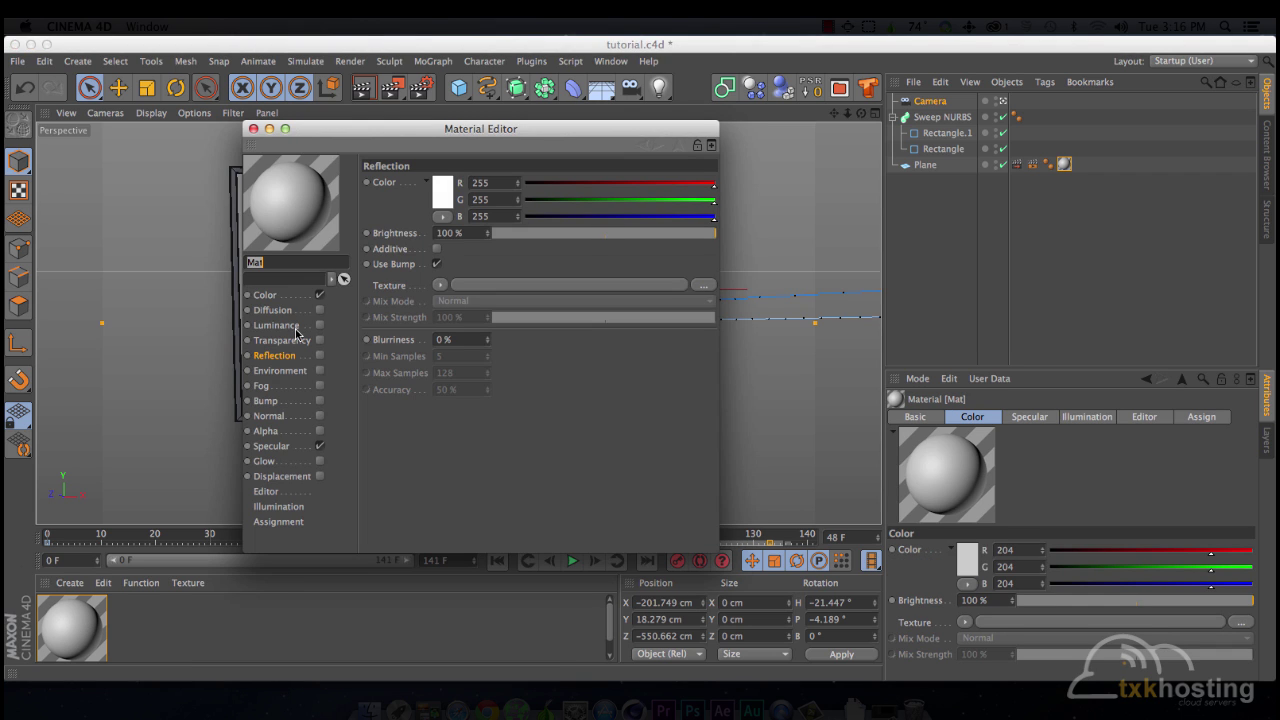
pyautogui.click(265, 295)
pyautogui.click(441, 192)
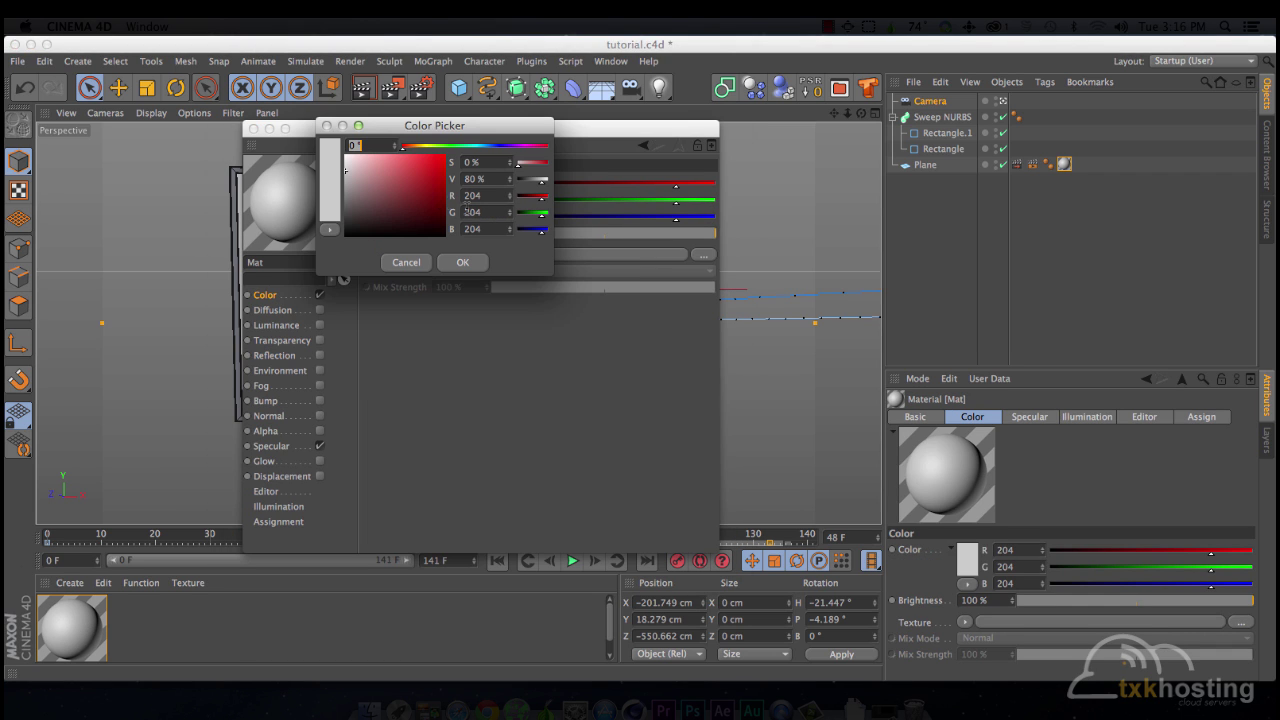
pyautogui.click(434, 200)
pyautogui.click(440, 248)
pyautogui.click(476, 268)
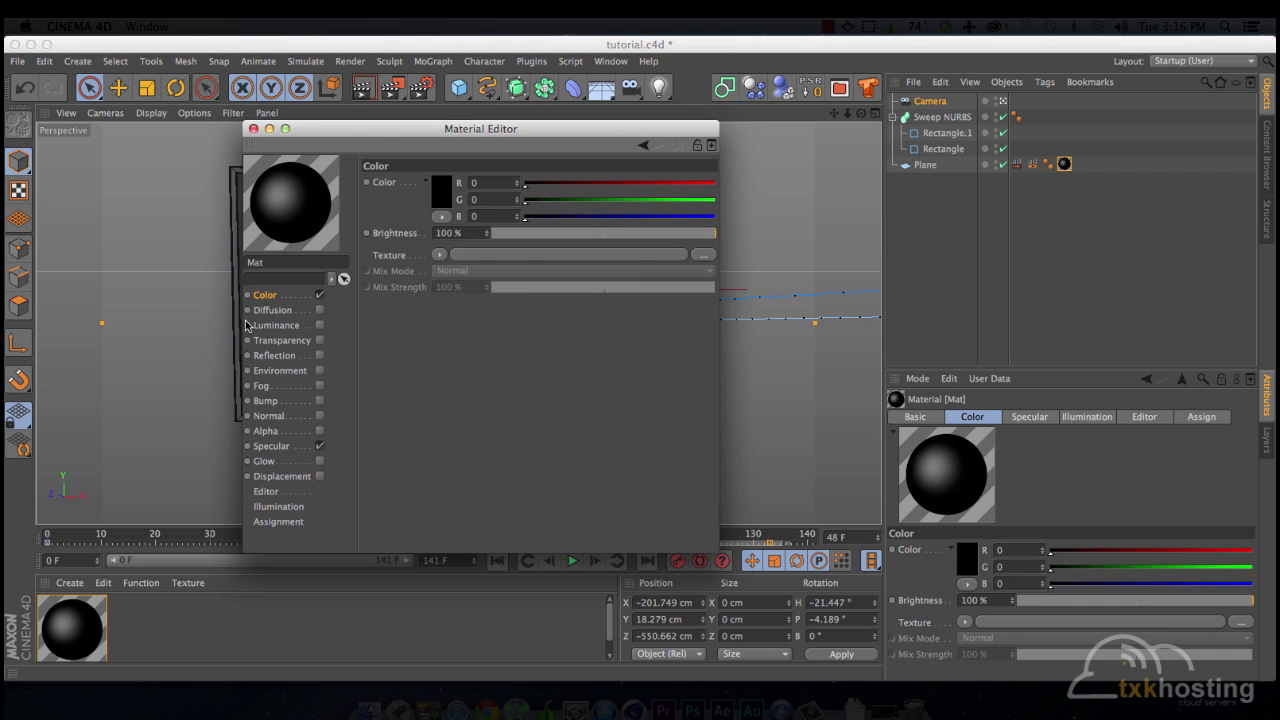
# Step: Enable Mat's reflection with a Fresnel texture, low brightness and 15% mix strength
pyautogui.click(320, 355)
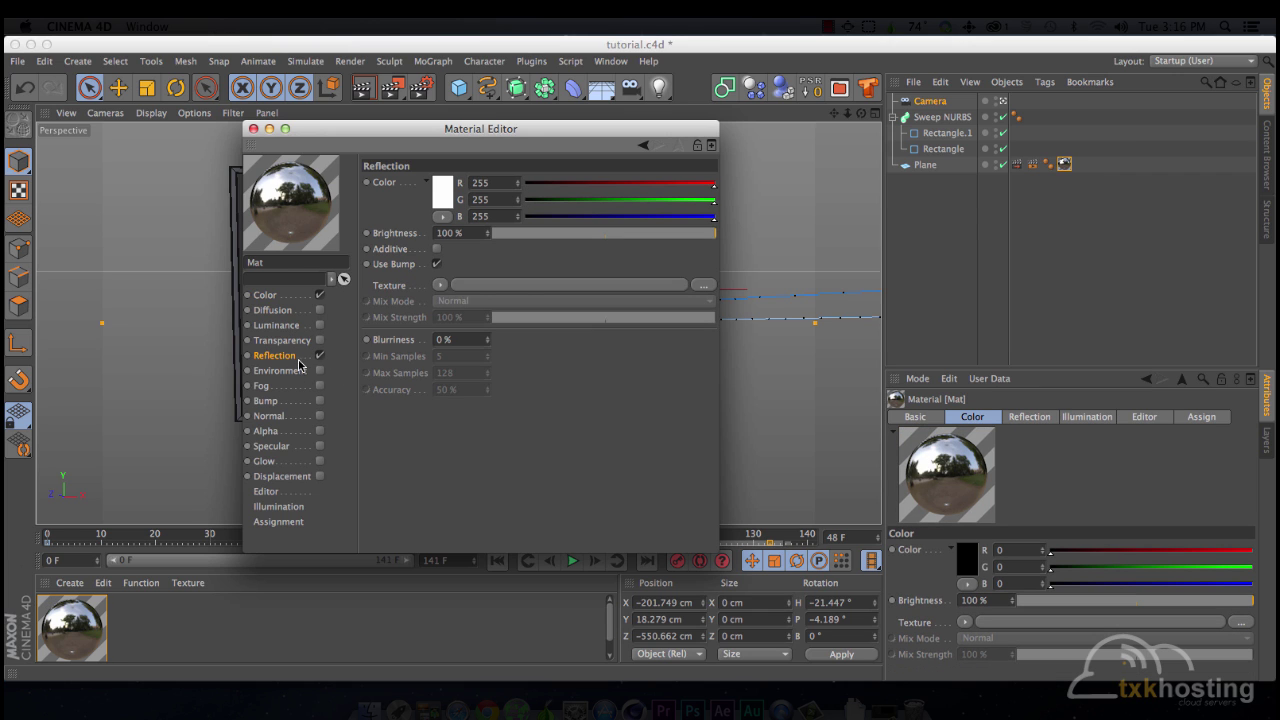
pyautogui.click(440, 285)
pyautogui.click(530, 424)
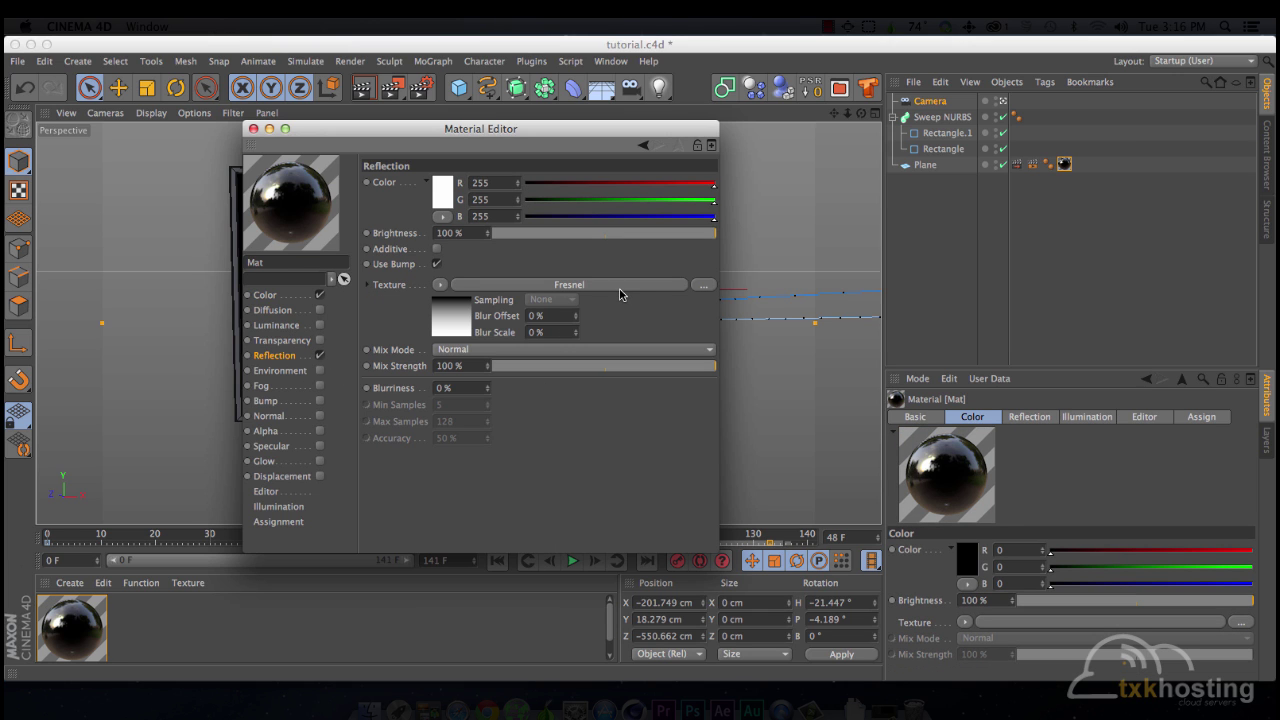
pyautogui.click(501, 237)
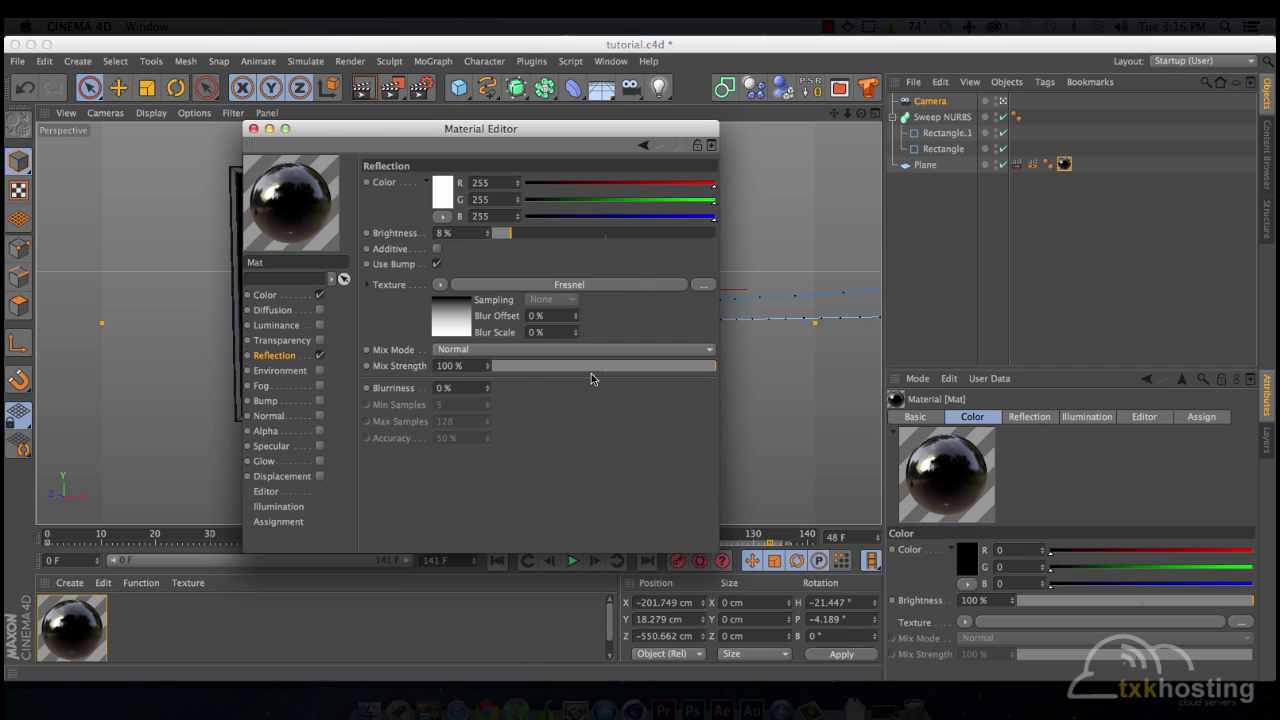
pyautogui.moveTo(594, 366); pyautogui.dragTo(526, 366)
pyautogui.click(253, 129)
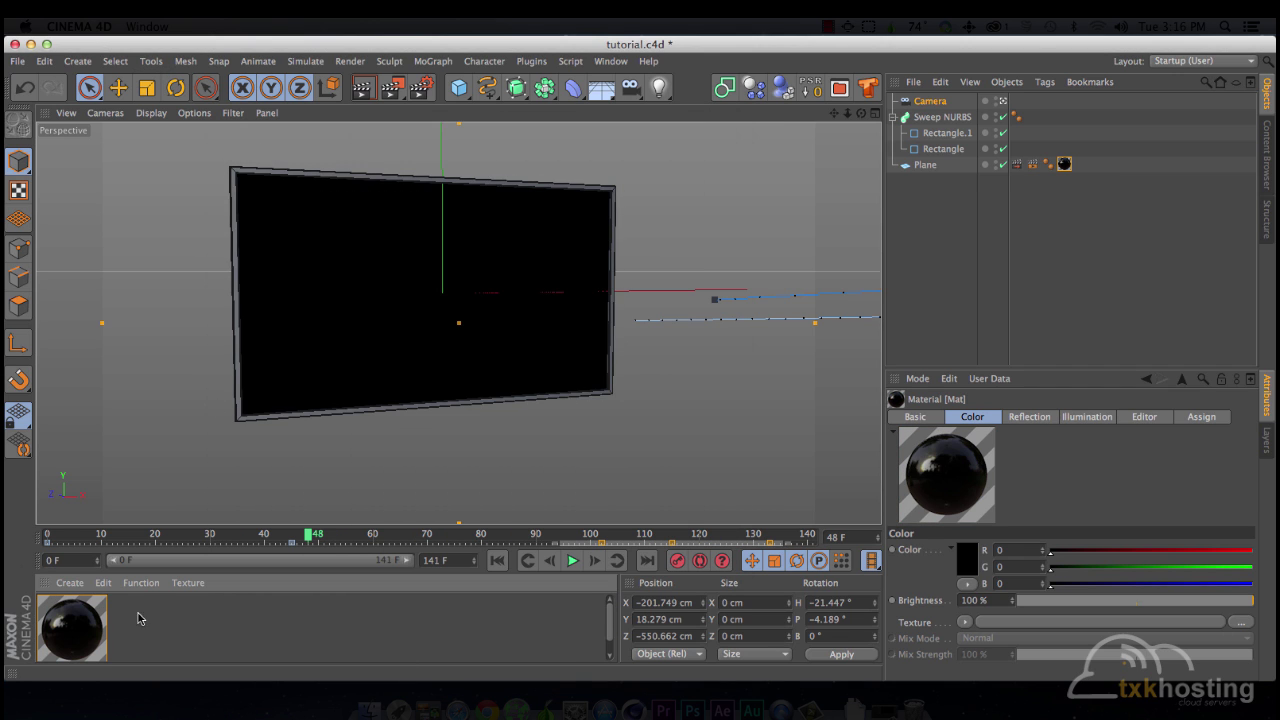
# Step: Reapply Mat to the screen Plane, preview-render the view, and return to frame 0
pyautogui.moveTo(104, 597); pyautogui.dragTo(334, 315)
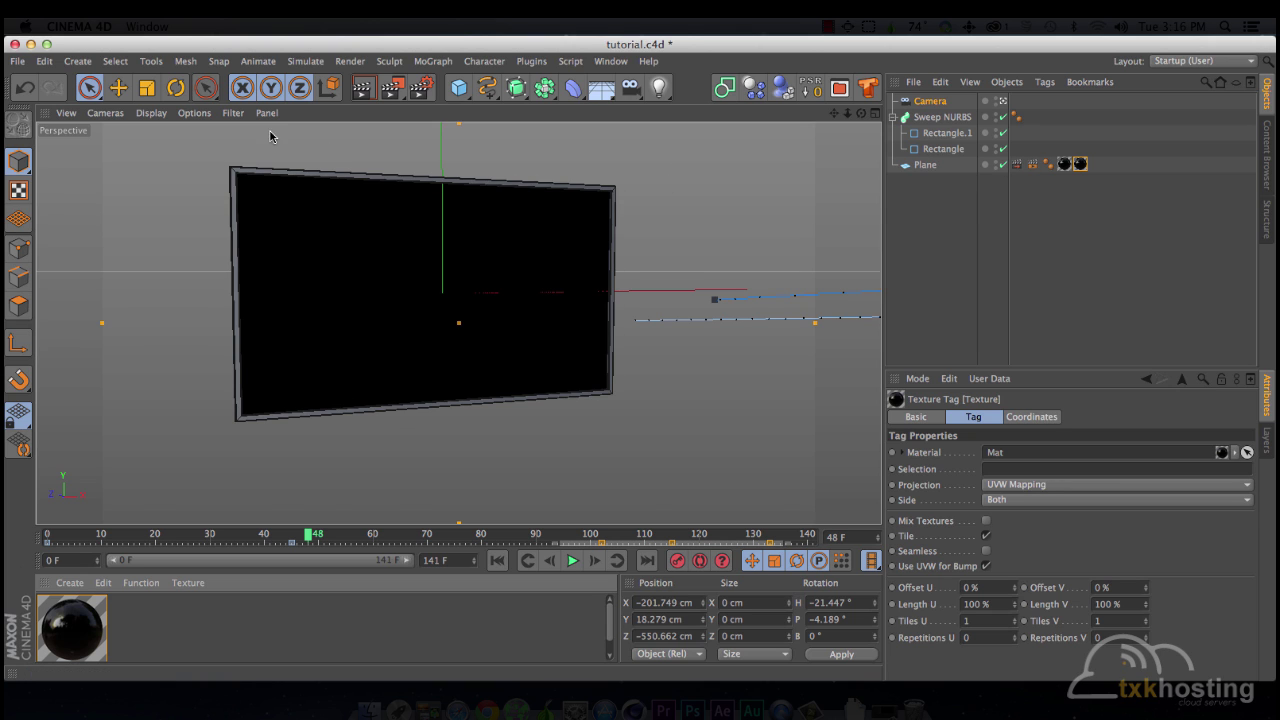
pyautogui.click(375, 88)
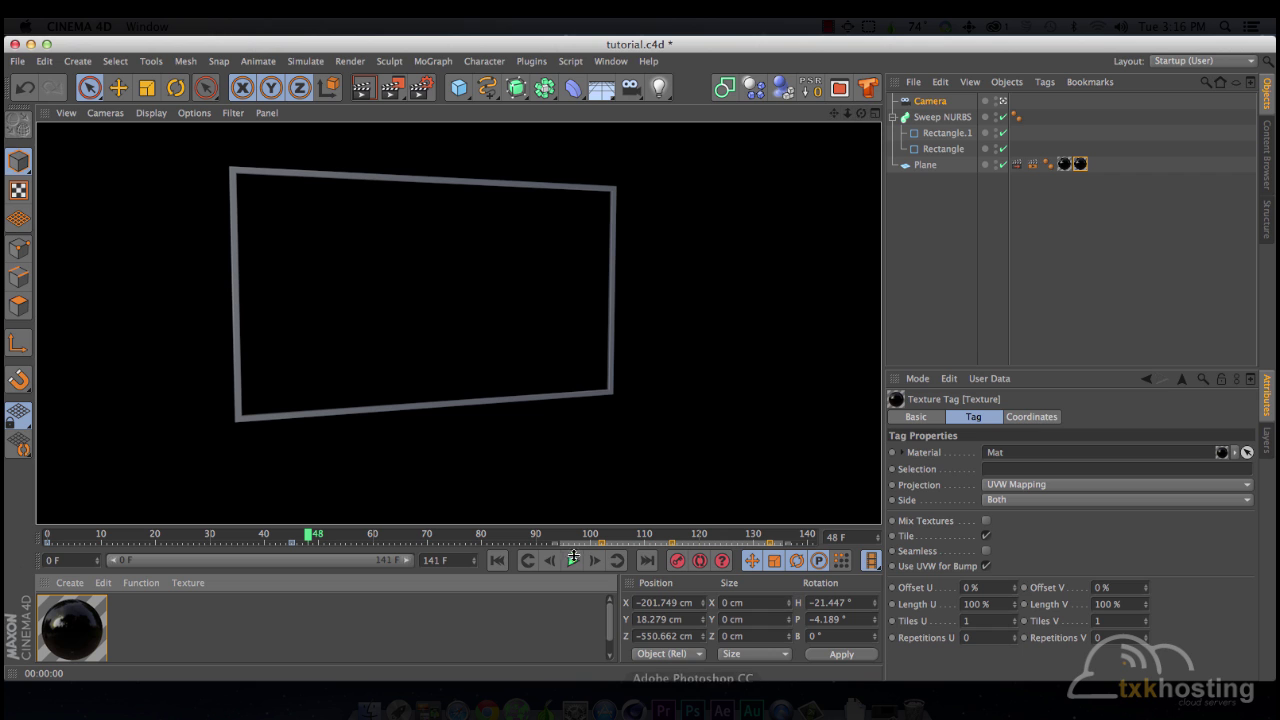
pyautogui.click(508, 561)
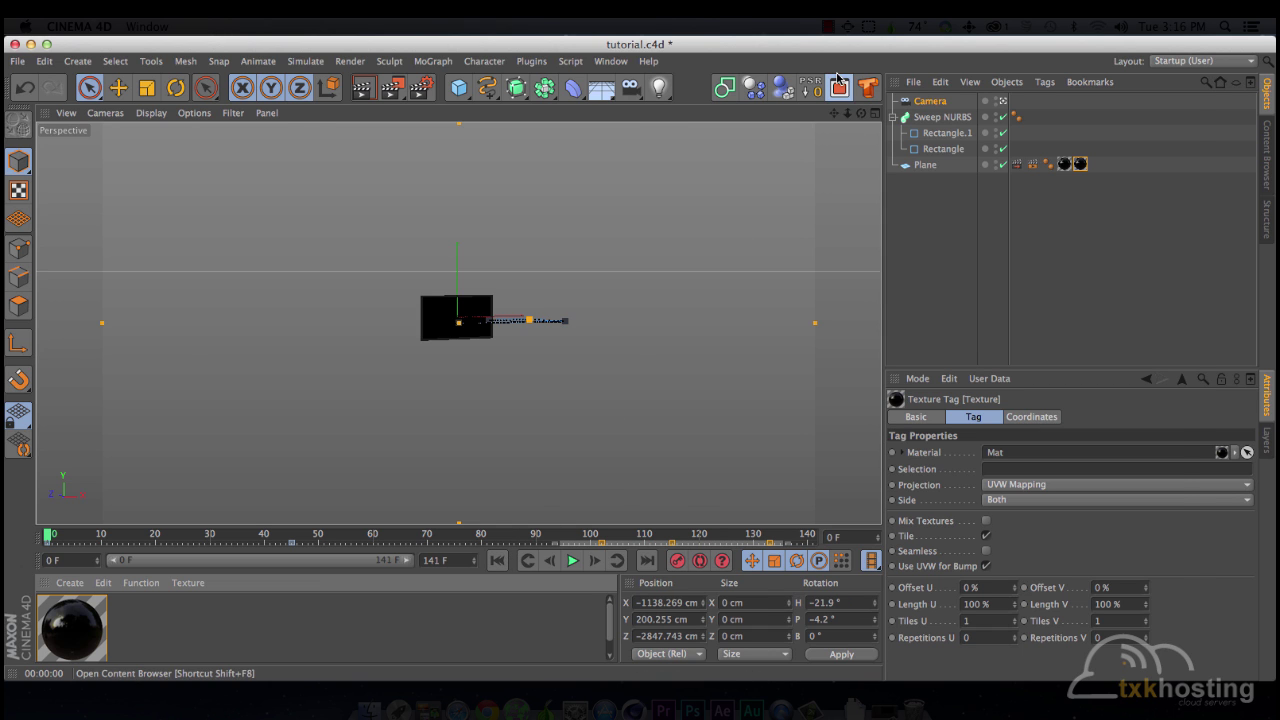
# Step: Load the Softbox.c4d light preset from the Content Browser into the scene
pyautogui.click(843, 93)
pyautogui.scroll(-5, 794, 434)
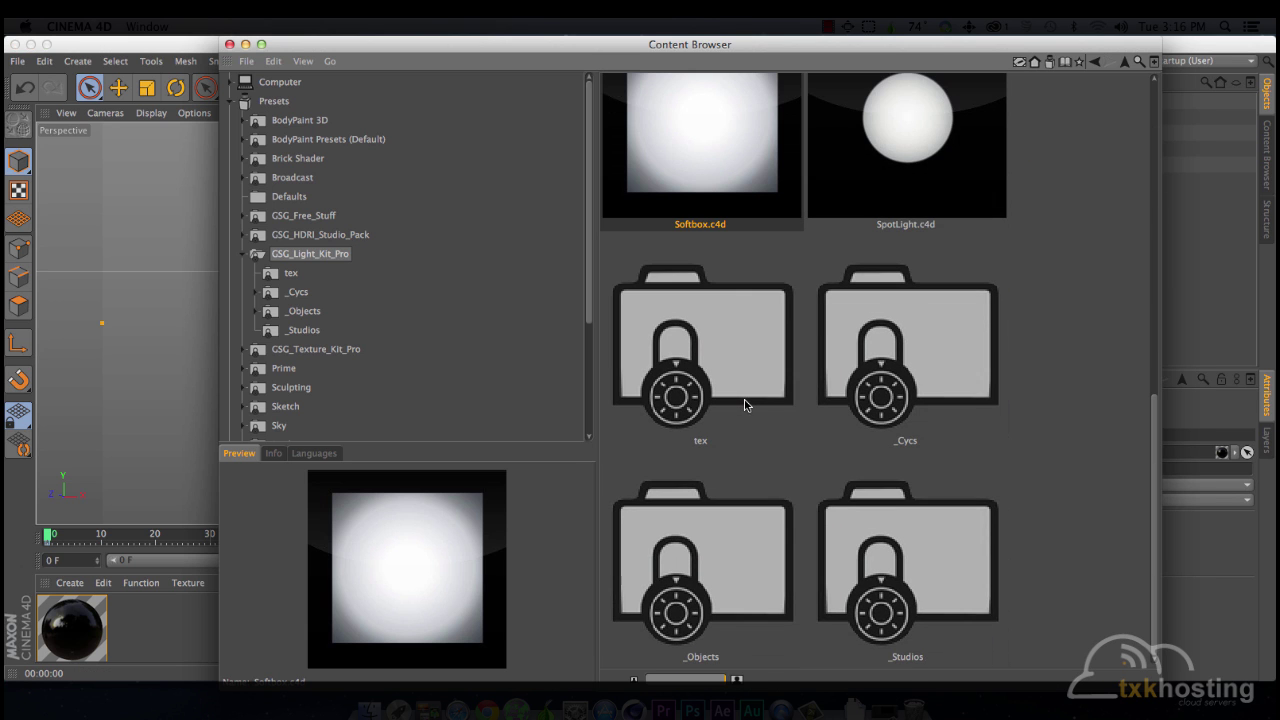
pyautogui.scroll(1, 732, 207)
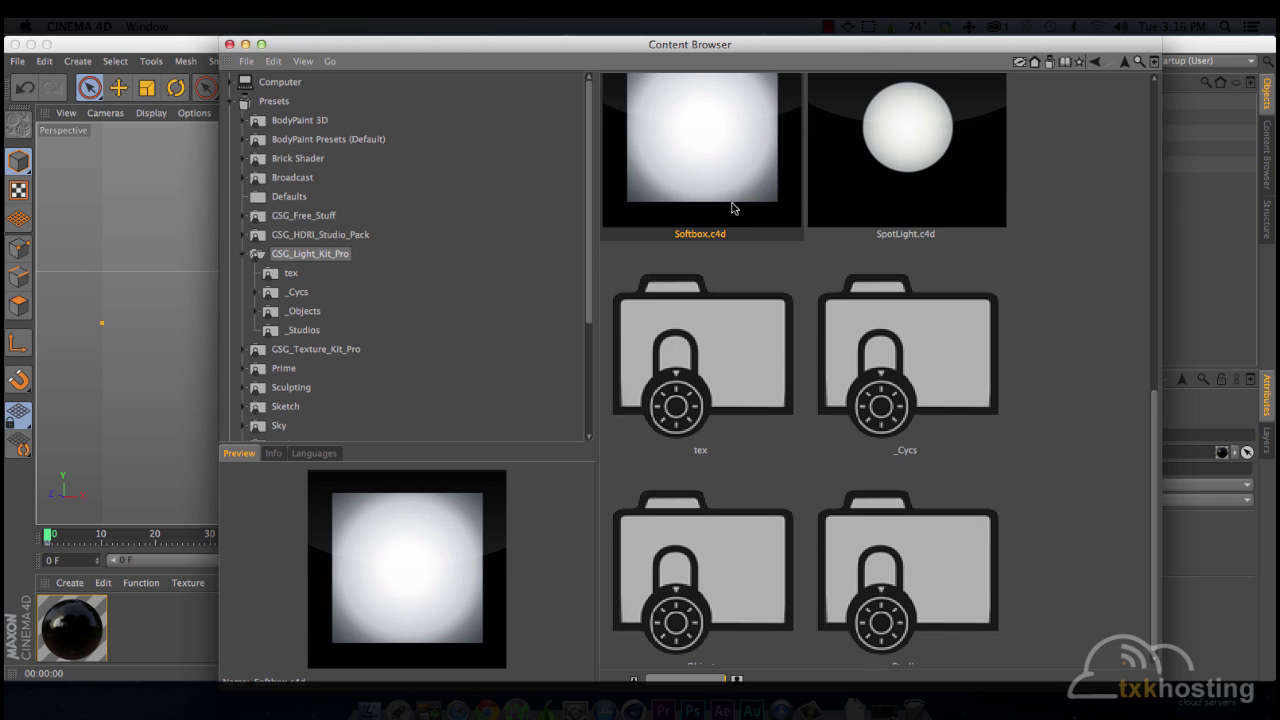
pyautogui.scroll(2, 732, 177)
pyautogui.doubleClick(732, 170)
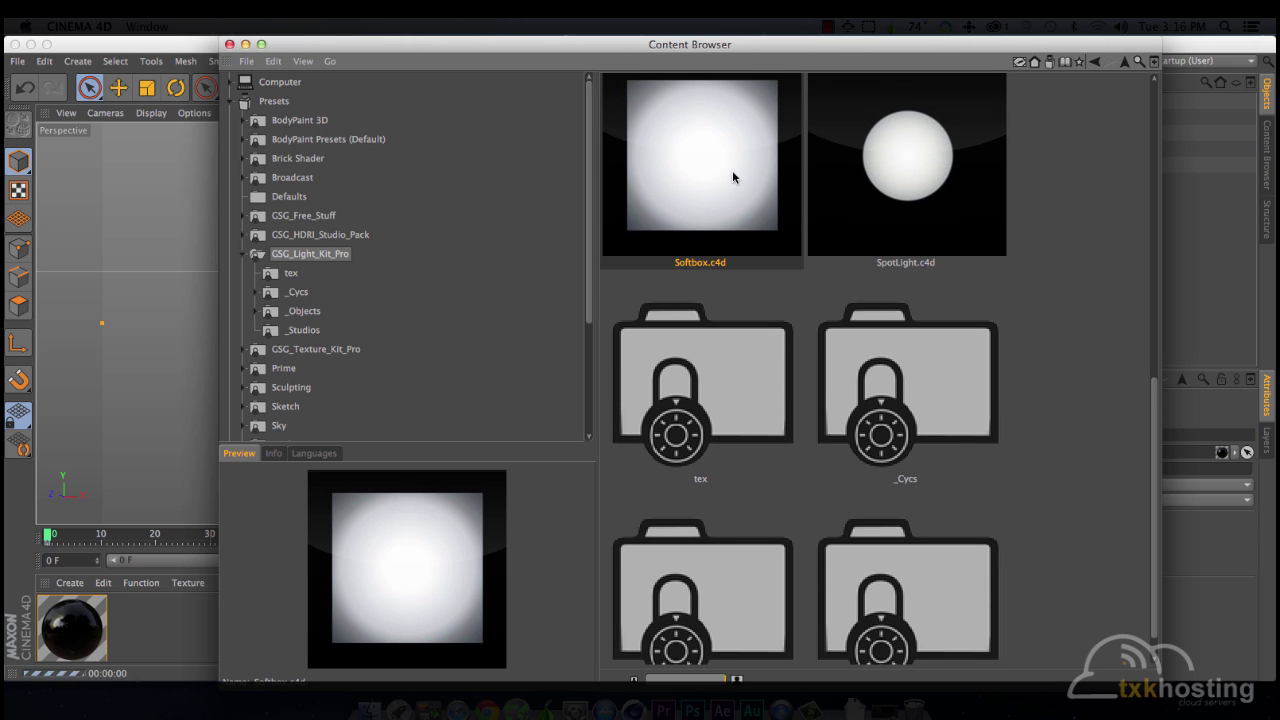
pyautogui.click(228, 44)
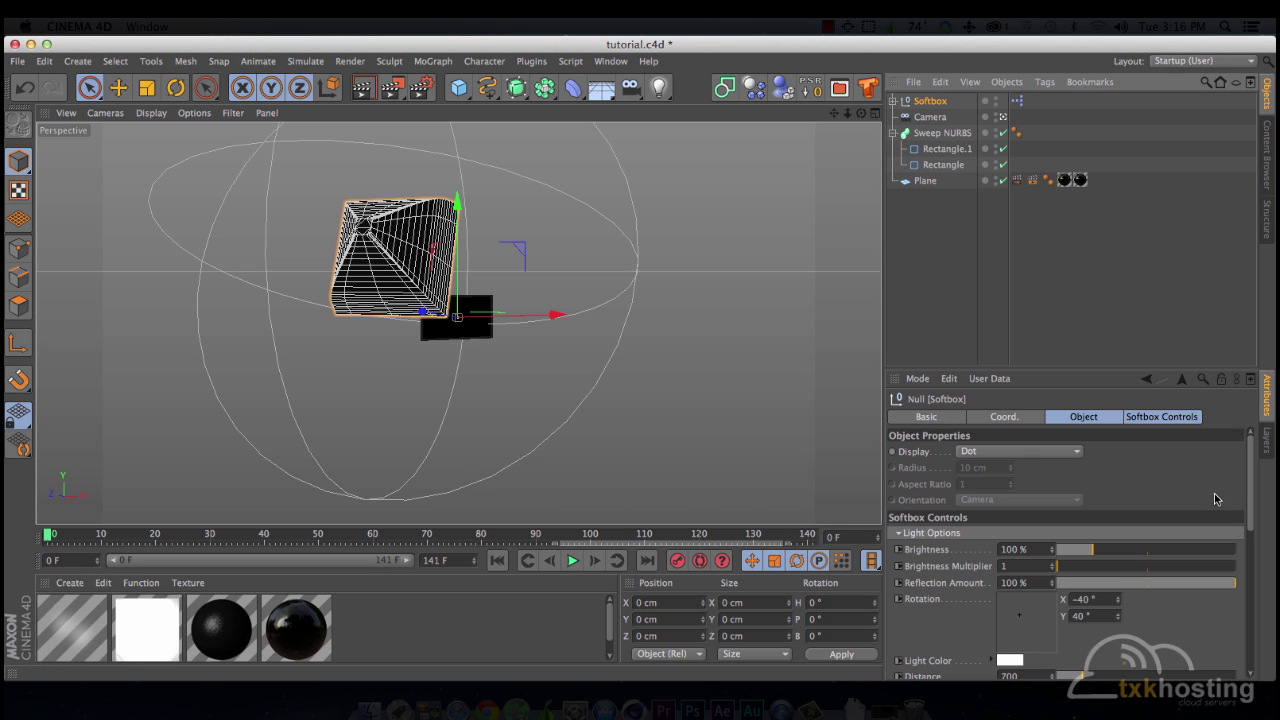
# Step: Turn the softbox, stretch its height to 832, and bank it about 20°
pyautogui.moveTo(1019, 614)
pyautogui.mouseDown()
pyautogui.moveTo(1010, 630)
pyautogui.moveTo(1045, 615)
pyautogui.moveTo(1026, 621)
pyautogui.mouseUp()
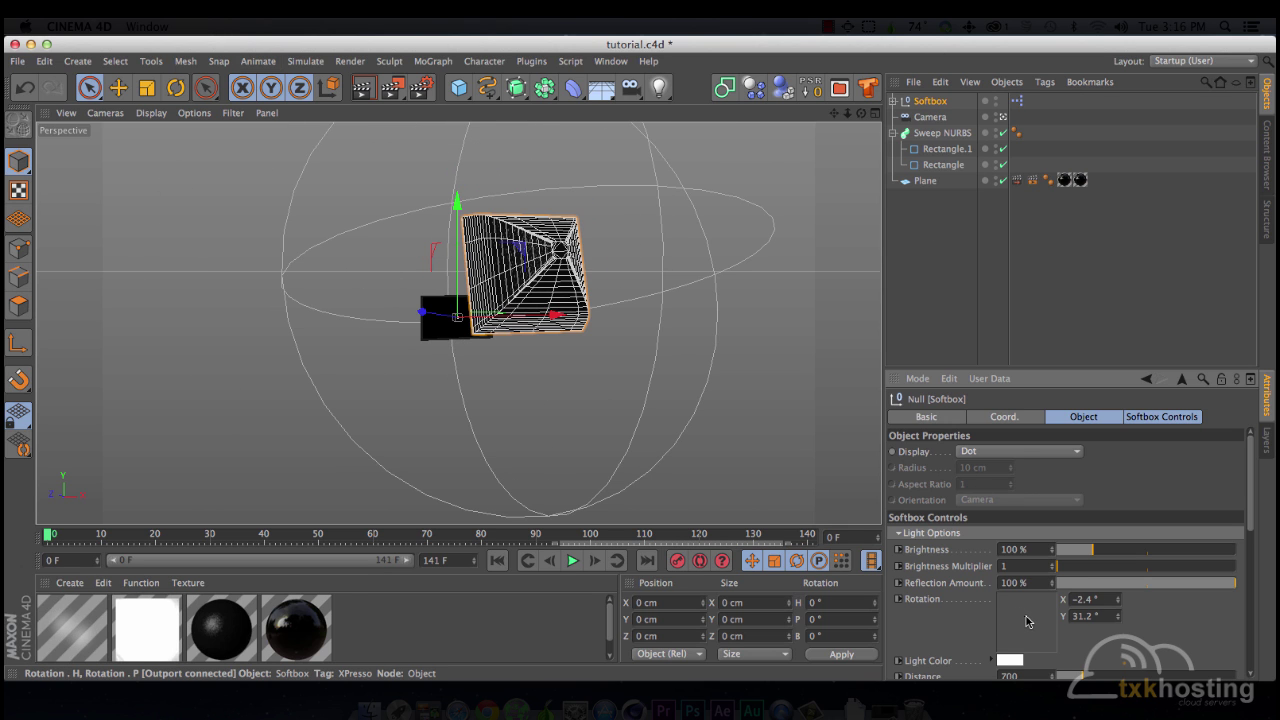
pyautogui.scroll(-5, 975, 578)
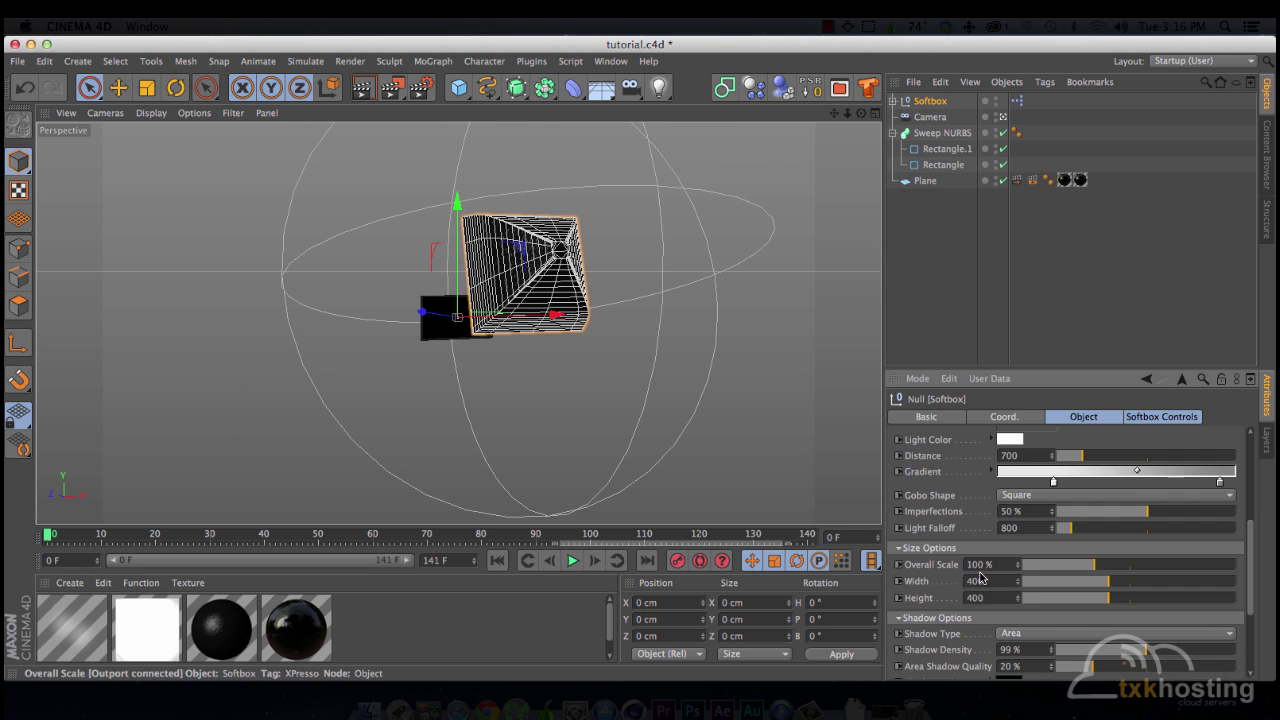
pyautogui.moveTo(1108, 597); pyautogui.dragTo(1201, 597)
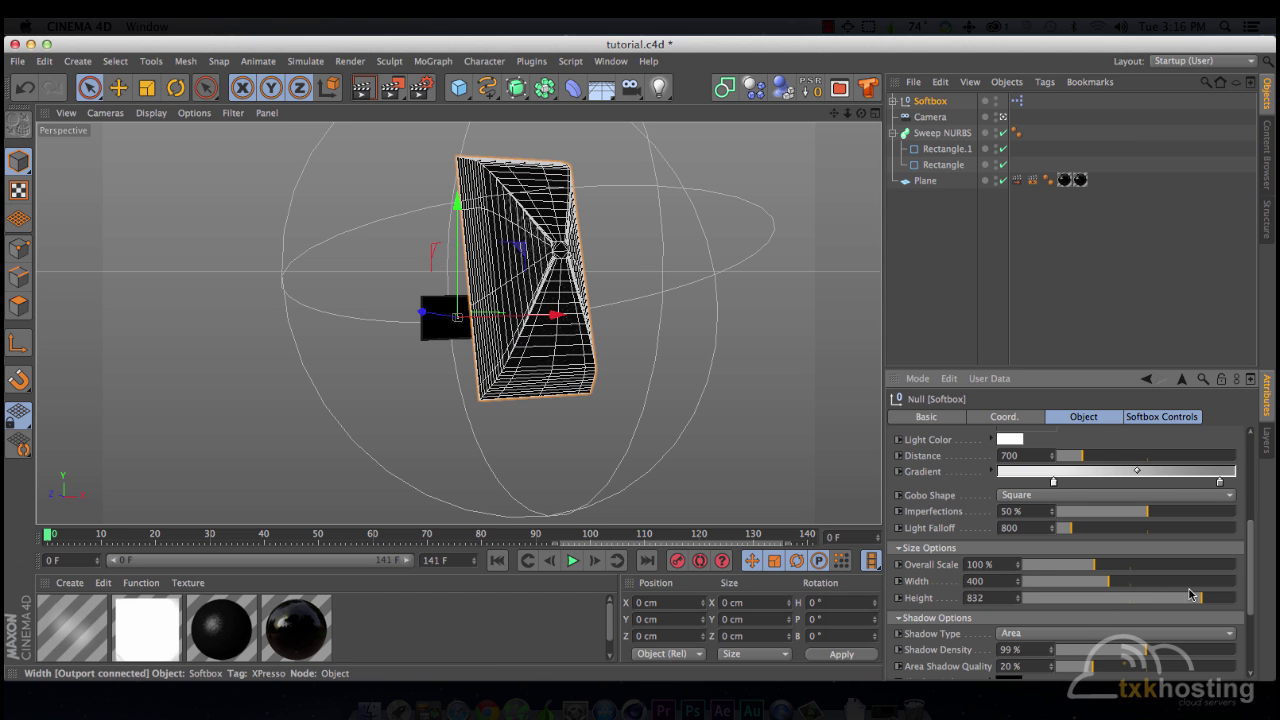
pyautogui.press('r')
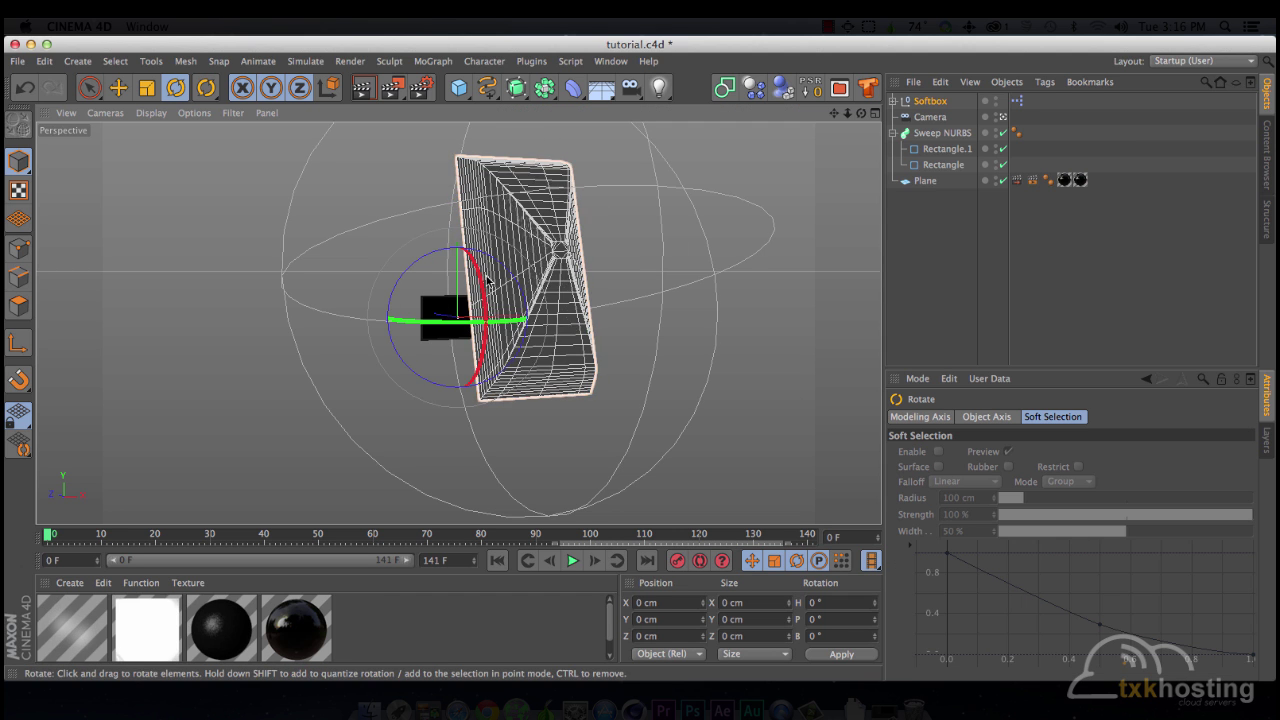
pyautogui.moveTo(497, 265); pyautogui.dragTo(516, 276)
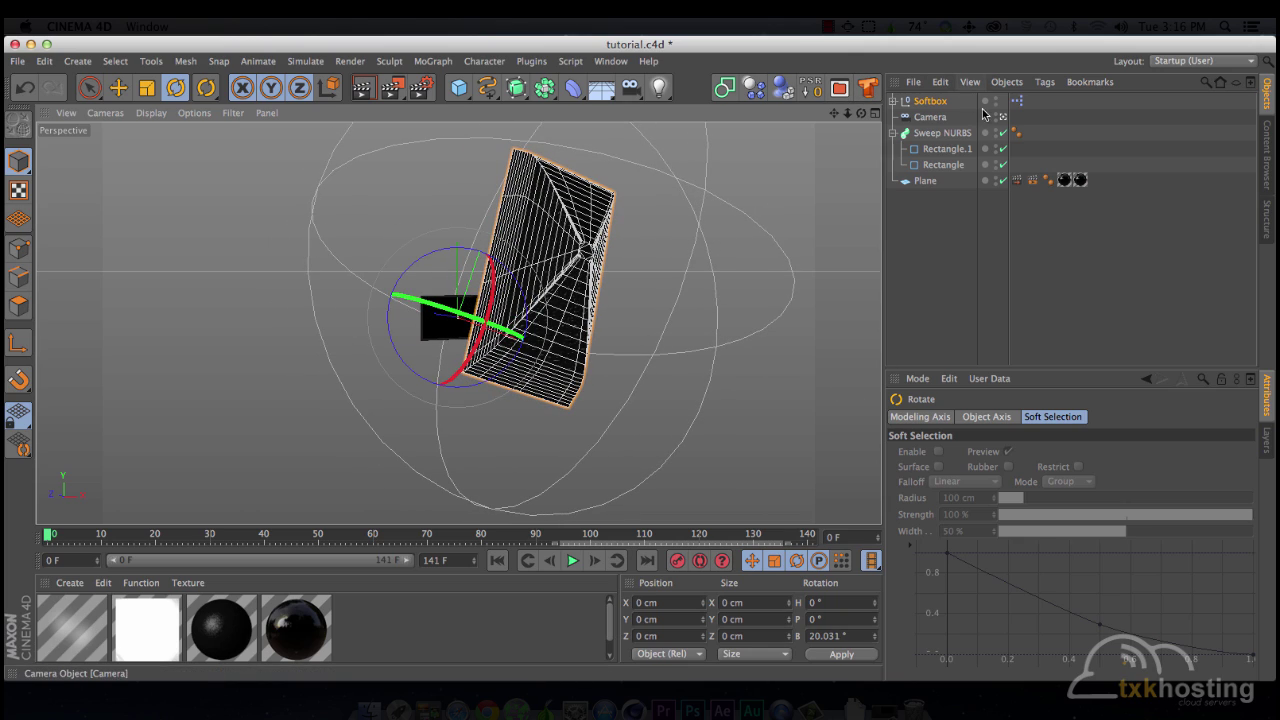
# Step: Play the animation and render the view to preview the softbox reflection
pyautogui.click(573, 561)
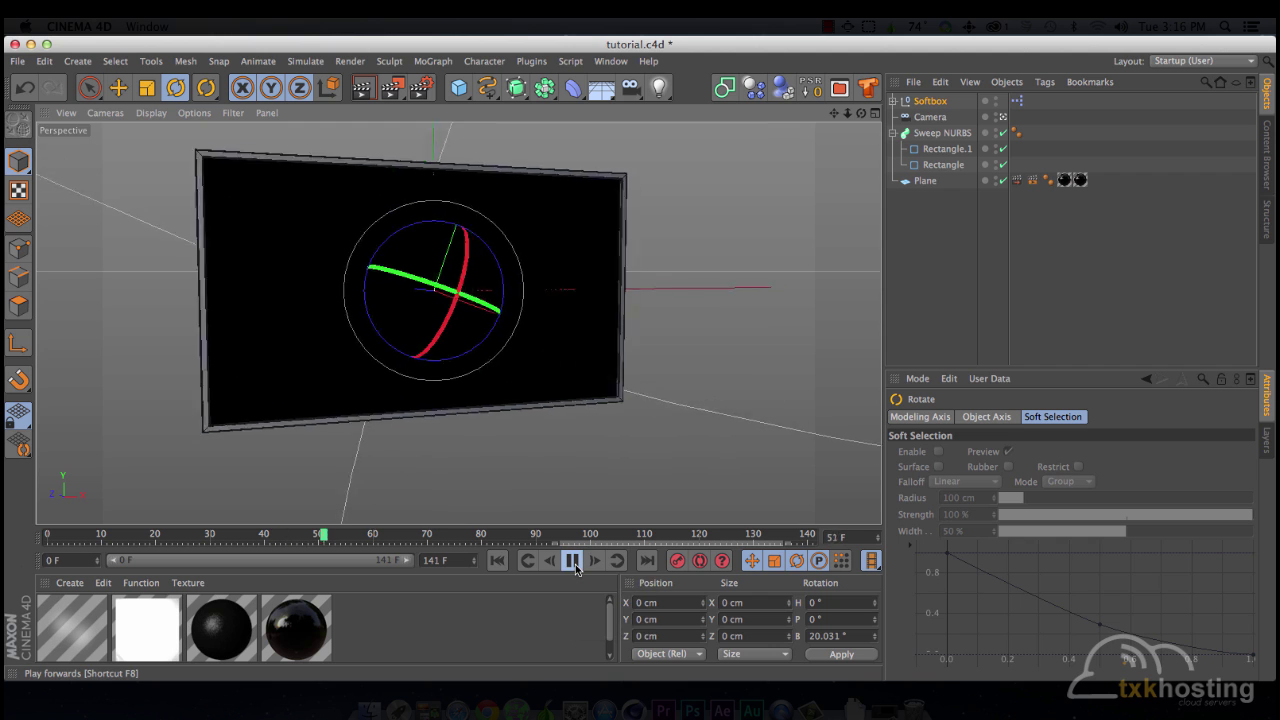
pyautogui.press('super+r')
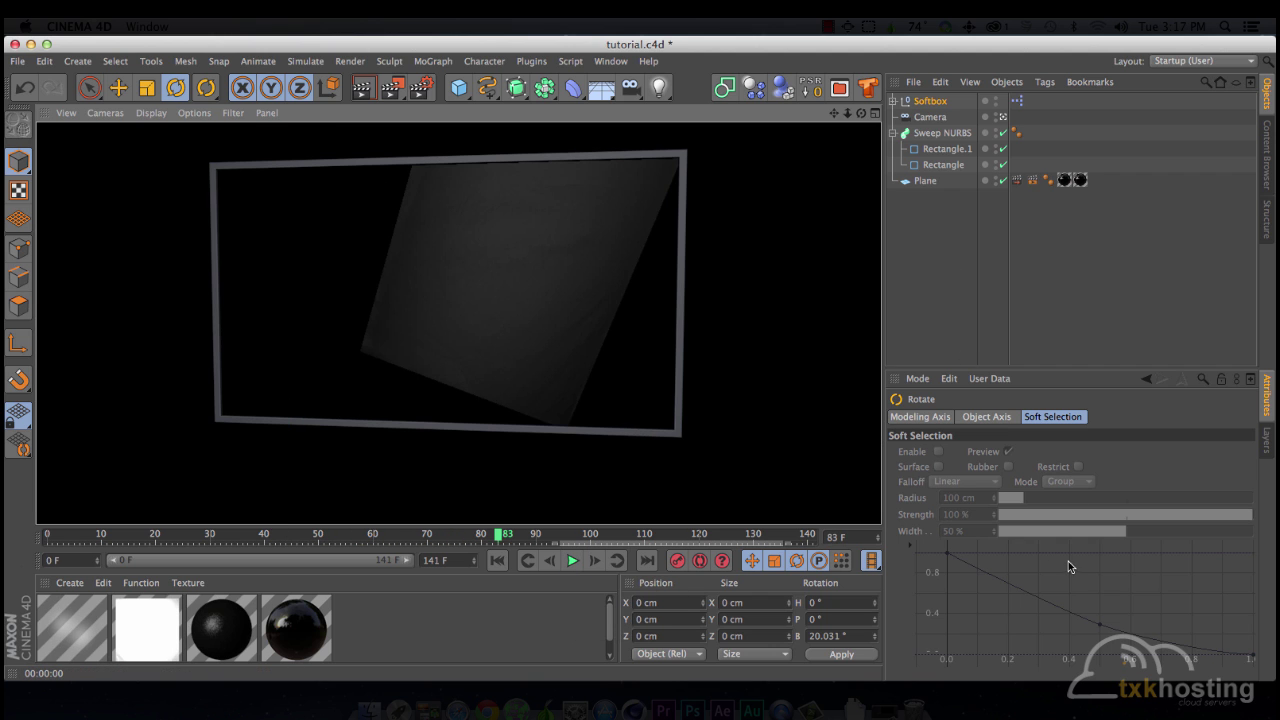
pyautogui.click(930, 101)
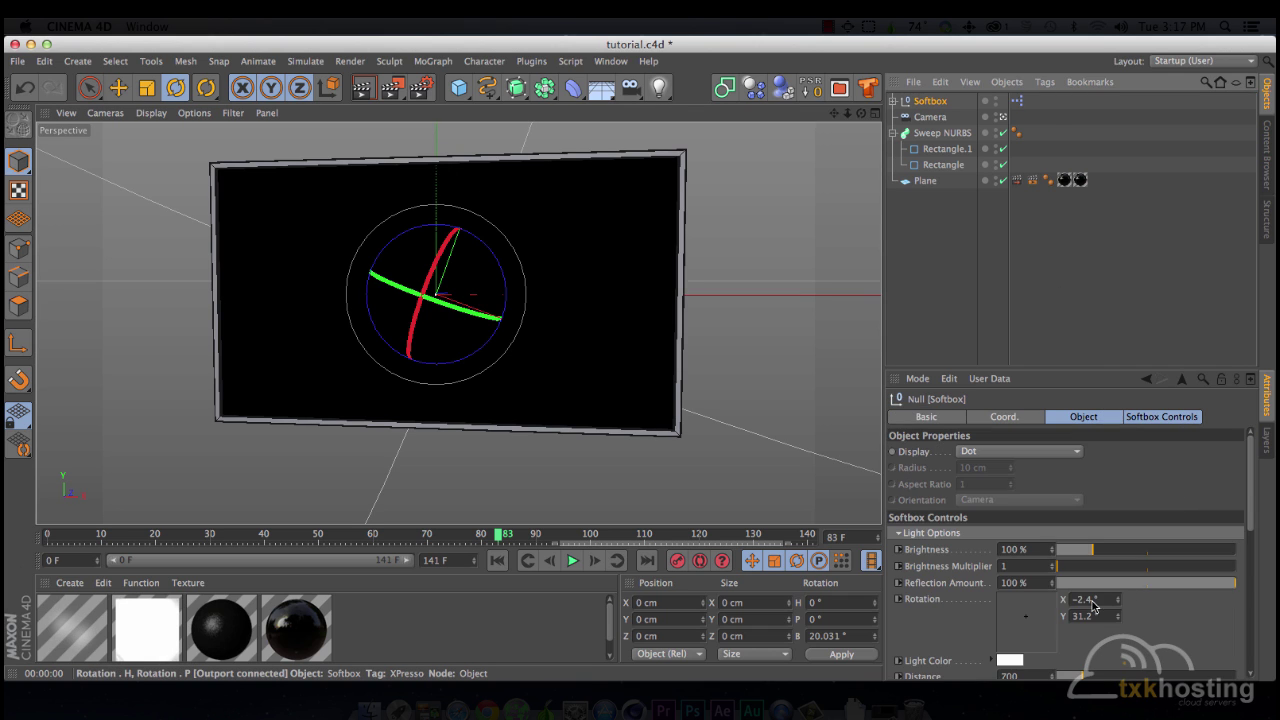
pyautogui.scroll(-1, 958, 610)
pyautogui.scroll(-2, 958, 610)
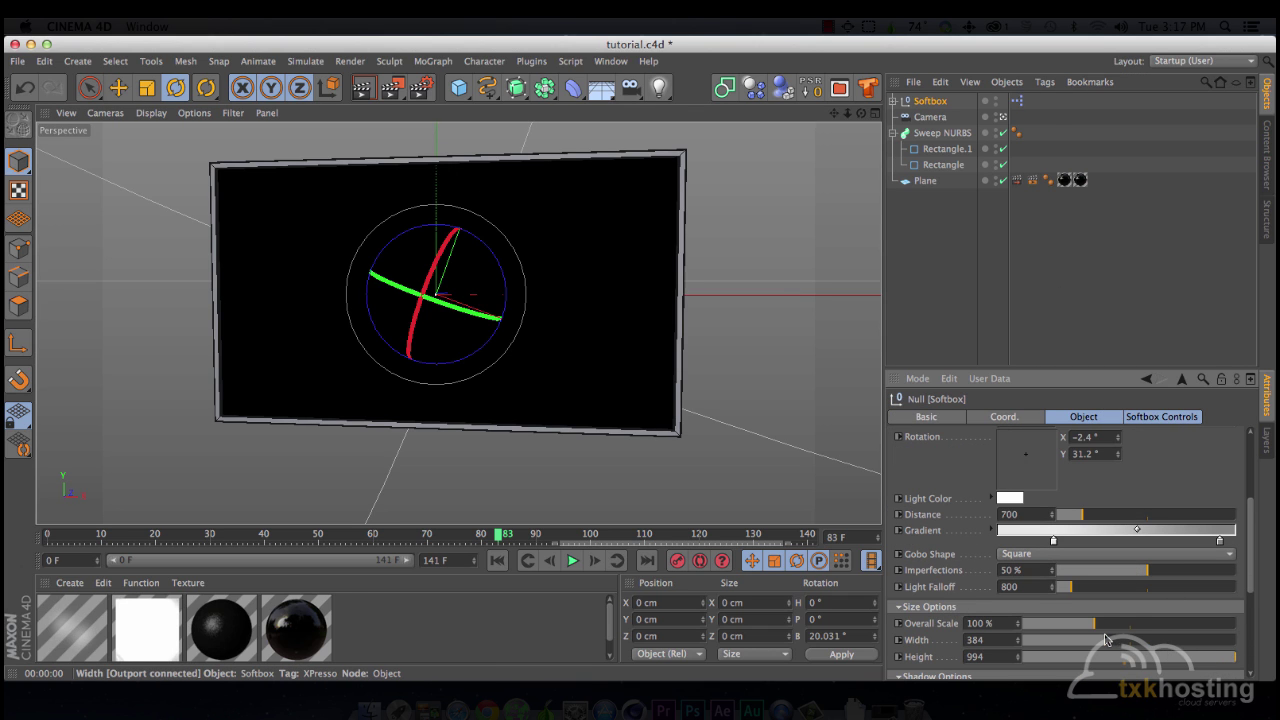
pyautogui.press('r')
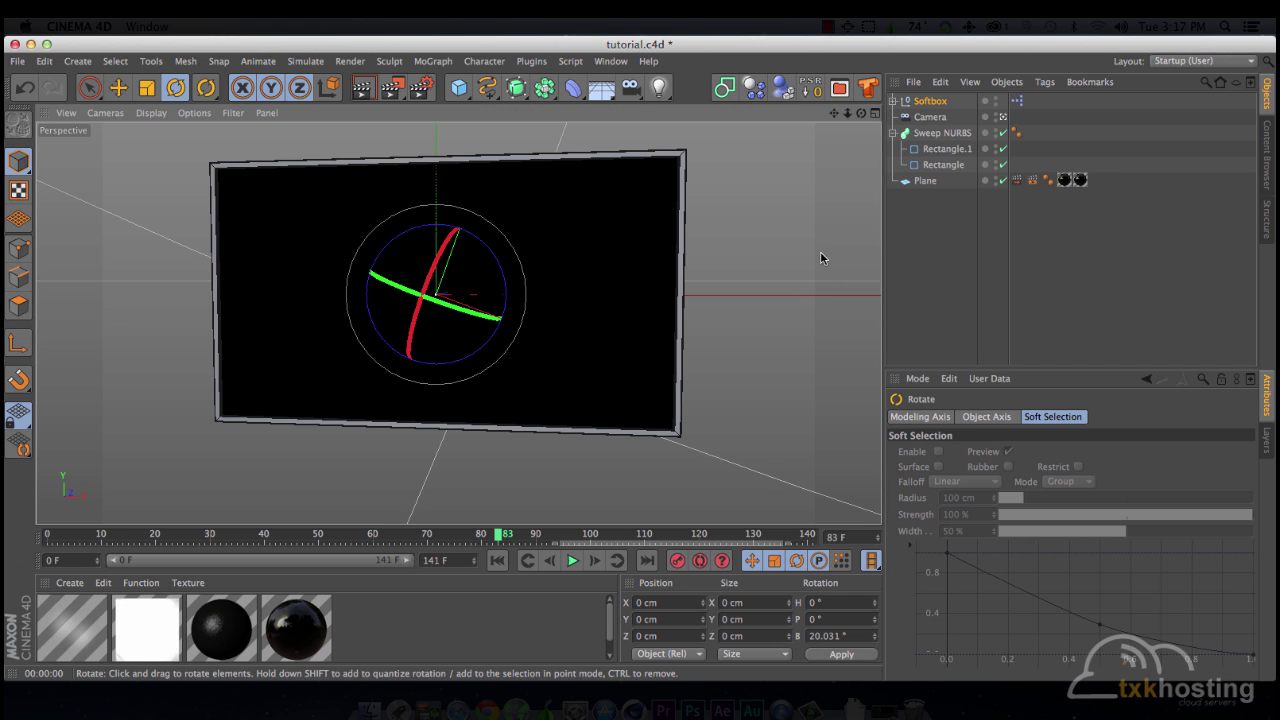
pyautogui.hotkey('ctrl', 'r')
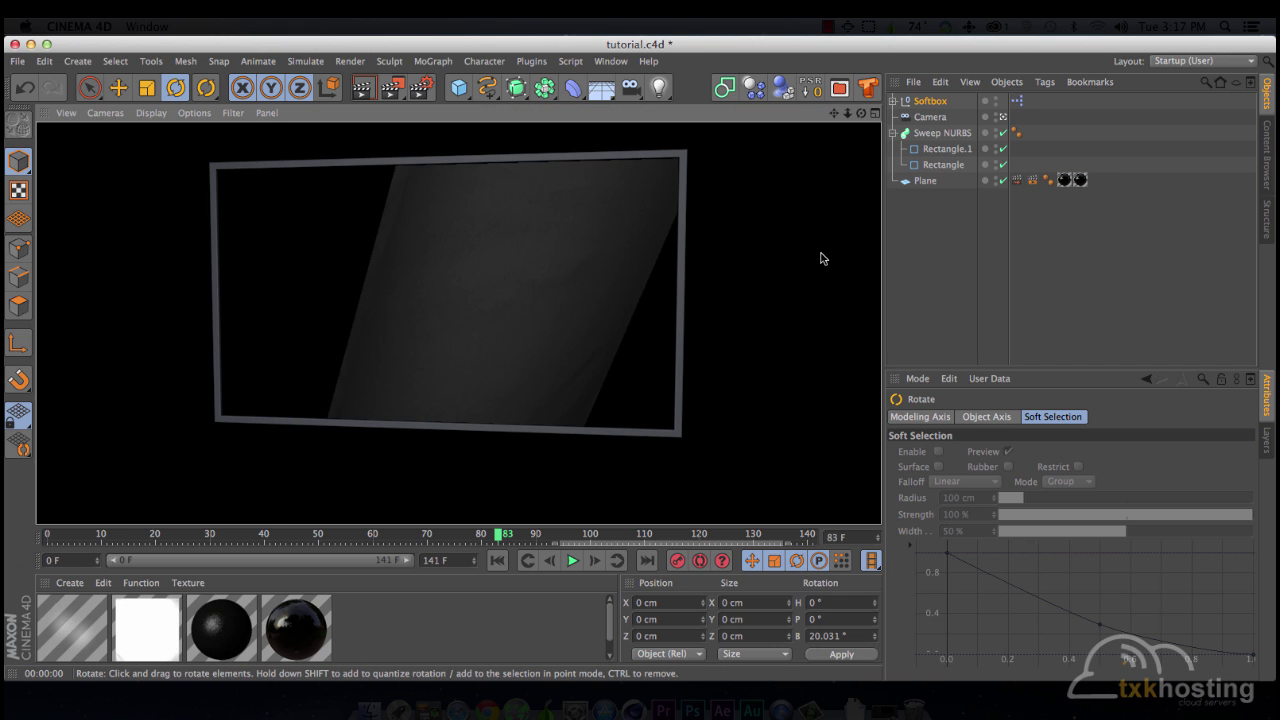
# Step: Step through the animation, rendering frames 18, 31 and 47 to check the reflection
pyautogui.click(573, 562)
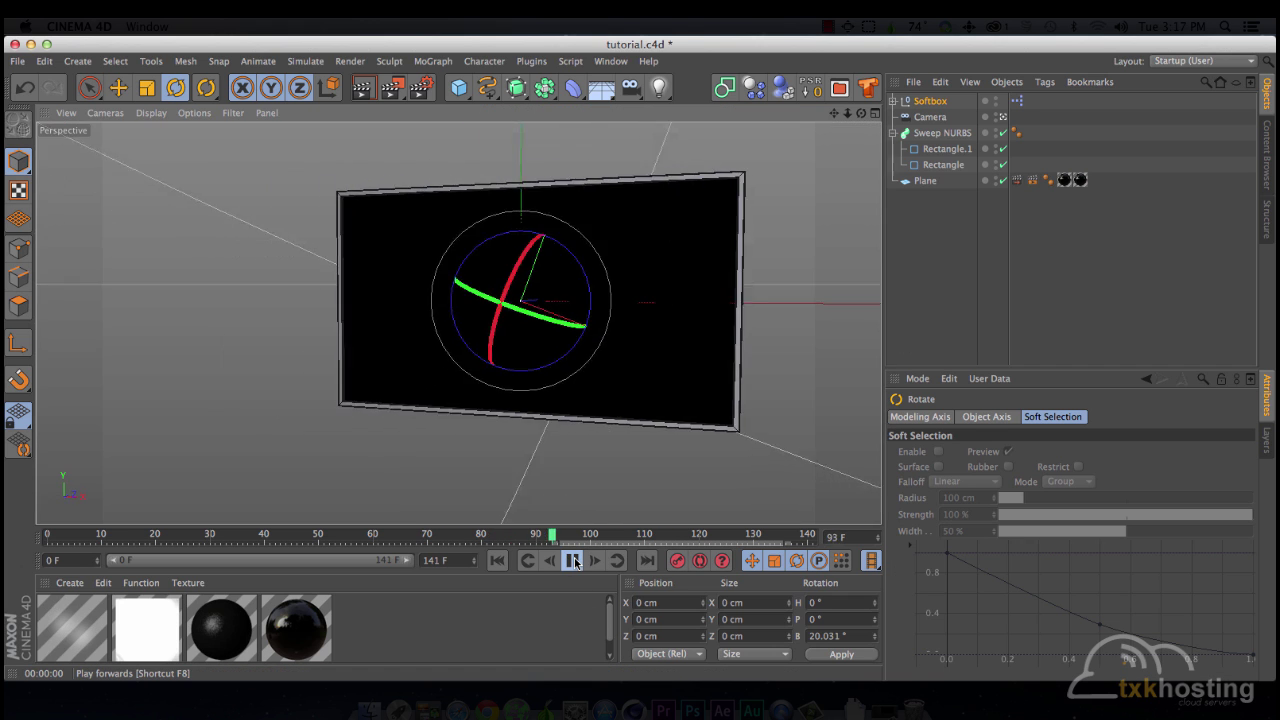
pyautogui.click(573, 562)
pyautogui.hotkey('ctrl', 'r')
pyautogui.click(573, 562)
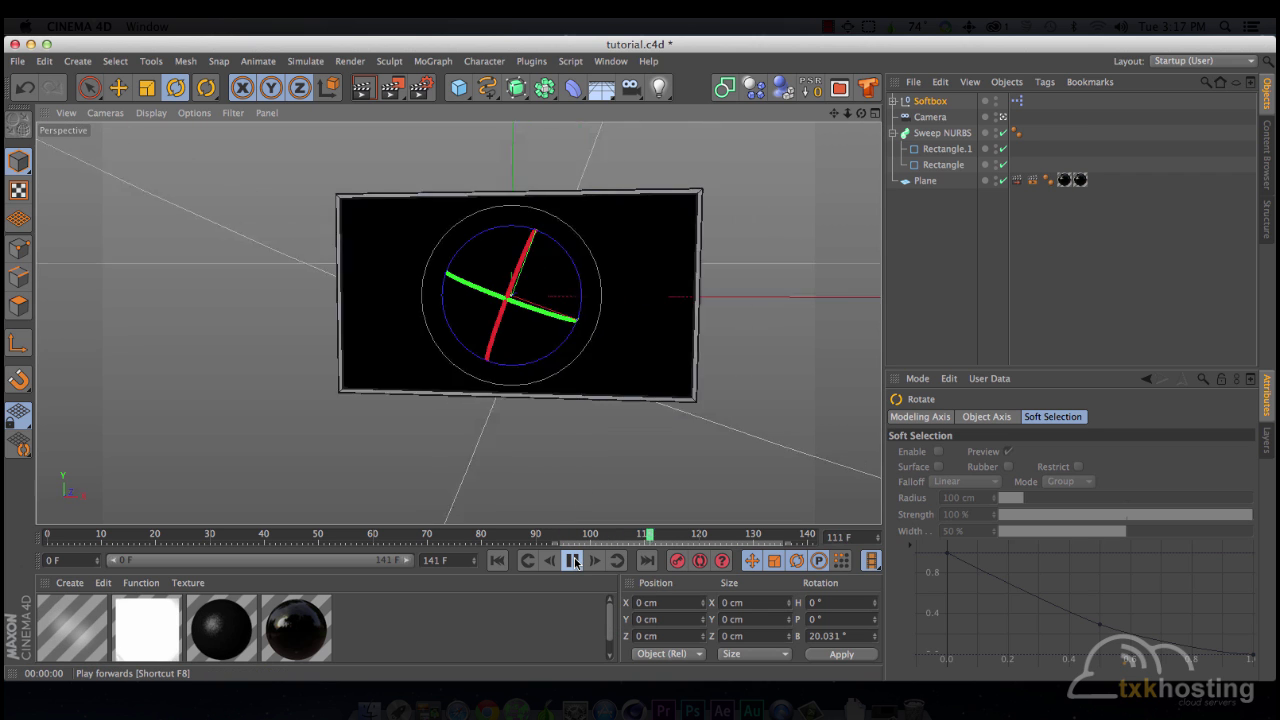
pyautogui.click(573, 562)
pyautogui.hotkey('ctrl', 'r')
pyautogui.click(573, 562)
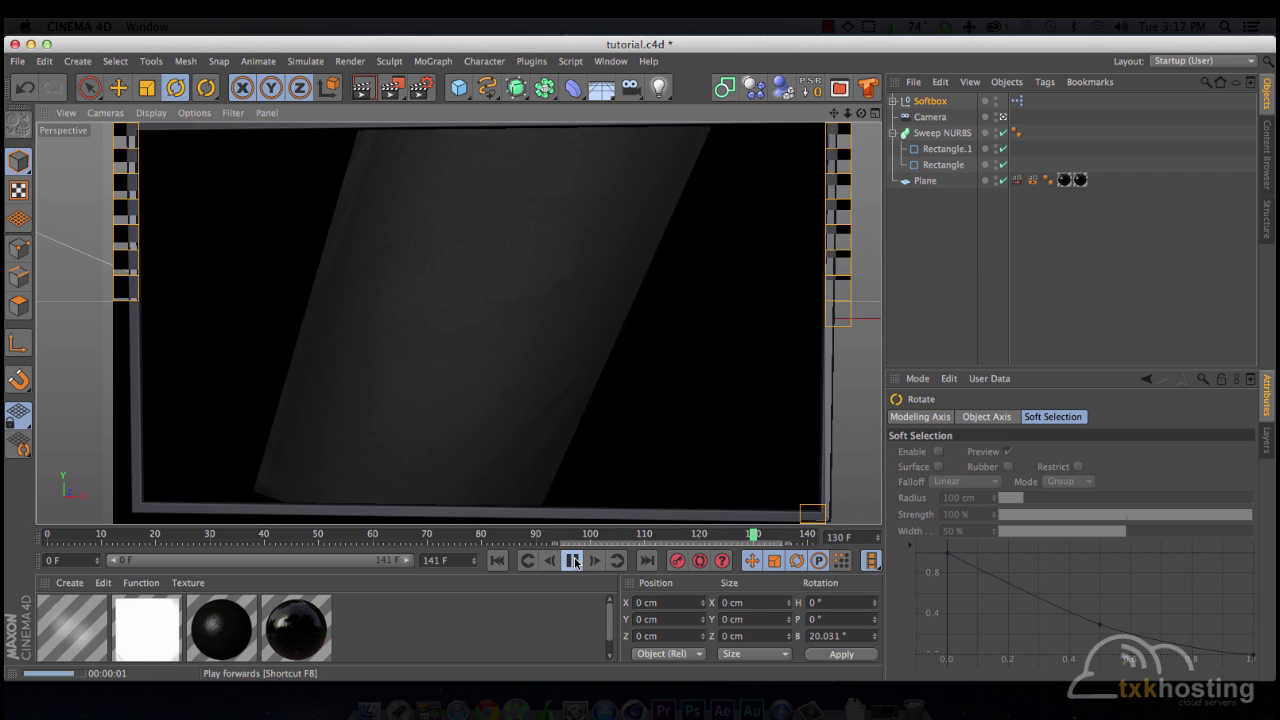
pyautogui.click(573, 562)
pyautogui.hotkey('ctrl', 'r')
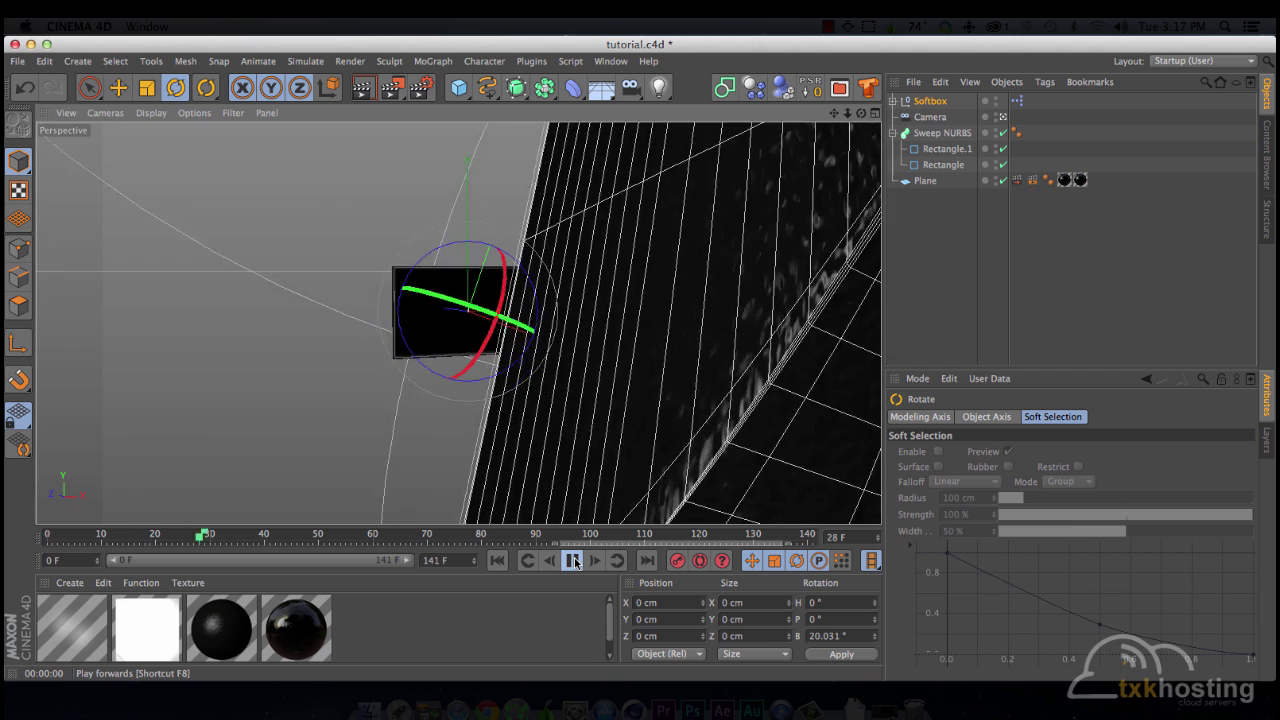
pyautogui.click(573, 562)
pyautogui.hotkey('ctrl', 'r')
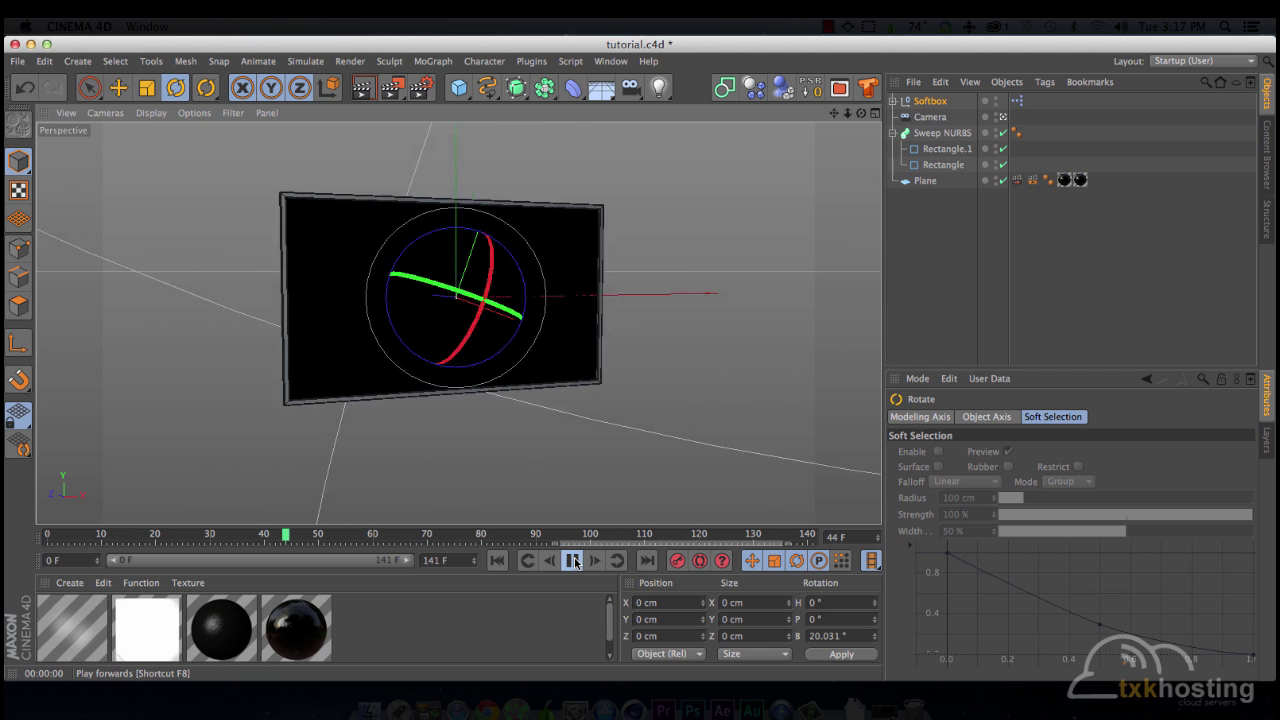
pyautogui.click(573, 562)
pyautogui.hotkey('ctrl', 'r')
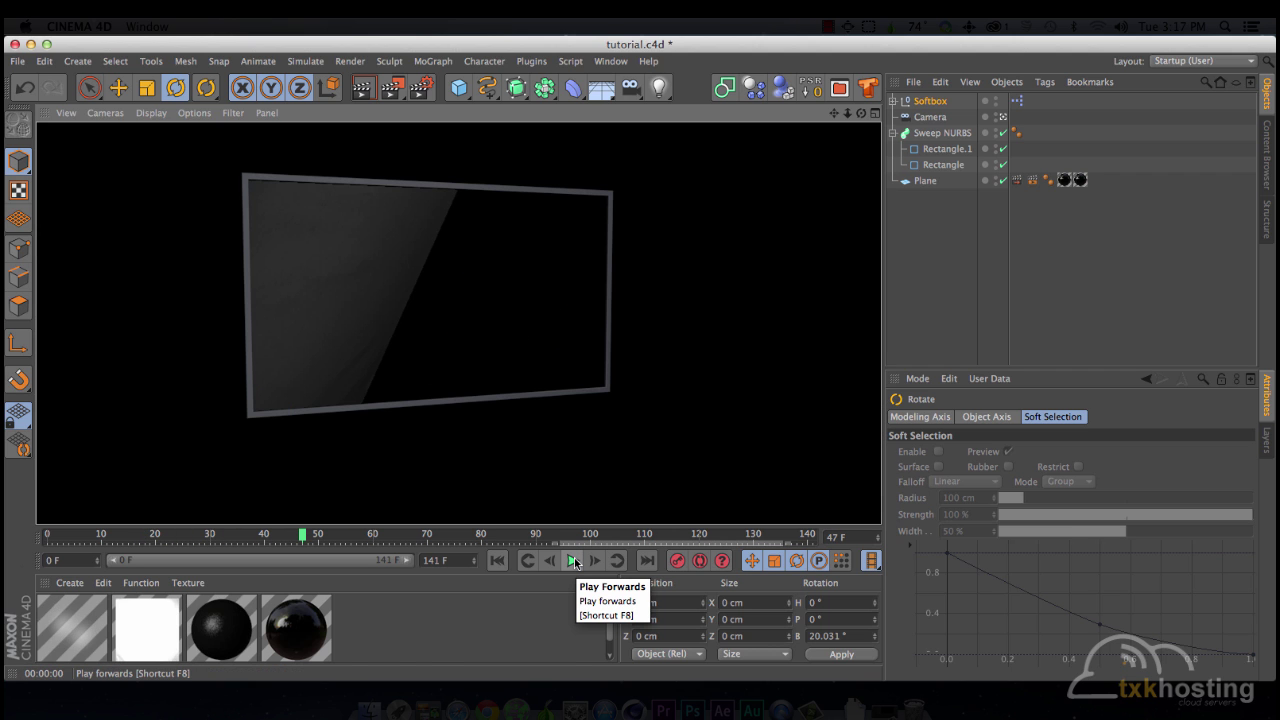
# Step: Duplicate the Softbox at frame 0, angle the copy differently, resize it, and set distance 606
pyautogui.click(930, 101)
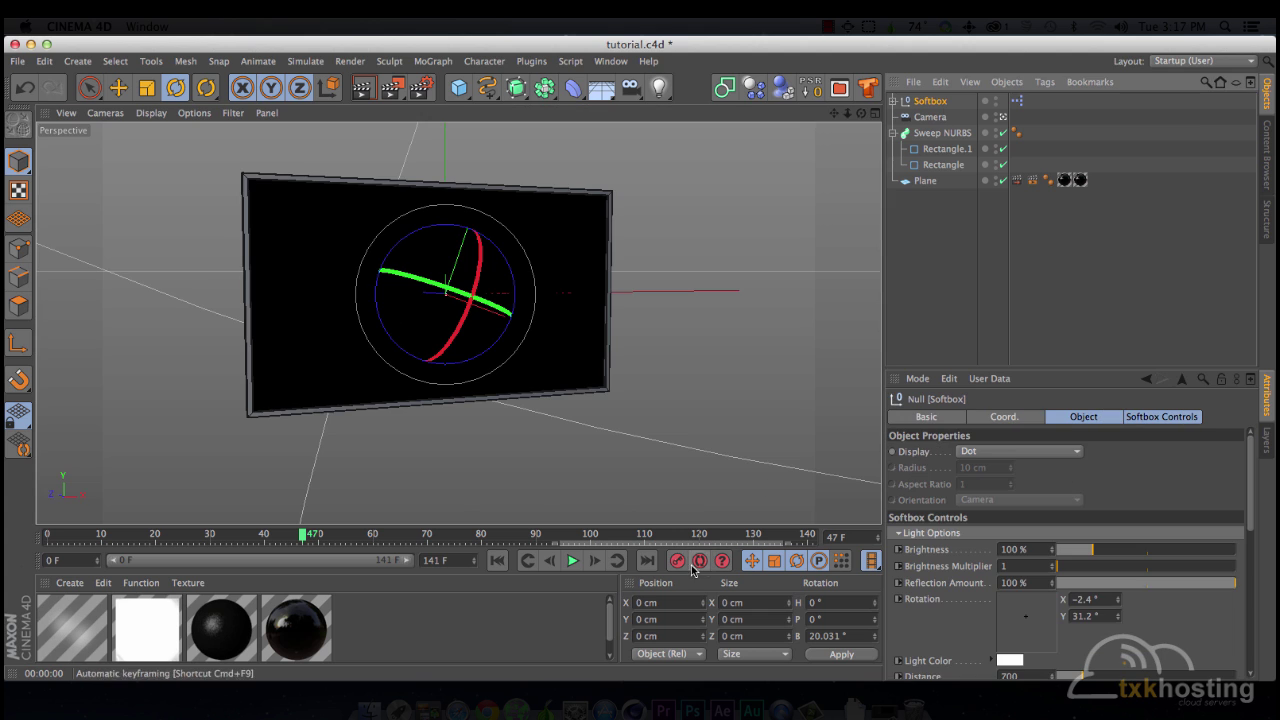
pyautogui.click(497, 560)
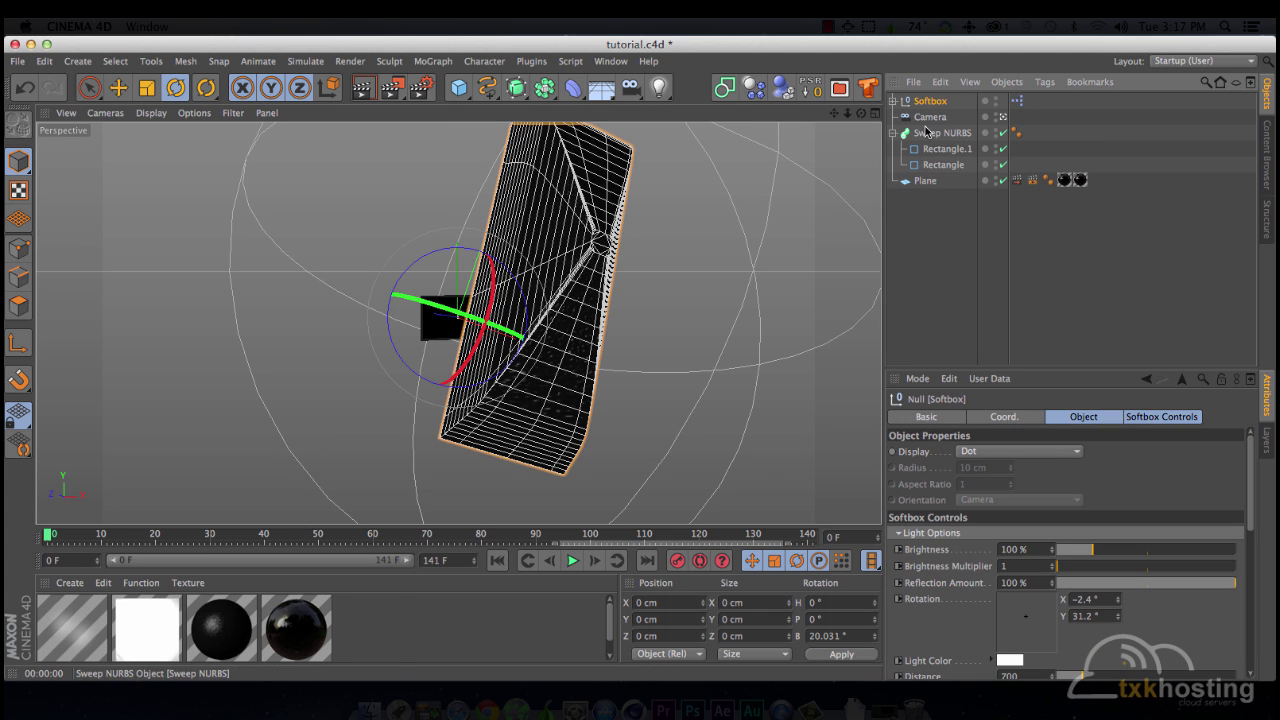
pyautogui.hotkey('ctrl', 'c')
pyautogui.hotkey('ctrl', 'v')
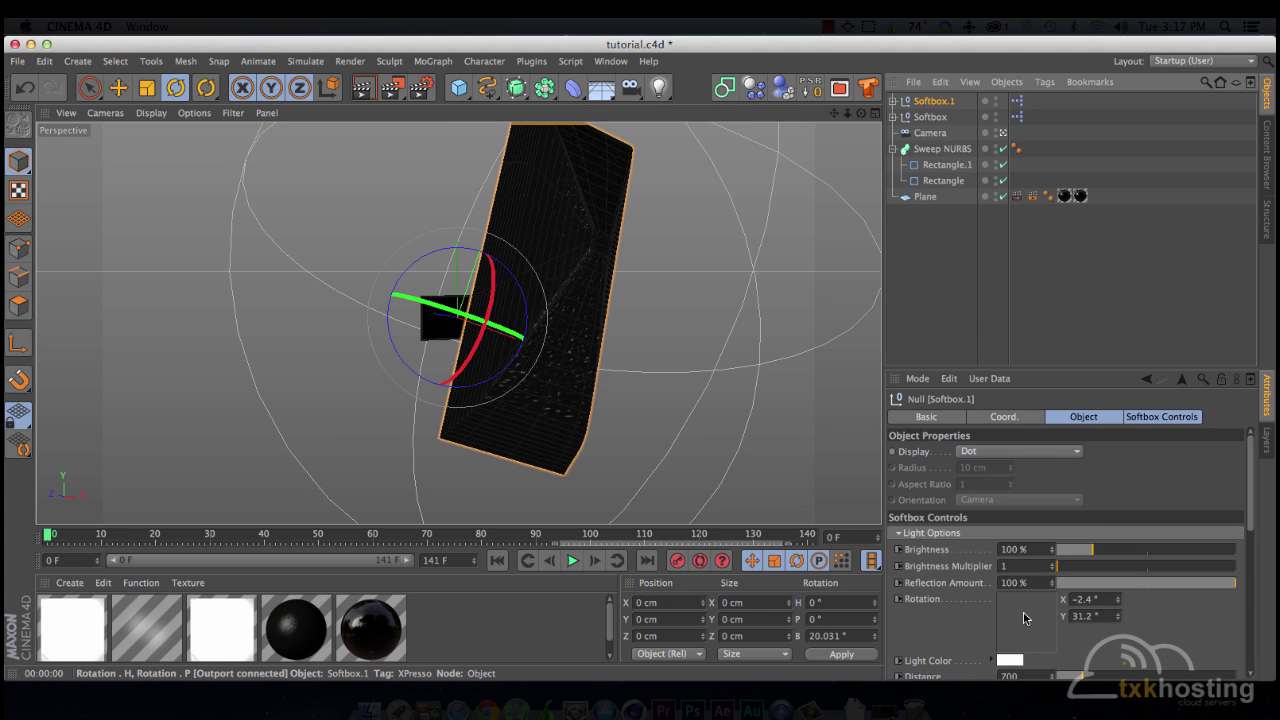
pyautogui.moveTo(1024, 618); pyautogui.dragTo(1019, 624)
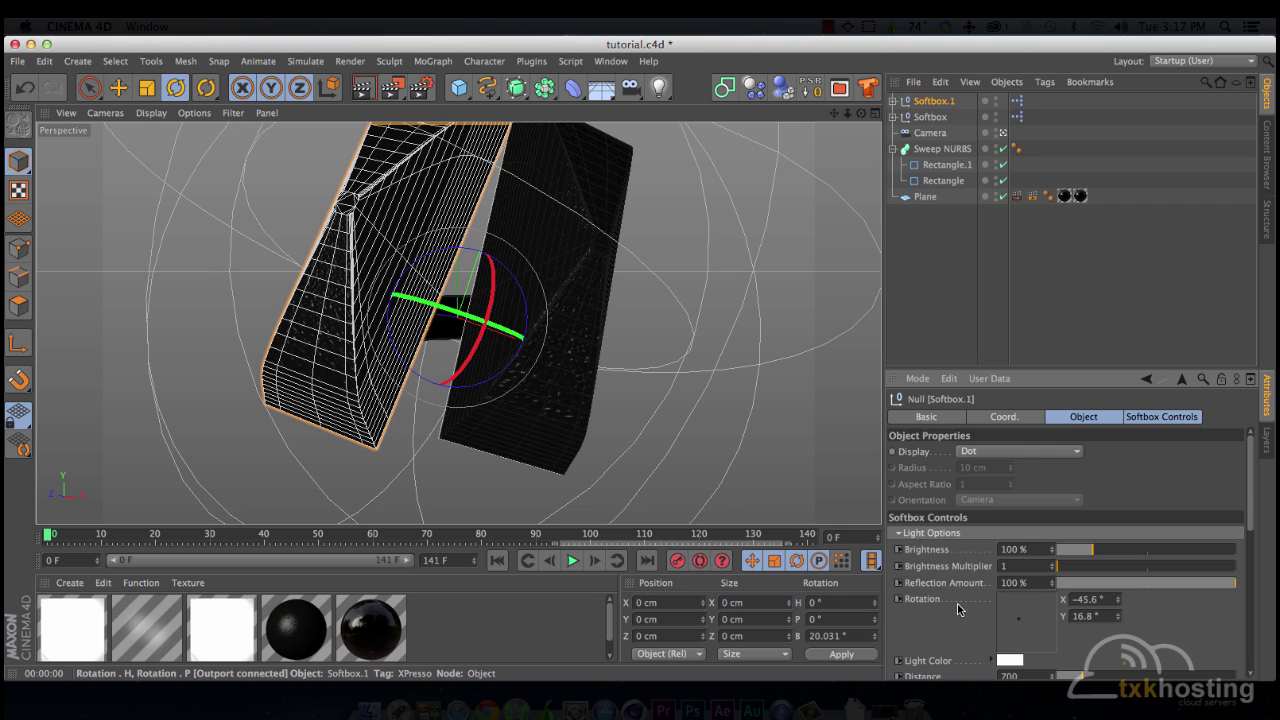
pyautogui.scroll(-4, 1019, 624)
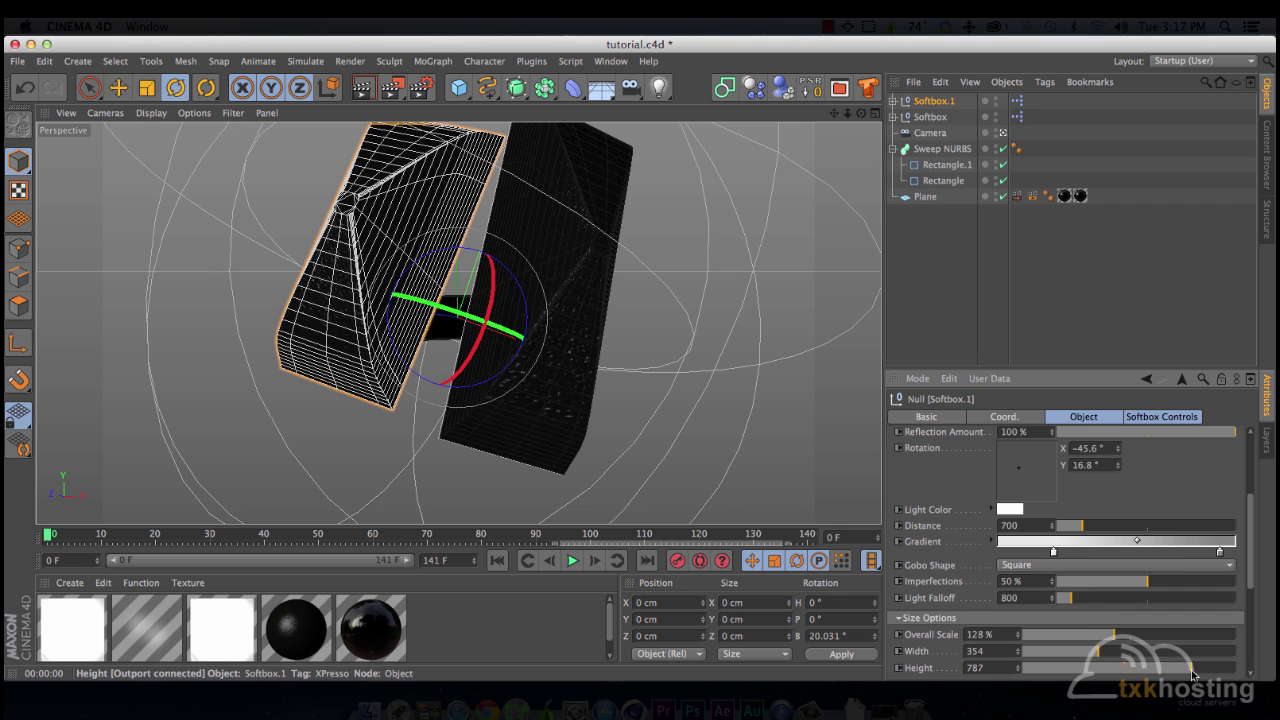
pyautogui.moveTo(1163, 652); pyautogui.dragTo(1096, 638)
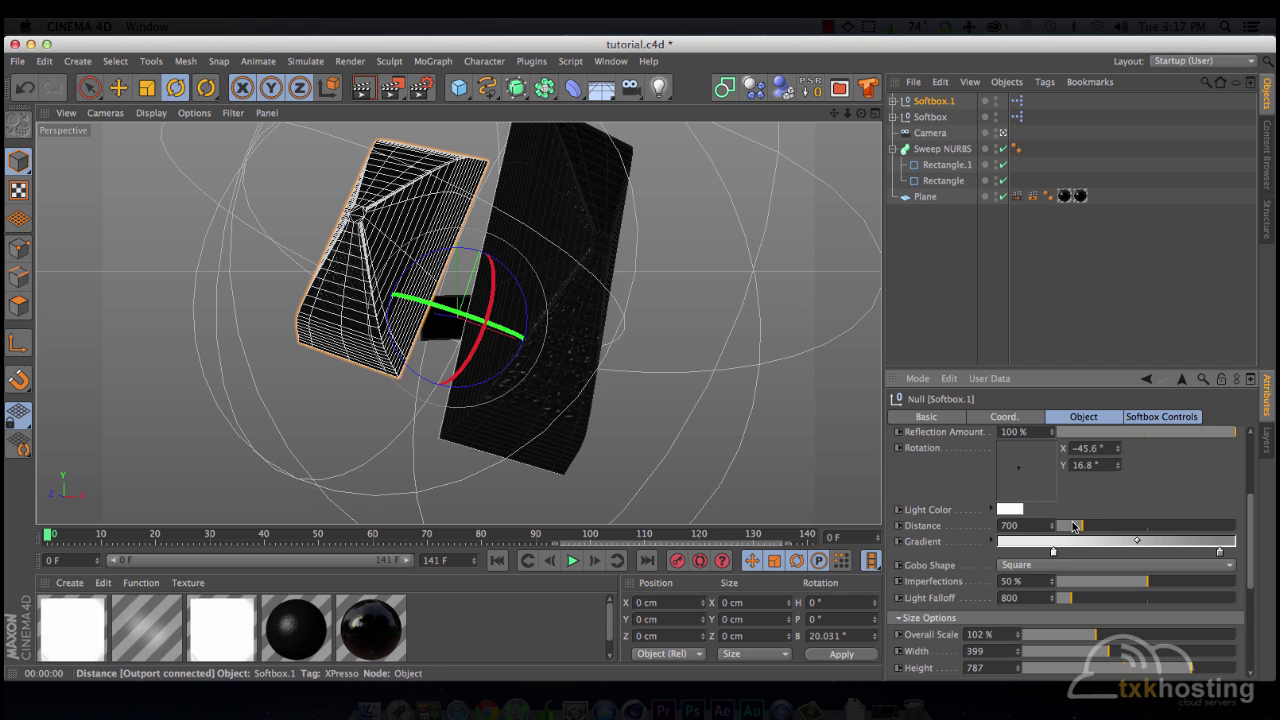
pyautogui.moveTo(1074, 526); pyautogui.dragTo(1080, 527)
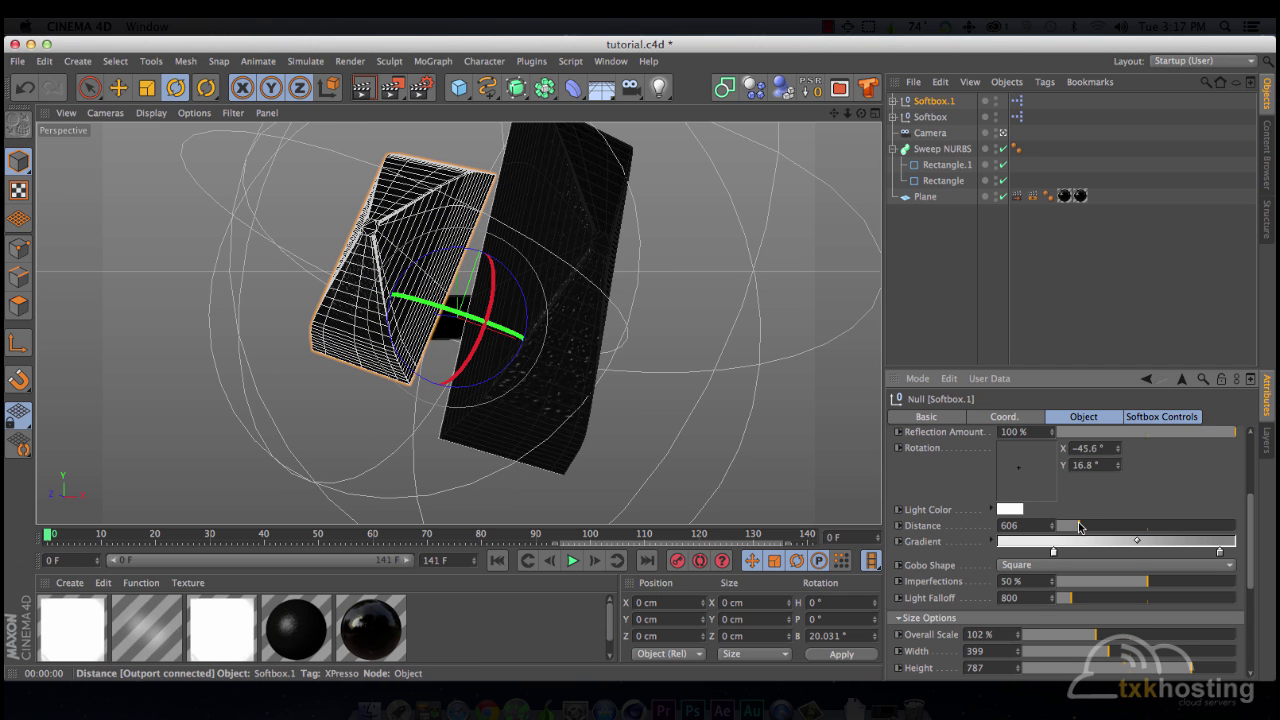
# Step: Set the duplicate softbox's Gobo Shape to Window
pyautogui.scroll(-2, 906, 587)
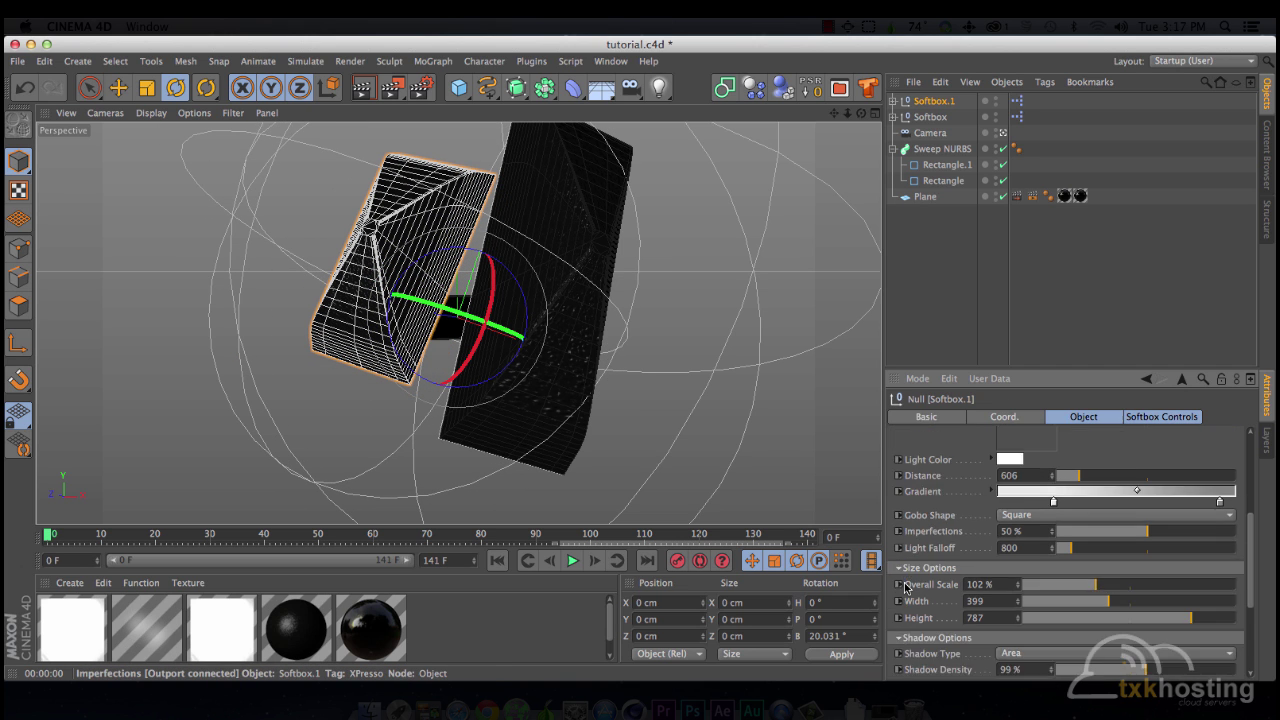
pyautogui.scroll(-2, 906, 587)
pyautogui.click(1026, 592)
pyautogui.click(999, 588)
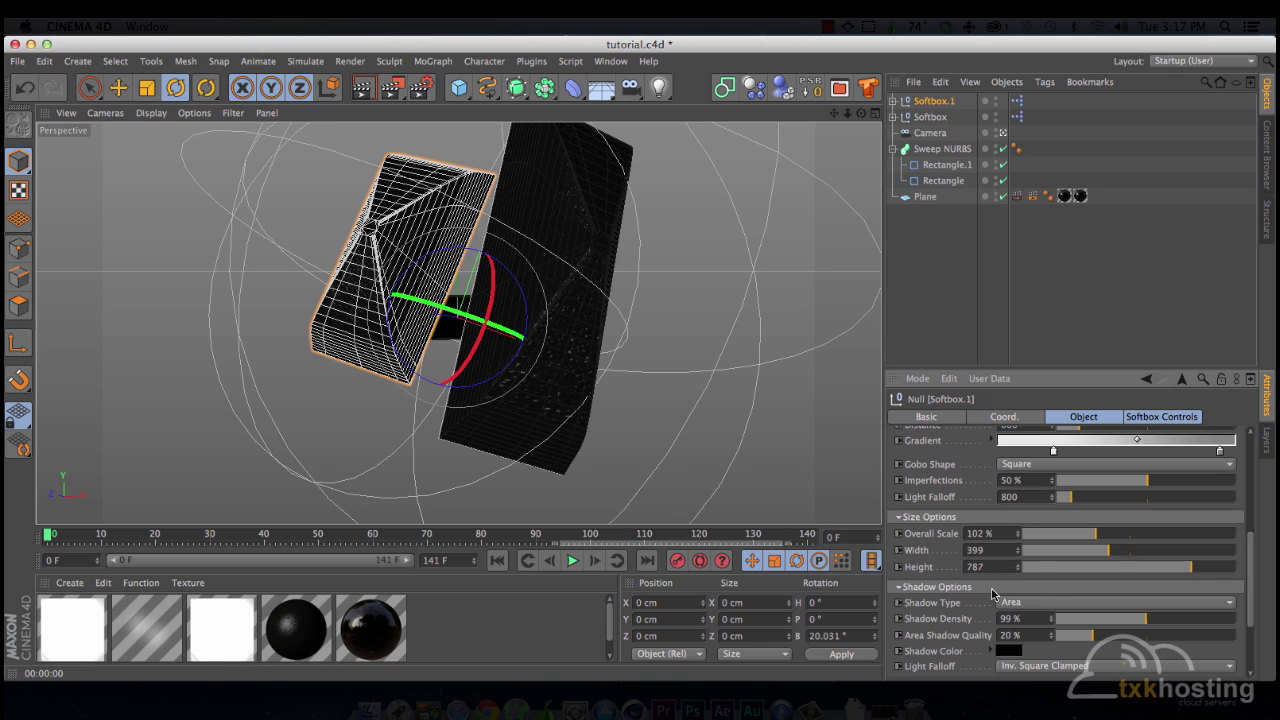
pyautogui.scroll(-4, 937, 600)
pyautogui.scroll(6, 937, 600)
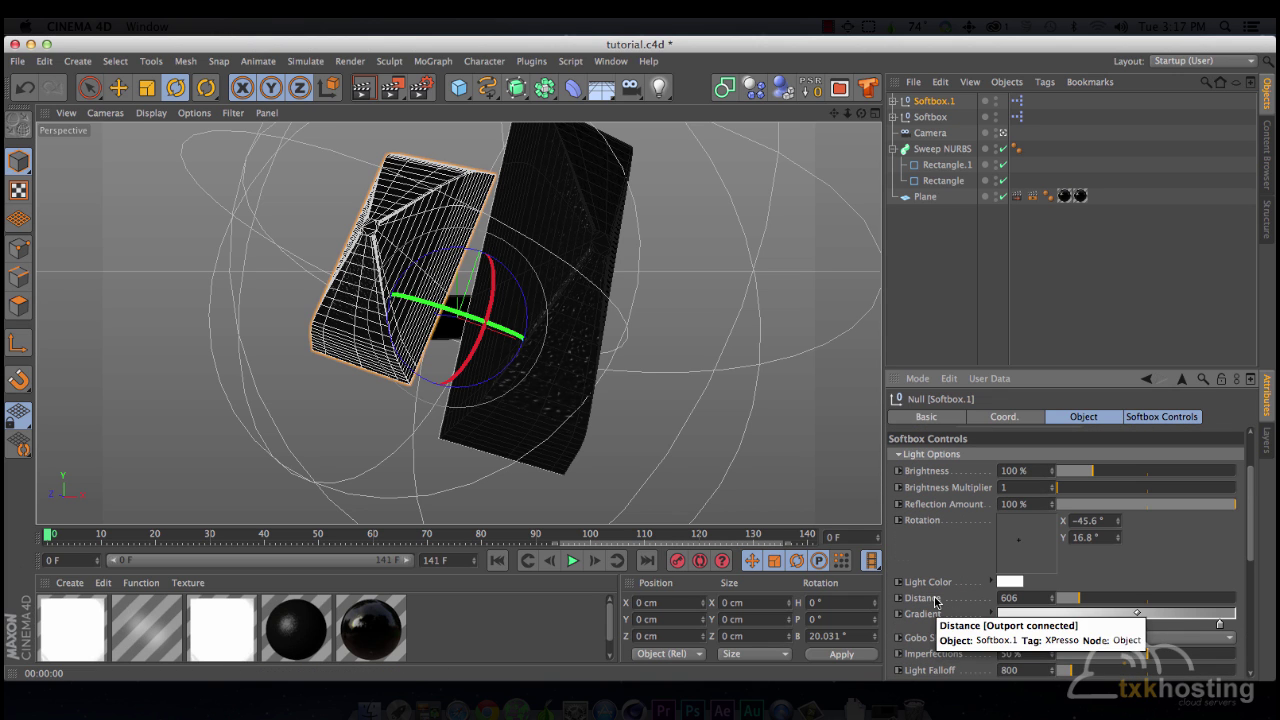
pyautogui.click(1007, 637)
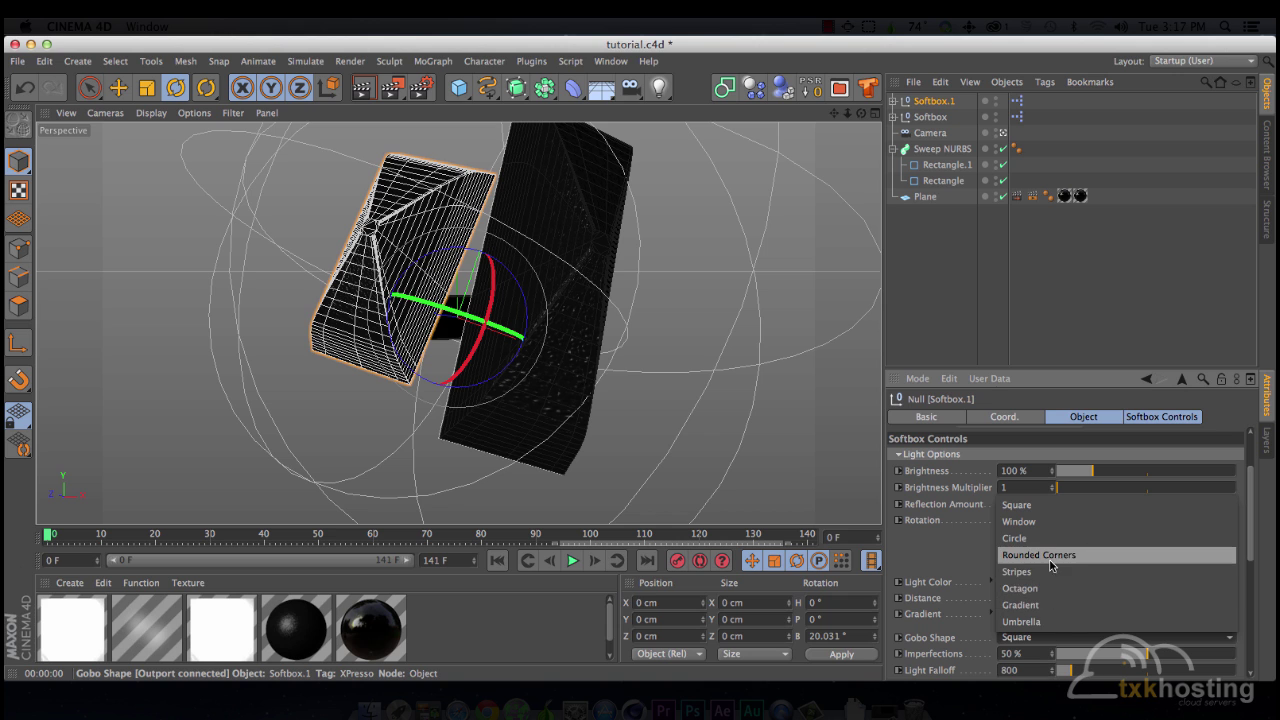
pyautogui.click(1020, 515)
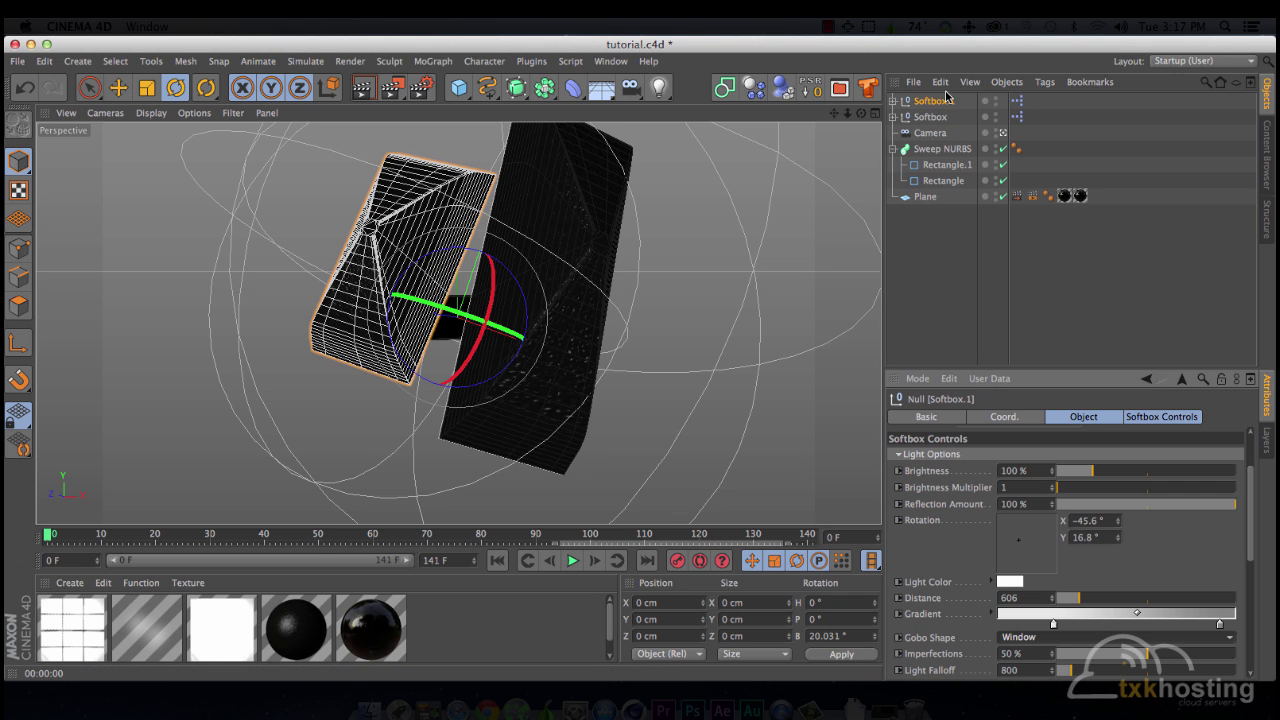
# Step: Select both softboxes and turn off Seen By Camera
pyautogui.keyDown('shift'); pyautogui.click(930, 117); pyautogui.keyUp('shift')
pyautogui.scroll(-10, 985, 607)
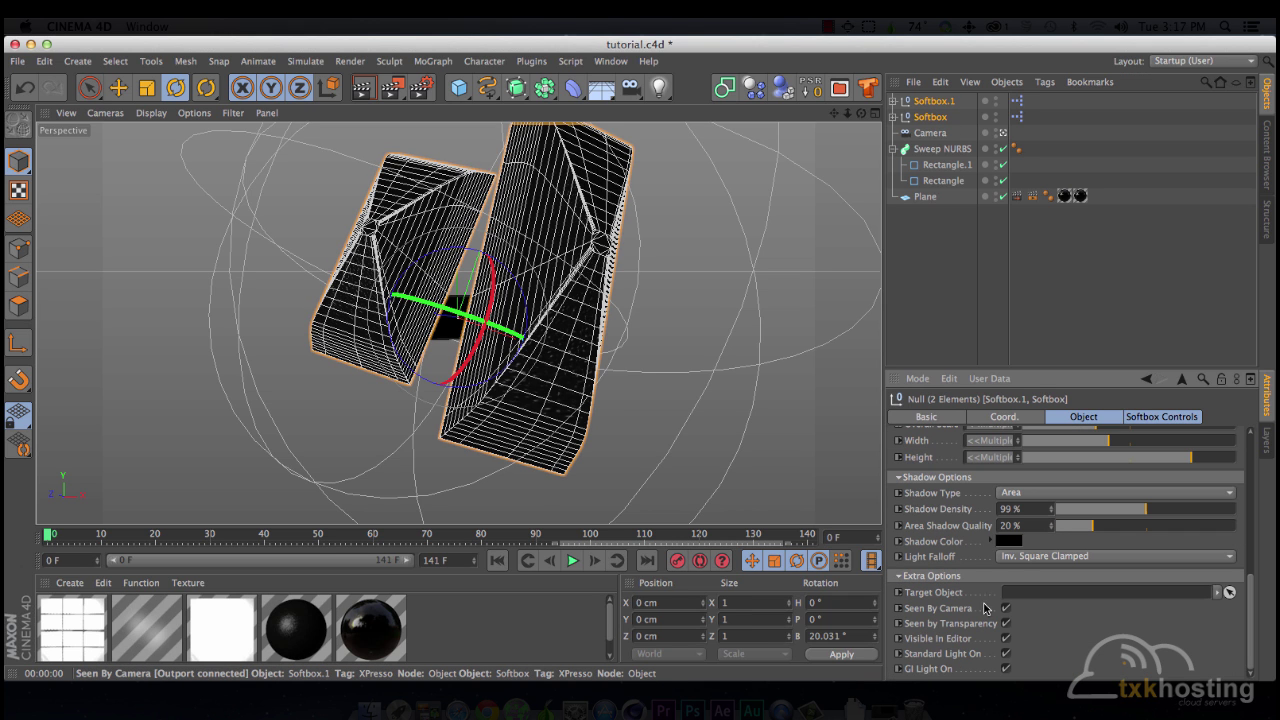
pyautogui.click(1005, 638)
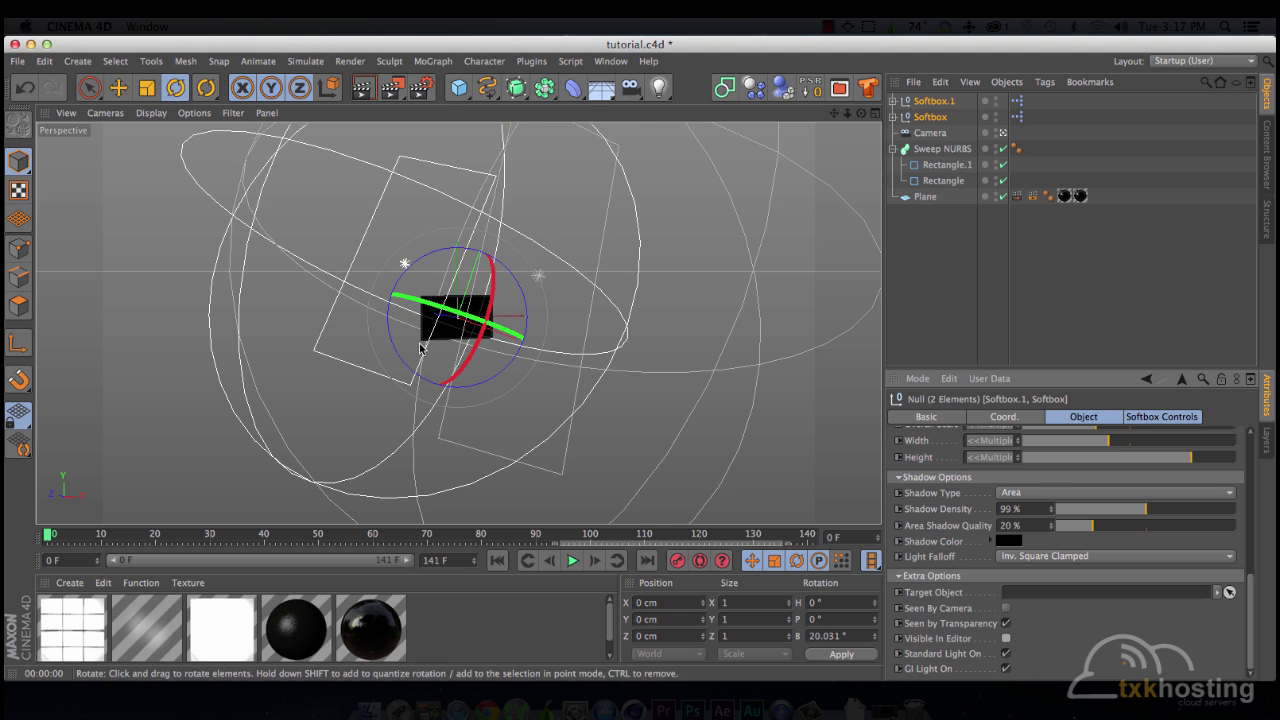
# Step: Render the view, play to frame 82 and render again to check the lighting
pyautogui.hotkey('ctrl', 'r')
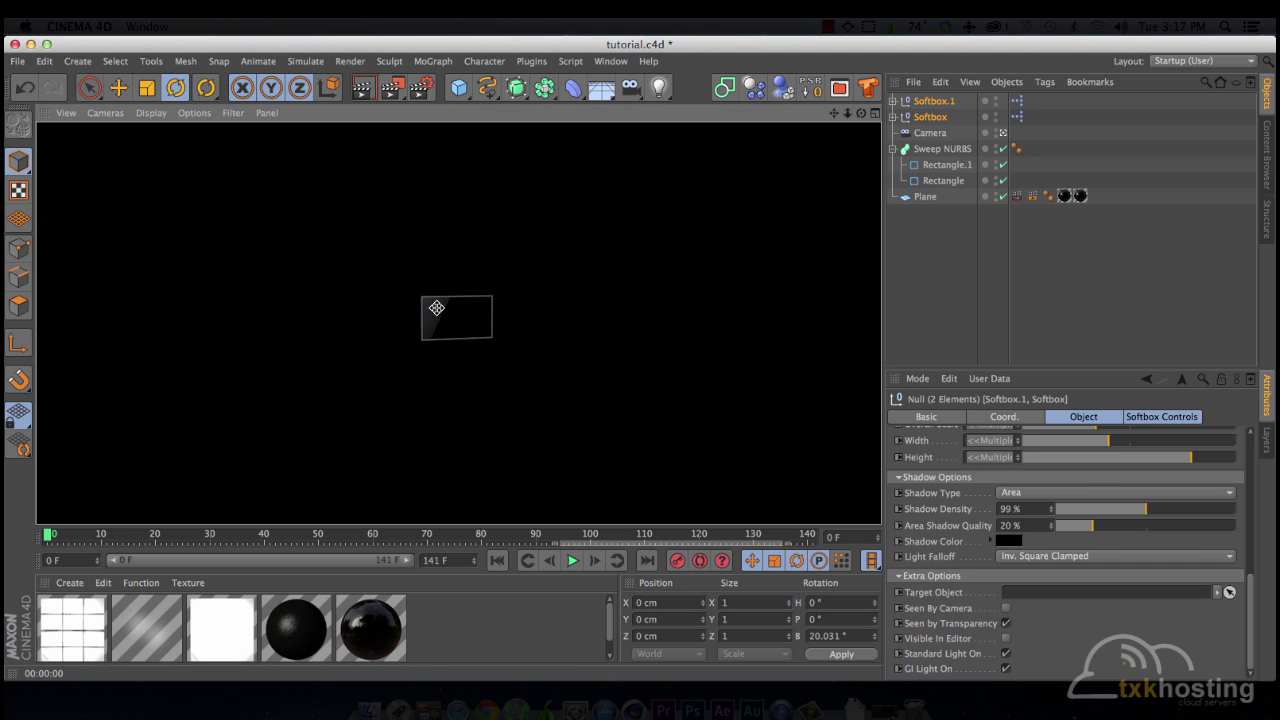
pyautogui.click(572, 561)
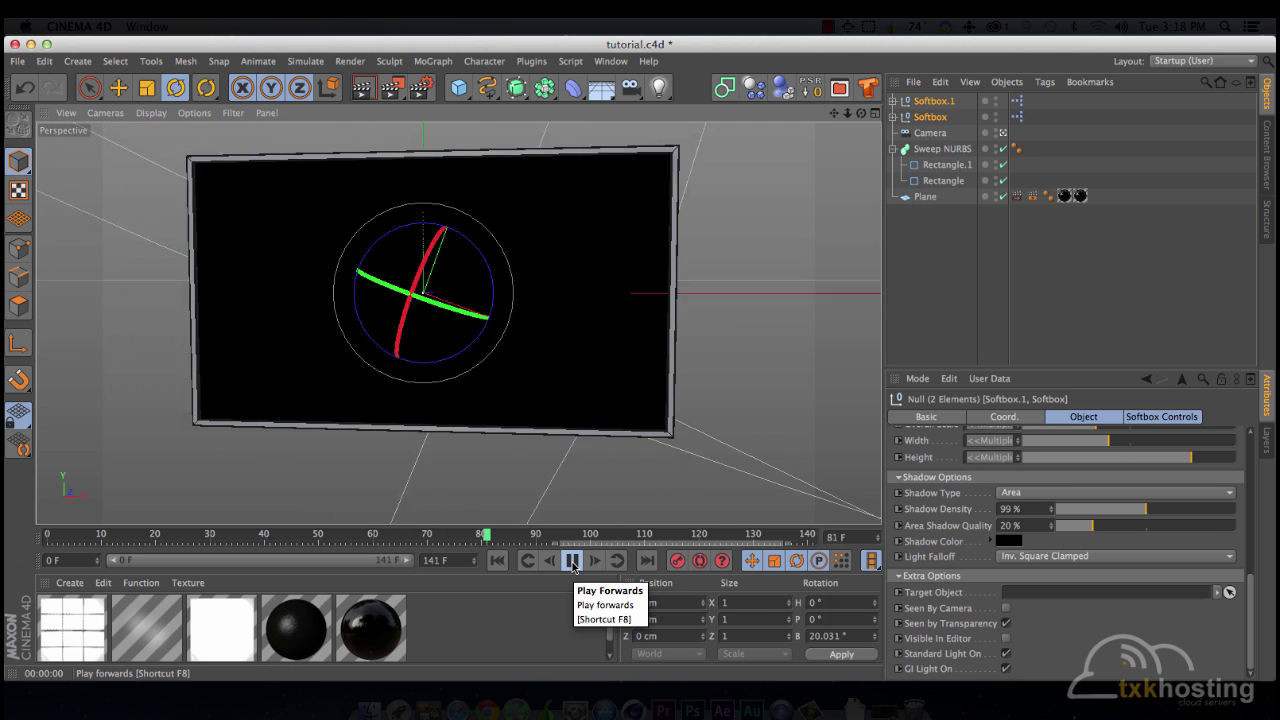
pyautogui.hotkey('ctrl', 'r')
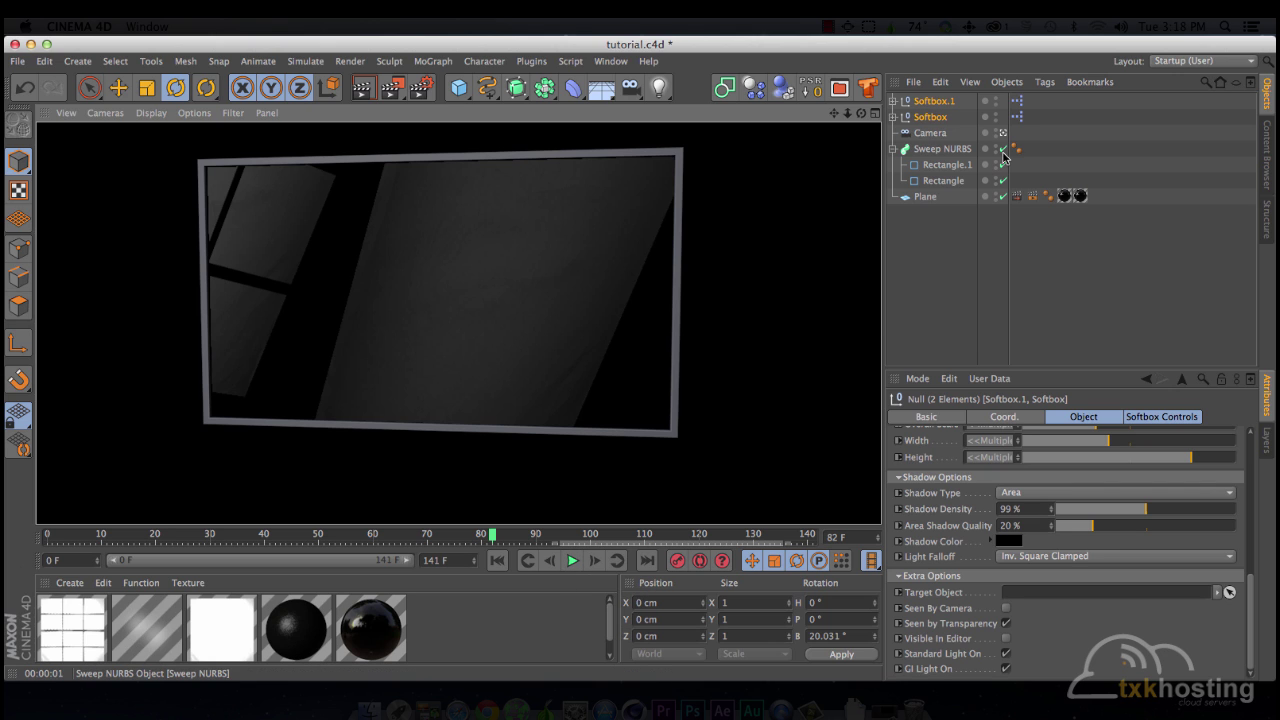
pyautogui.click(941, 117)
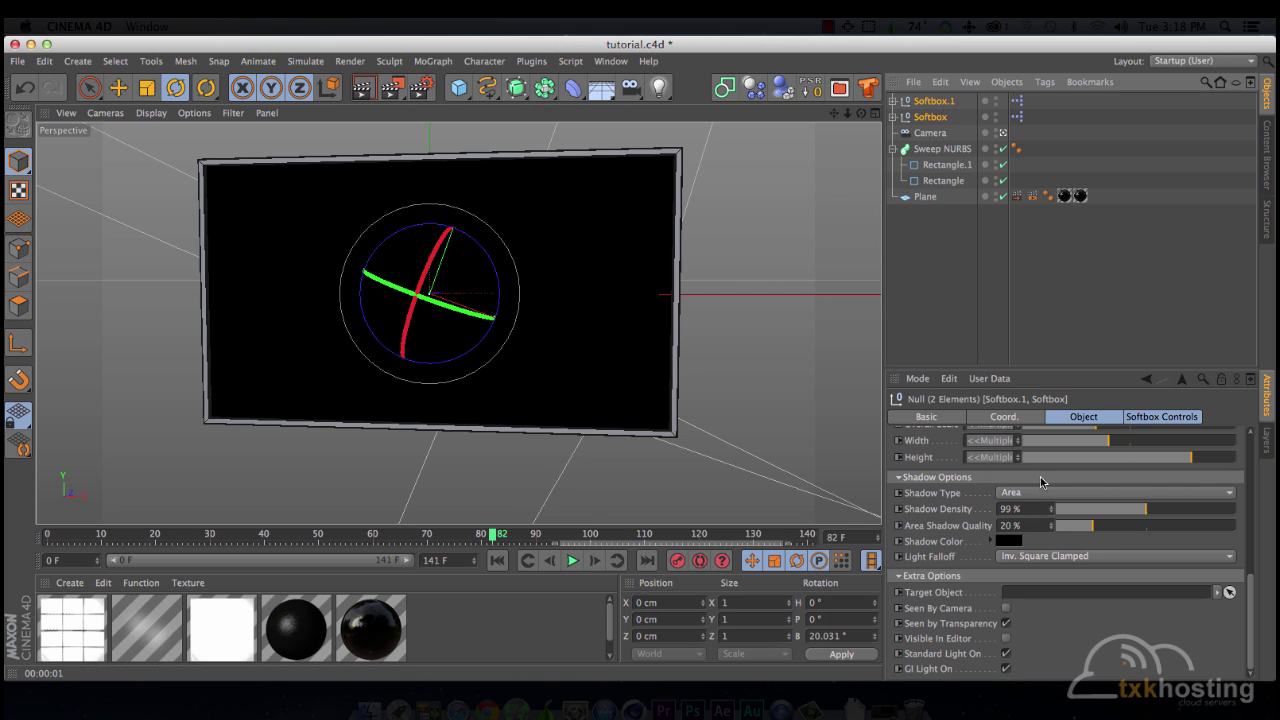
pyautogui.keyDown('shift'); pyautogui.click(941, 101); pyautogui.keyUp('shift')
pyautogui.scroll(5, 910, 511)
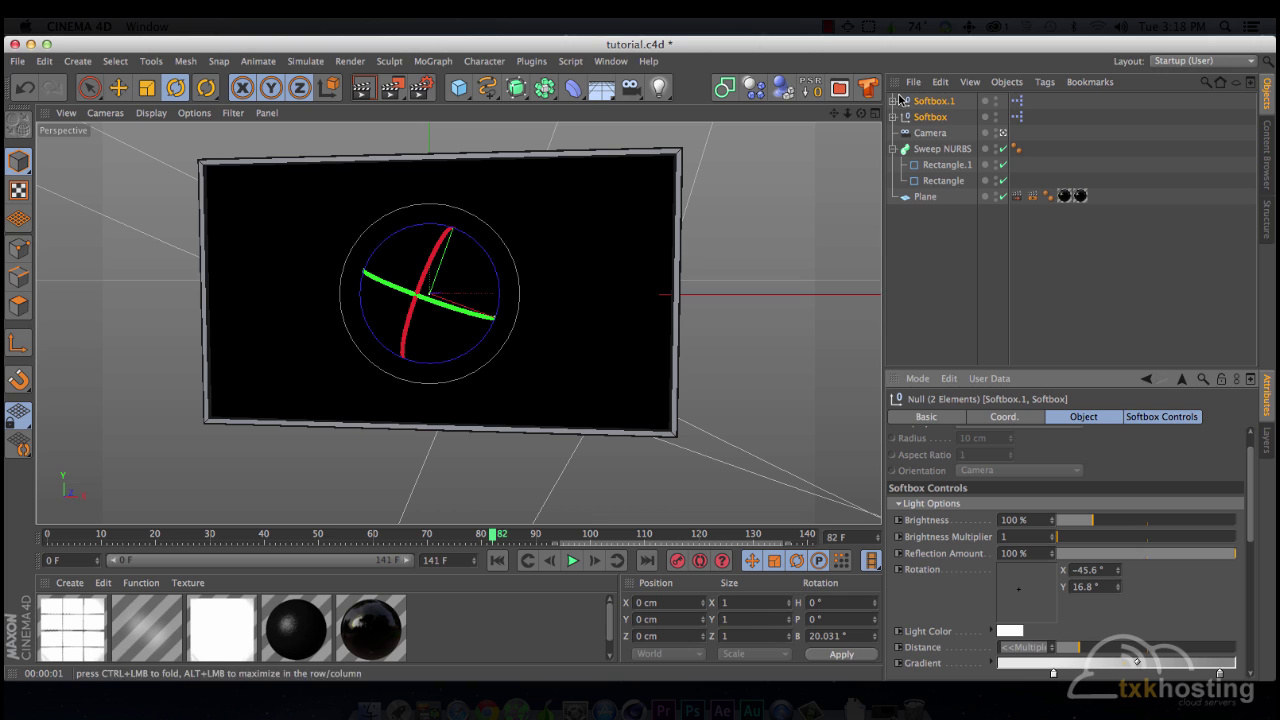
# Step: Push Softbox.1 to distance 848 and the original Softbox to 1002, then render
pyautogui.click(934, 101)
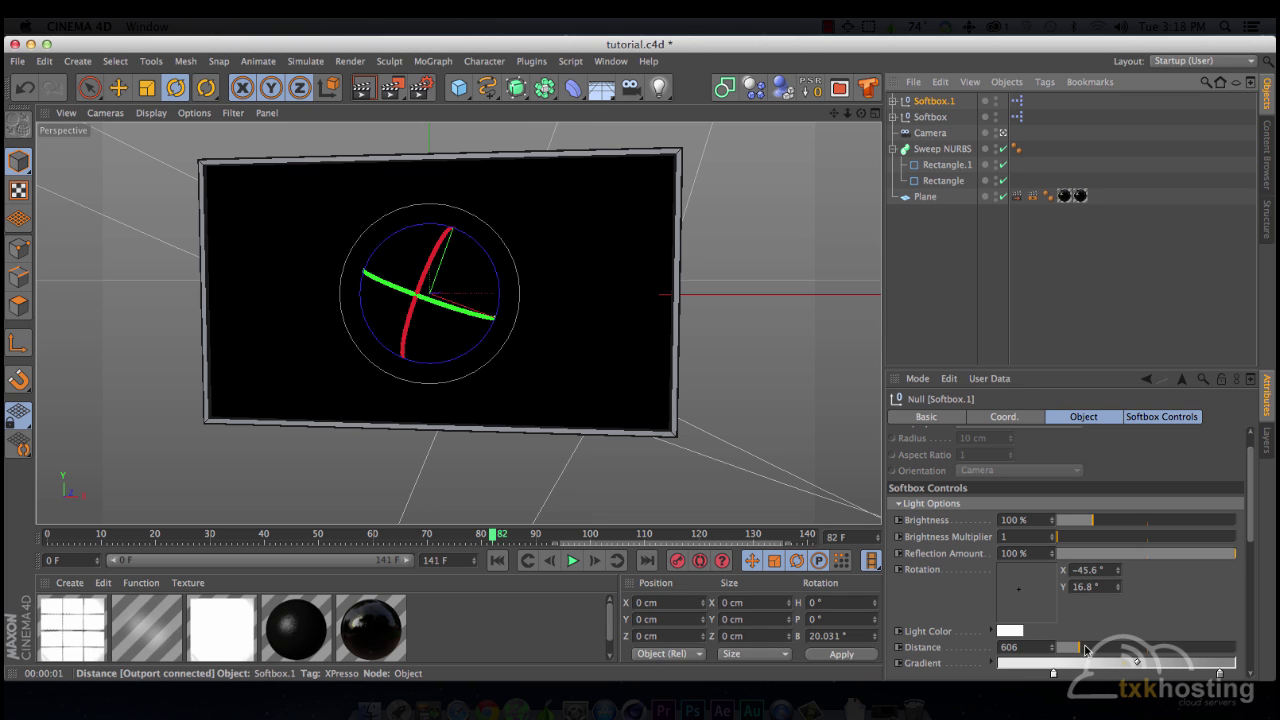
pyautogui.moveTo(1087, 650); pyautogui.dragTo(1089, 652)
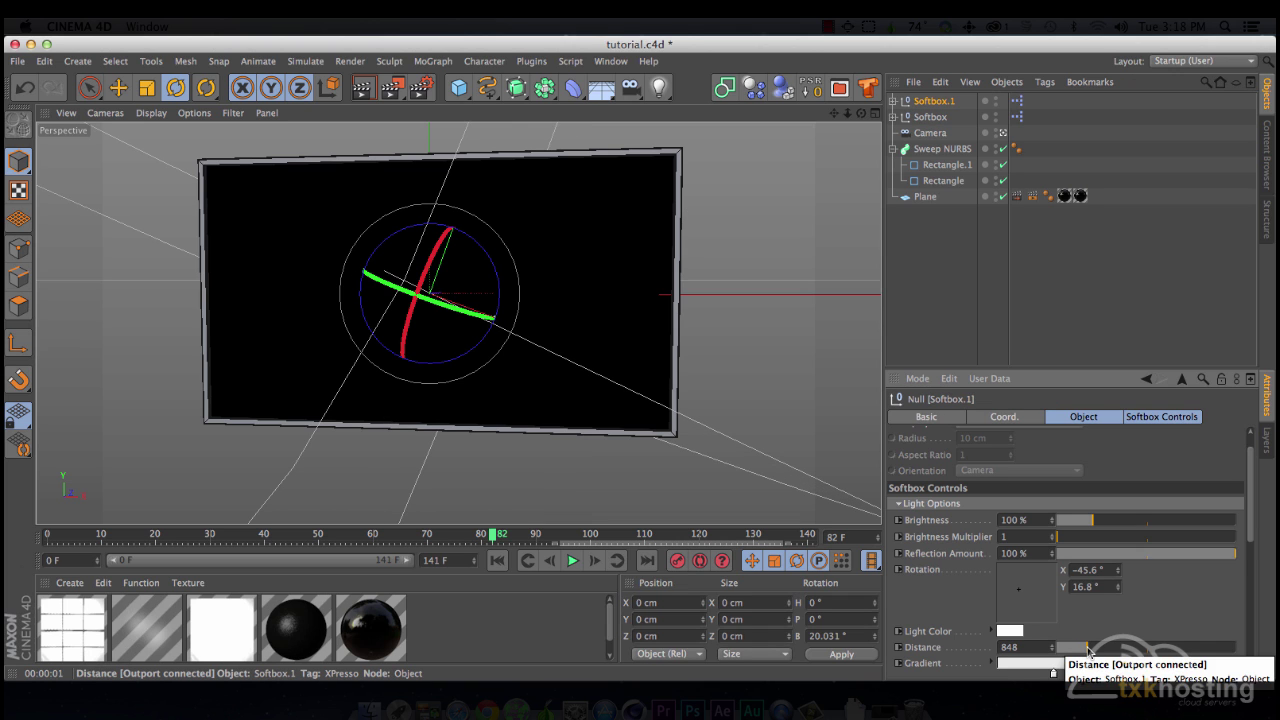
pyautogui.click(930, 117)
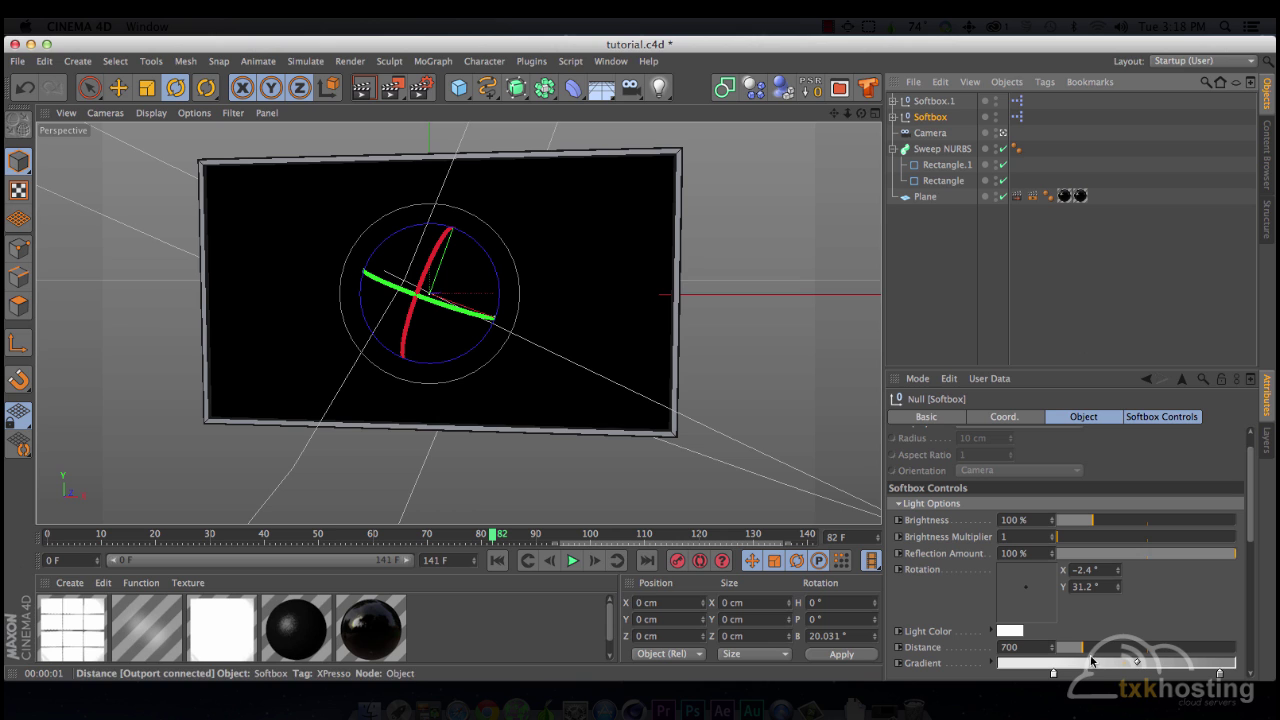
pyautogui.moveTo(1091, 661); pyautogui.dragTo(1093, 655)
pyautogui.hotkey('ctrl', 'r')
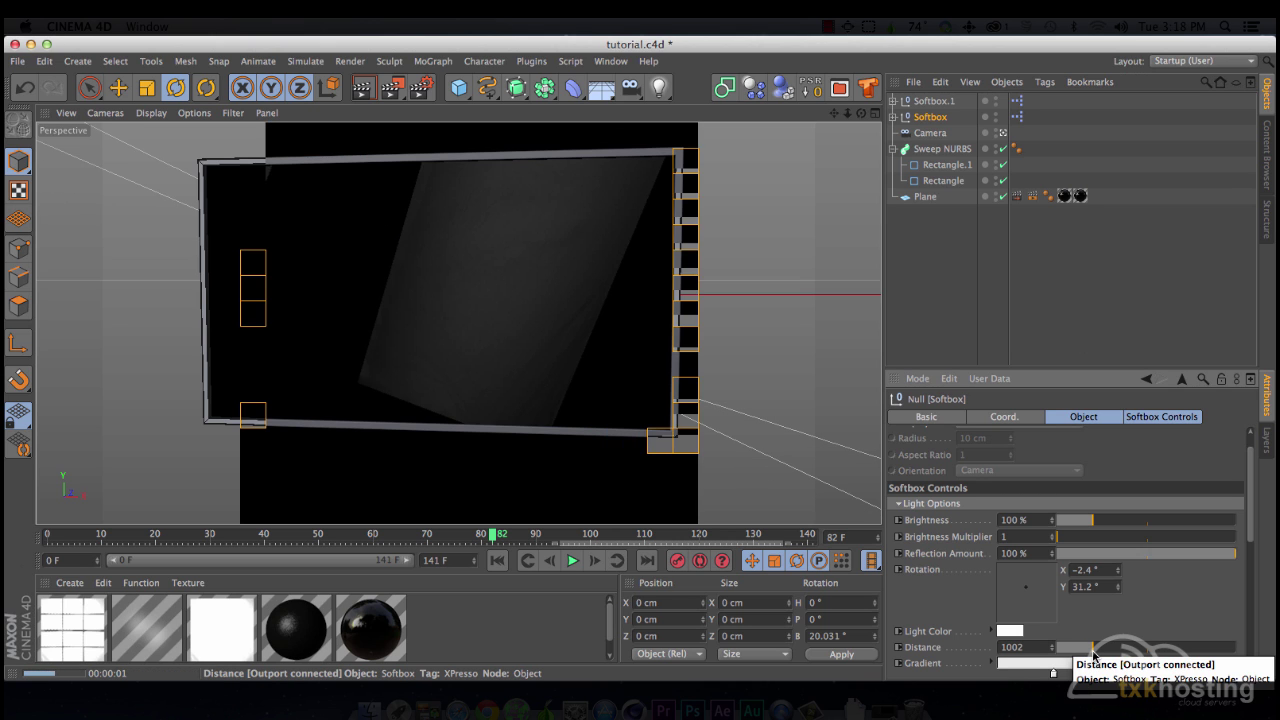
pyautogui.click(939, 118)
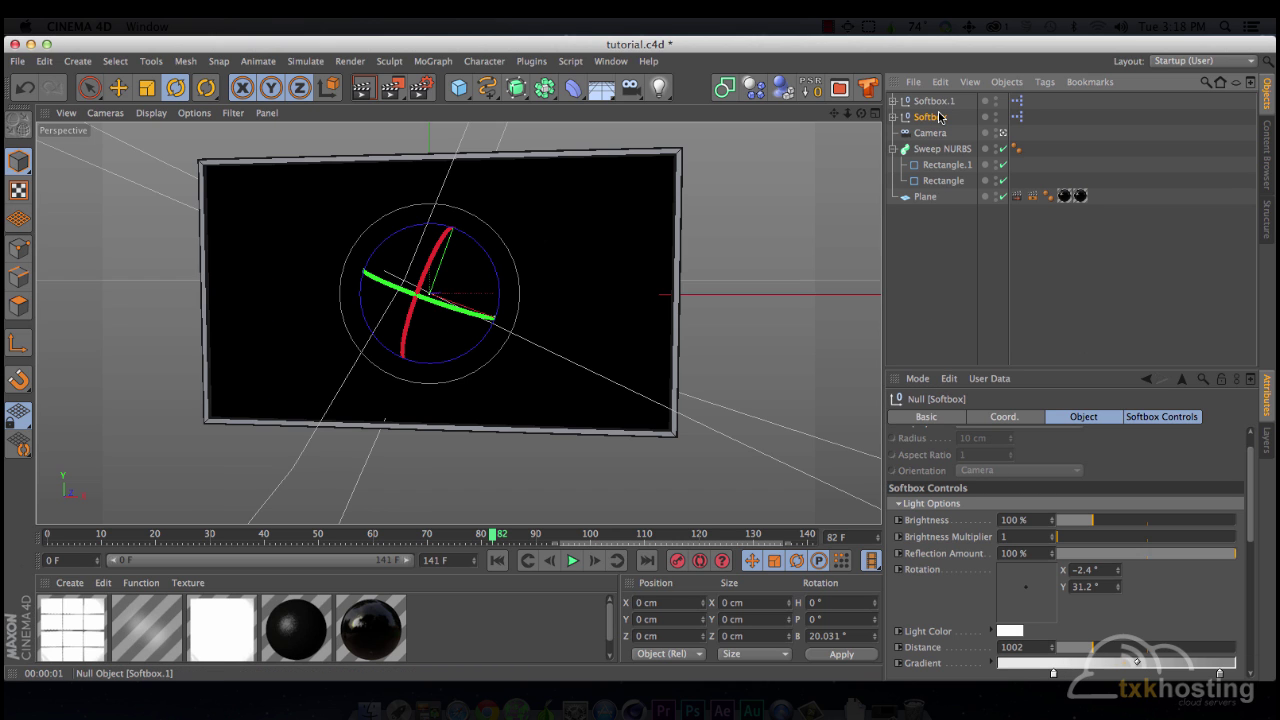
# Step: Re-aim the original Softbox and render at several frames, including frame 117
pyautogui.click(941, 102)
pyautogui.click(938, 116)
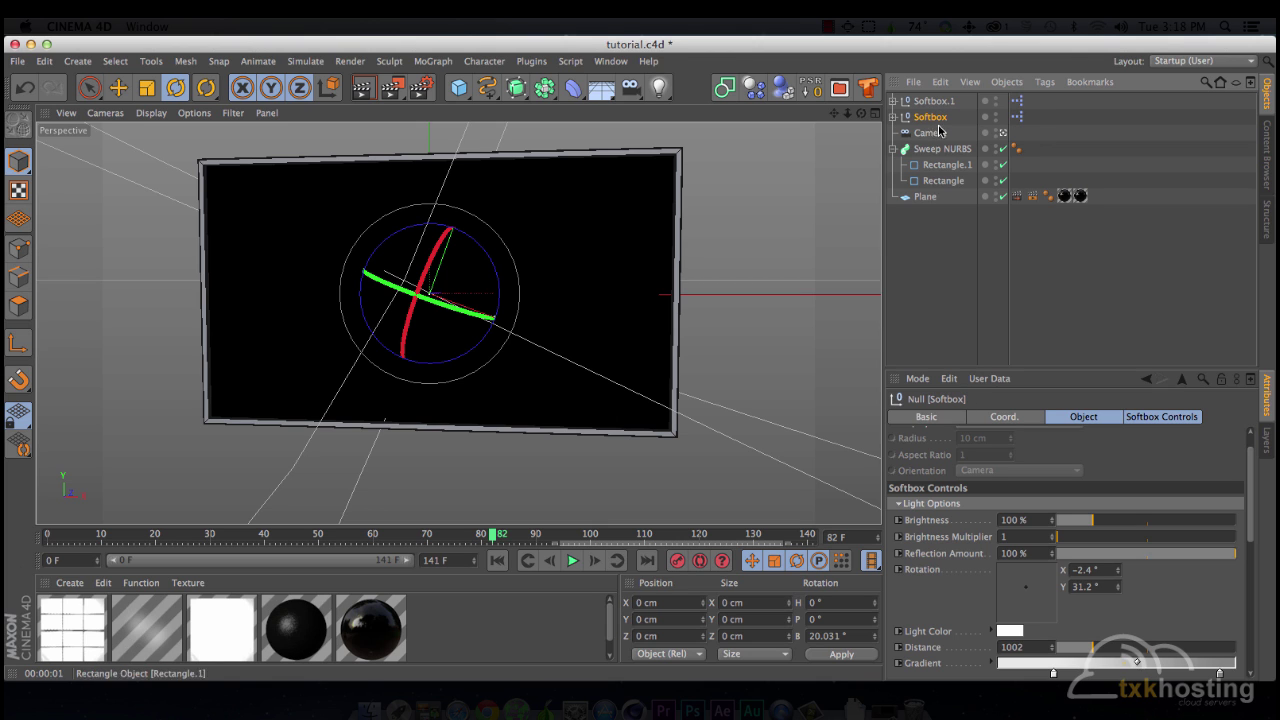
pyautogui.moveTo(1024, 585); pyautogui.dragTo(1025, 589)
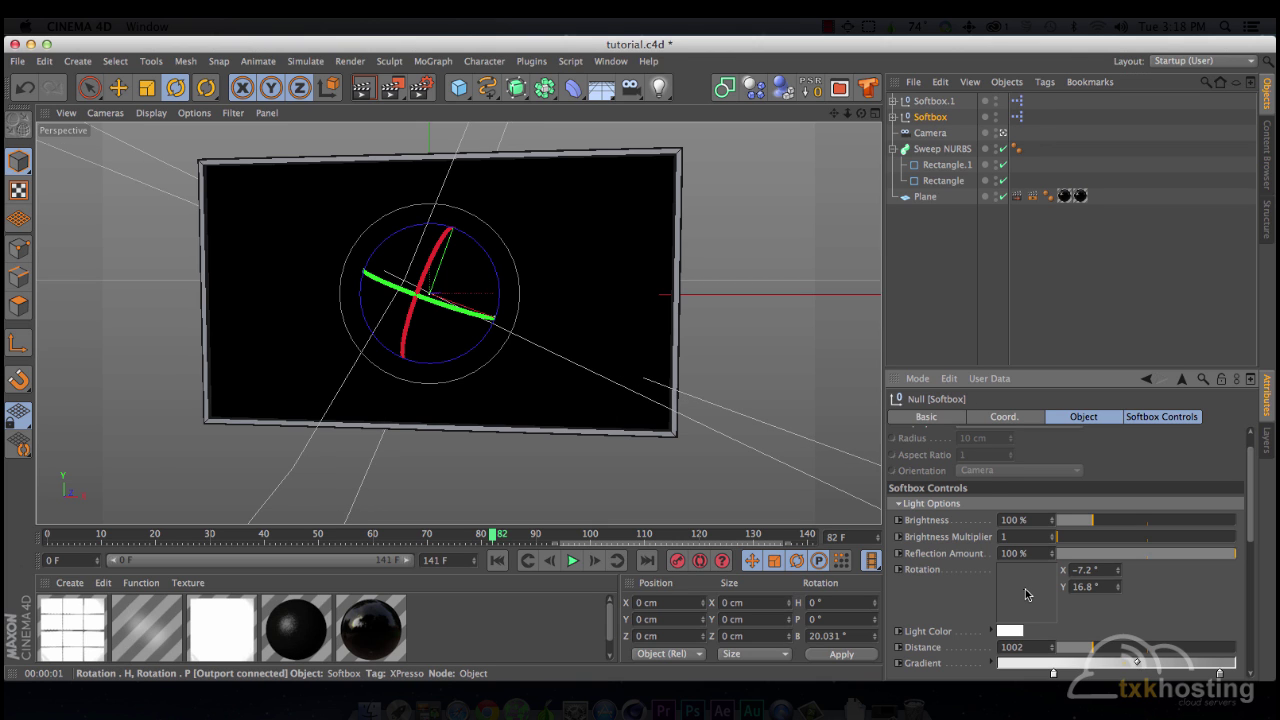
pyautogui.hotkey('ctrl', 'r')
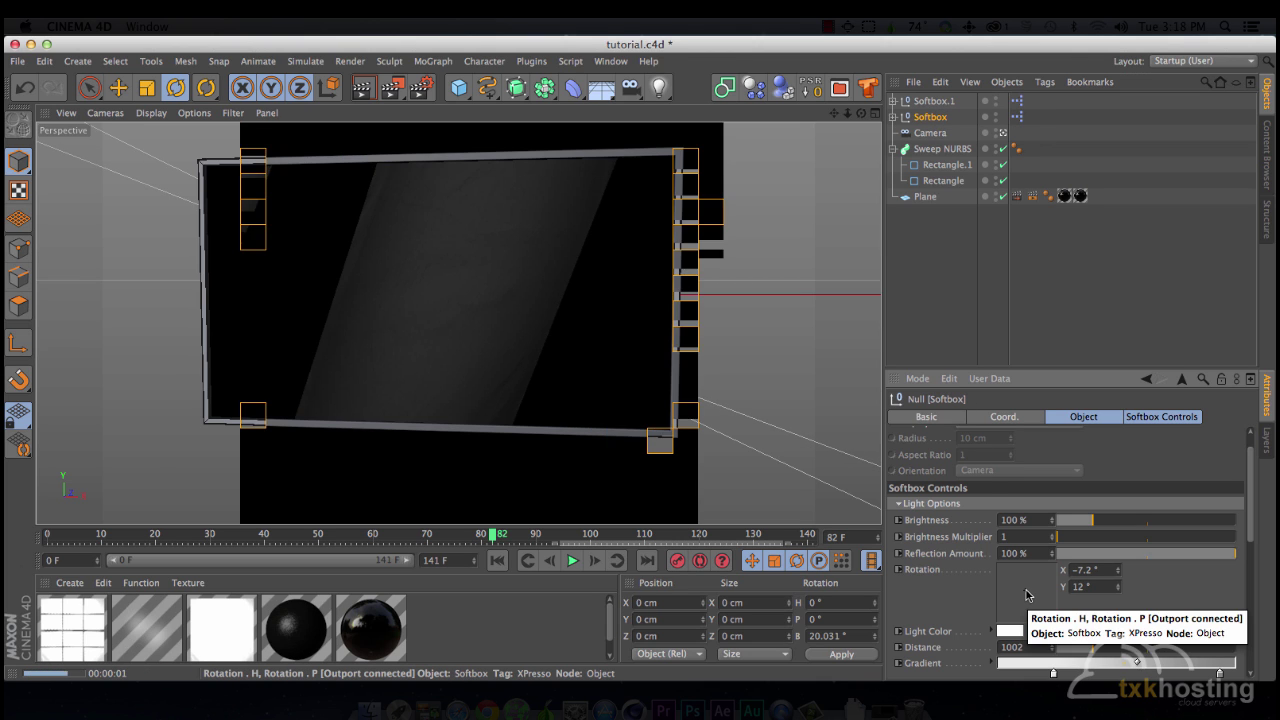
pyautogui.click(1026, 595)
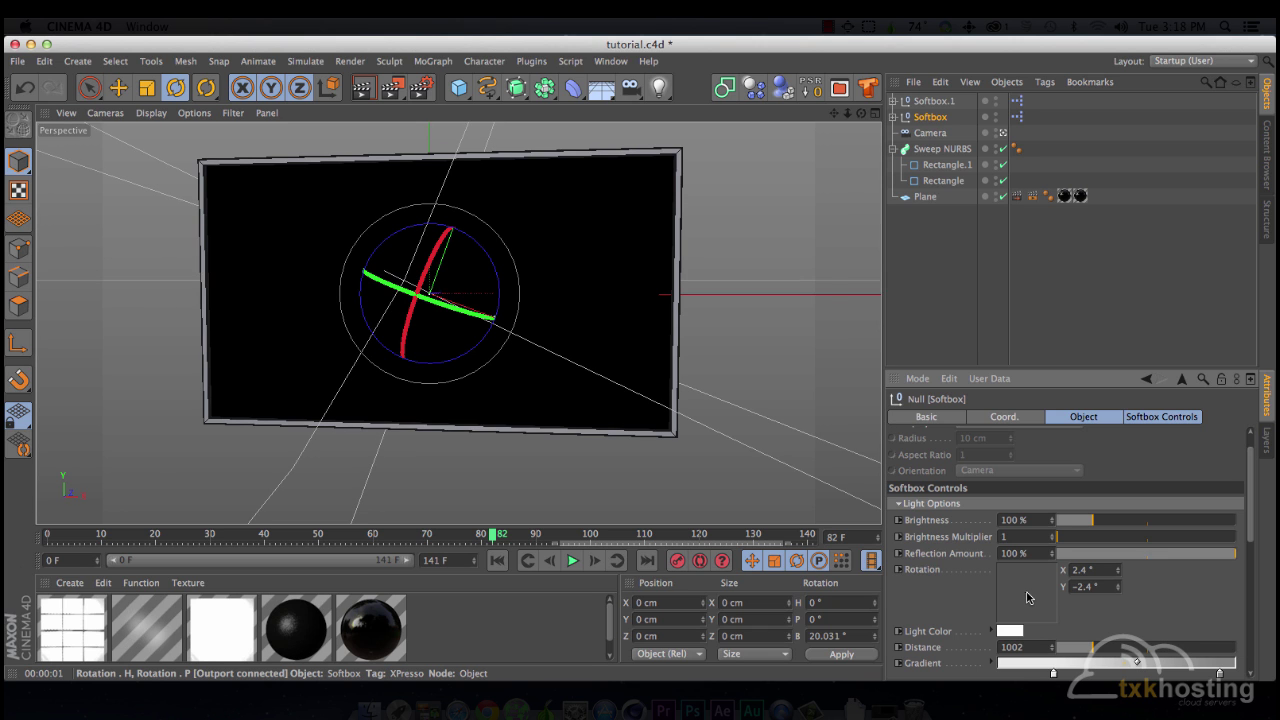
pyautogui.hotkey('ctrl', 'r')
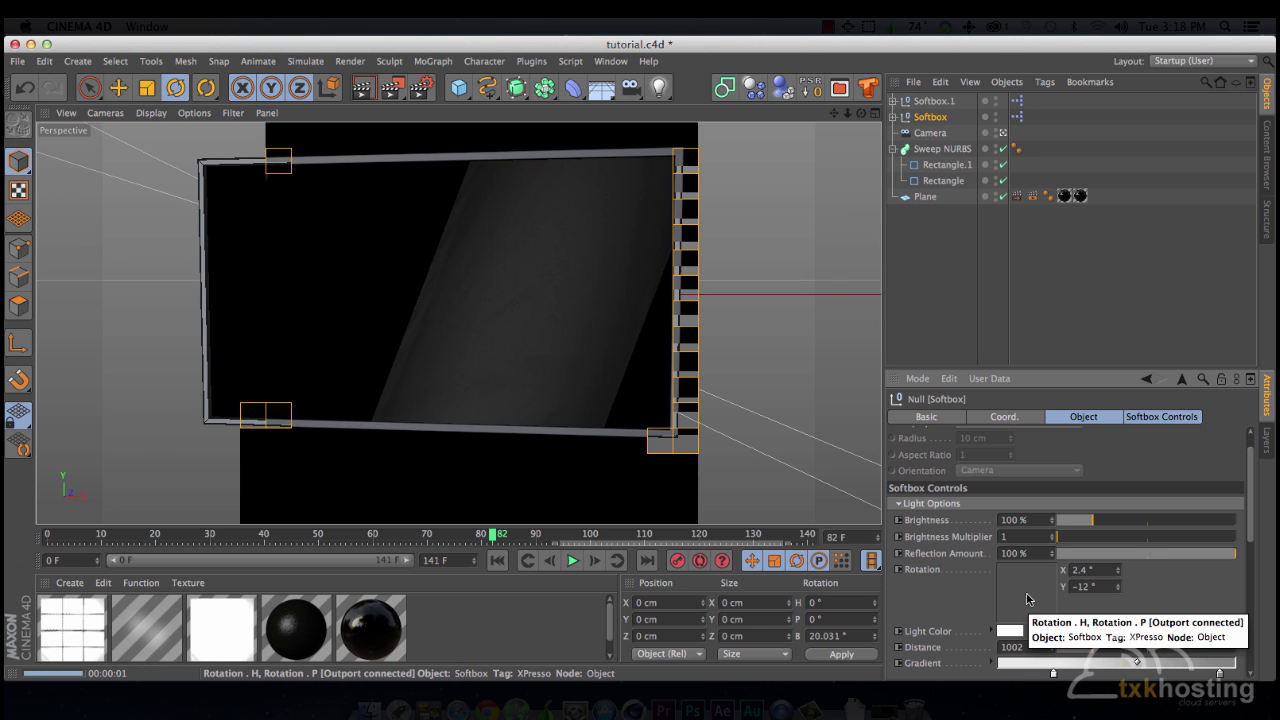
pyautogui.click(572, 561)
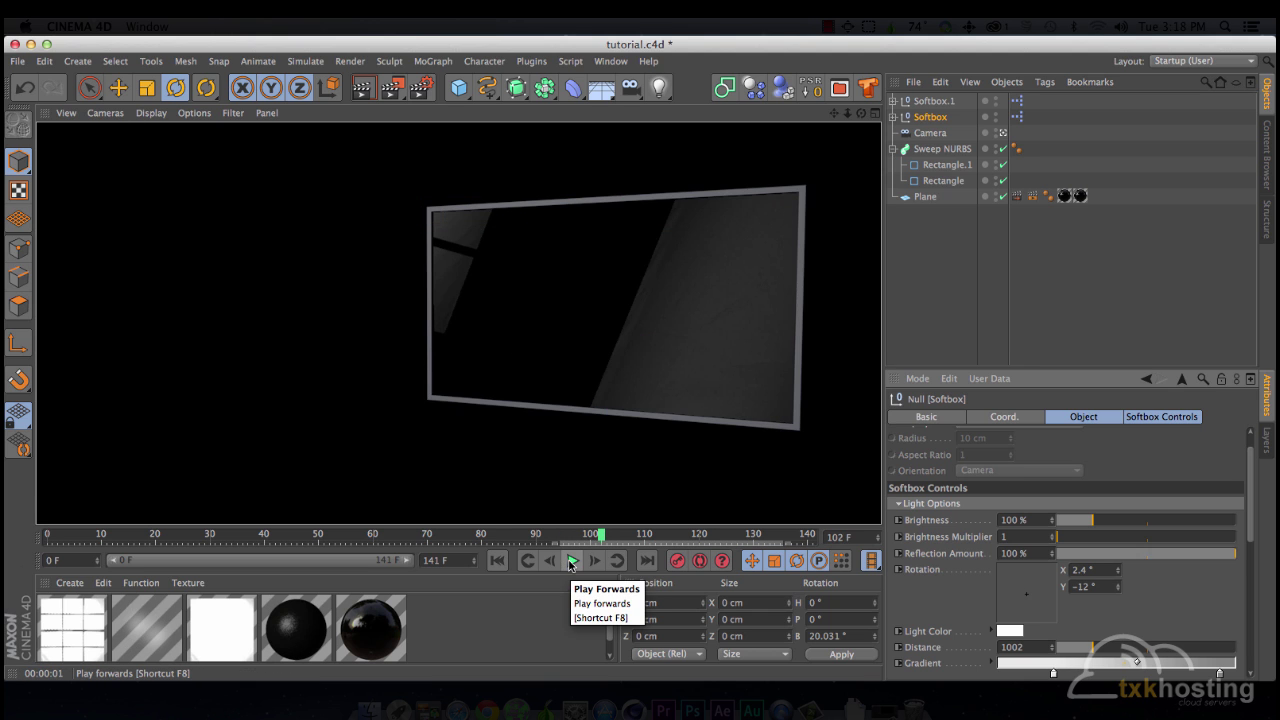
pyautogui.hotkey('ctrl', 'r')
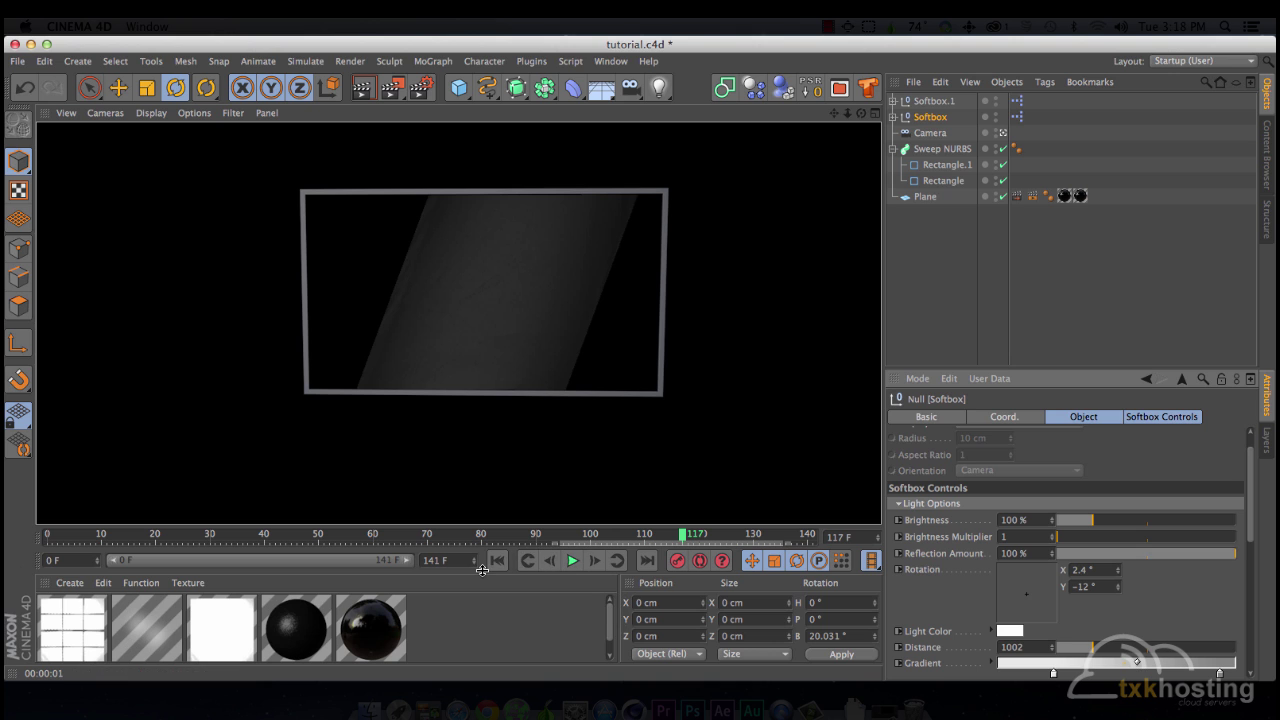
# Step: Create Mat.1 on the Sweep NURBS frame with grey 86 colour and 10% reflection
pyautogui.doubleClick(479, 629)
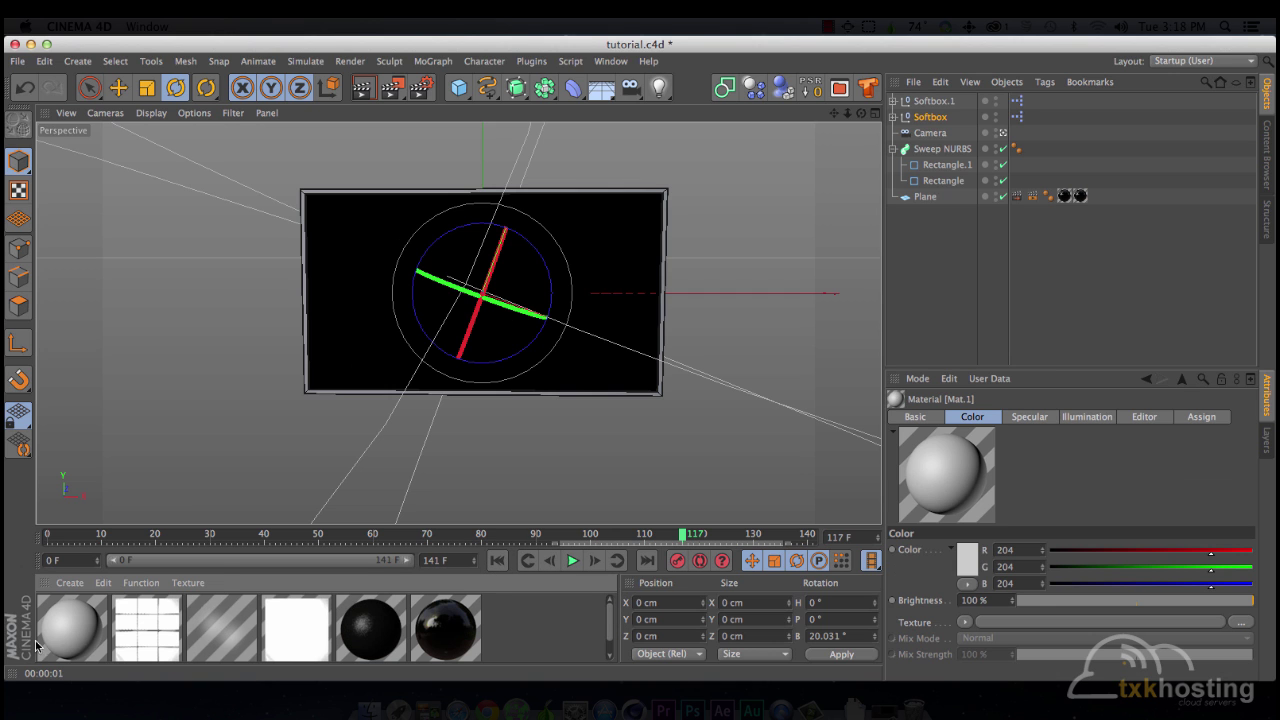
pyautogui.moveTo(85, 645); pyautogui.dragTo(311, 343)
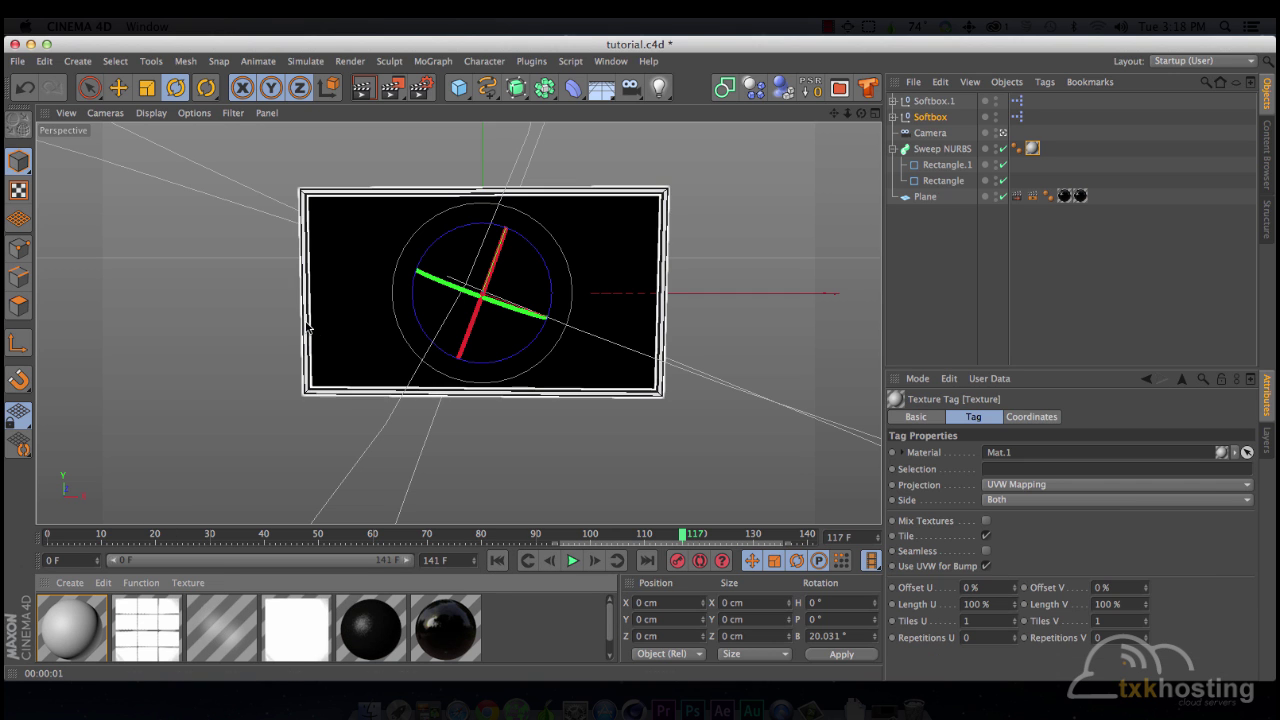
pyautogui.doubleClick(80, 642)
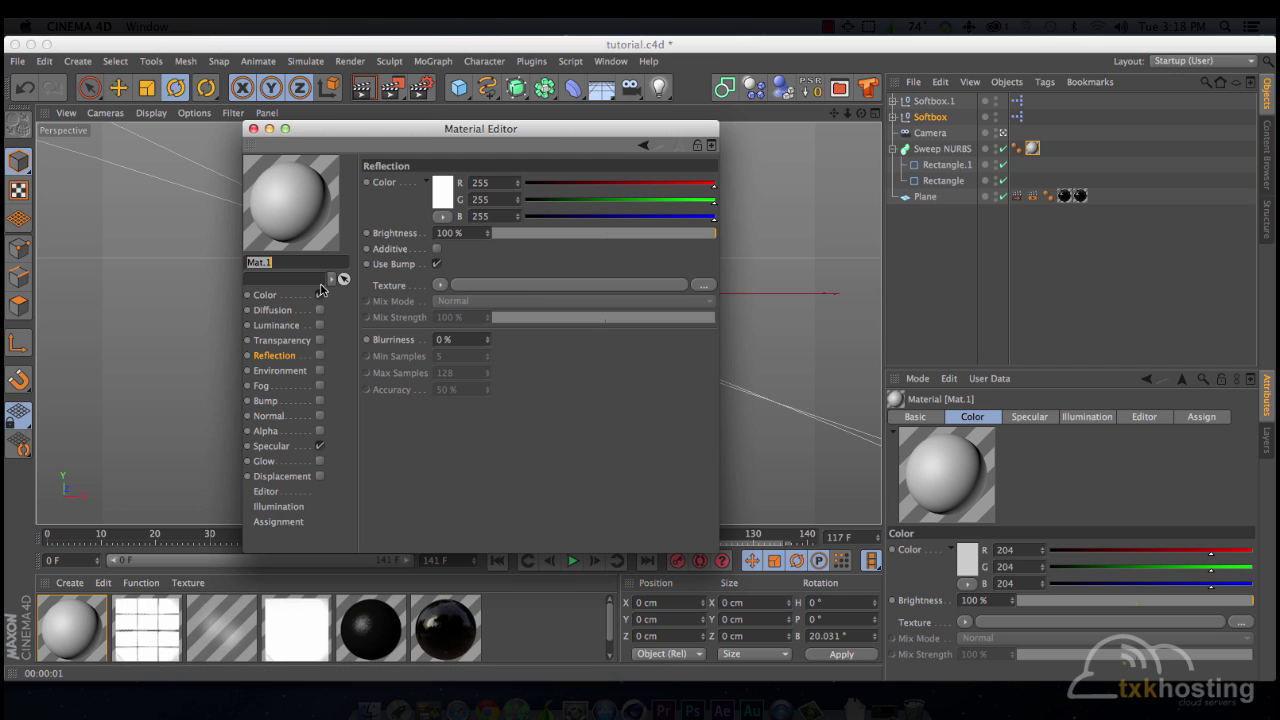
pyautogui.click(264, 295)
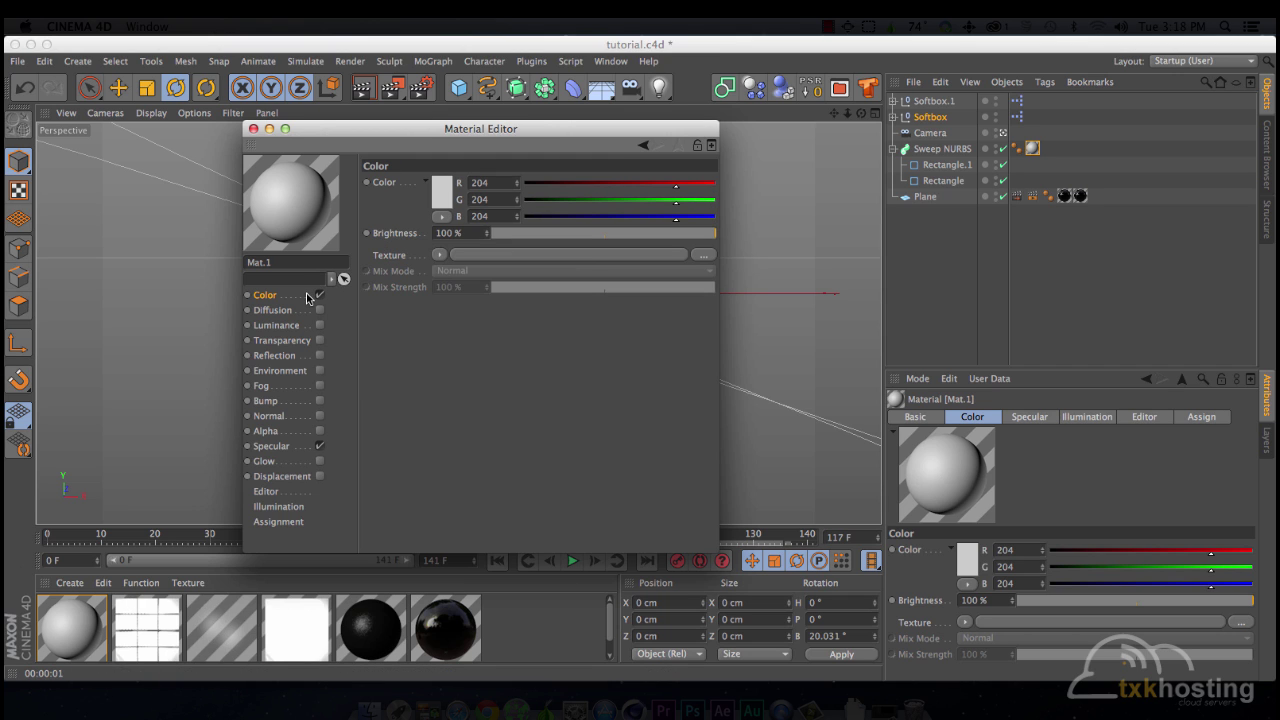
pyautogui.click(444, 199)
pyautogui.click(483, 265)
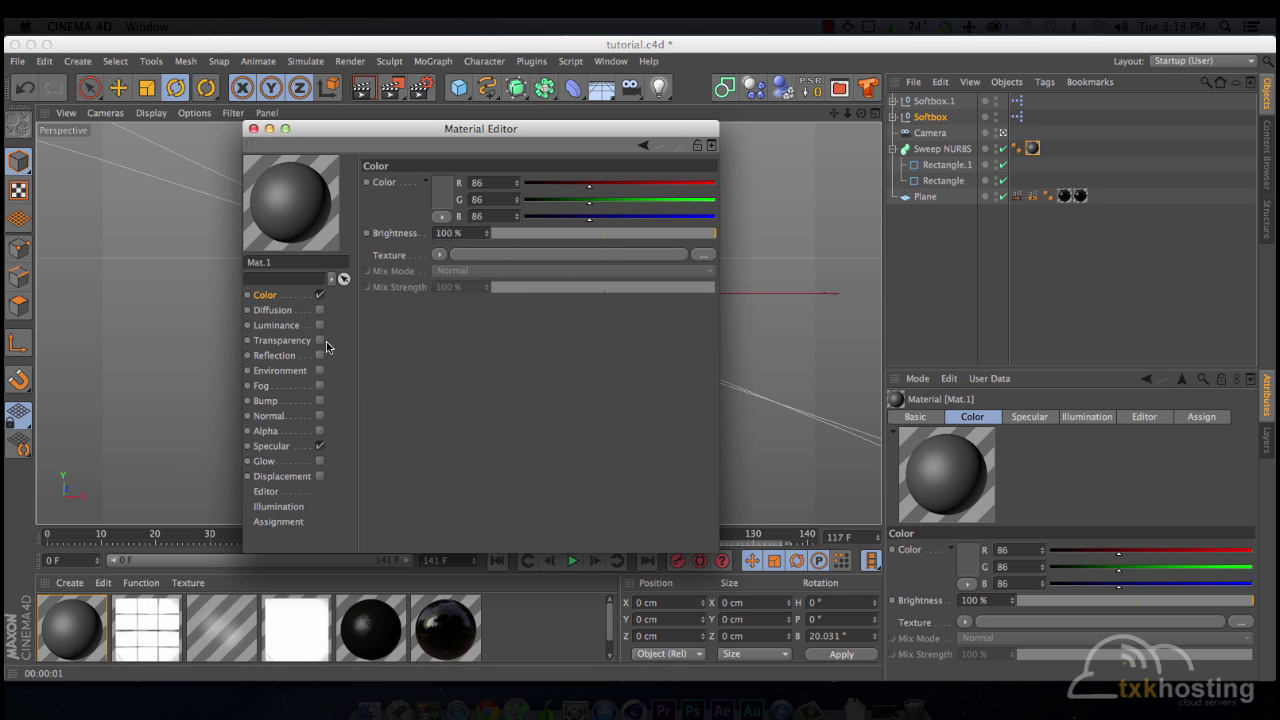
pyautogui.click(320, 355)
pyautogui.click(515, 236)
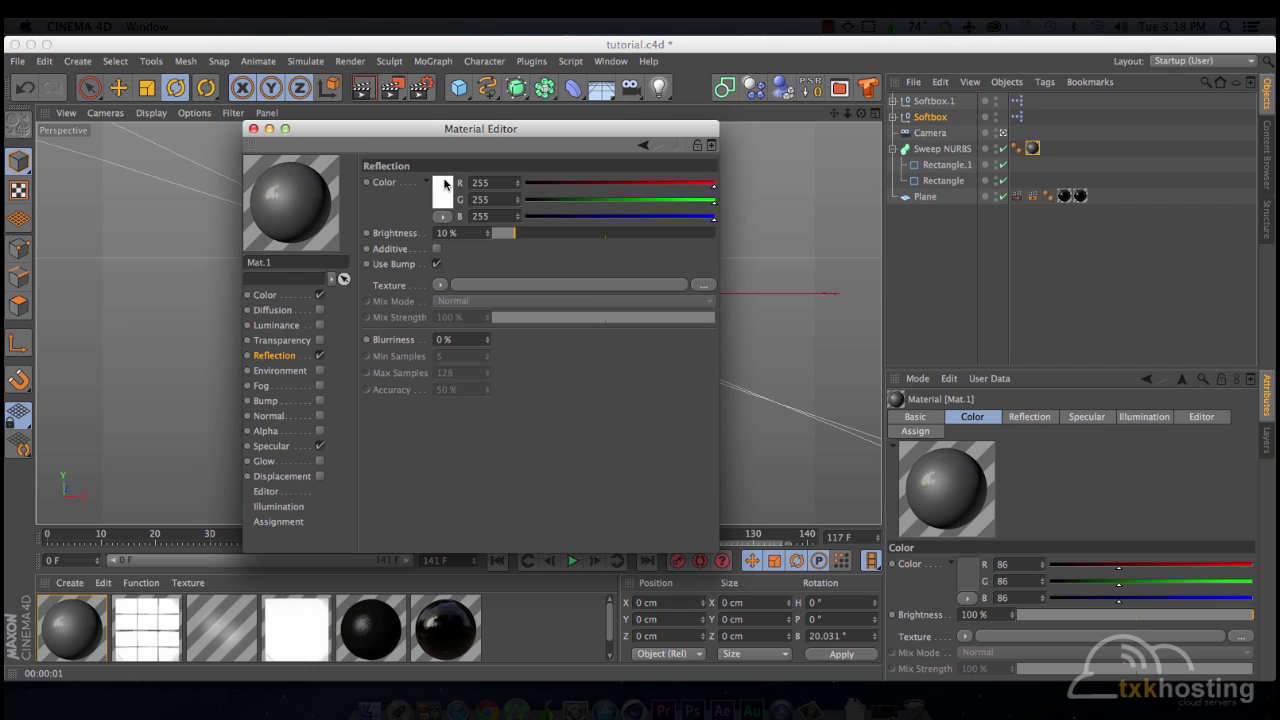
pyautogui.click(265, 129)
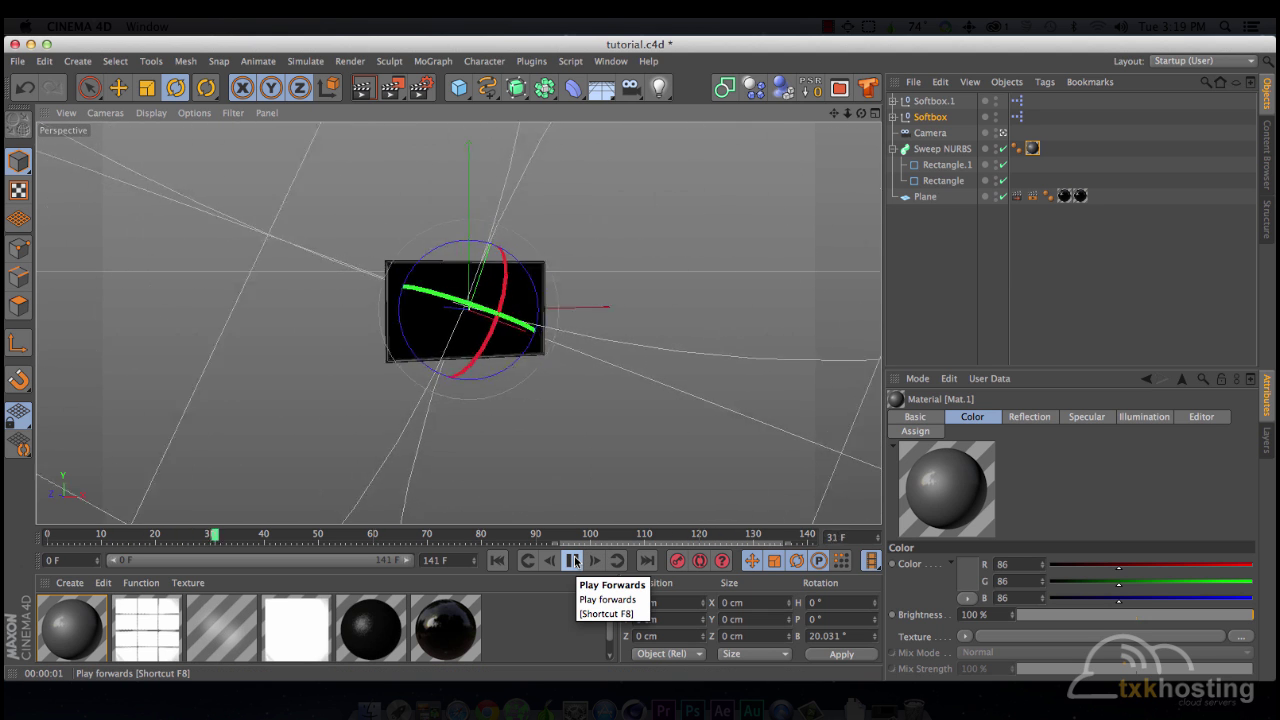
# Step: Stop playback at frame 61 and darken Mat.1's colour to grey 39
pyautogui.click(573, 561)
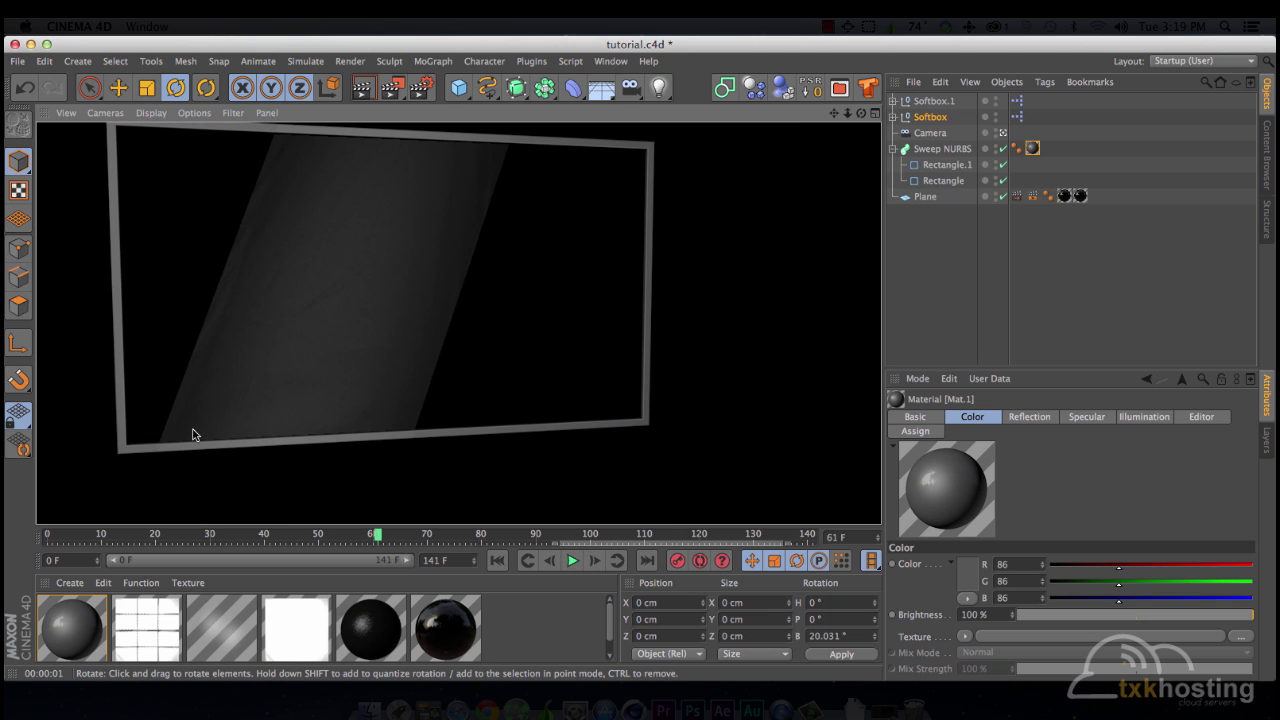
pyautogui.doubleClick(82, 622)
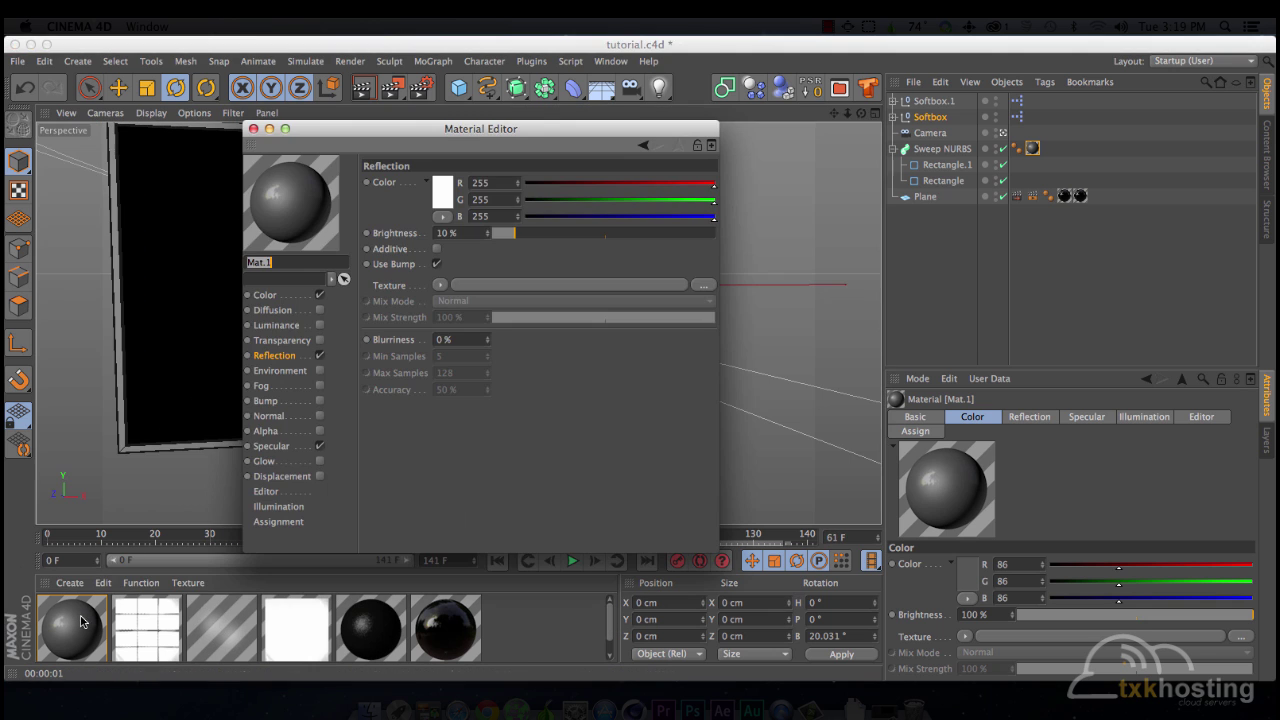
pyautogui.click(298, 296)
pyautogui.click(438, 200)
pyautogui.click(349, 226)
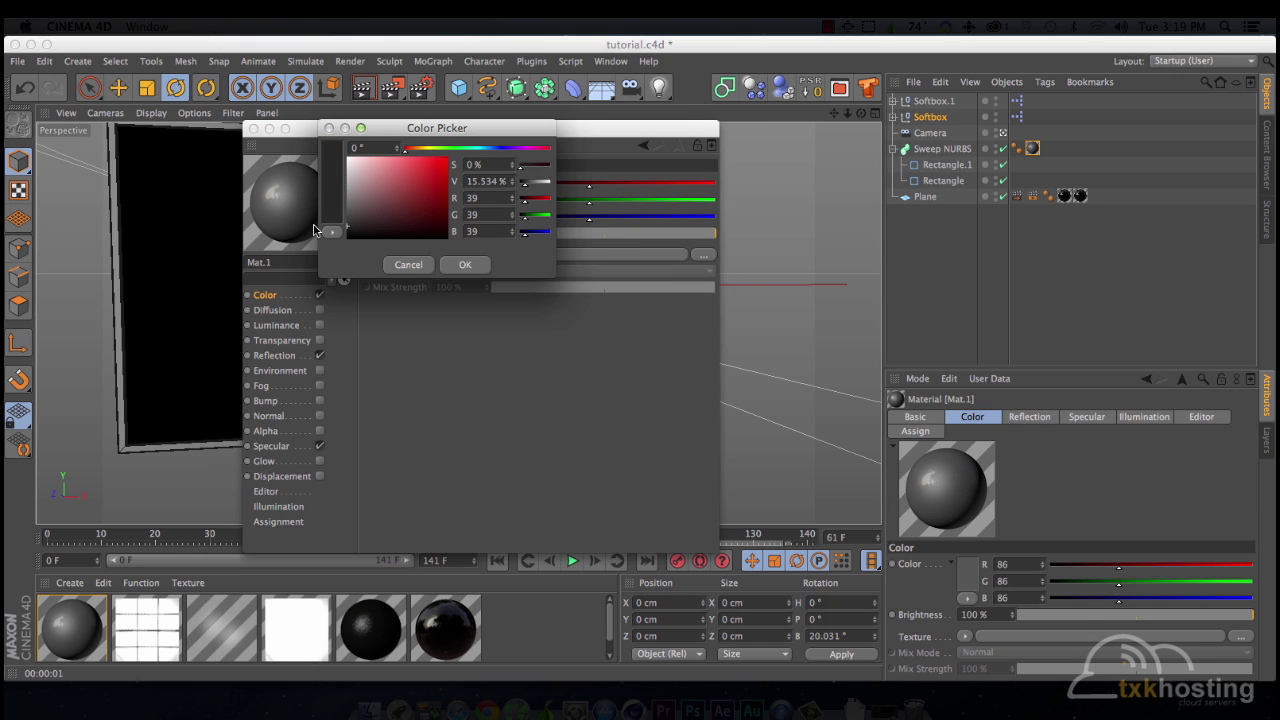
pyautogui.click(465, 264)
# Step: Give Mat.1's reflection a Fresnel texture with 4% brightness and 44% mix strength
pyautogui.click(298, 356)
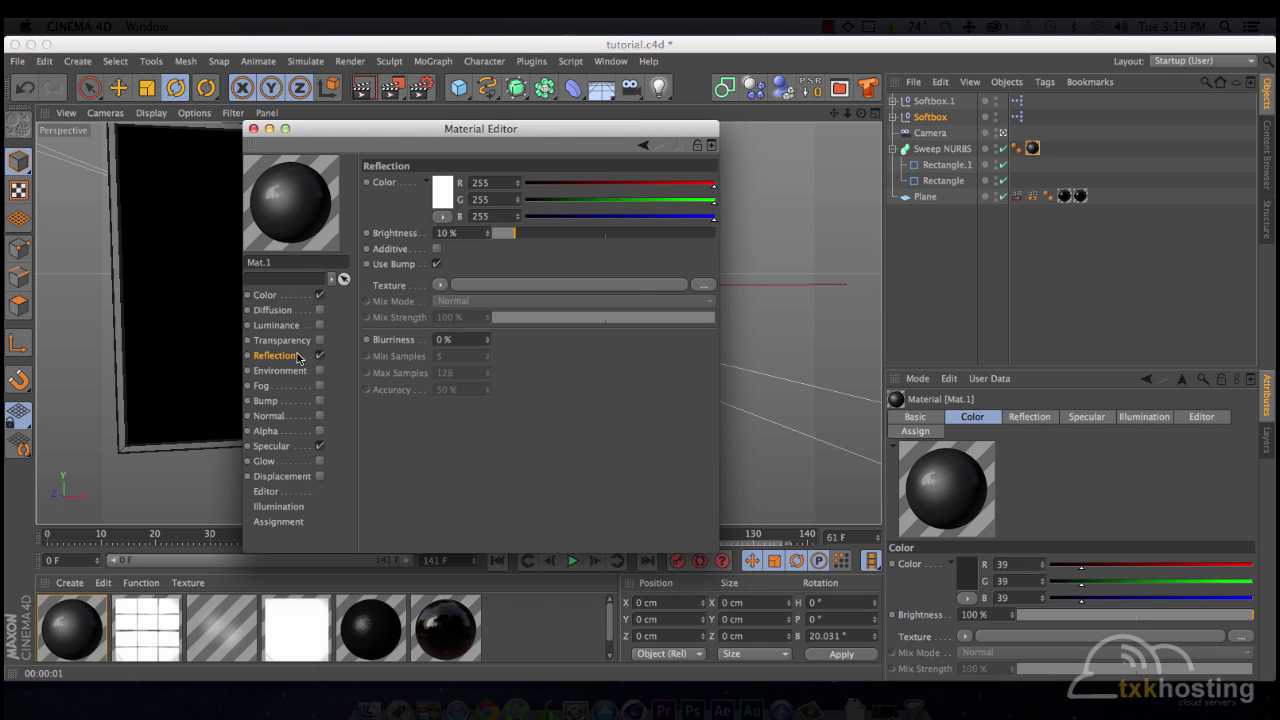
pyautogui.click(440, 284)
pyautogui.click(515, 462)
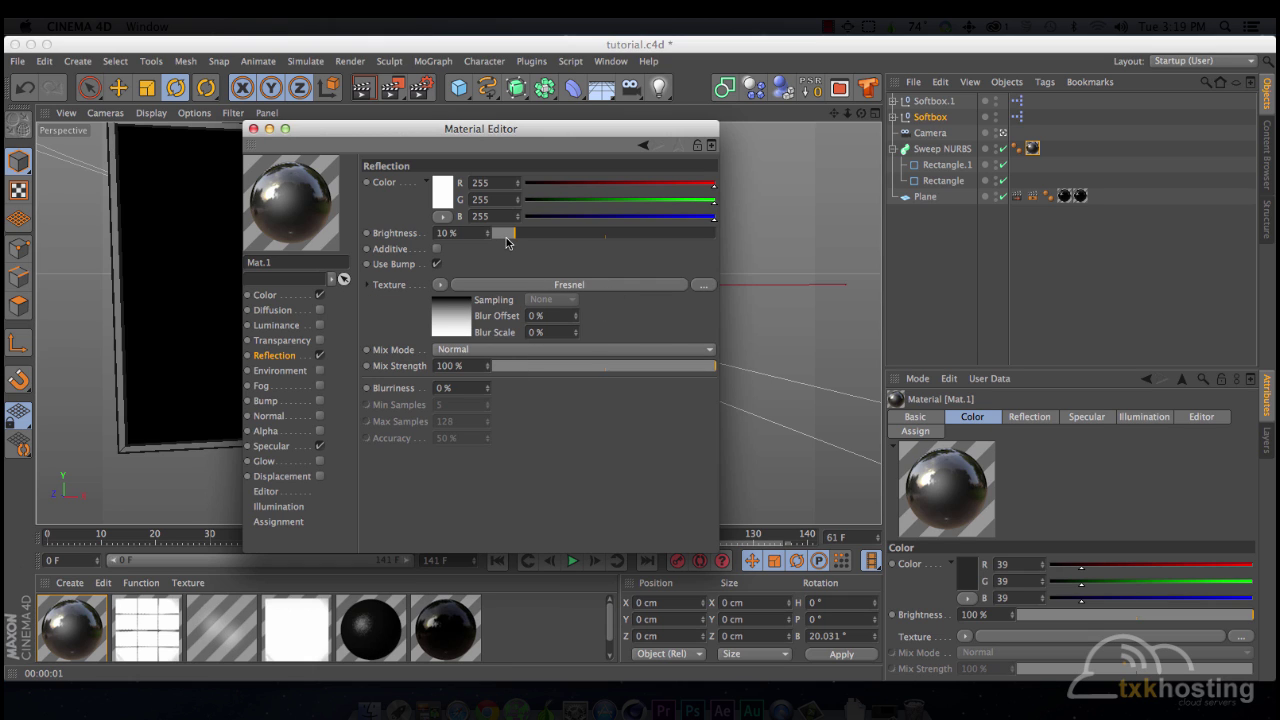
pyautogui.click(590, 366)
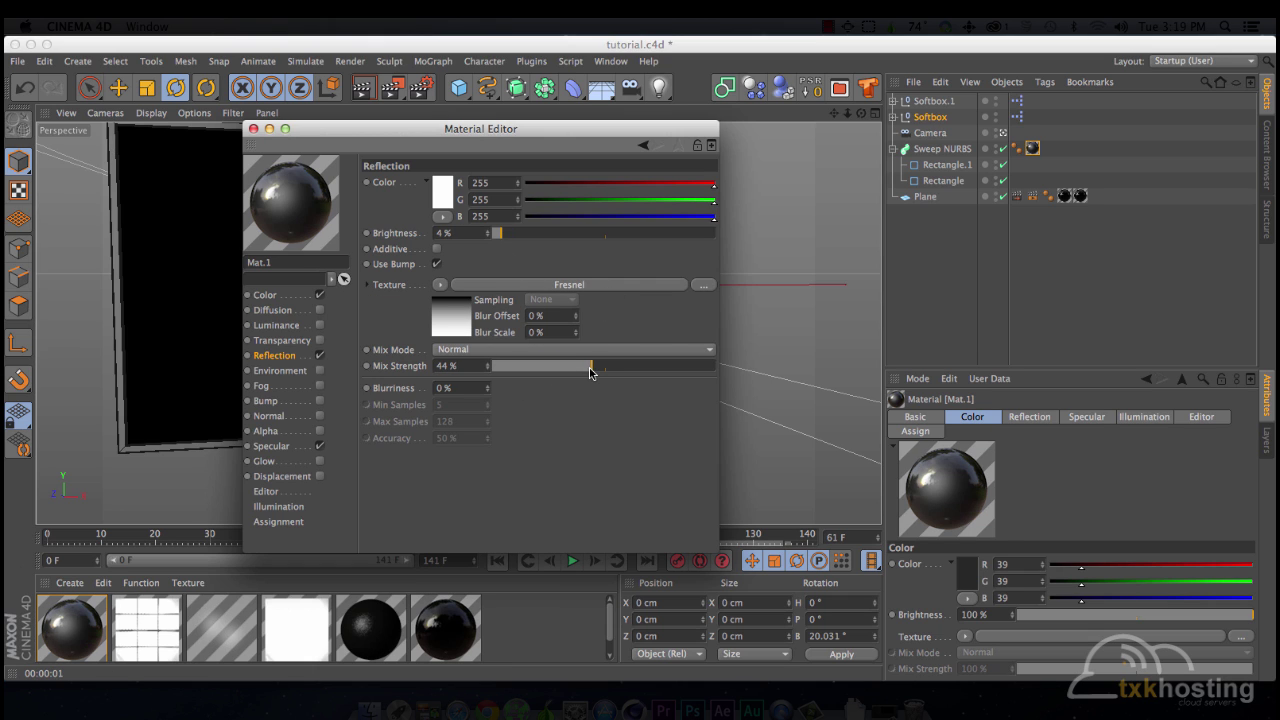
pyautogui.click(254, 128)
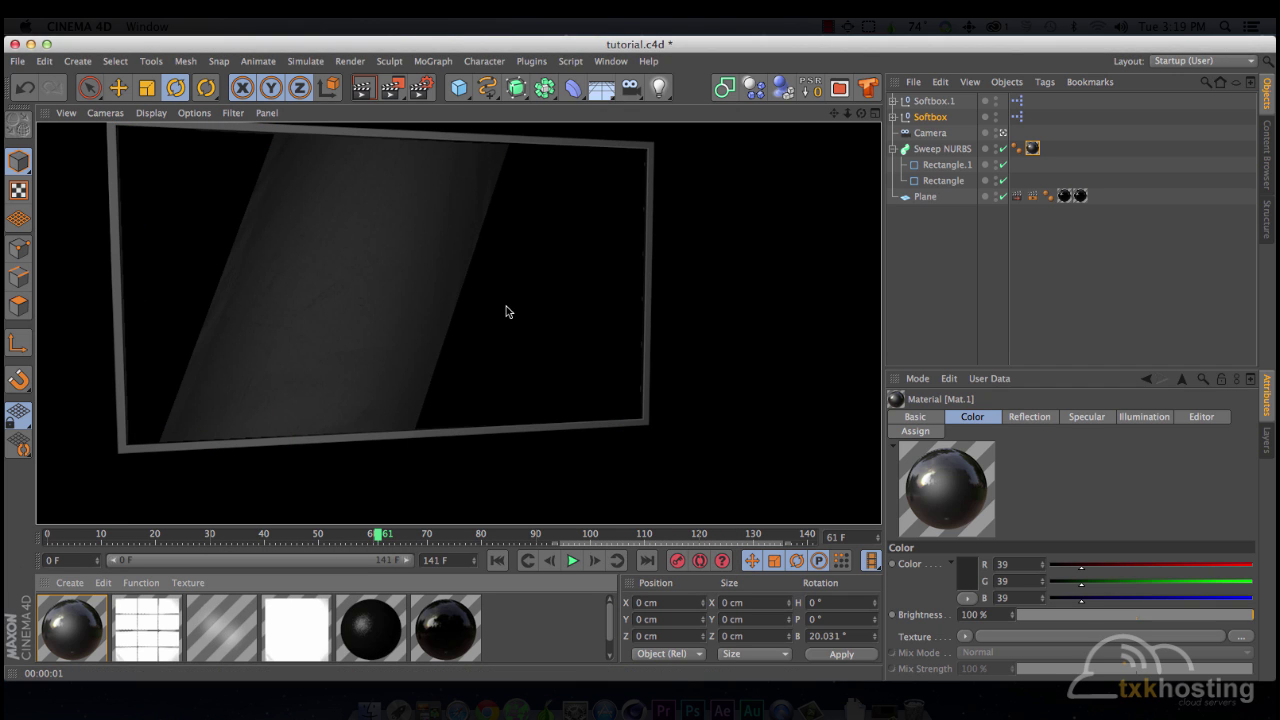
# Step: Try rounding the outer Rectangle path's corners, then turn the rounding back off
pyautogui.click(938, 149)
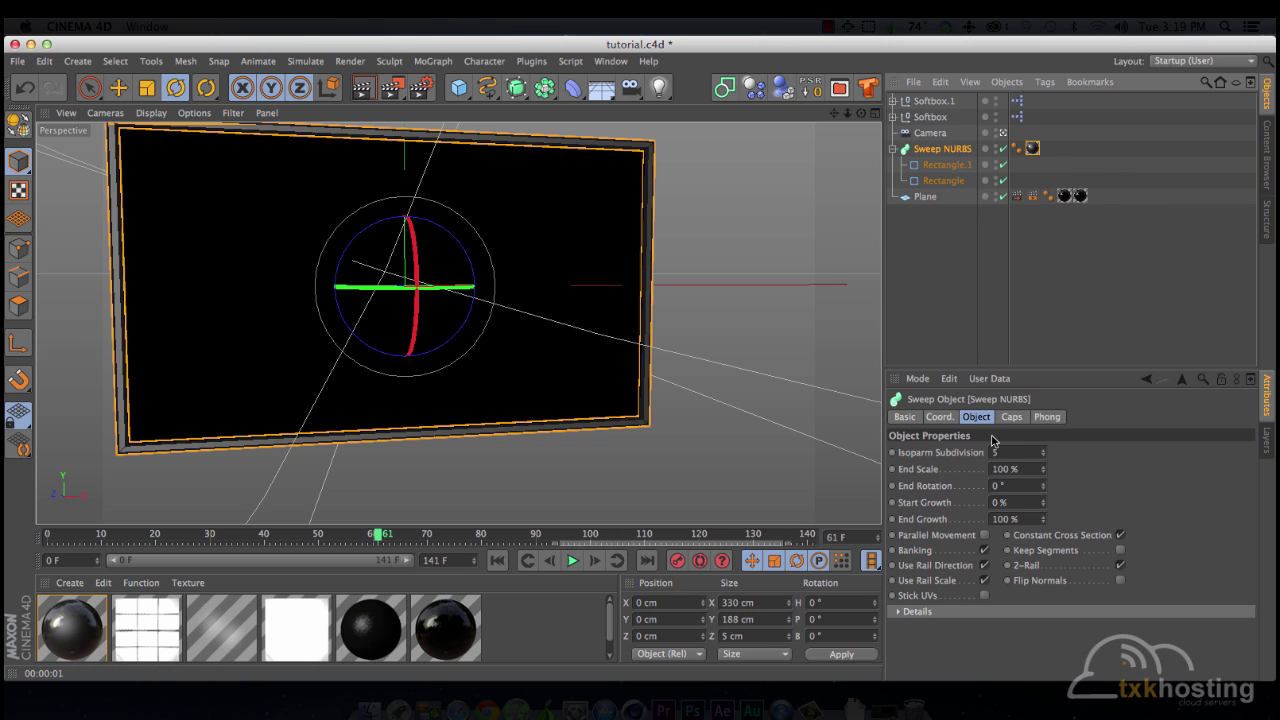
pyautogui.click(948, 166)
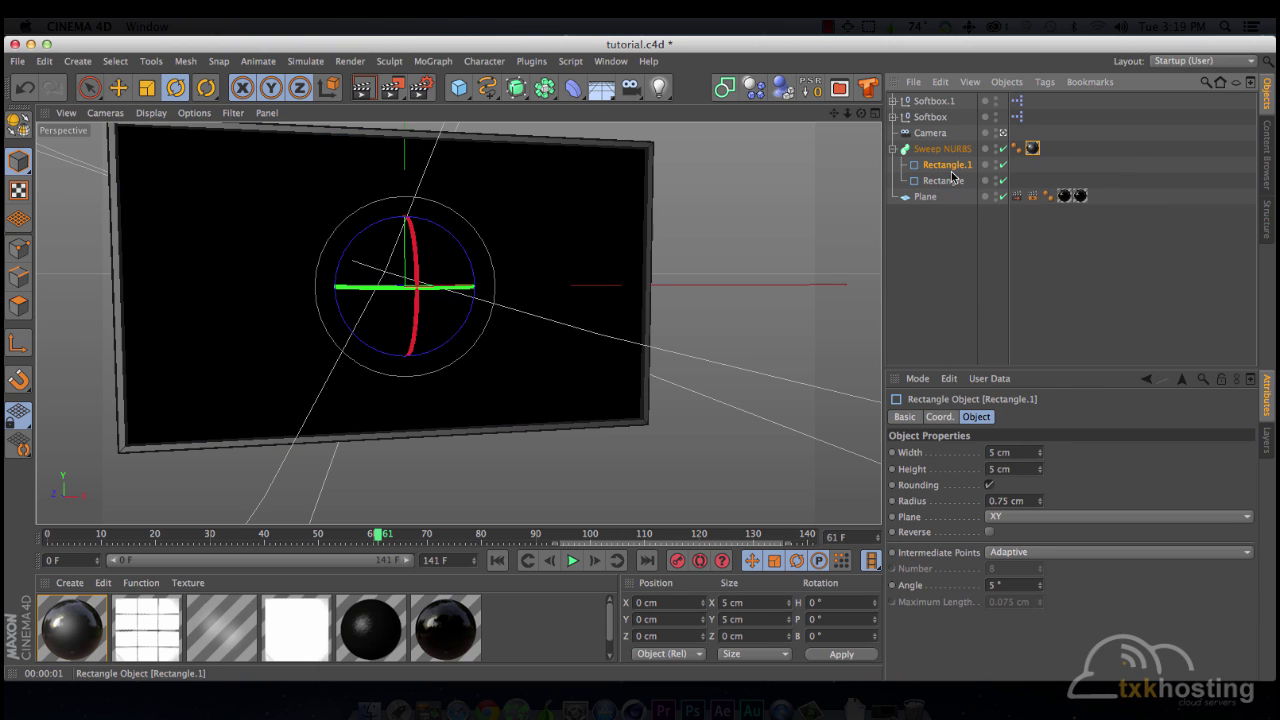
pyautogui.click(943, 180)
pyautogui.click(989, 486)
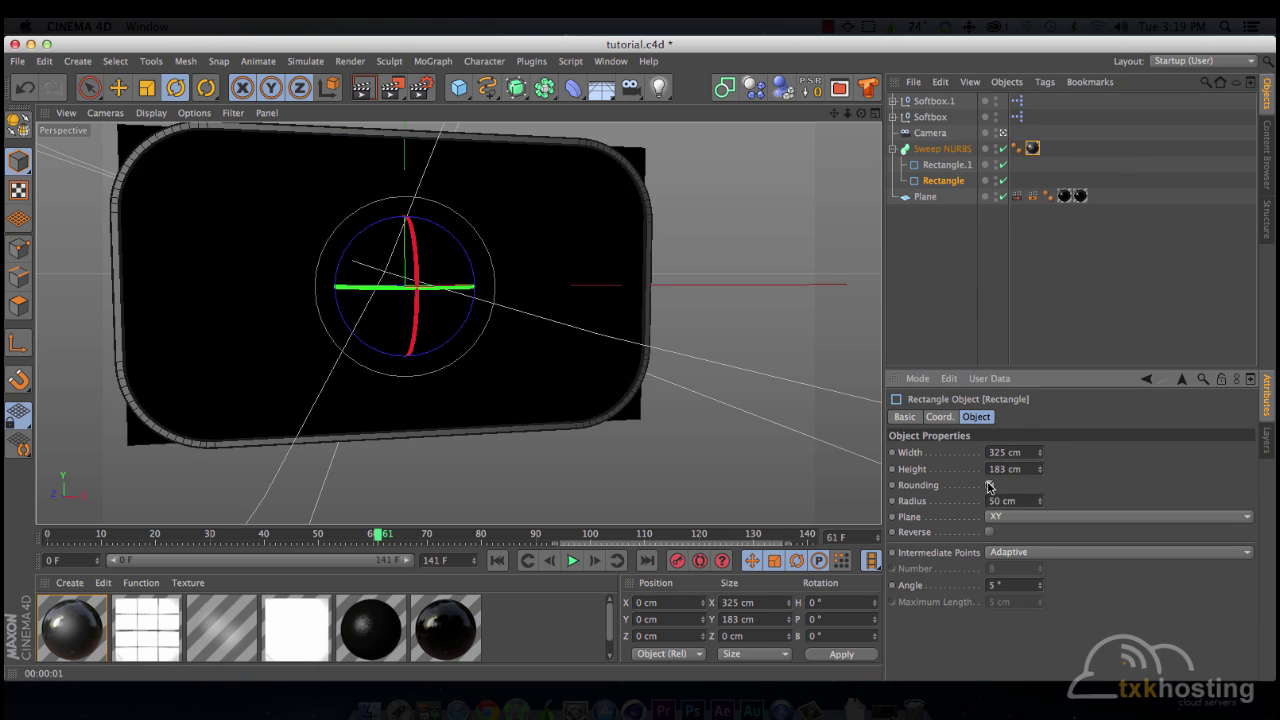
pyautogui.click(989, 486)
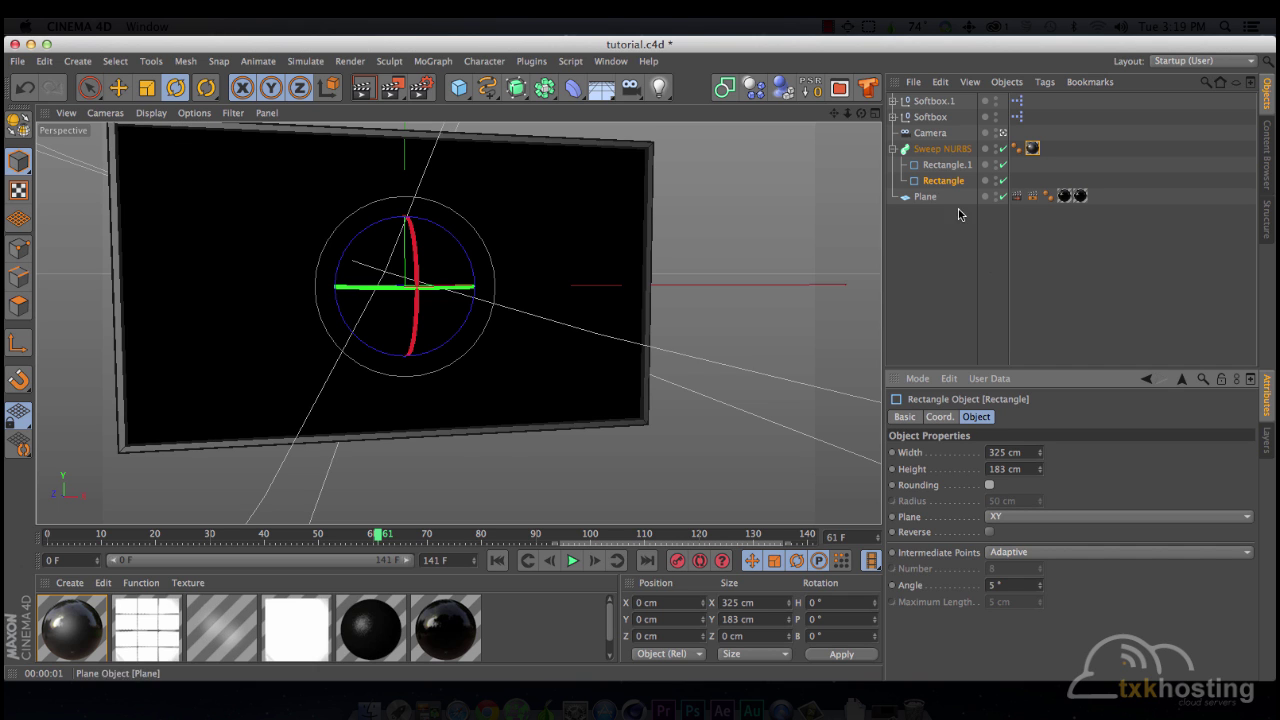
# Step: Set Rectangle.1's corner radius to 0.5 cm and preview-render the frame
pyautogui.click(942, 148)
pyautogui.click(946, 164)
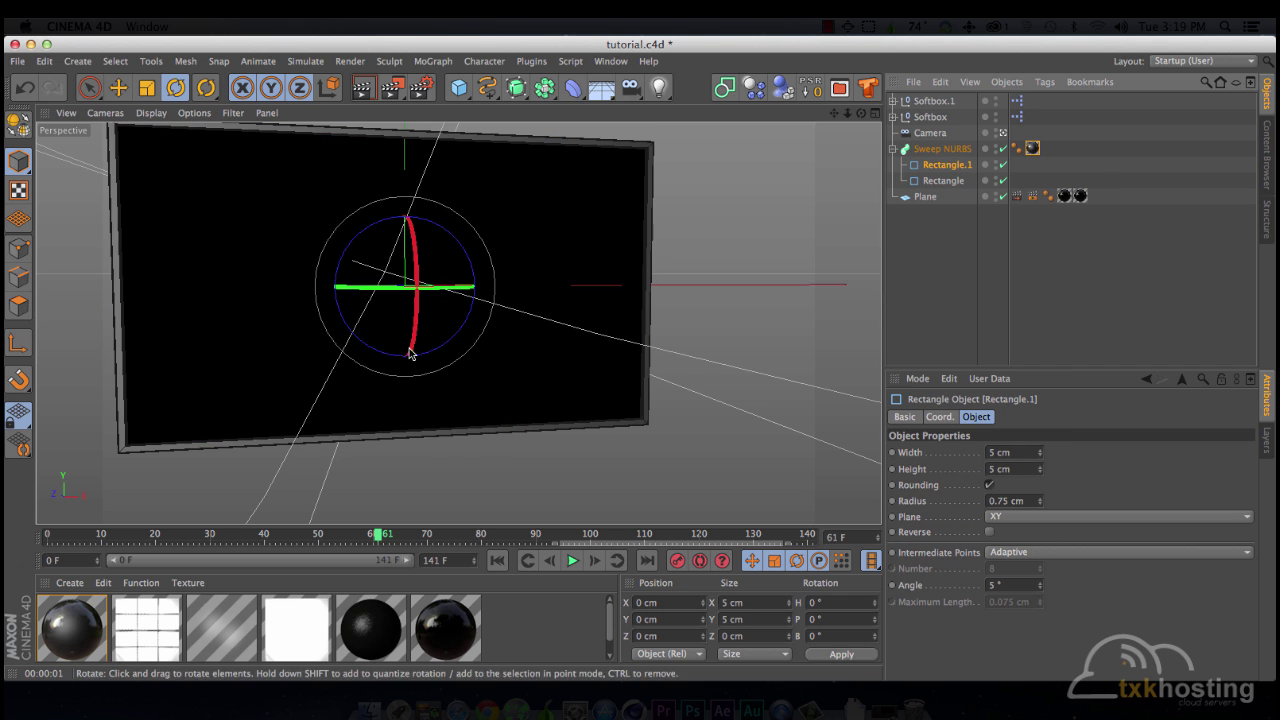
pyautogui.scroll(5, 225, 480)
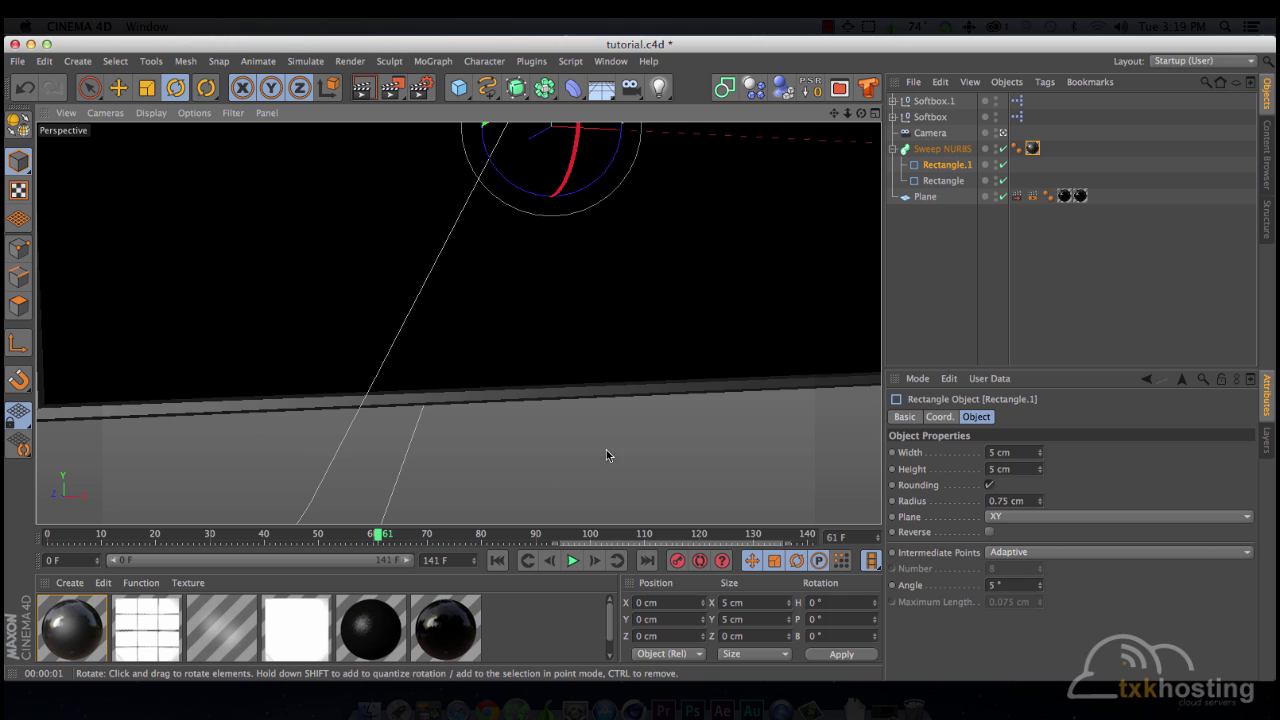
pyautogui.moveTo(861, 114); pyautogui.dragTo(457, 323)
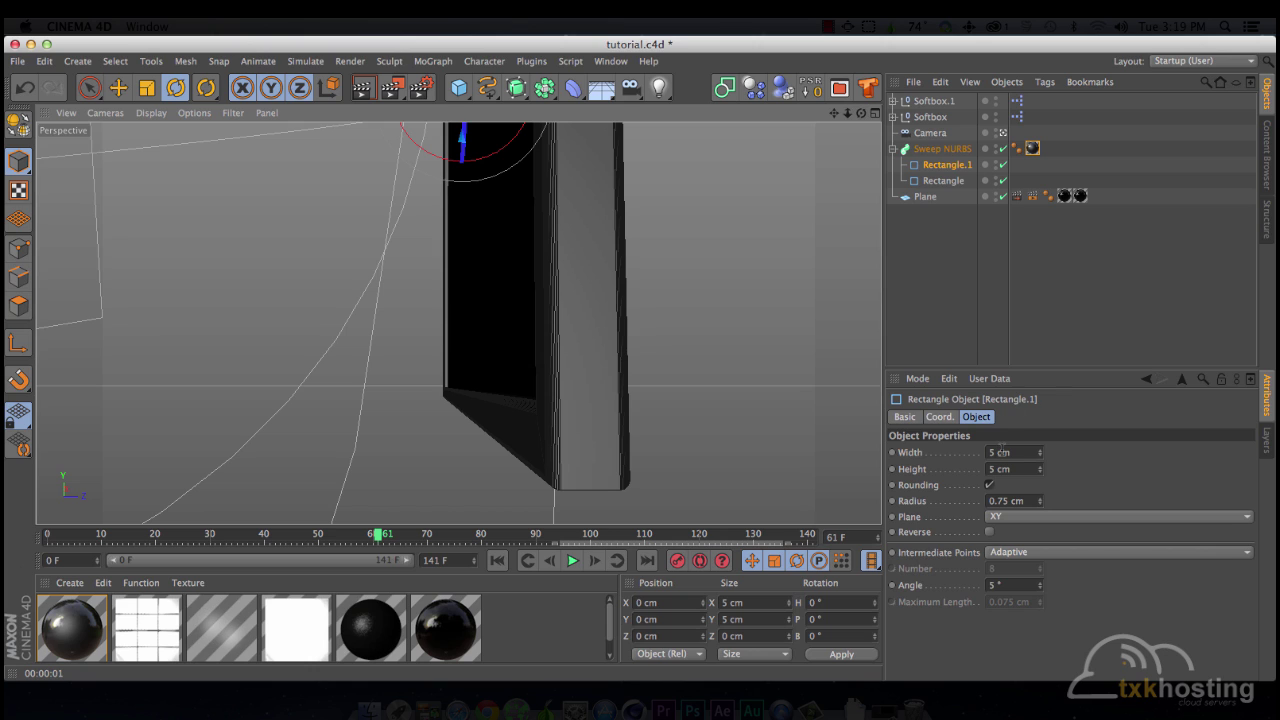
pyautogui.click(1030, 501)
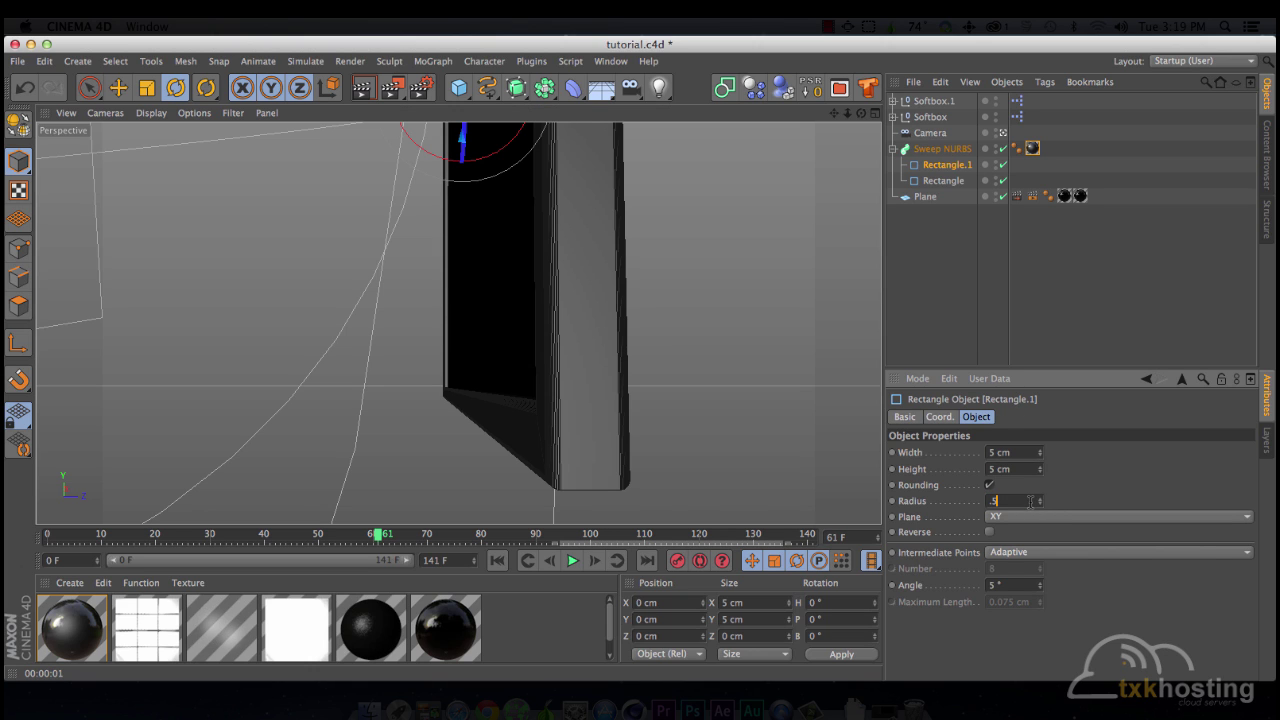
pyautogui.press('Return')
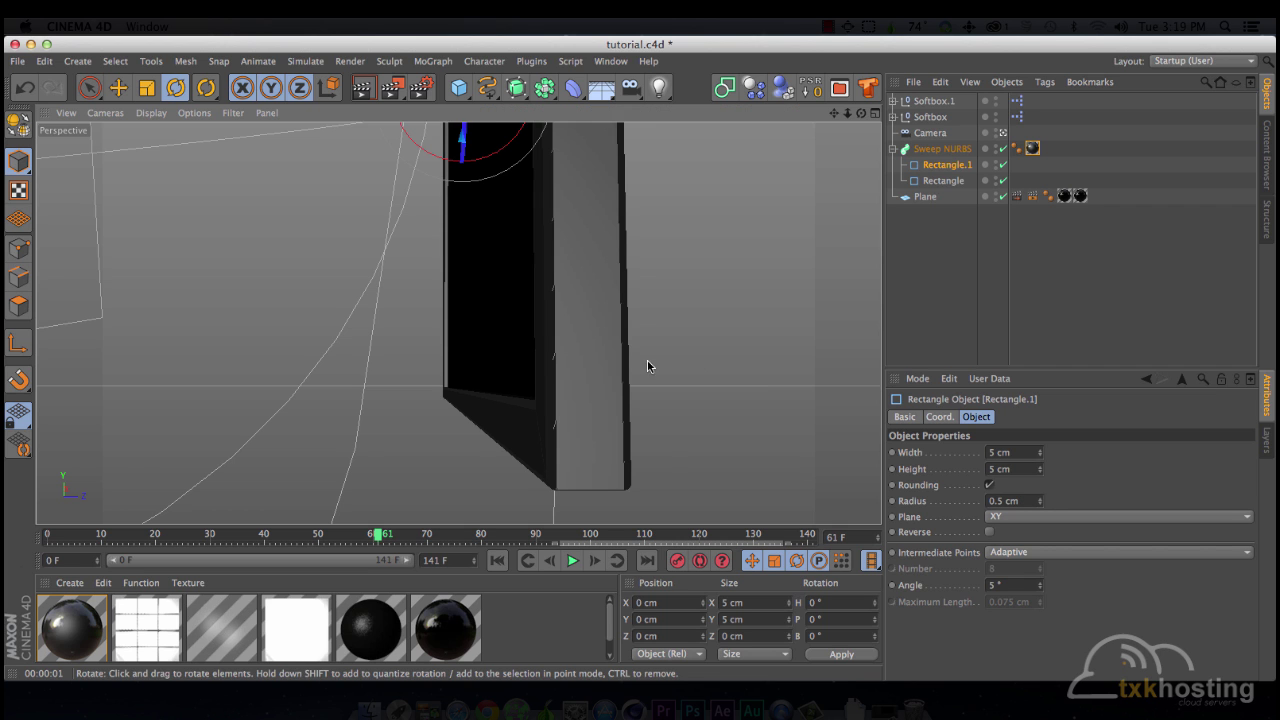
pyautogui.keyDown('alt'); pyautogui.moveTo(646, 363); pyautogui.dragTo(457, 323); pyautogui.keyUp('alt')
pyautogui.hotkey('ctrl', 'r')
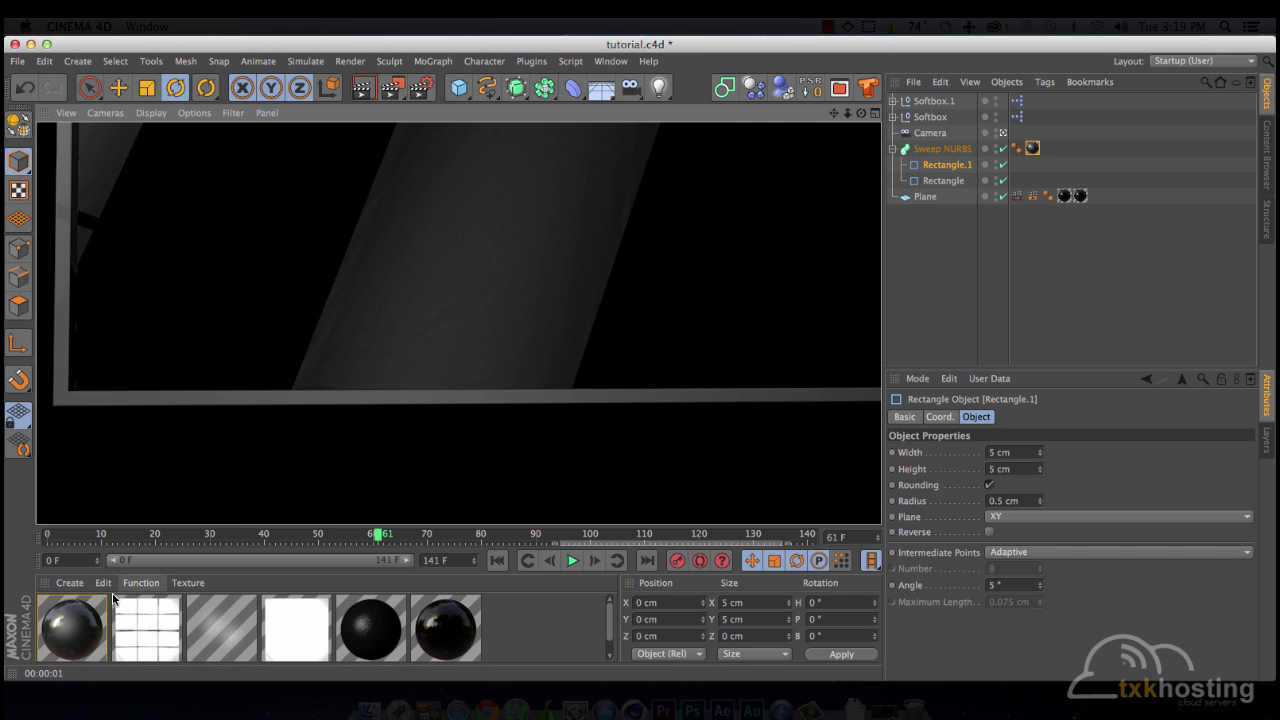
# Step: Open Mat.1 in the material editor and move the editor aside to uncover the view
pyautogui.doubleClick(88, 620)
pyautogui.click(293, 297)
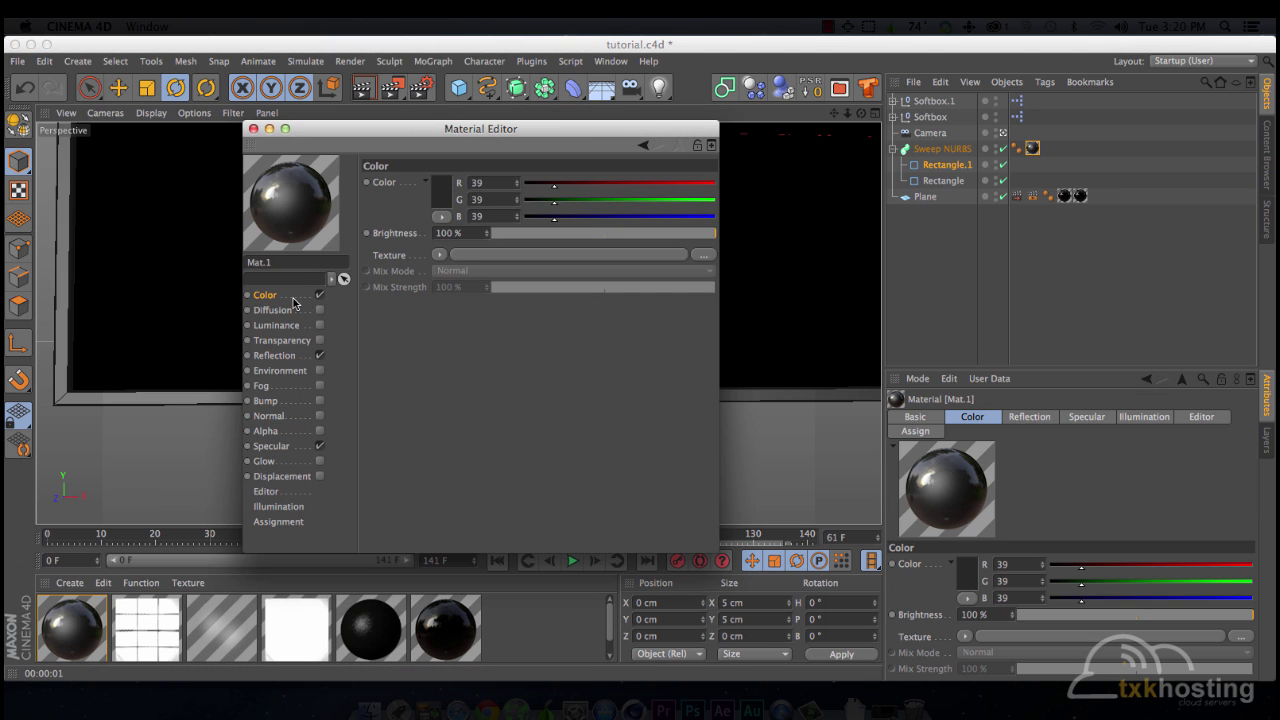
pyautogui.click(285, 356)
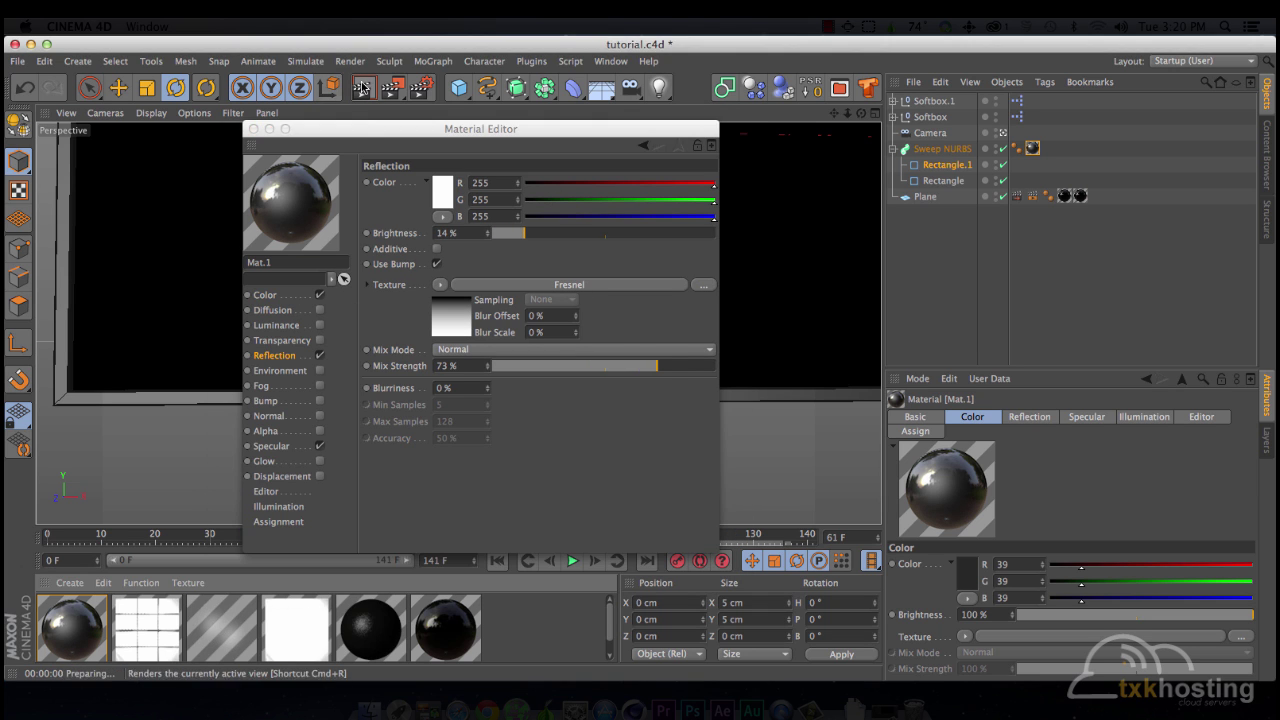
pyautogui.moveTo(353, 133); pyautogui.dragTo(948, 123)
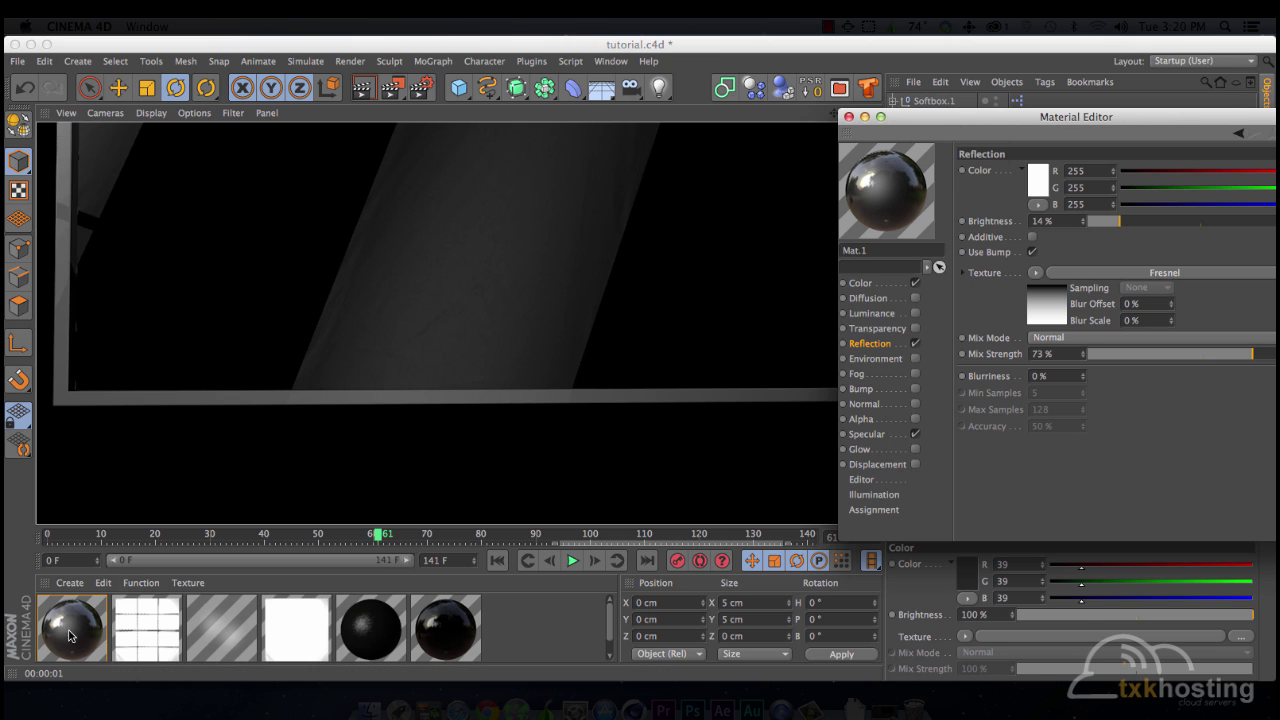
# Step: Set Mat.1's colour to pure black (RGB 0) and open the reflection Fresnel shader's gradient
pyautogui.click(862, 283)
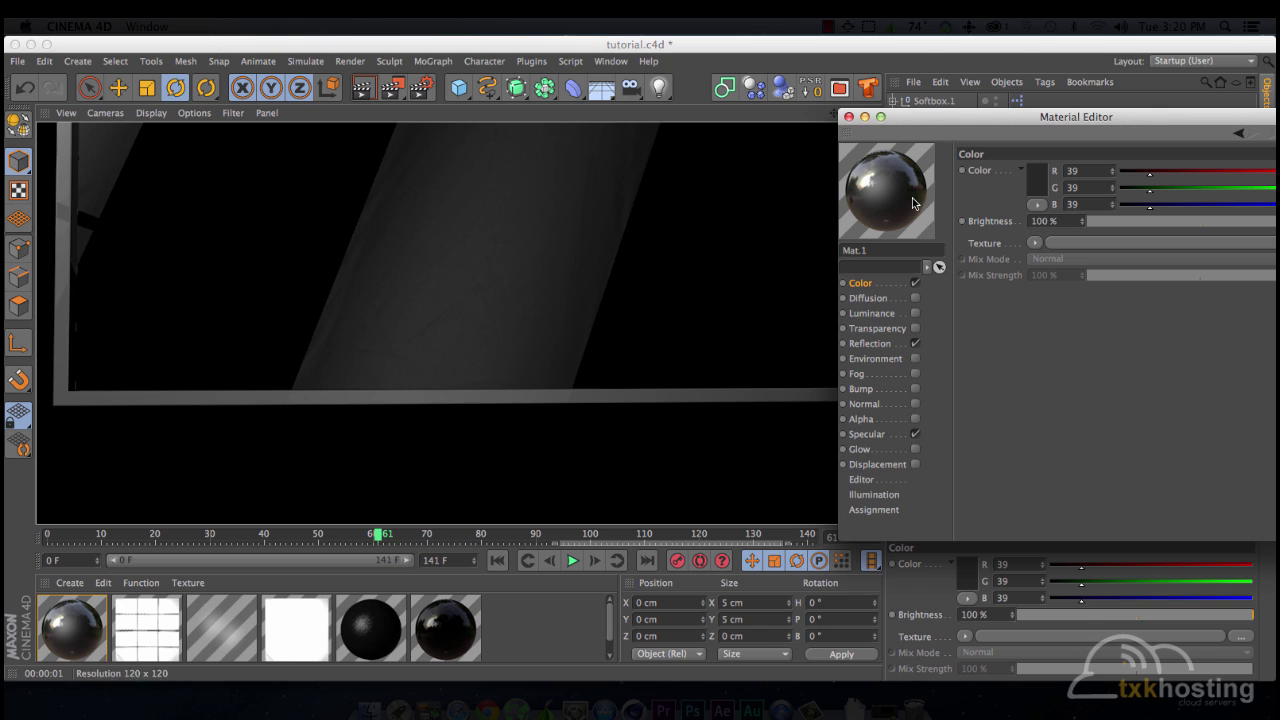
pyautogui.click(1043, 190)
pyautogui.moveTo(1010, 217); pyautogui.dragTo(1010, 231)
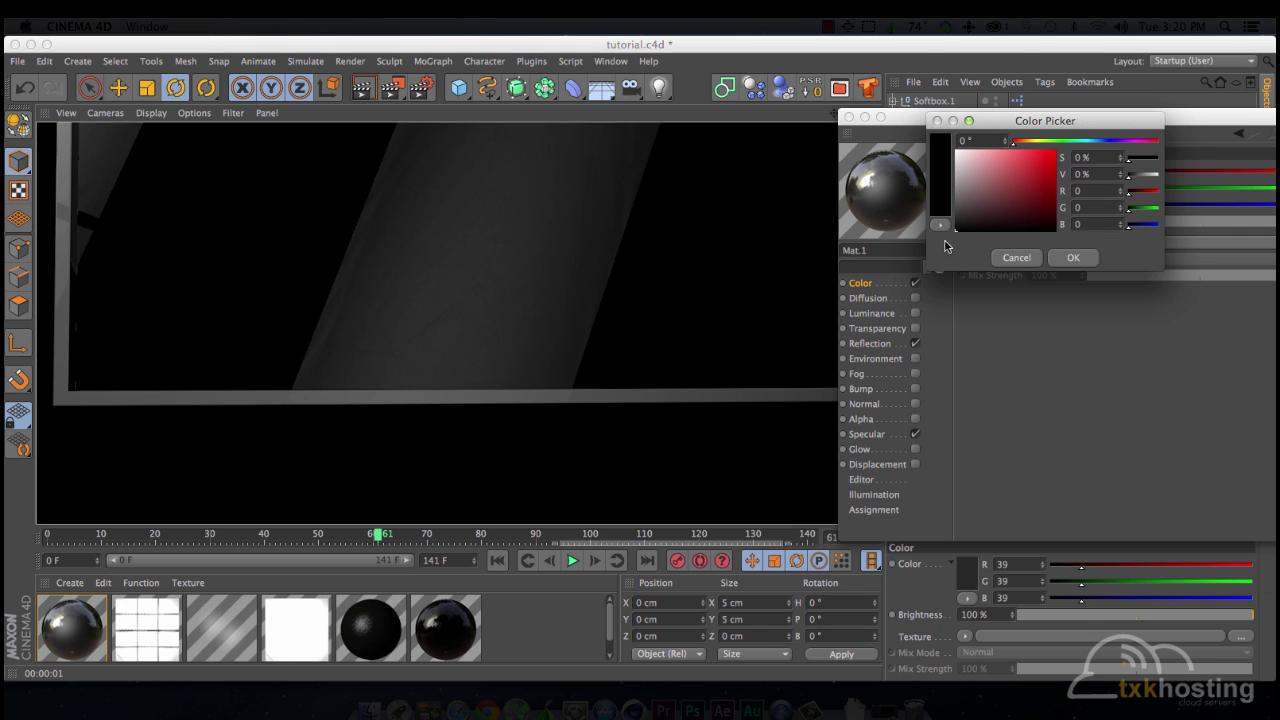
pyautogui.click(1073, 257)
pyautogui.click(364, 88)
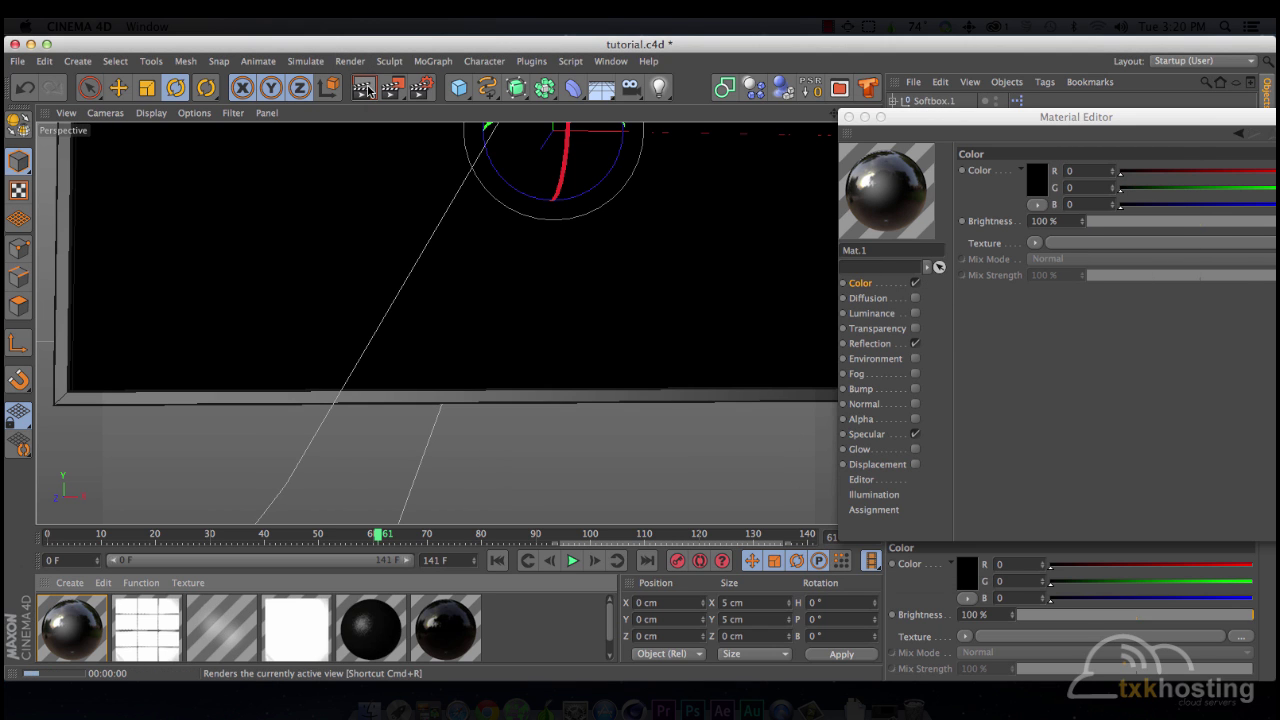
pyautogui.click(884, 348)
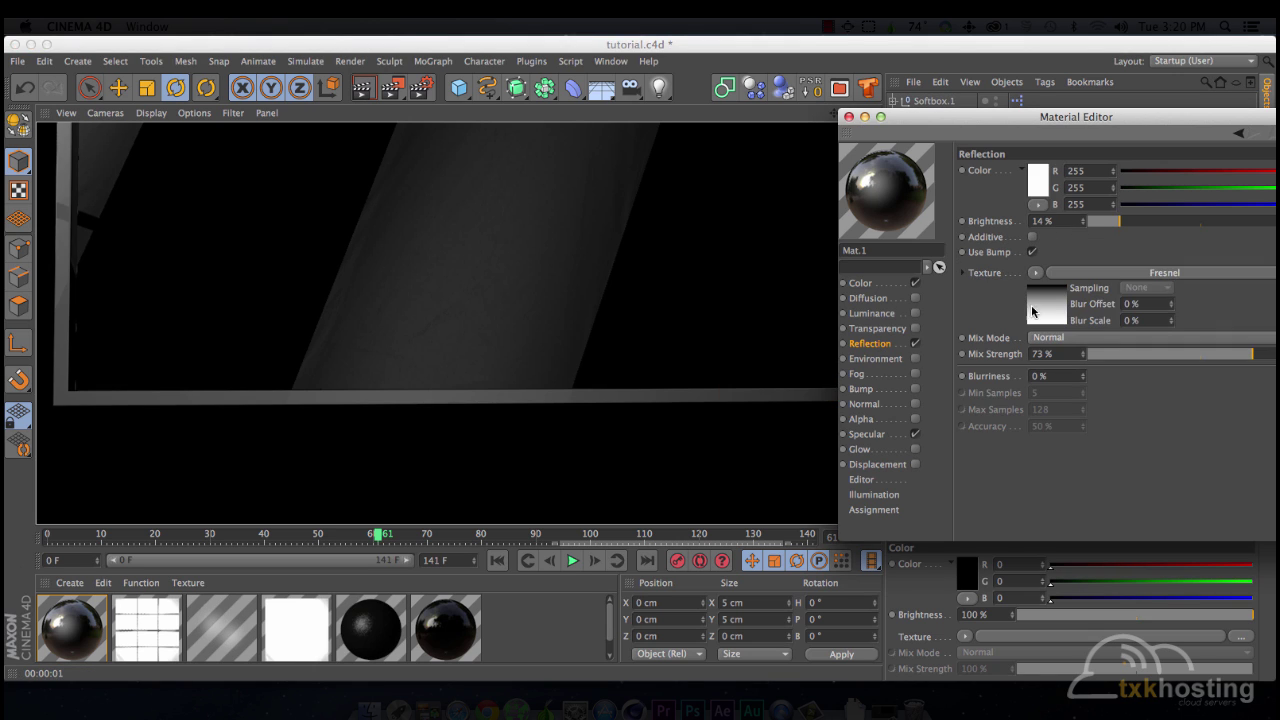
pyautogui.click(1106, 279)
# Step: Try doubling the Fresnel gradient knots and moving the right knot, test-render, then undo
pyautogui.rightClick(1073, 320)
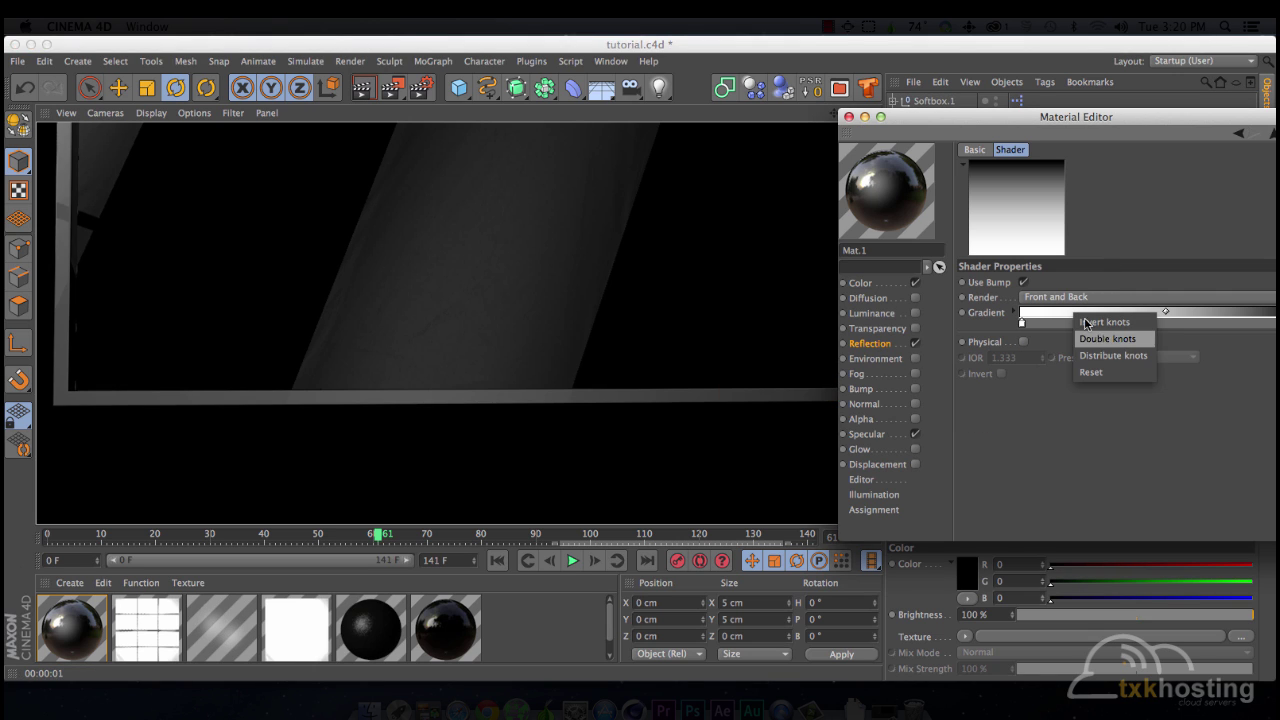
pyautogui.click(1117, 341)
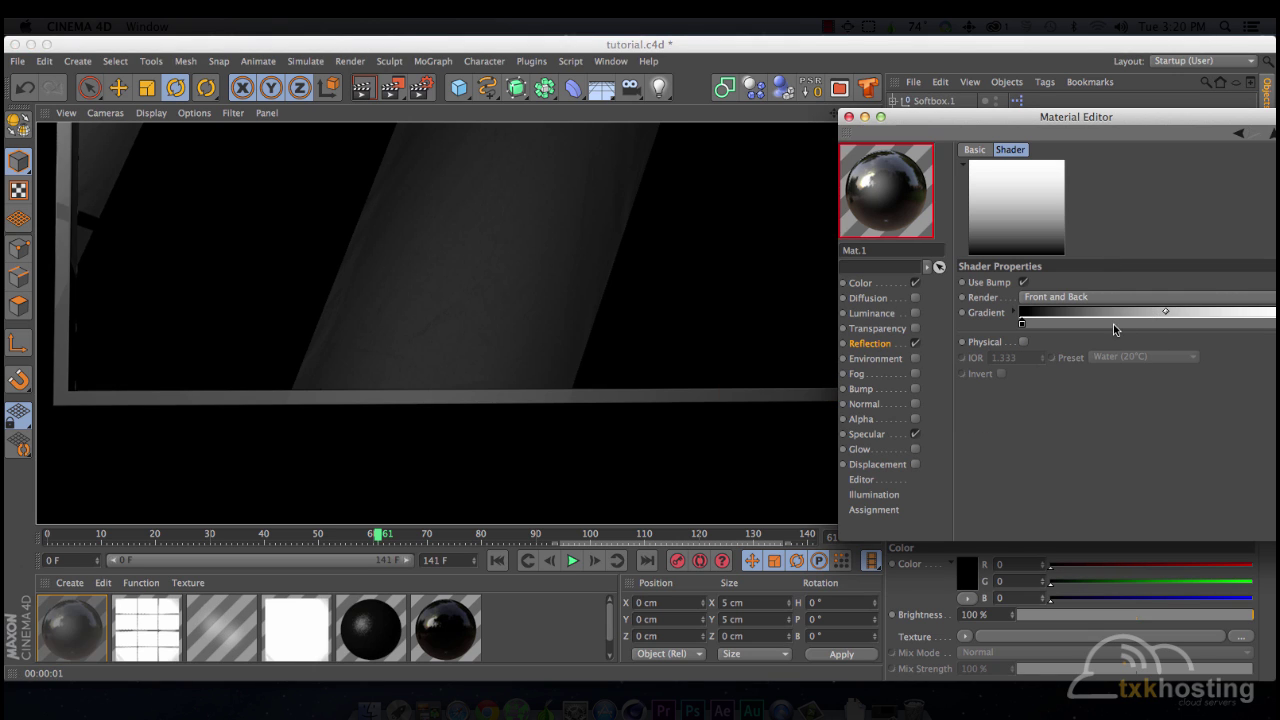
pyautogui.moveTo(1135, 117); pyautogui.dragTo(985, 108)
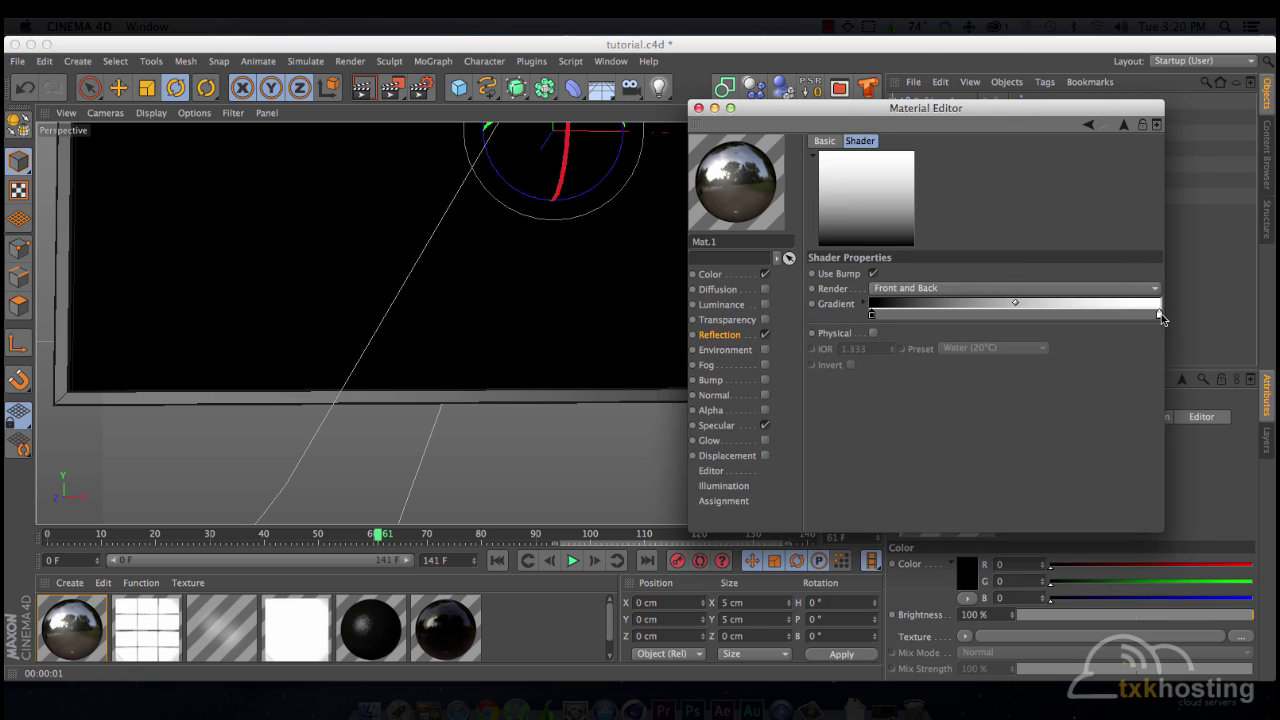
pyautogui.moveTo(1161, 317); pyautogui.dragTo(1004, 316)
pyautogui.click(362, 88)
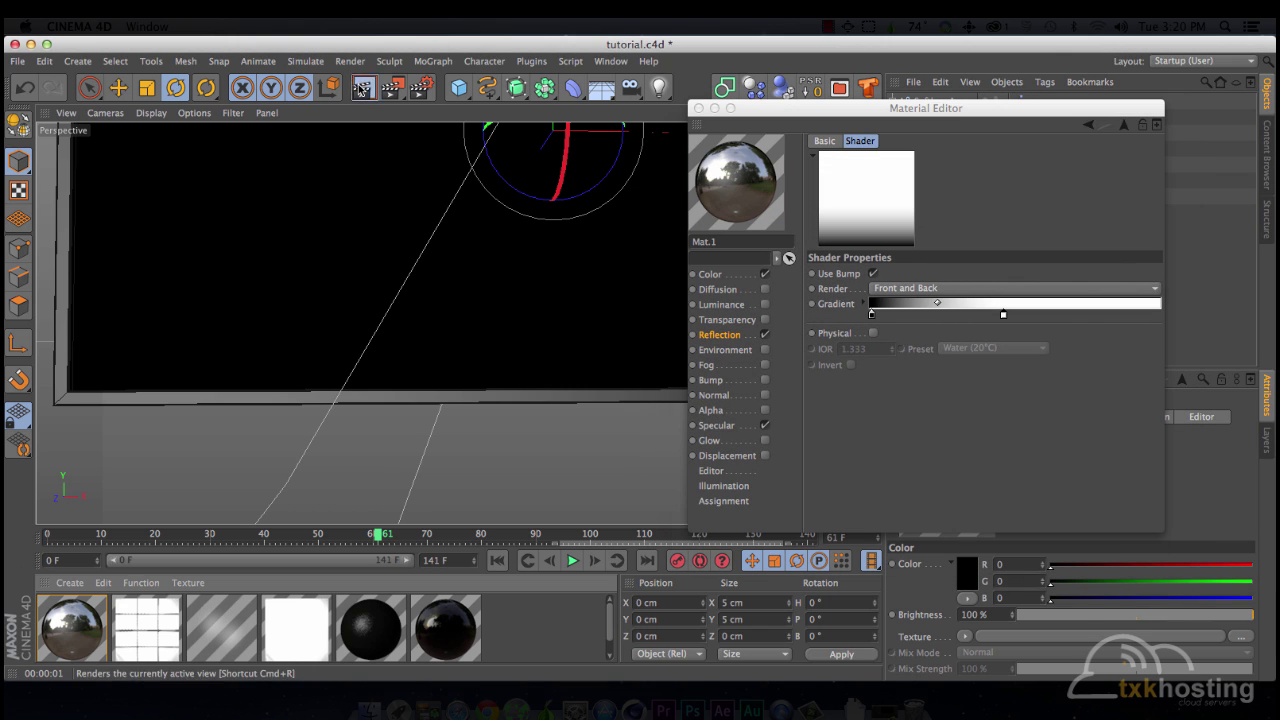
pyautogui.click(362, 88)
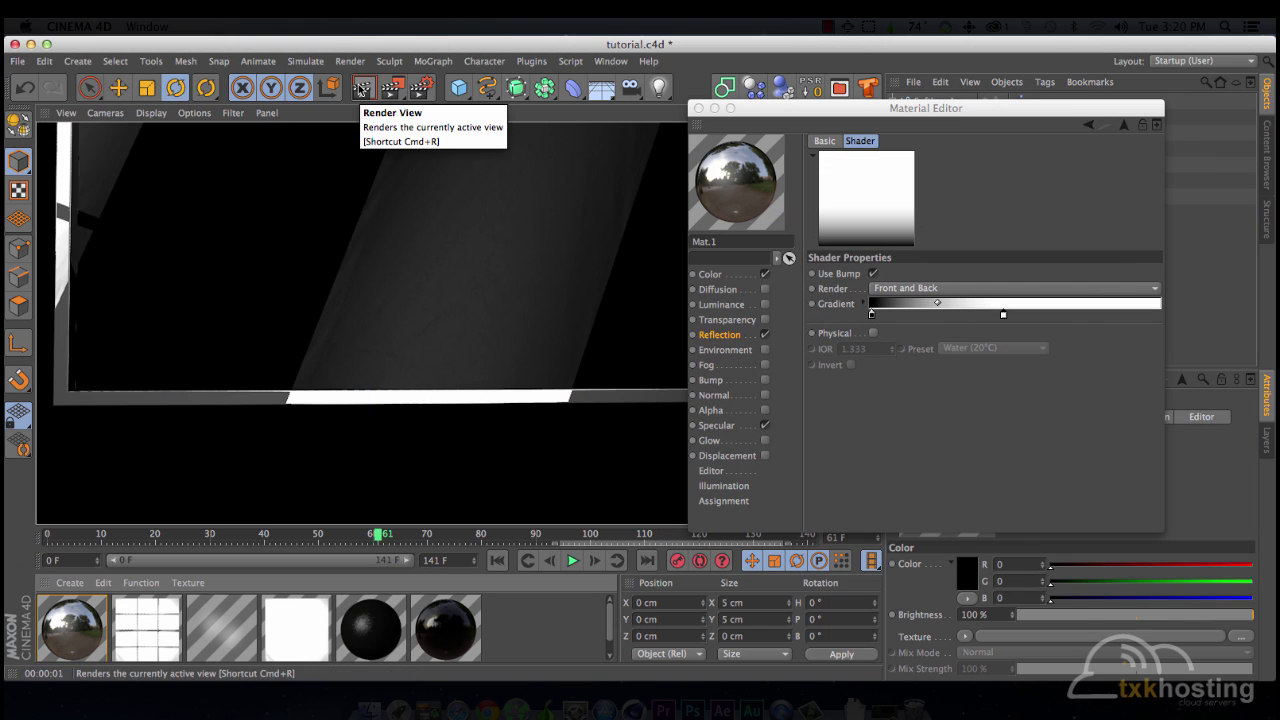
pyautogui.click(1053, 315)
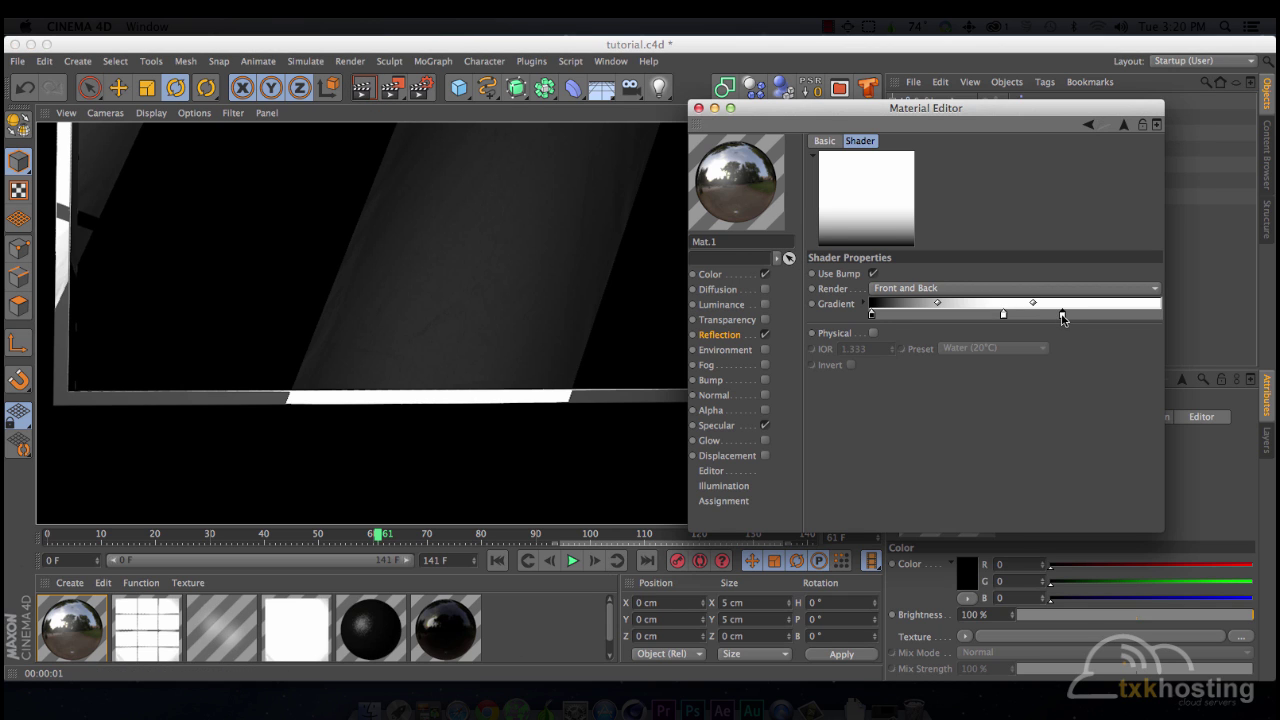
pyautogui.click(1062, 316)
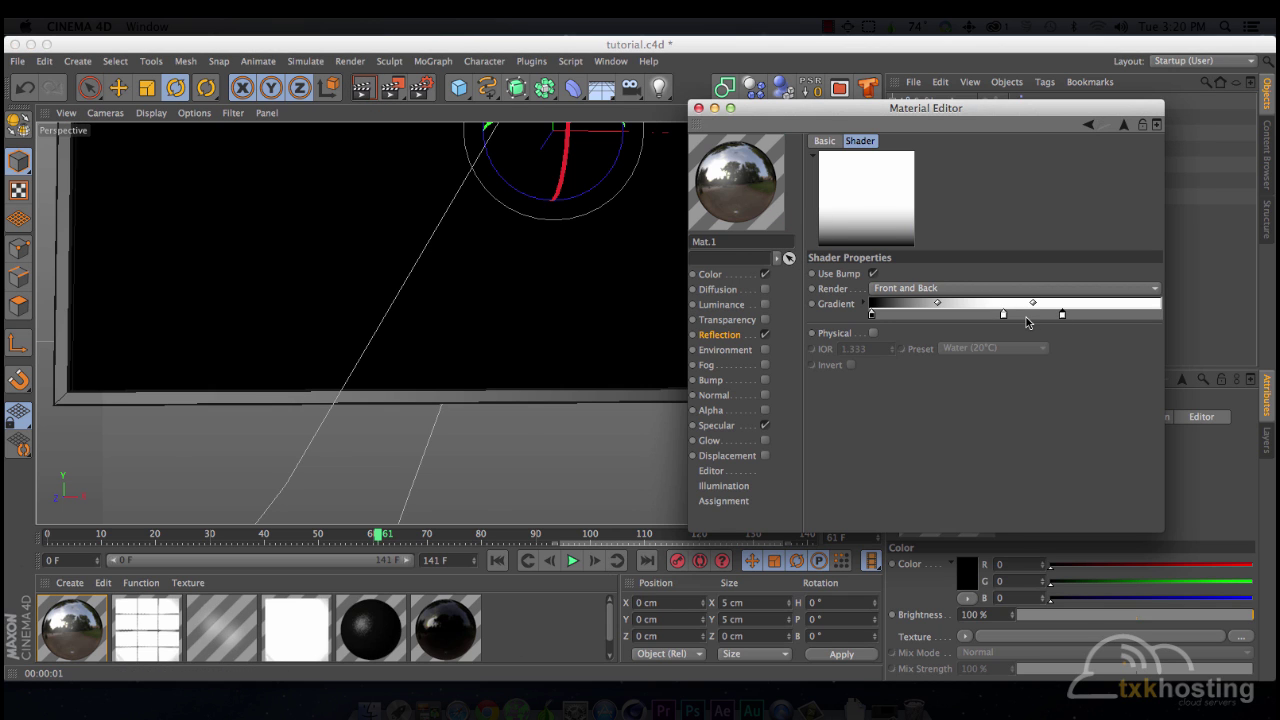
pyautogui.hotkey('ctrl', 'z')
pyautogui.hotkey('ctrl', 'r')
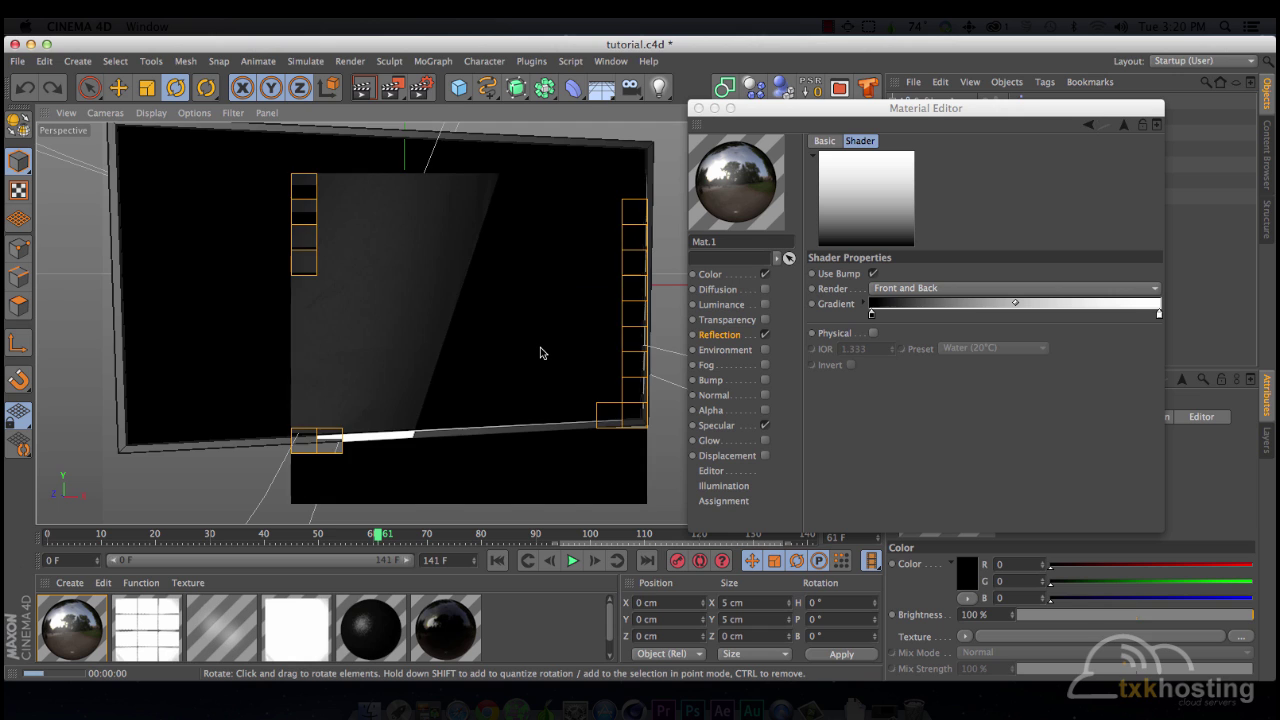
# Step: Invert the Fresnel gradient so it runs white to black, and test-render it
pyautogui.rightClick(943, 304)
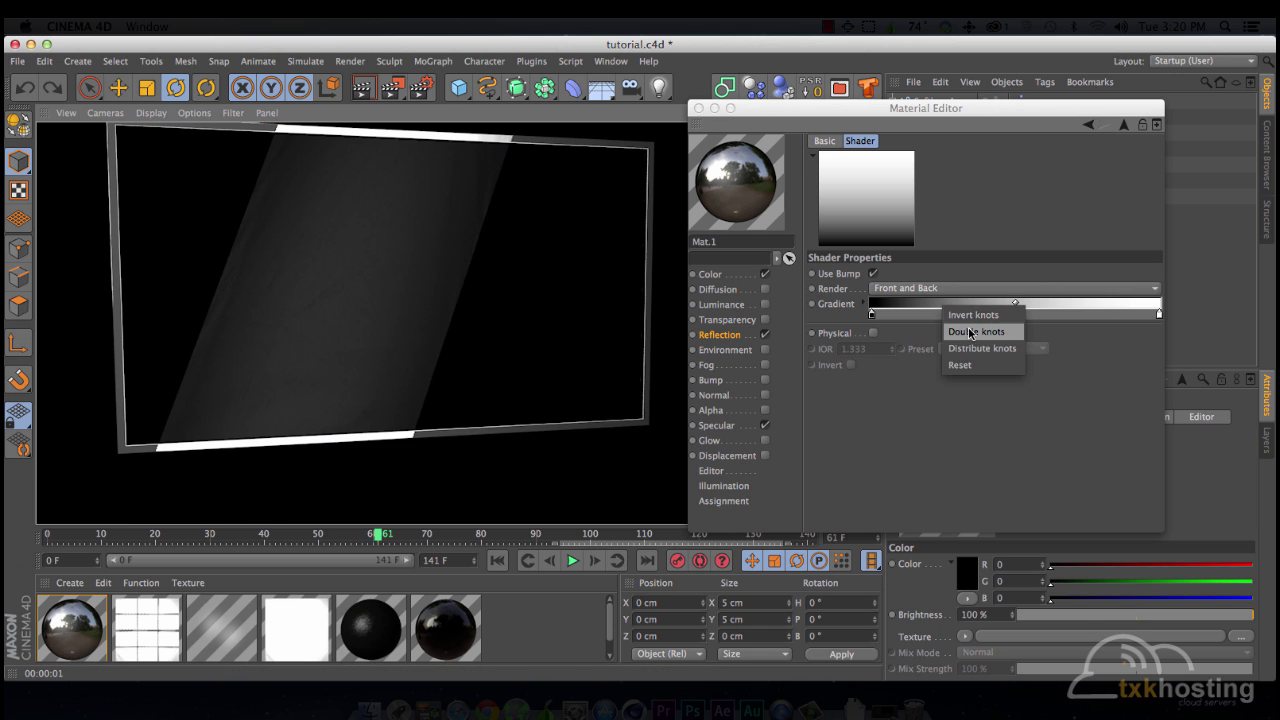
pyautogui.click(976, 315)
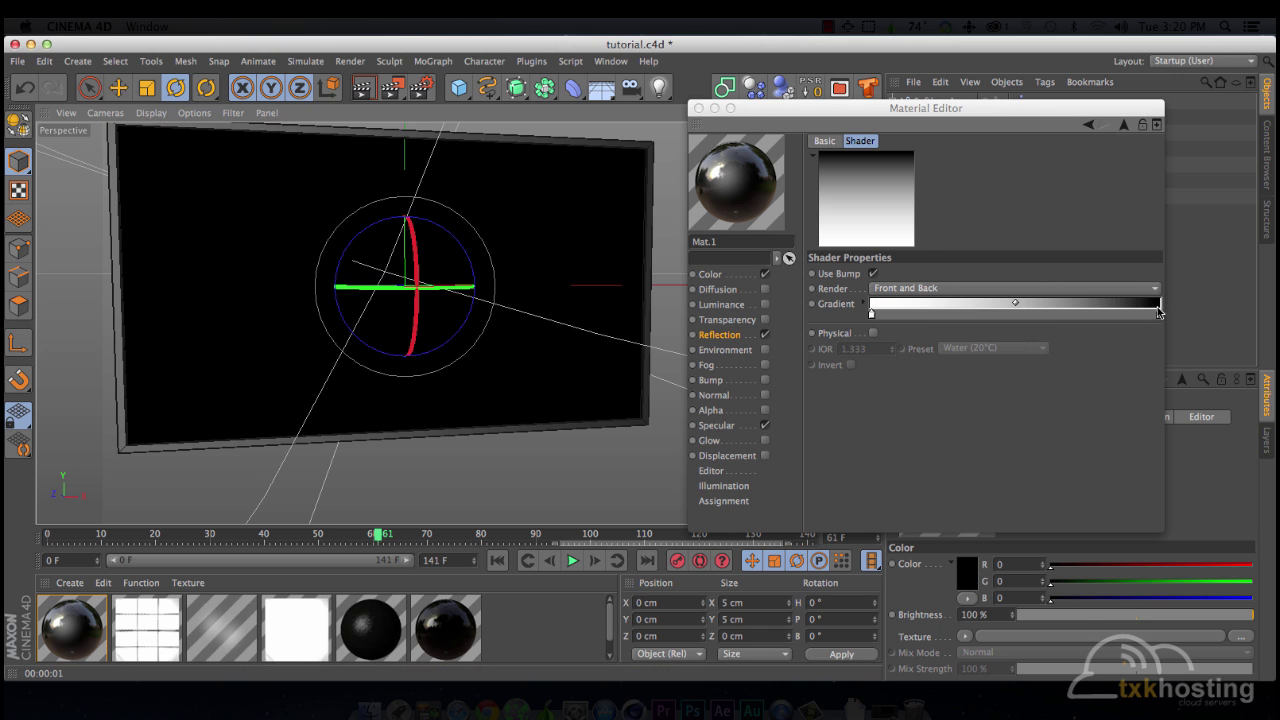
pyautogui.hotkey('ctrl', 'r')
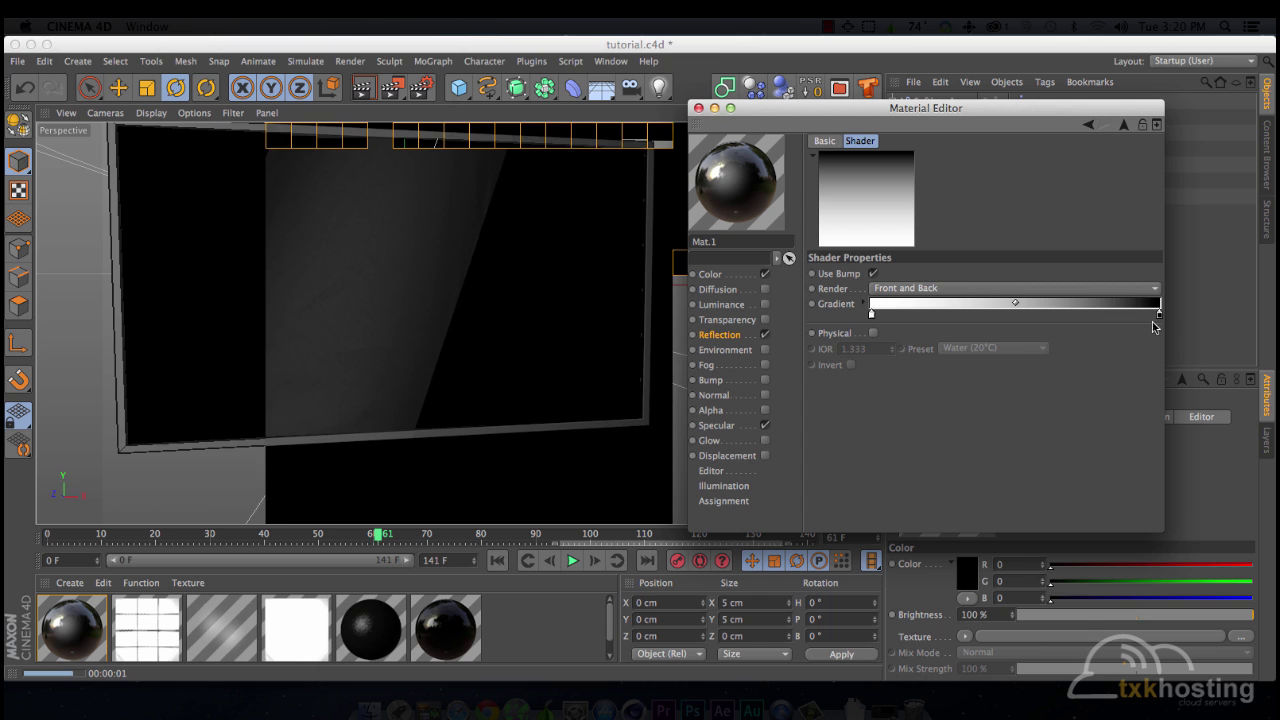
# Step: Drag the white knot right so the gradient stays white until near its end
pyautogui.moveTo(1162, 315); pyautogui.dragTo(977, 336)
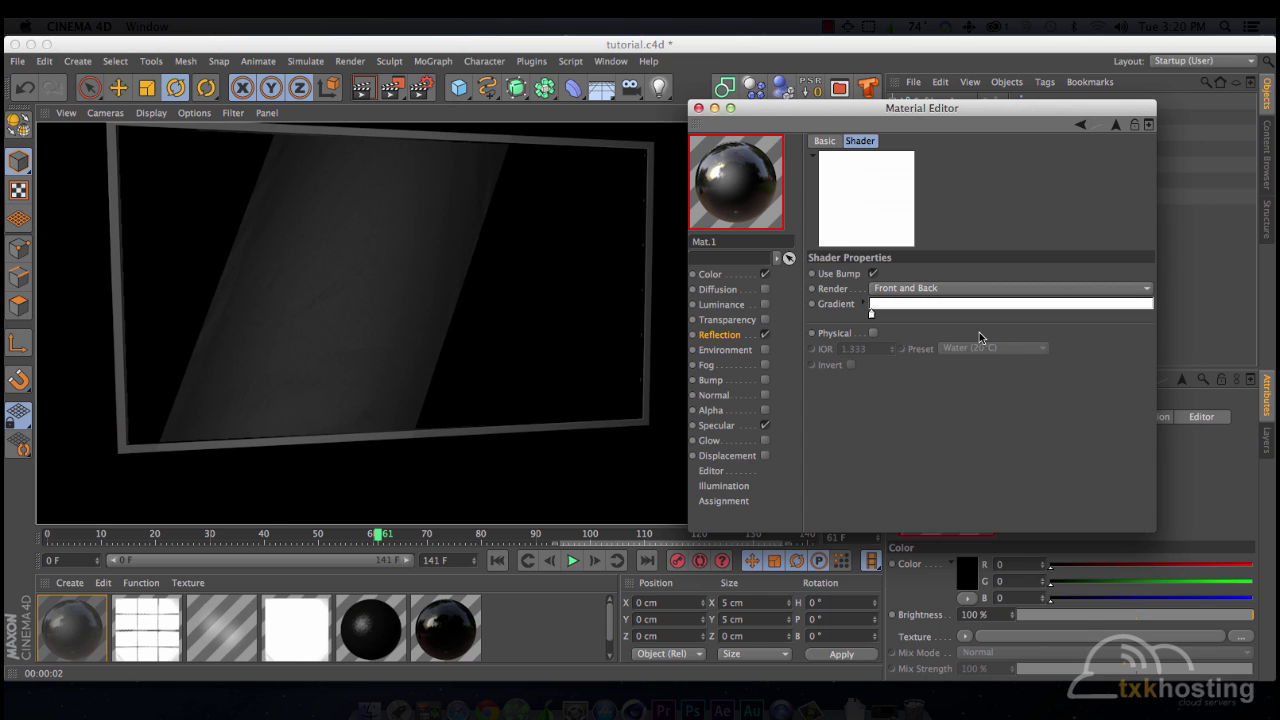
pyautogui.hotkey('ctrl', 'z')
pyautogui.moveTo(1149, 316); pyautogui.dragTo(992, 324)
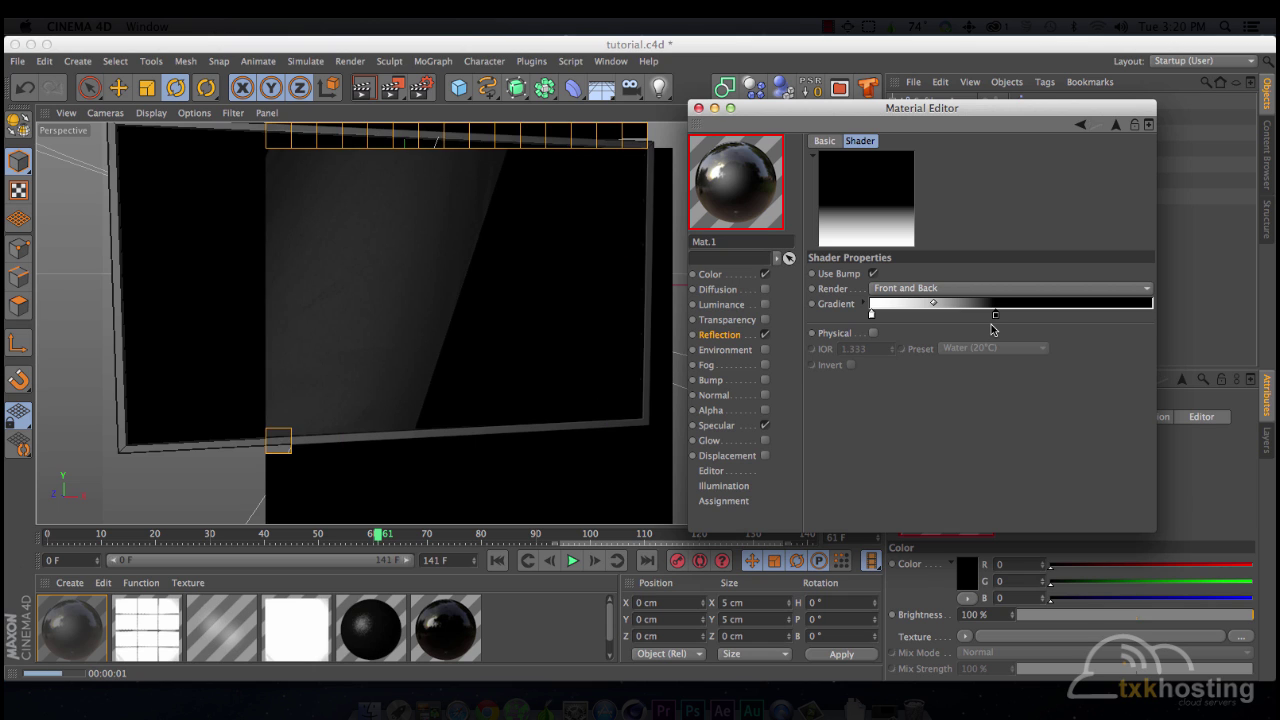
pyautogui.hotkey('ctrl', 'z')
pyautogui.moveTo(871, 317); pyautogui.dragTo(1014, 314)
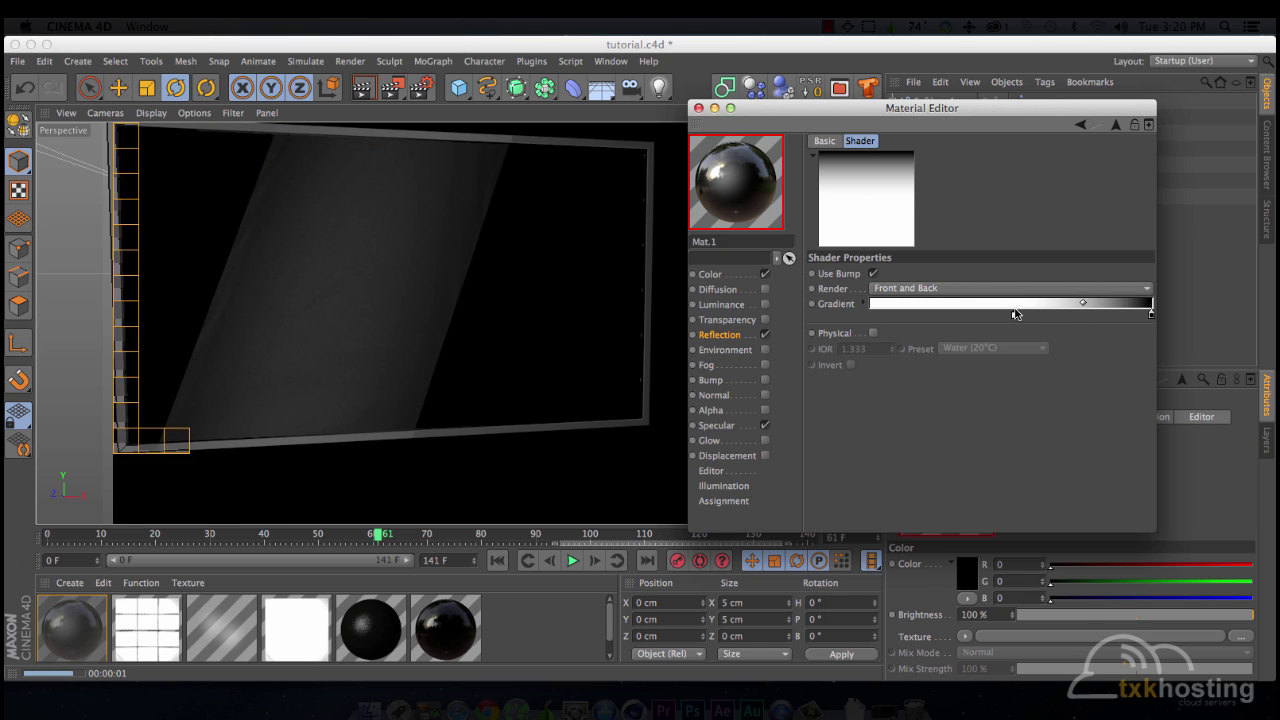
pyautogui.moveTo(1014, 314); pyautogui.dragTo(1060, 314)
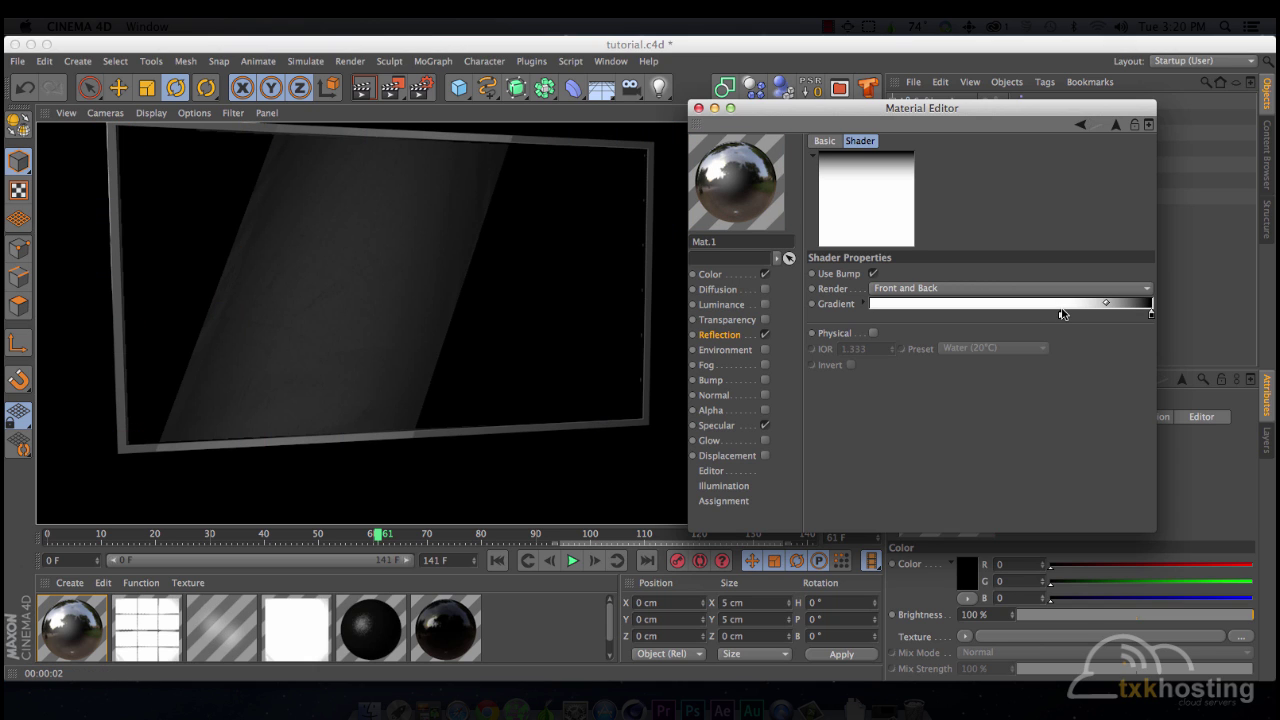
pyautogui.click(710, 274)
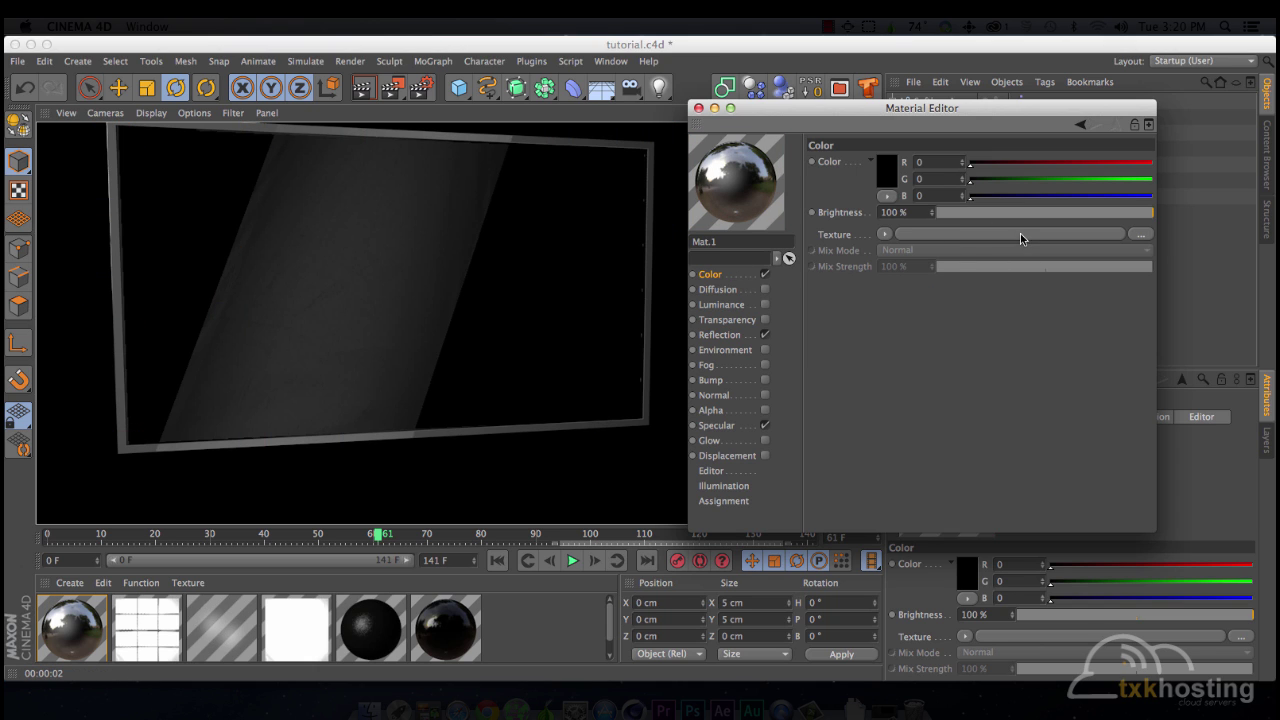
# Step: Set Mat.1's reflection Brightness to 6% and Mix Strength to 19%, then close the Material Editor
pyautogui.click(722, 336)
pyautogui.moveTo(952, 214); pyautogui.dragTo(944, 213)
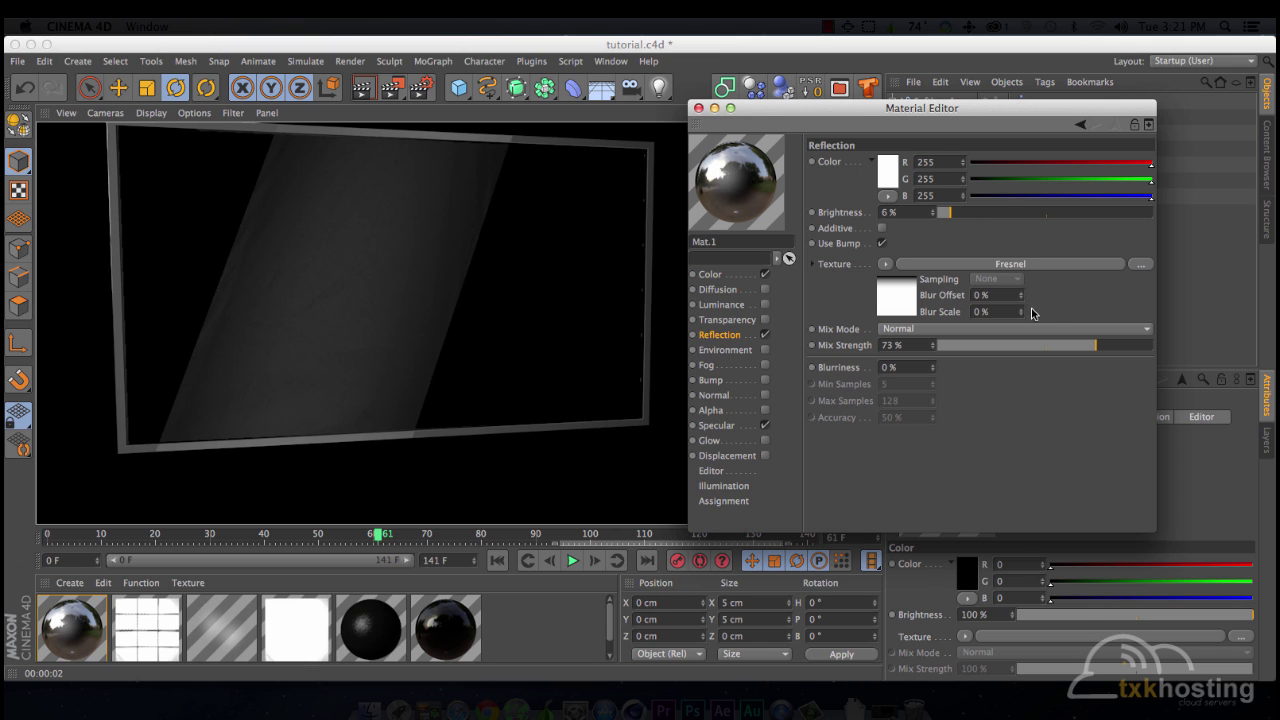
pyautogui.moveTo(1084, 346); pyautogui.dragTo(971, 345)
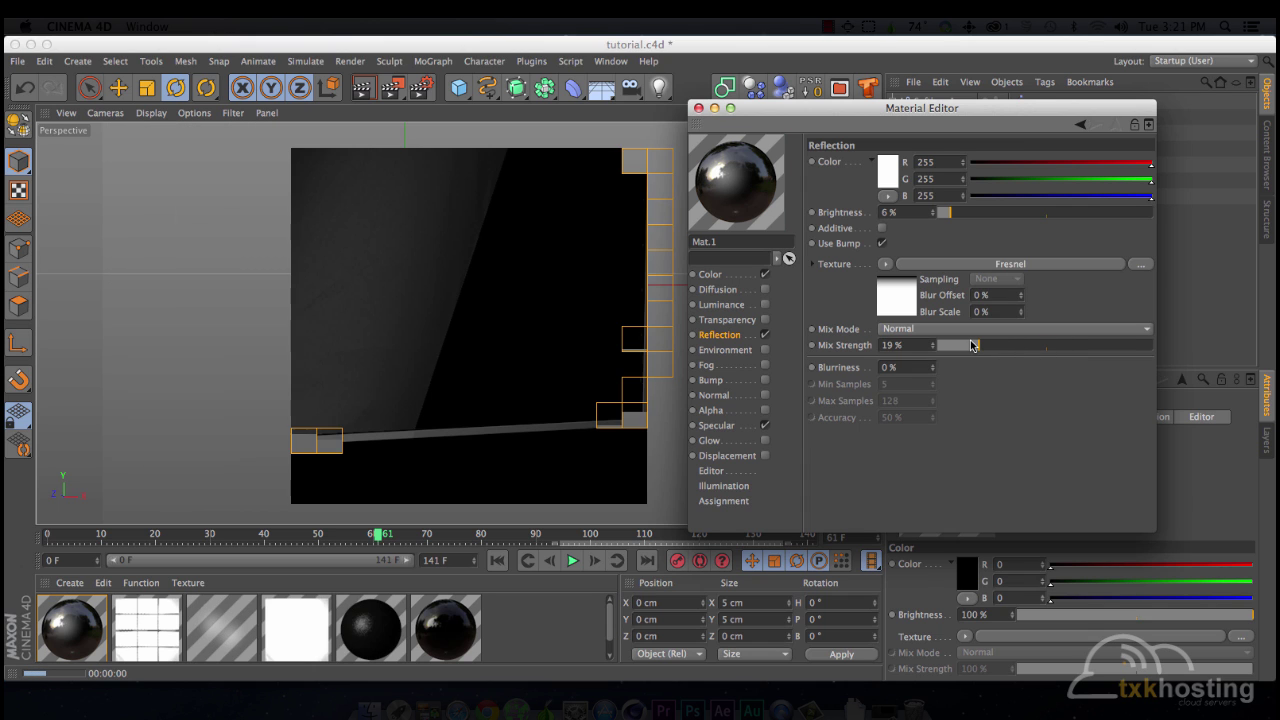
pyautogui.click(697, 108)
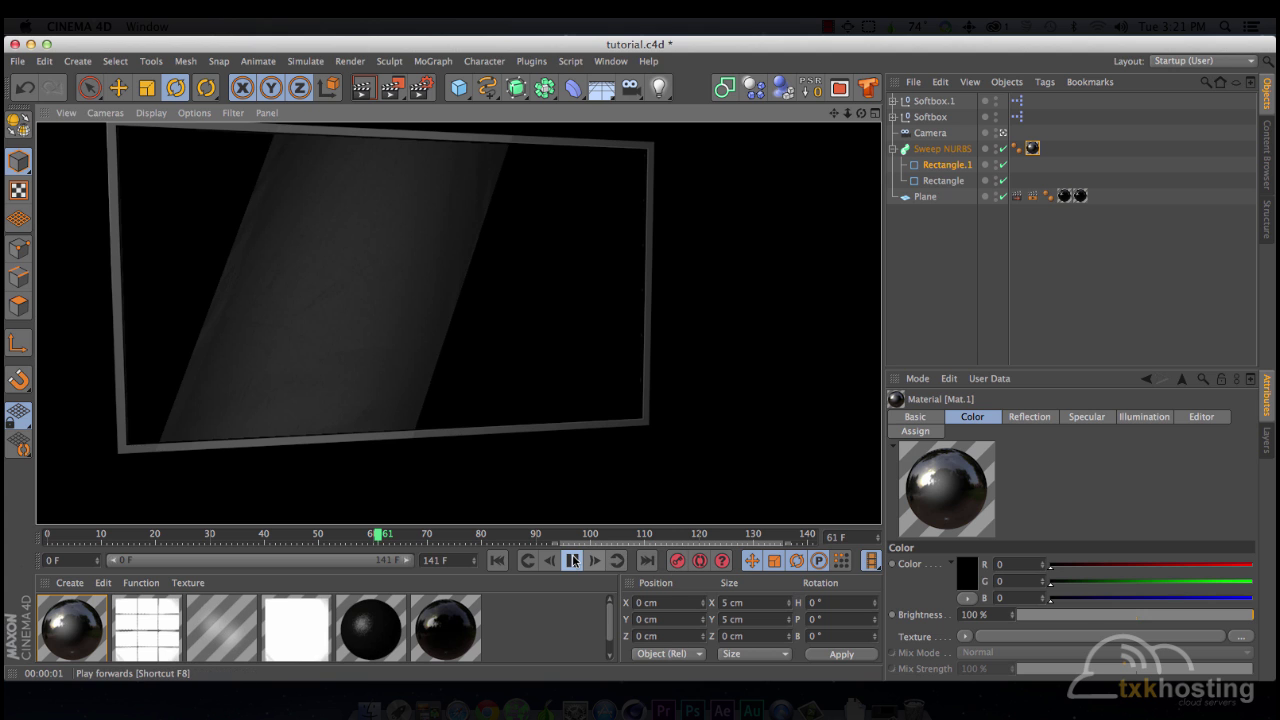
# Step: Add a Background object to the Cinema 4D scene from the Floor palette
pyautogui.click(573, 560)
pyautogui.click(573, 560)
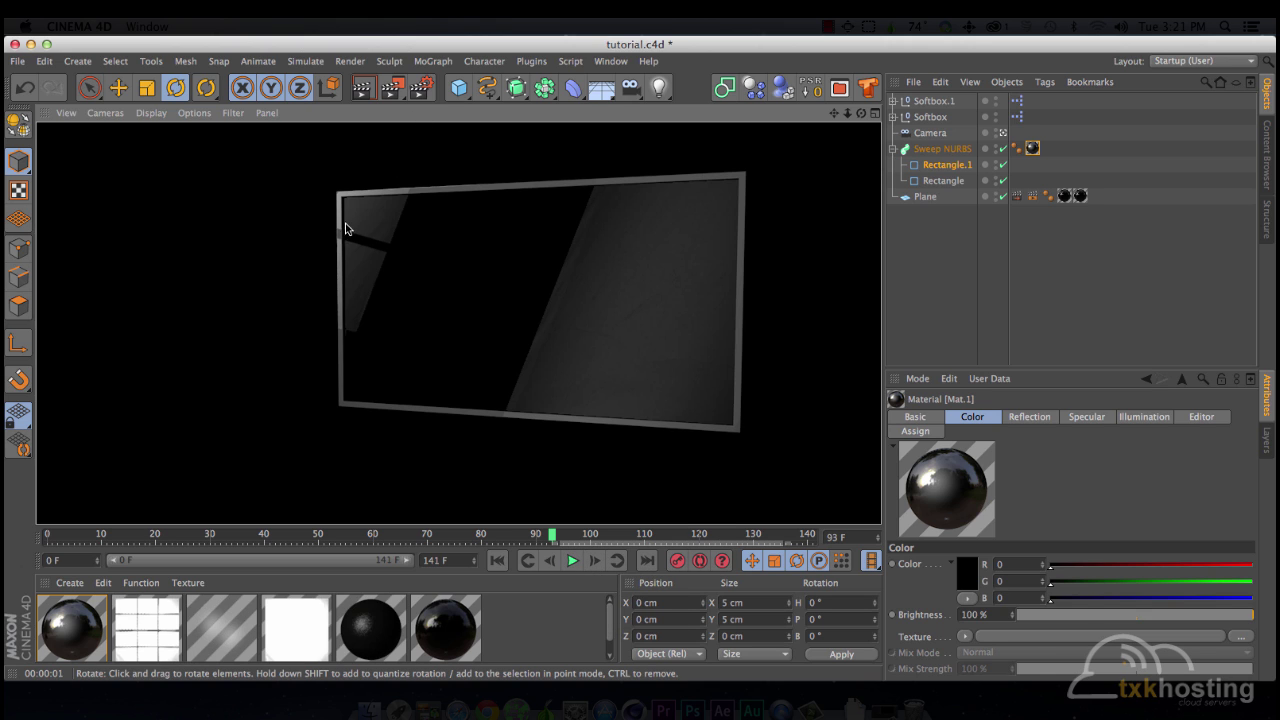
pyautogui.click(601, 87)
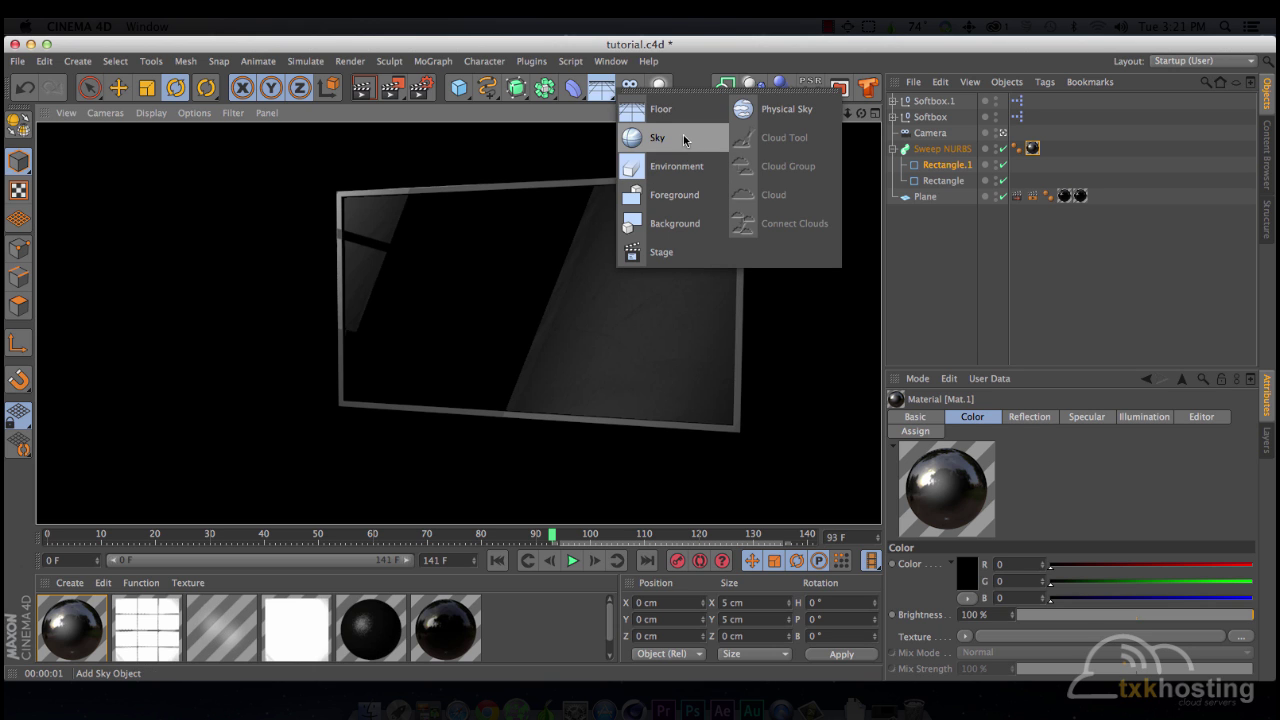
pyautogui.click(690, 224)
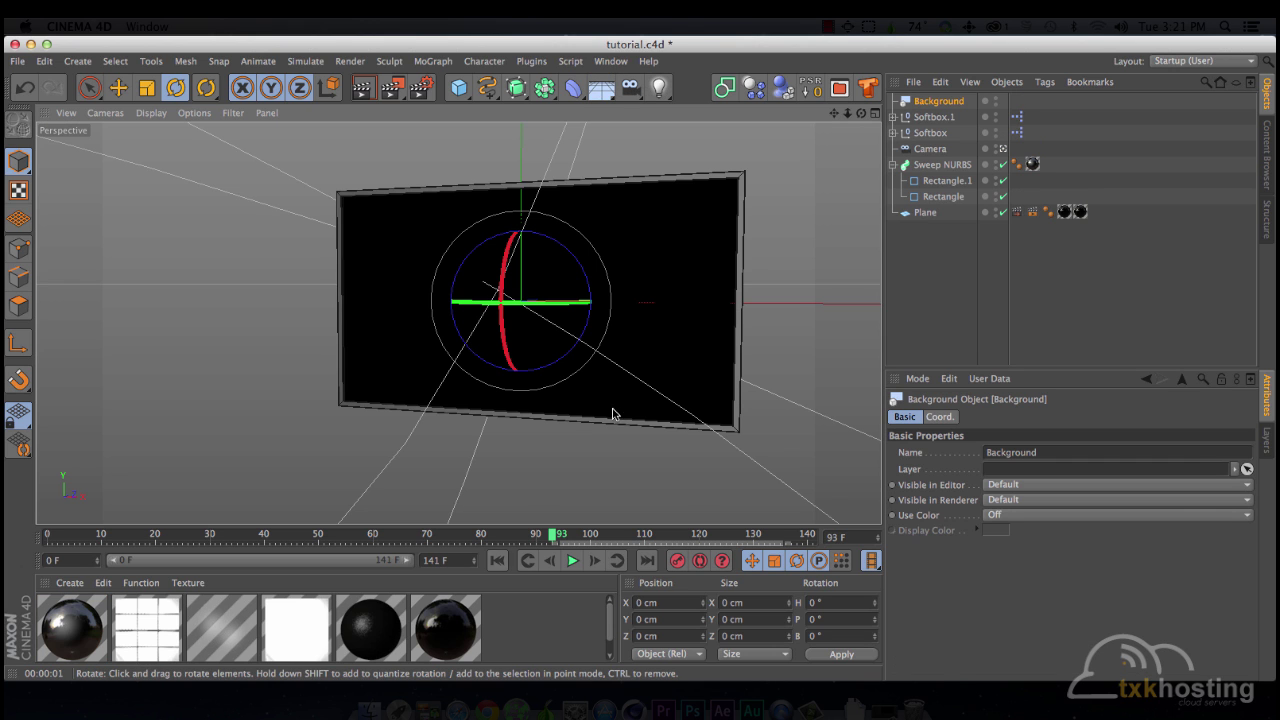
# Step: Create the new material Mat.2, apply it to the Background, and render the view
pyautogui.doubleClick(503, 640)
pyautogui.moveTo(83, 638); pyautogui.dragTo(1012, 101)
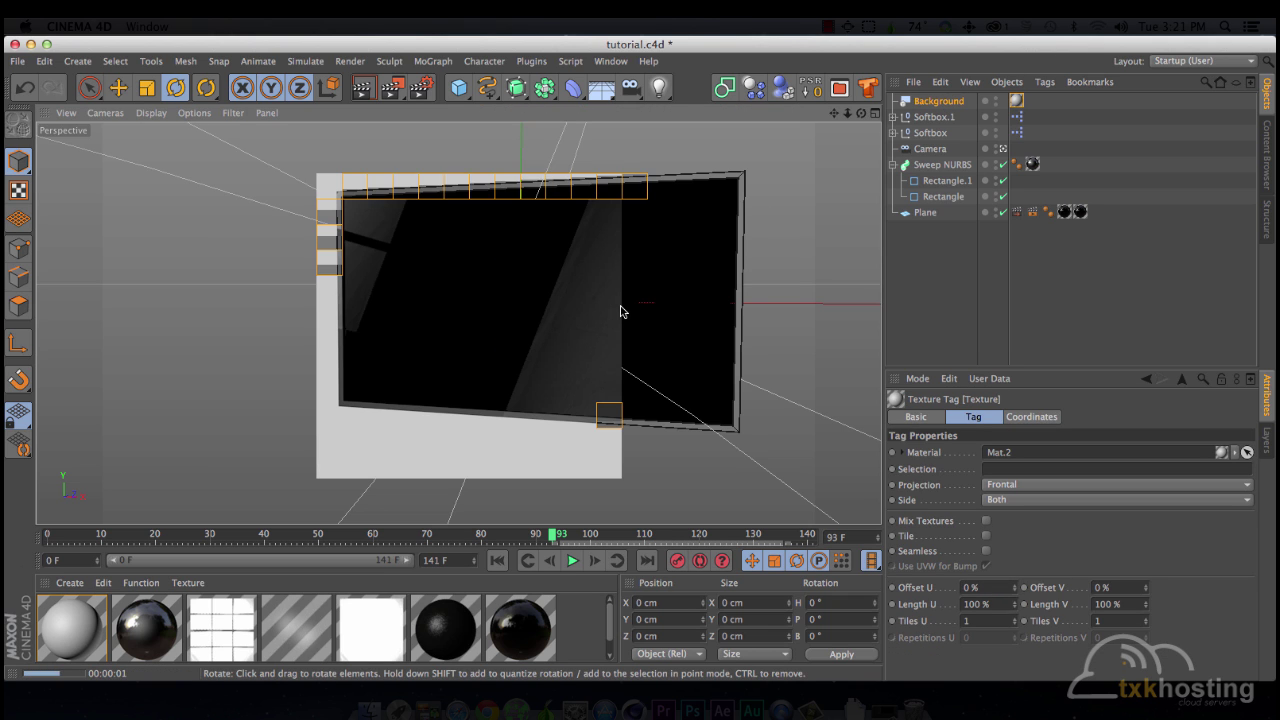
pyautogui.scroll(3, 314, 232)
pyautogui.scroll(3, 314, 232)
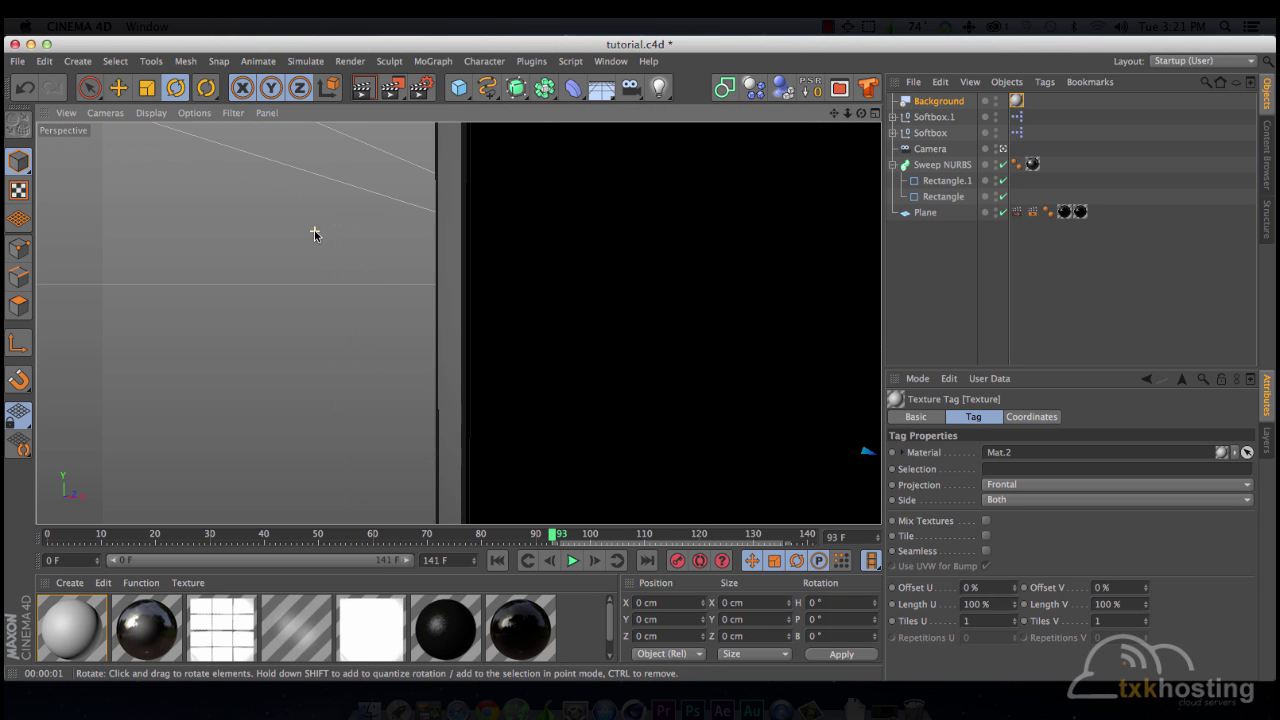
pyautogui.hotkey('ctrl', 'r')
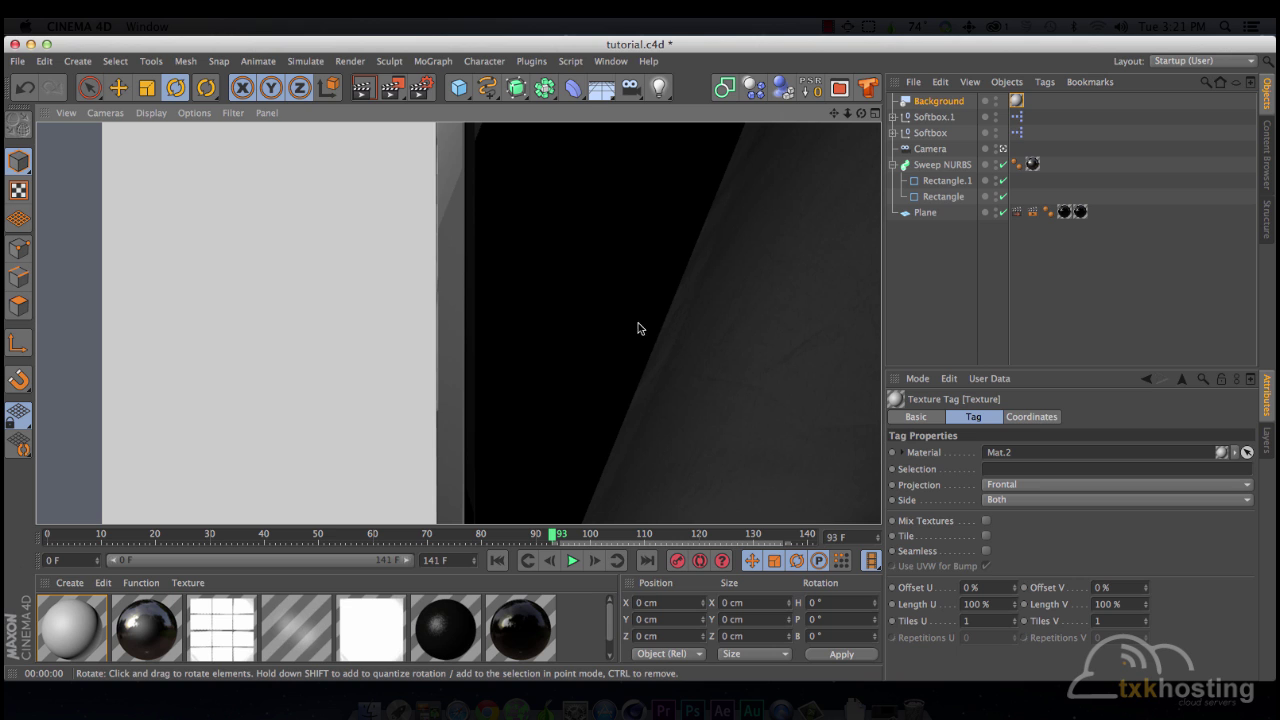
pyautogui.keyDown('alt'); pyautogui.moveTo(528, 321); pyautogui.dragTo(768, 314); pyautogui.keyUp('alt')
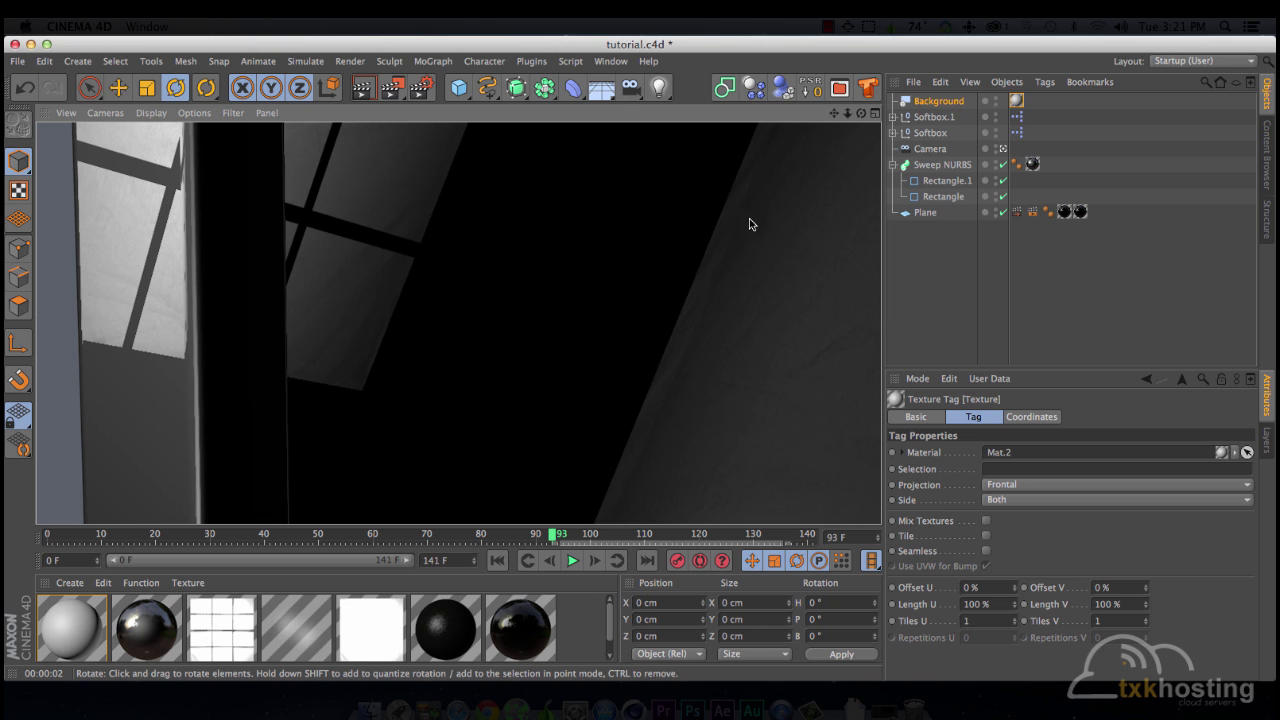
# Step: Select the Rectangle spline and frame the TV through the scene camera
pyautogui.click(937, 196)
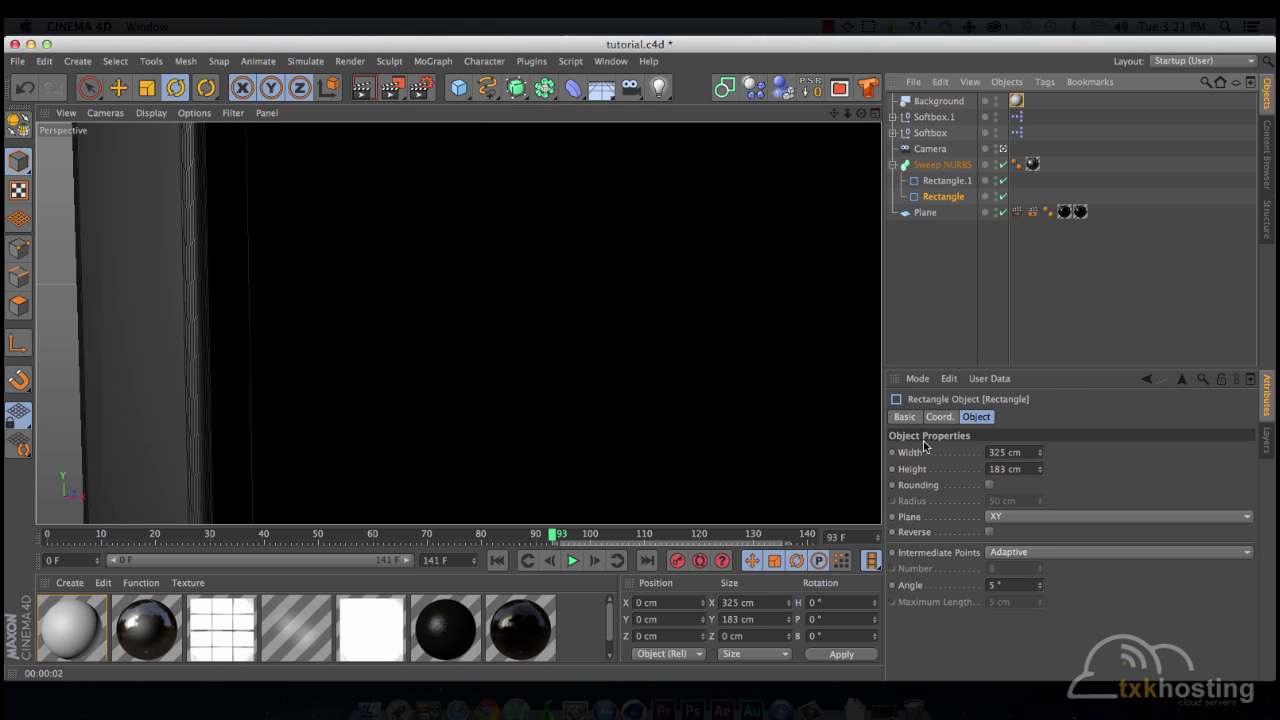
pyautogui.scroll(-5, 623, 423)
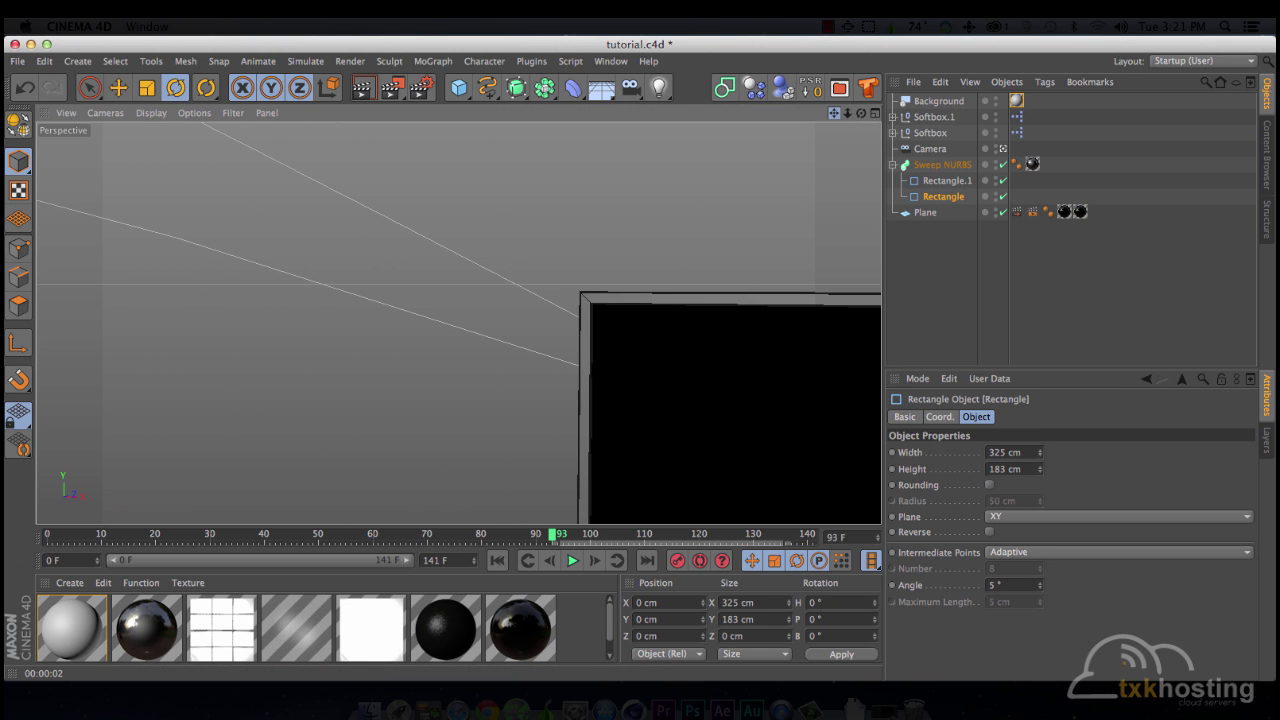
pyautogui.moveTo(833, 113); pyautogui.dragTo(820, 310)
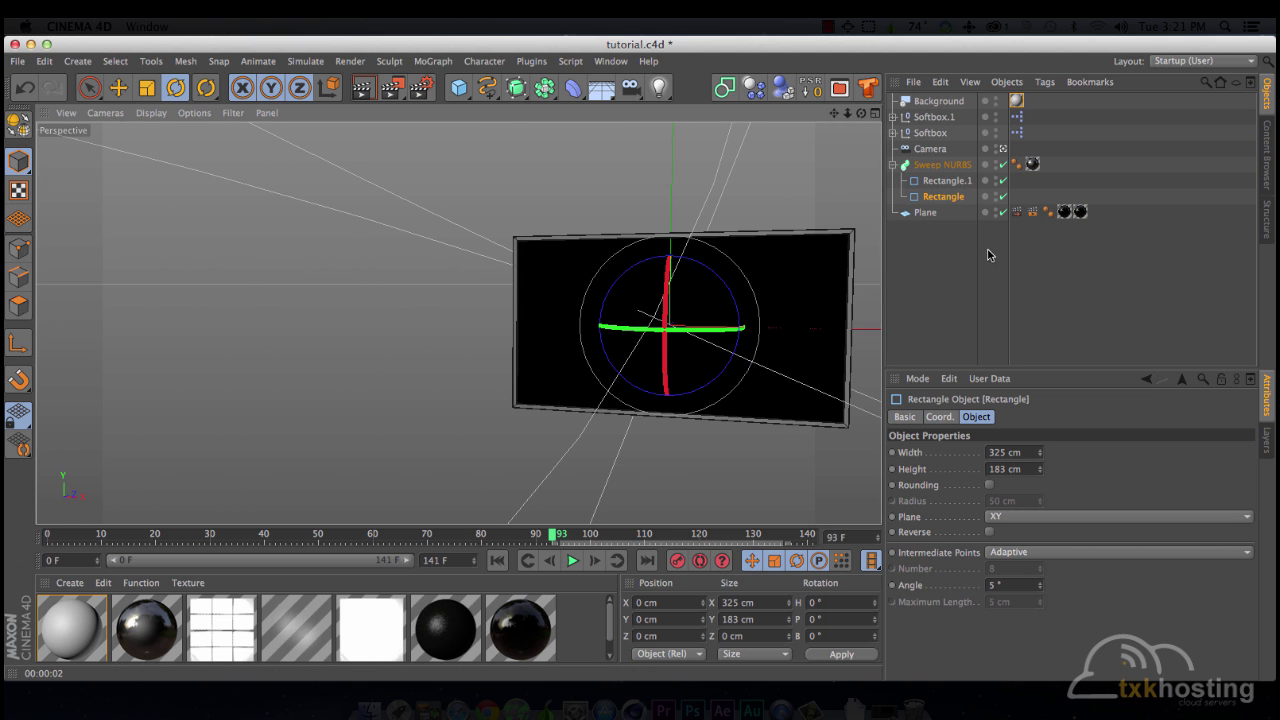
pyautogui.click(1004, 149)
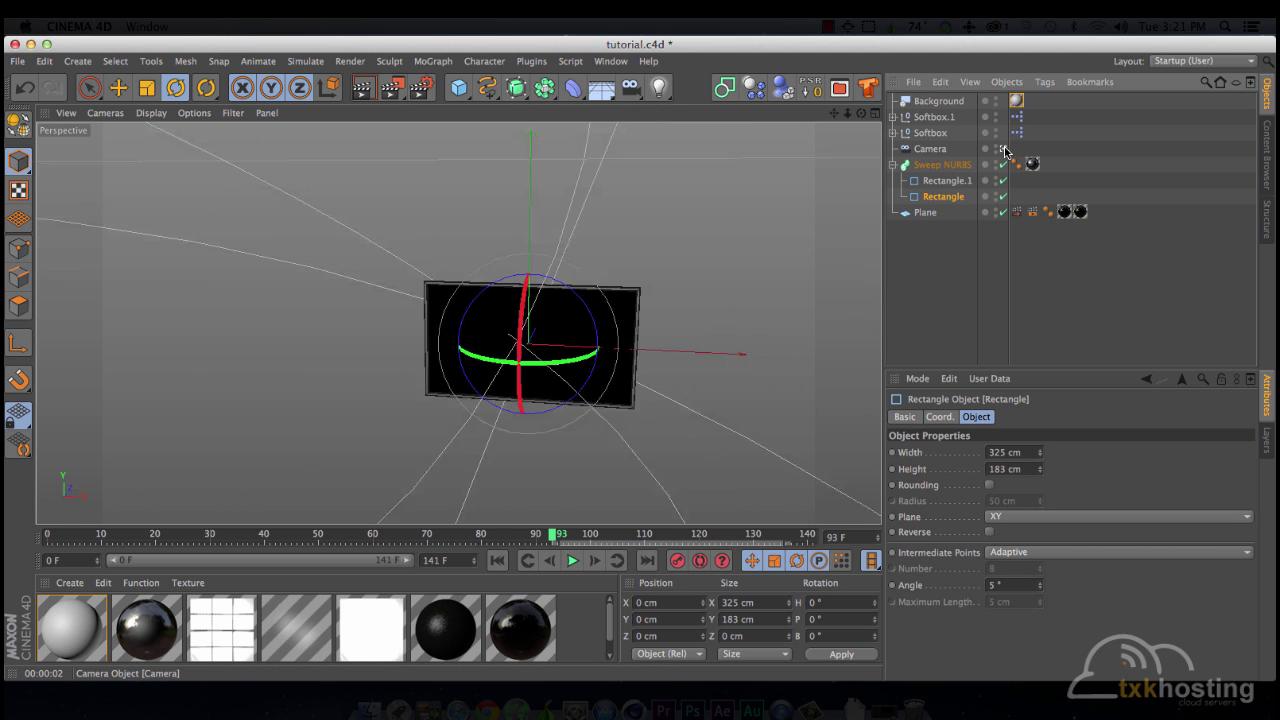
pyautogui.keyDown('alt'); pyautogui.moveTo(600, 330); pyautogui.dragTo(669, 270); pyautogui.keyUp('alt')
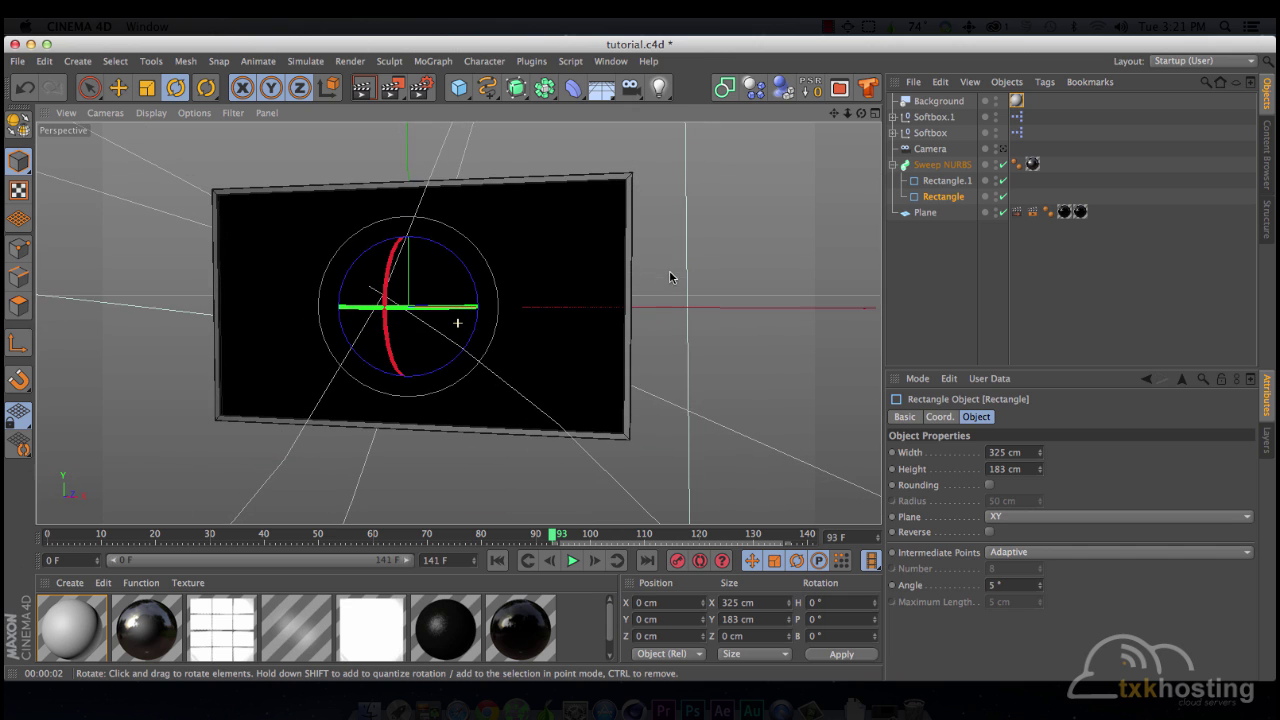
# Step: Narrow the Rectangle to 321 cm wide, rotate the frame slightly in depth, and launch After Effects
pyautogui.click(947, 181)
pyautogui.click(945, 197)
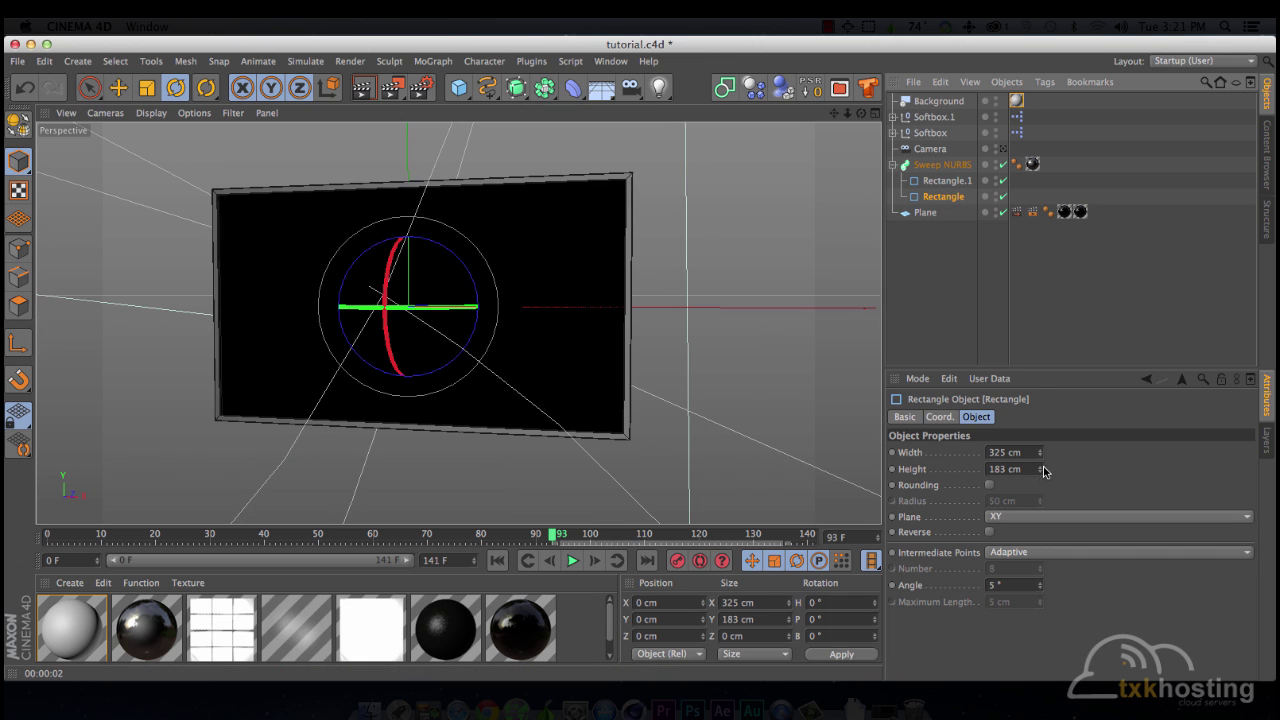
pyautogui.moveTo(1040, 459); pyautogui.dragTo(1043, 477)
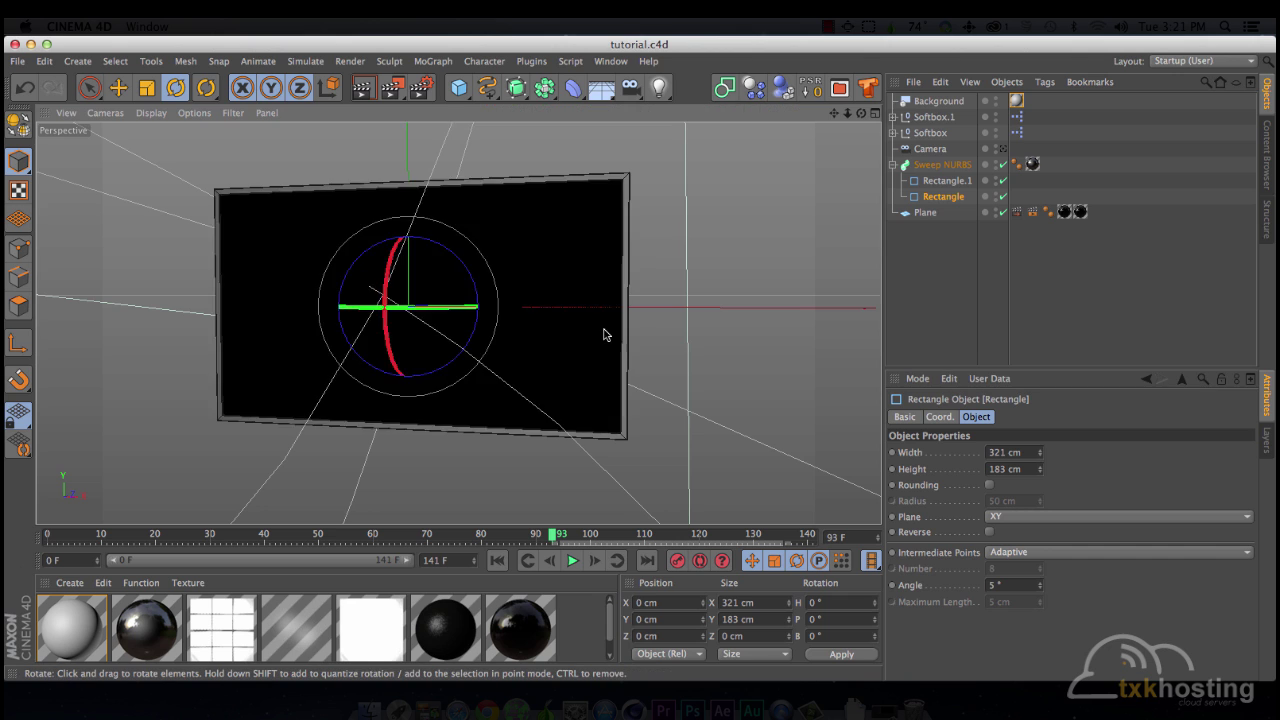
pyautogui.moveTo(631, 325); pyautogui.dragTo(629, 320)
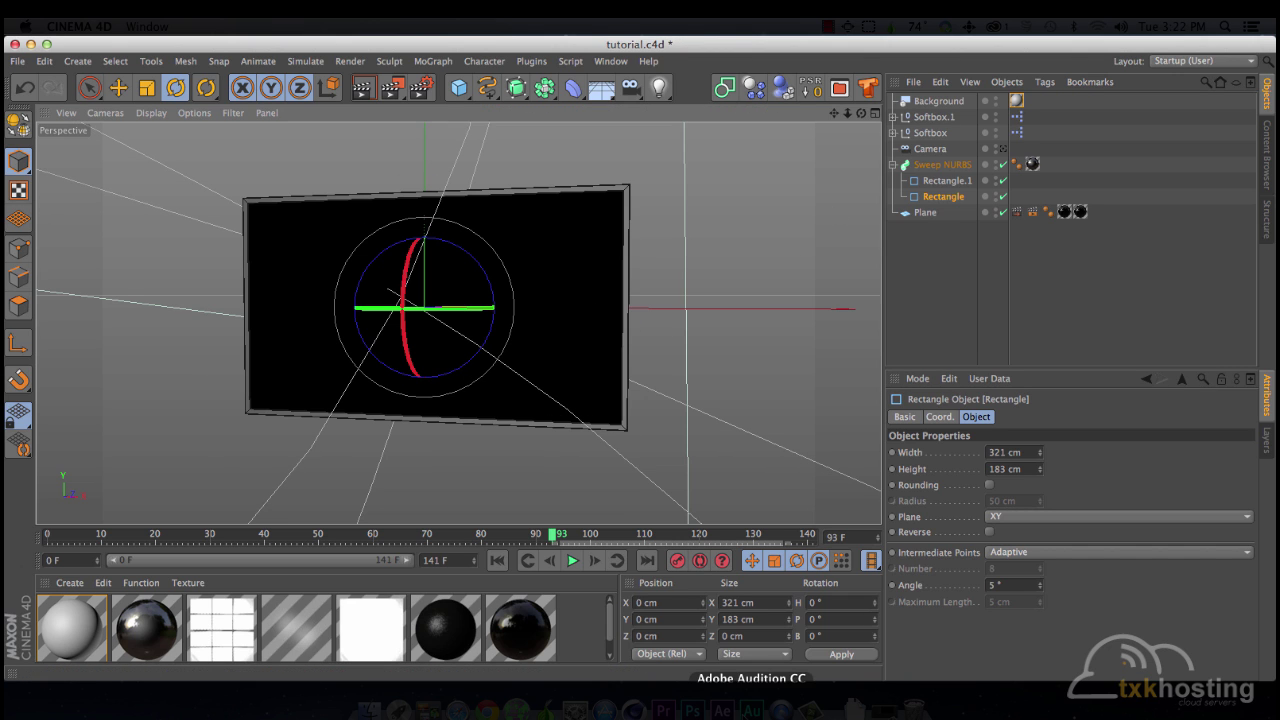
pyautogui.click(723, 708)
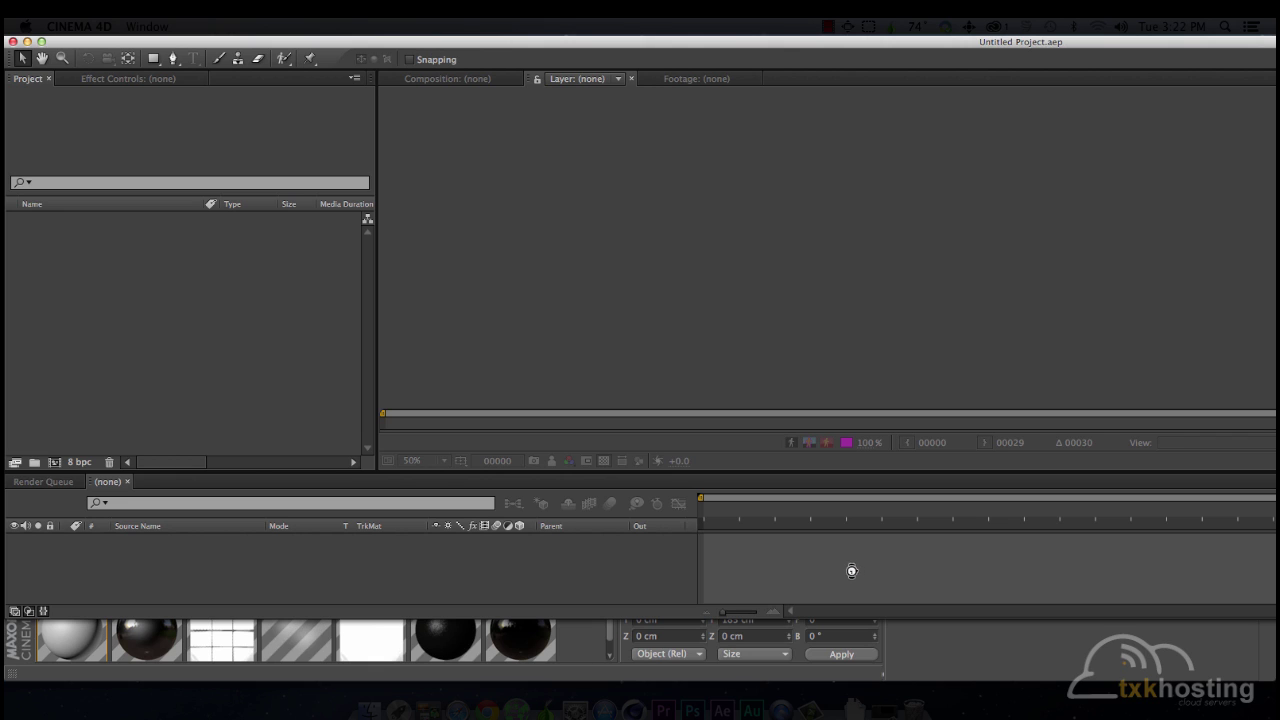
# Step: Import tutorial.c4d from the Desktop into the After Effects project
pyautogui.click(163, 234)
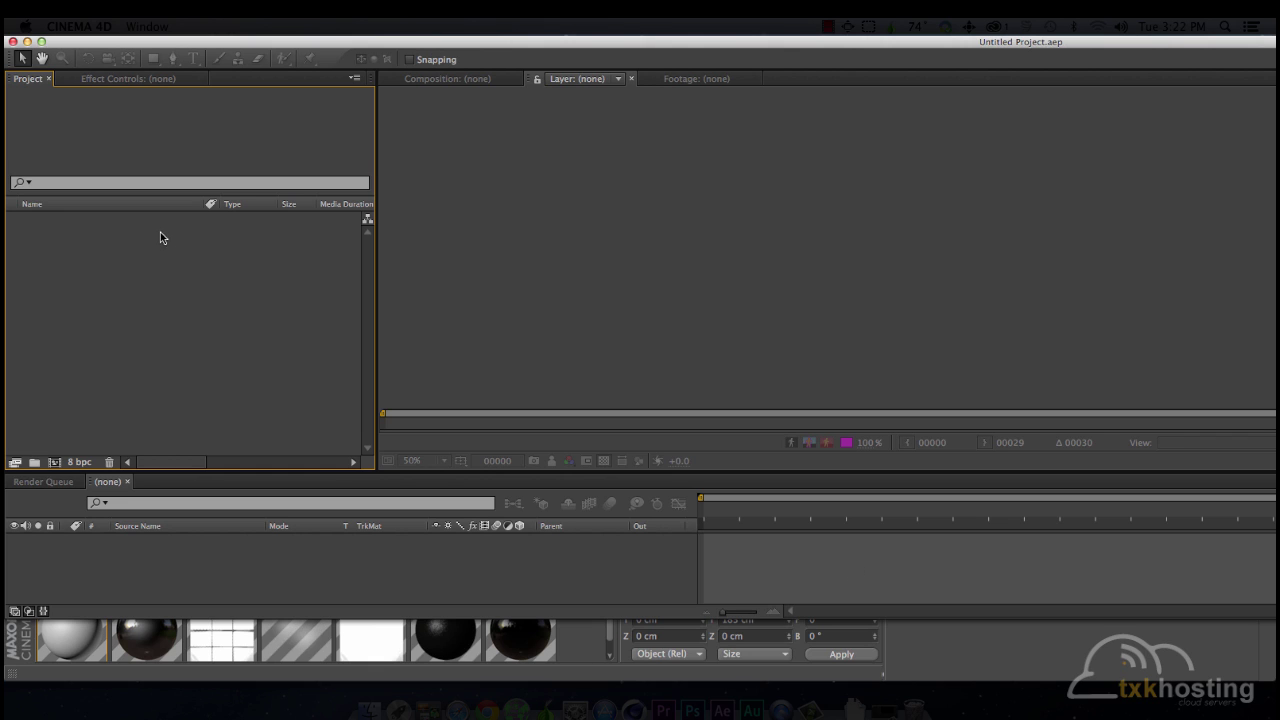
pyautogui.doubleClick(270, 238)
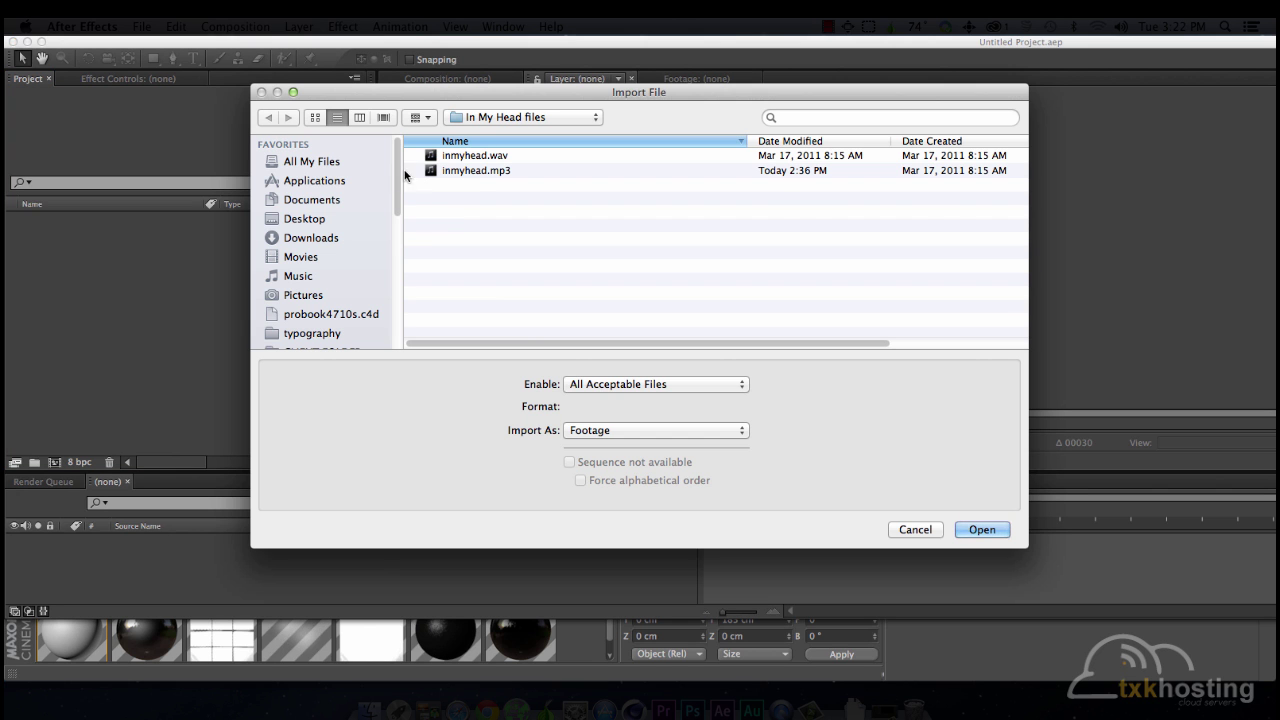
pyautogui.click(313, 219)
pyautogui.doubleClick(443, 175)
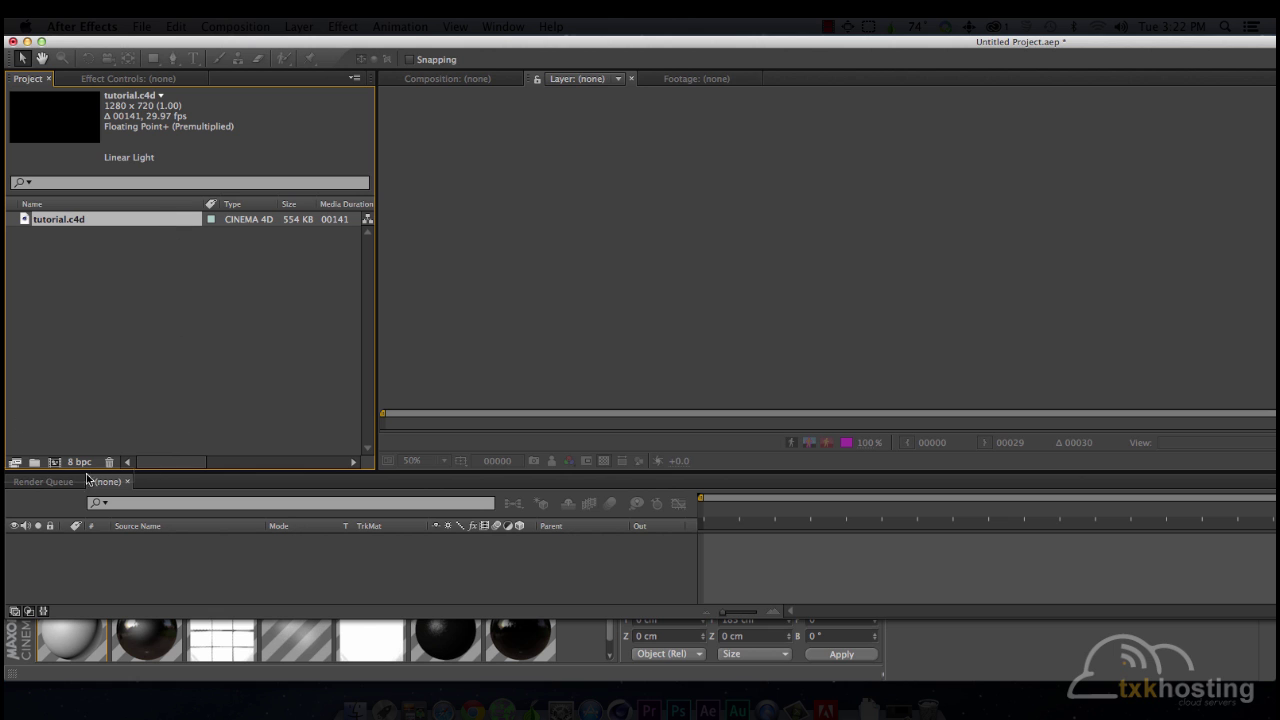
# Step: Create a tutorial composition from tutorial.c4d and dismiss the Creative Cloud and Welcome dialogs
pyautogui.moveTo(87, 479); pyautogui.dragTo(90, 545)
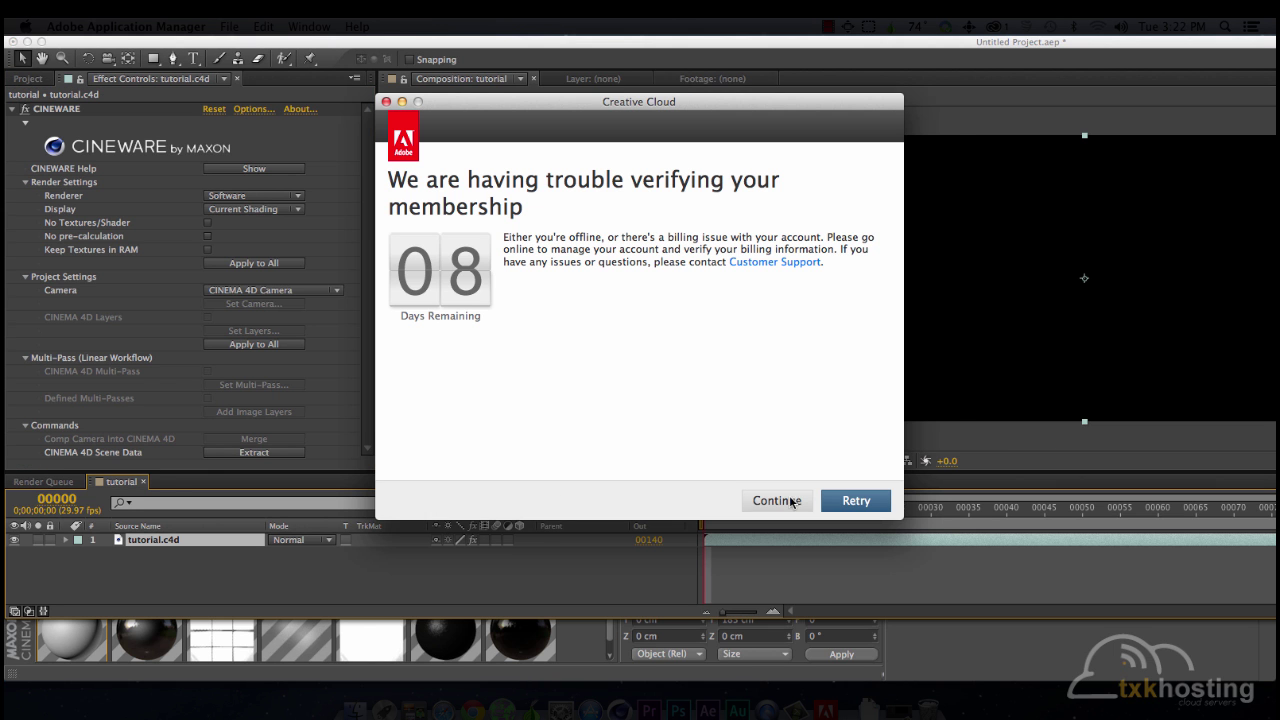
pyautogui.click(777, 501)
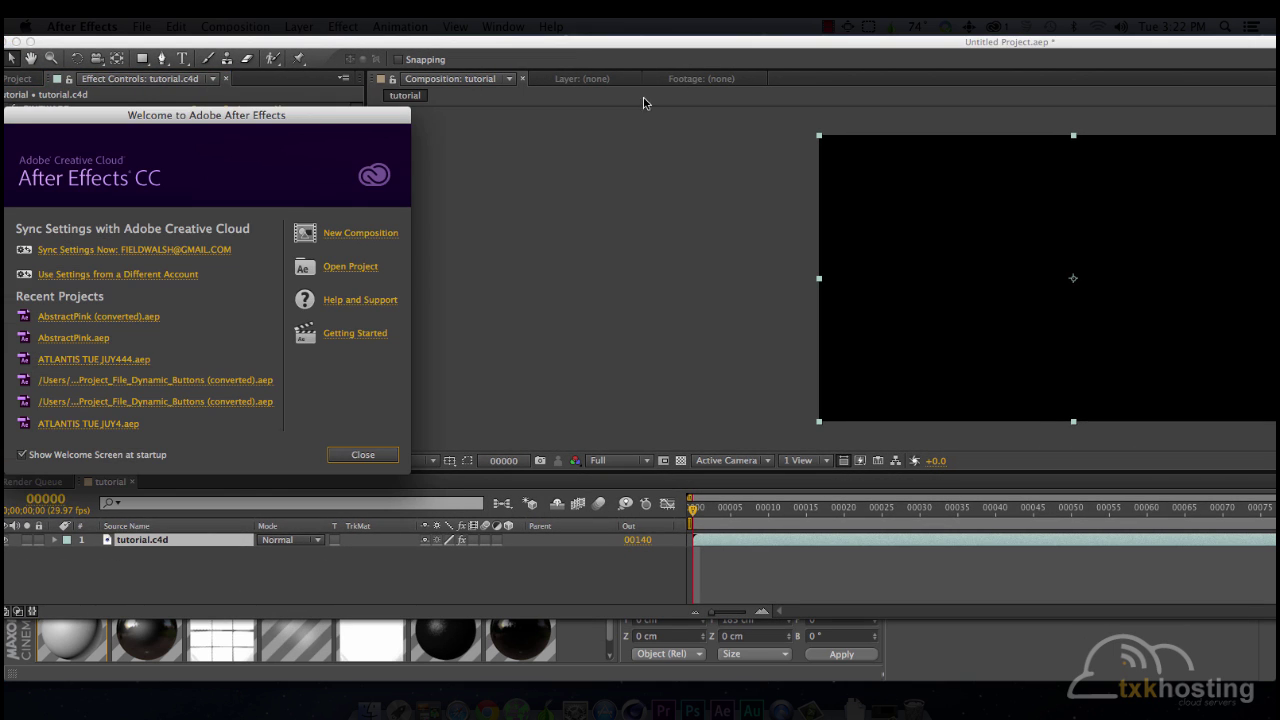
pyautogui.click(363, 454)
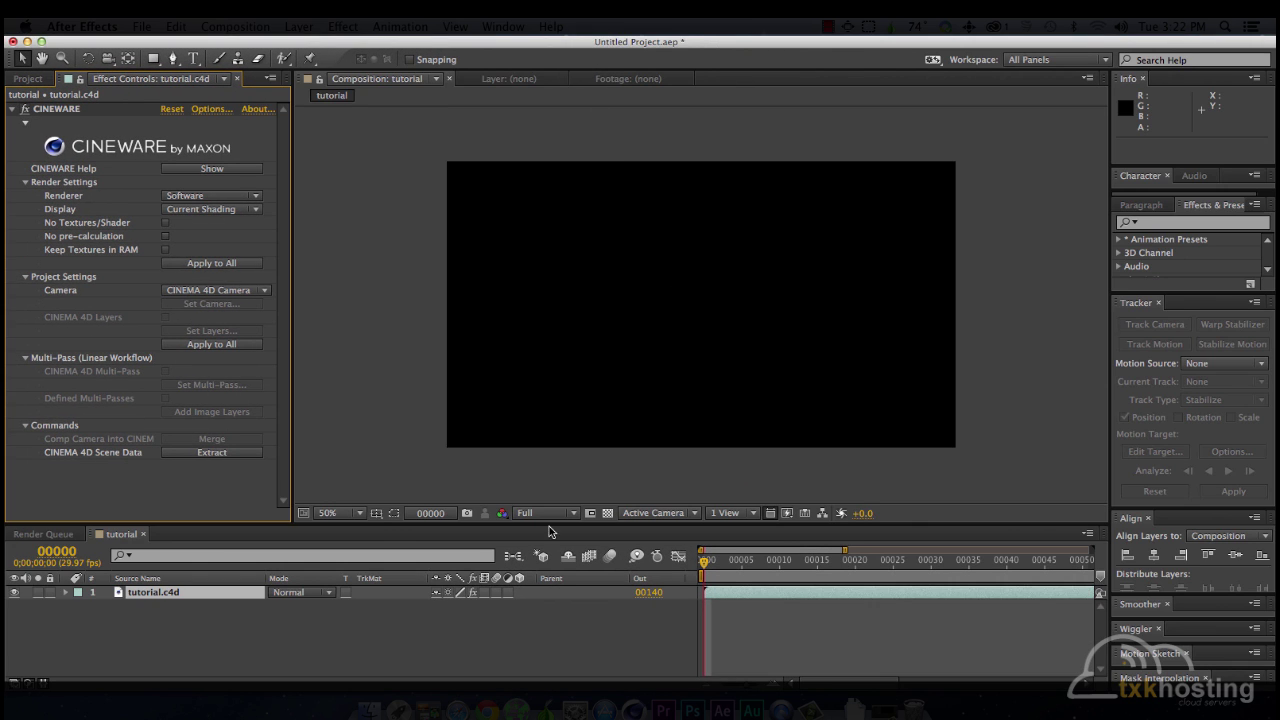
pyautogui.moveTo(705, 560); pyautogui.dragTo(737, 563)
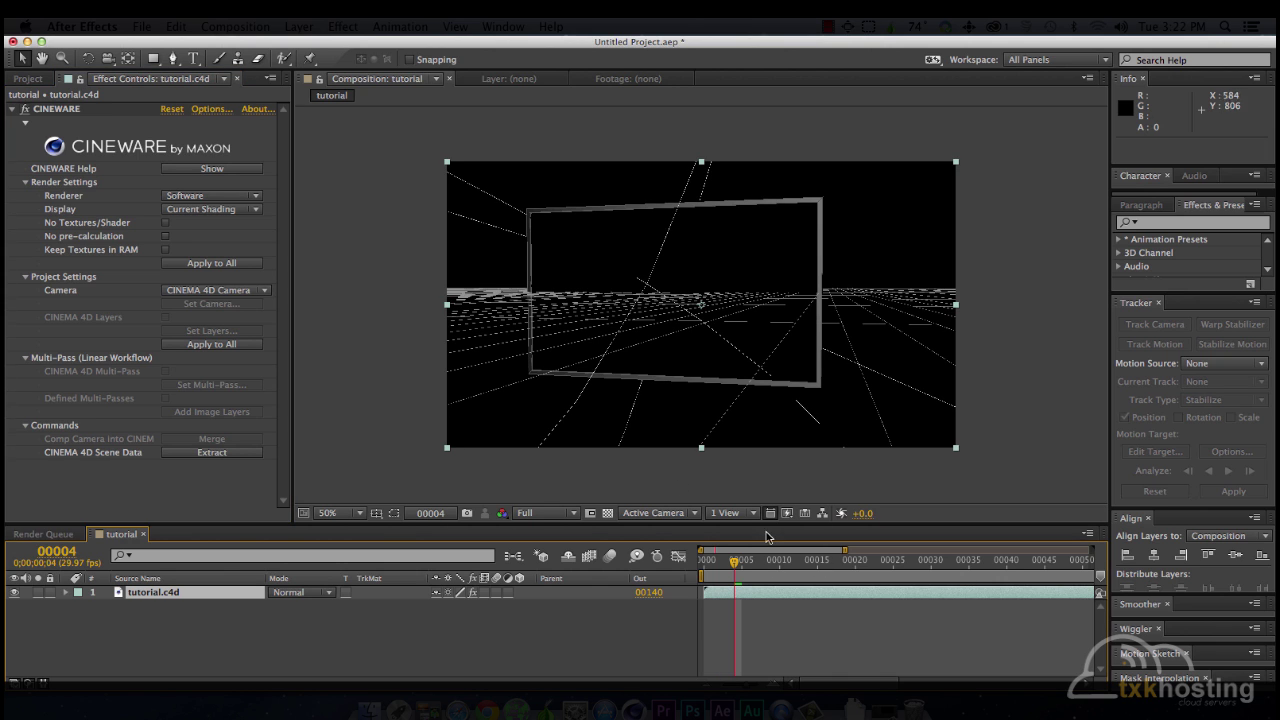
# Step: Switch the Cineware renderer to Standard (Final) and extract the scene's Camera, Plane and Light layers
pyautogui.click(226, 194)
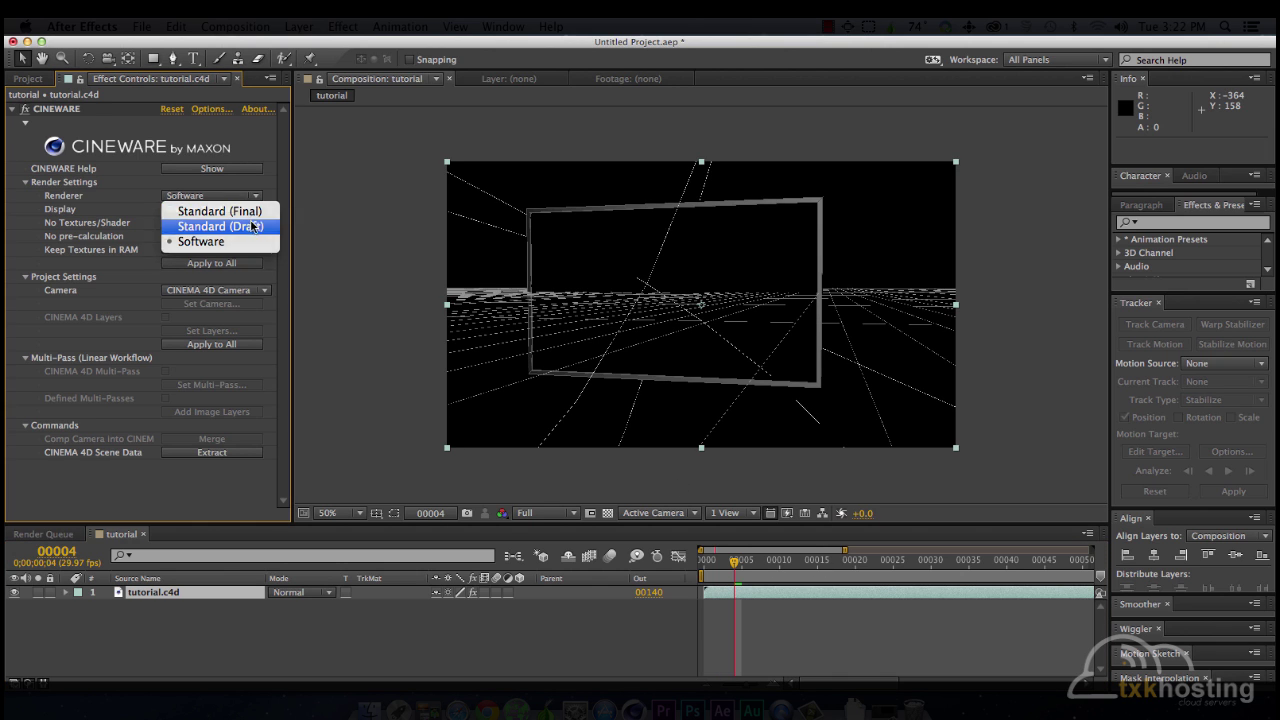
pyautogui.click(215, 226)
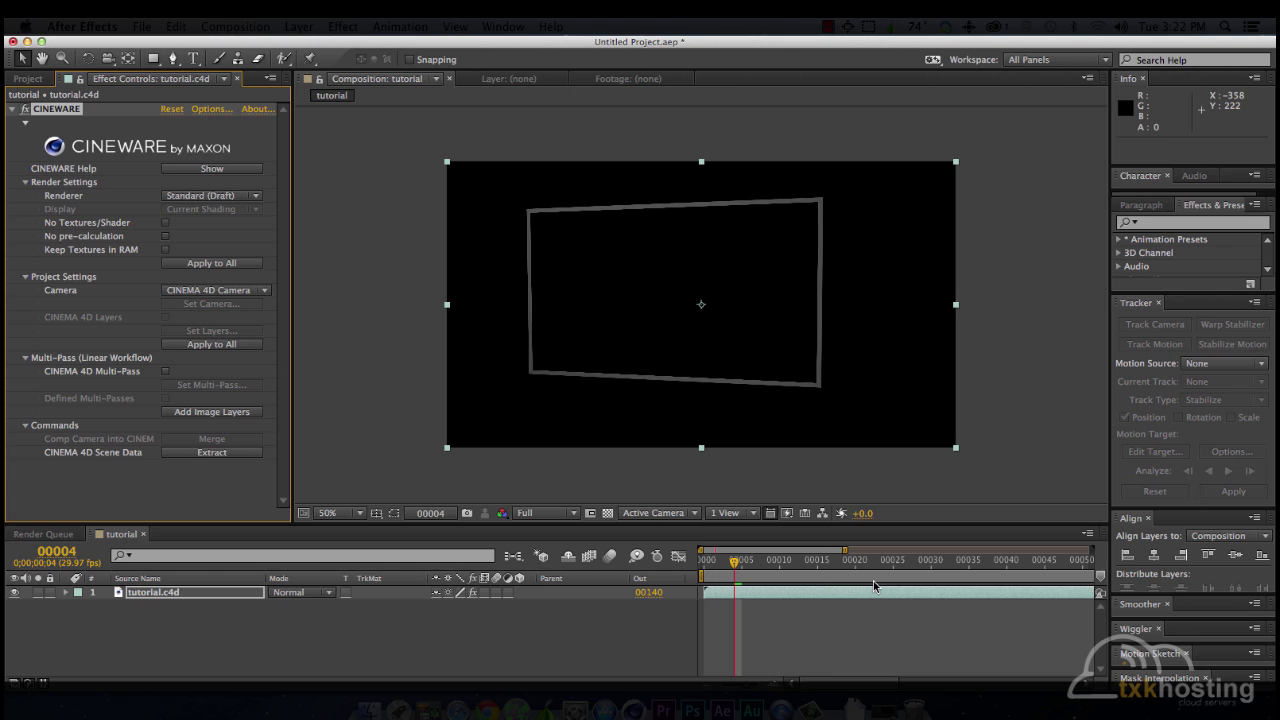
pyautogui.click(757, 566)
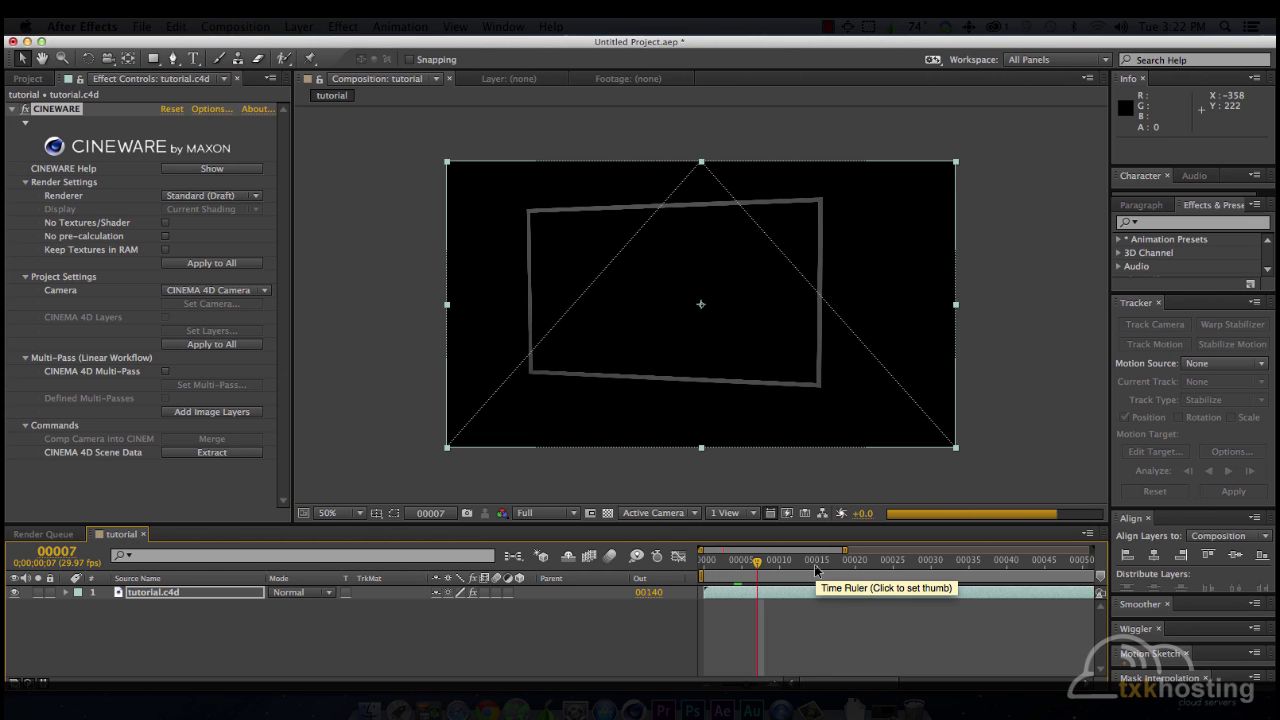
pyautogui.click(878, 562)
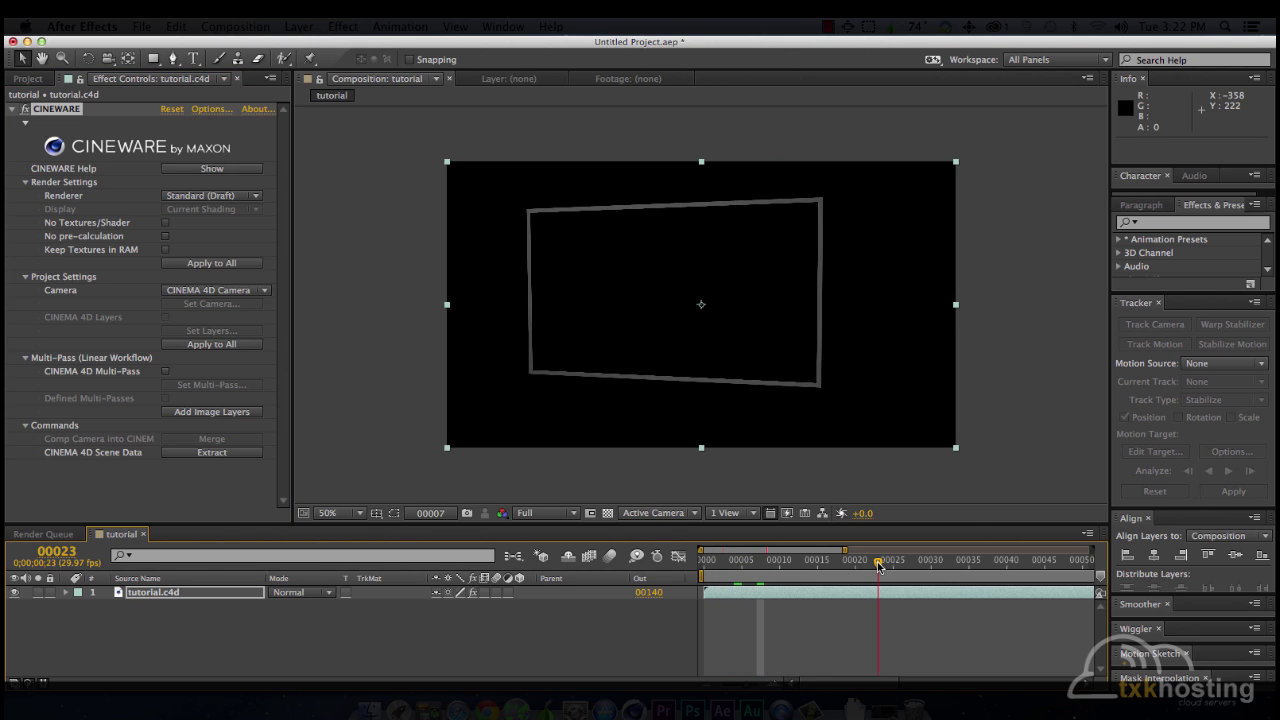
pyautogui.click(250, 196)
pyautogui.click(250, 208)
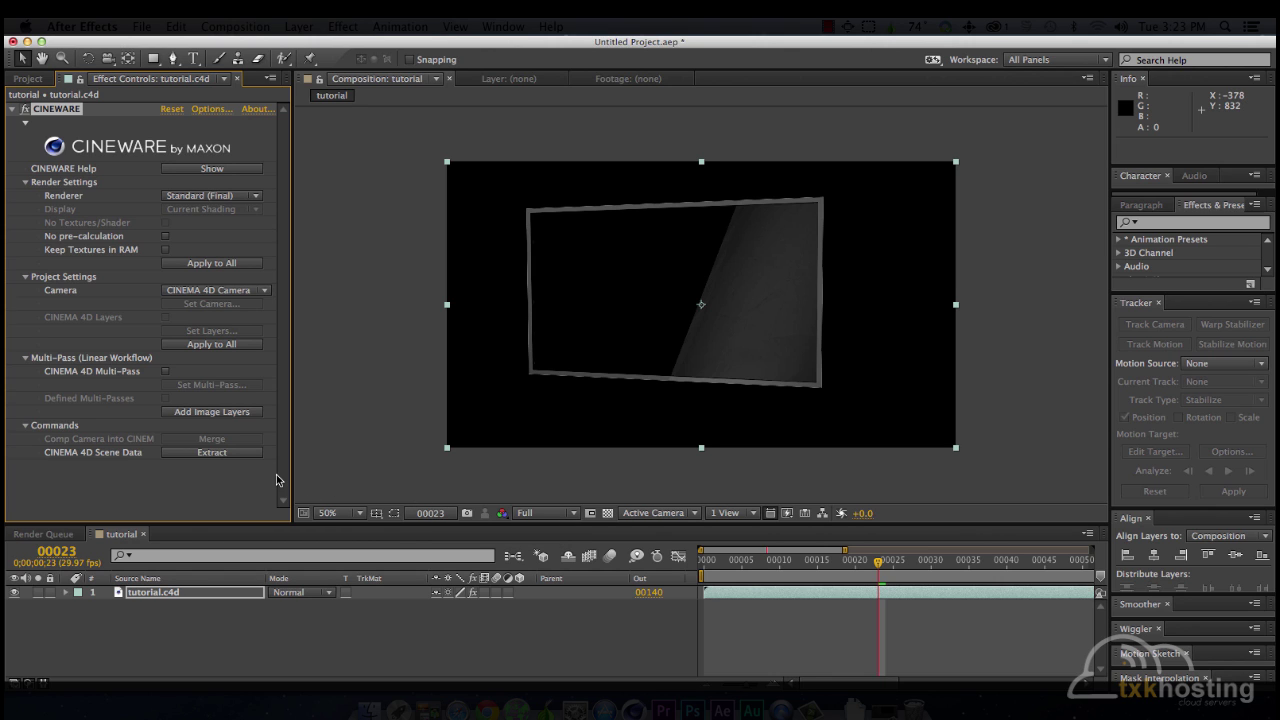
pyautogui.click(223, 455)
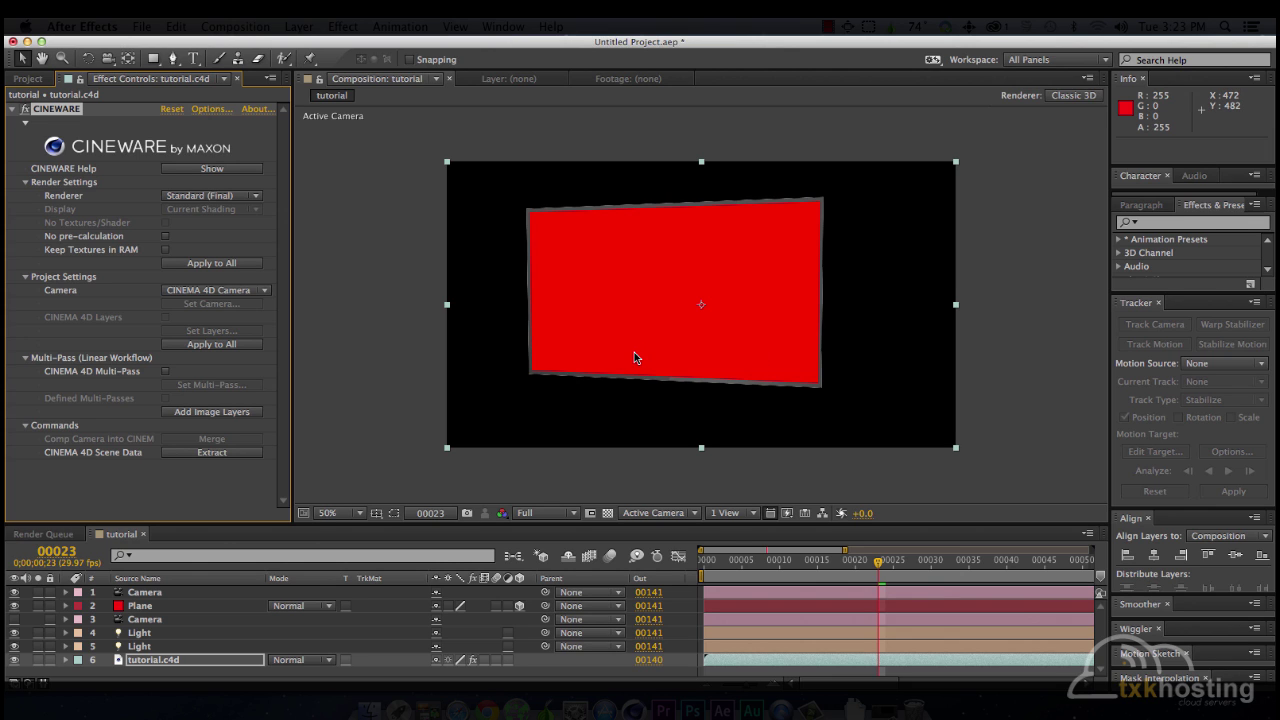
# Step: Duplicate the tutorial.c4d layer and move the copy above the Plane layer
pyautogui.click(824, 563)
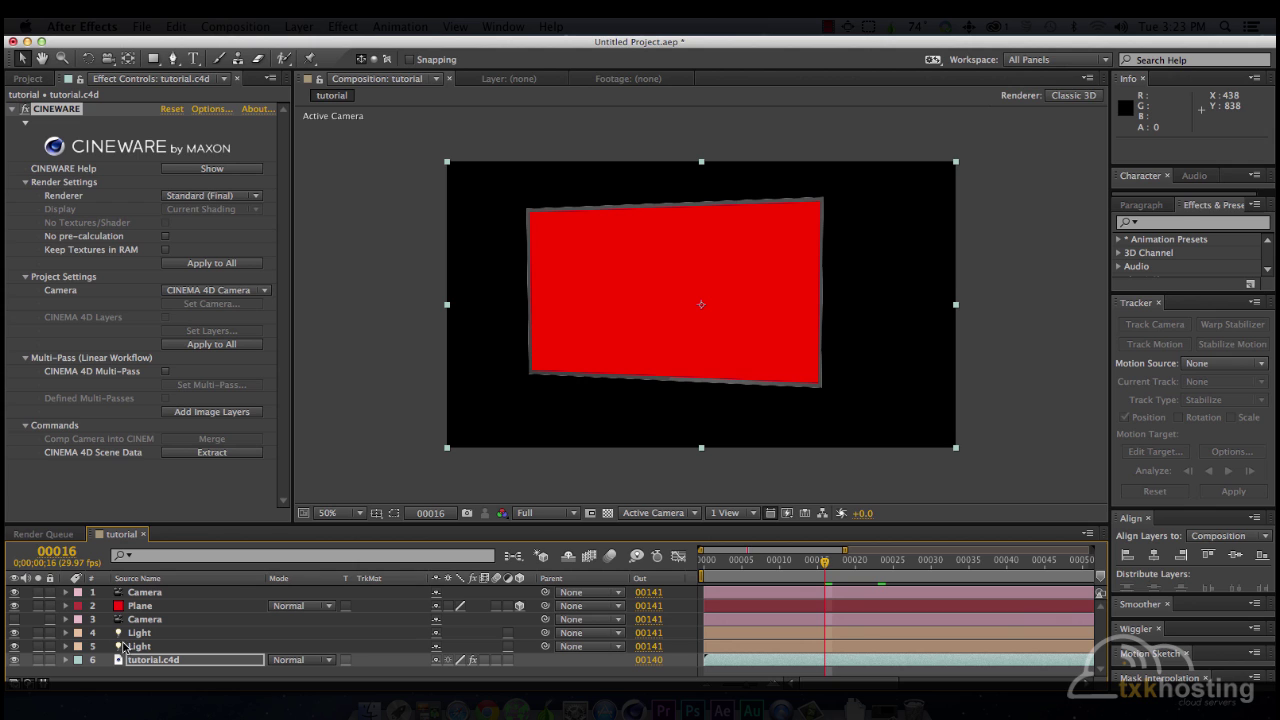
pyautogui.click(159, 659)
pyautogui.hotkey('ctrl', 'd')
pyautogui.moveTo(231, 658); pyautogui.dragTo(170, 600)
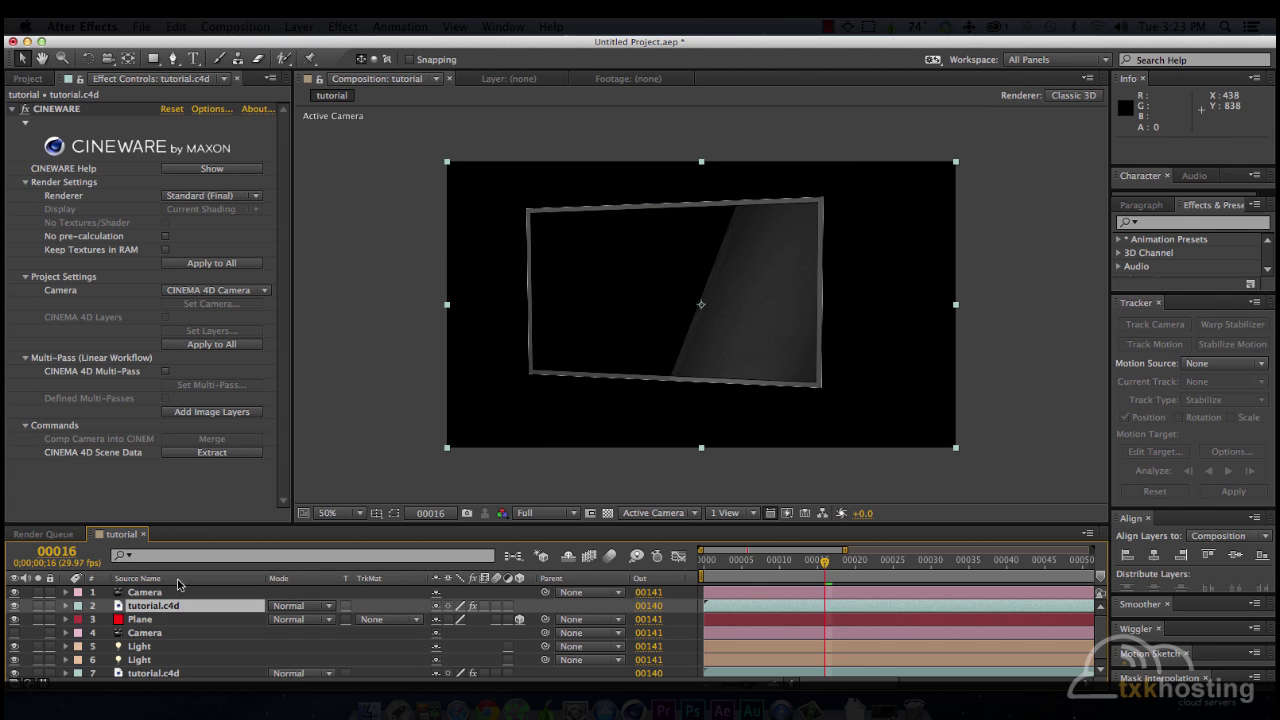
# Step: Turn on CINEMA 4D Multi-Pass for the copy, keeping the RGBA Image pass
pyautogui.click(170, 333)
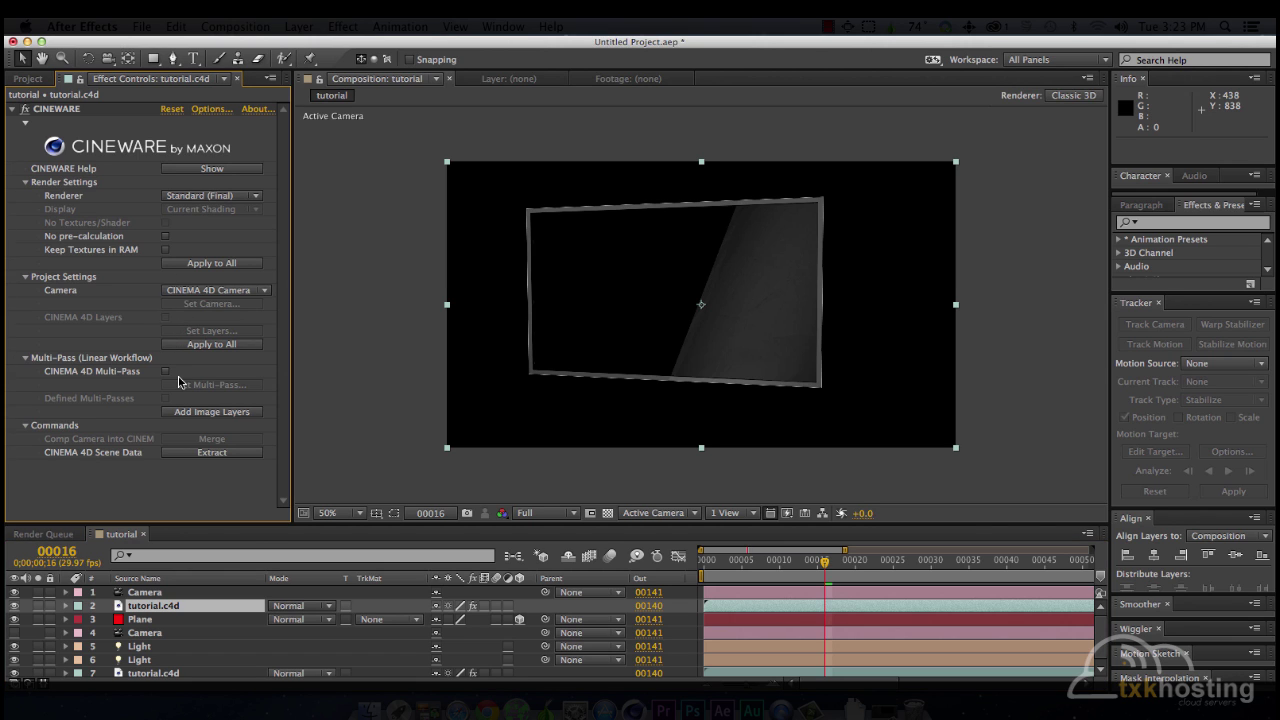
pyautogui.click(167, 371)
pyautogui.click(198, 386)
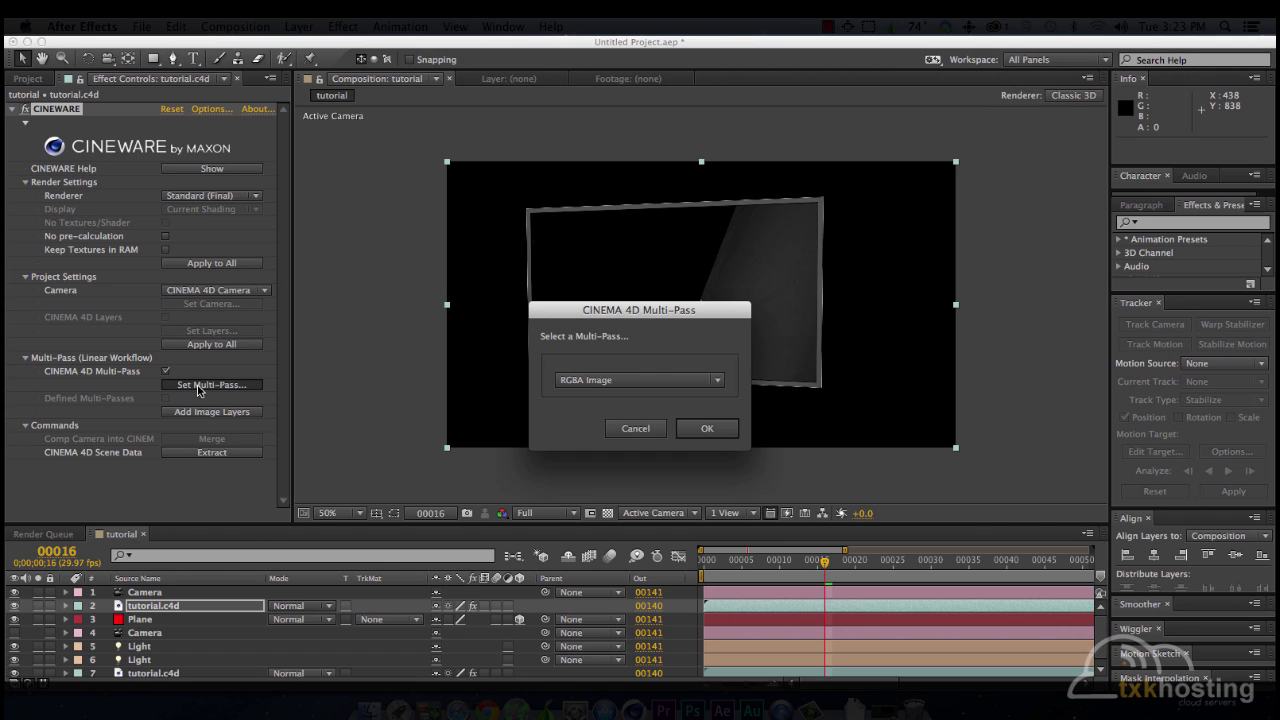
pyautogui.click(556, 378)
pyautogui.click(574, 385)
pyautogui.click(632, 428)
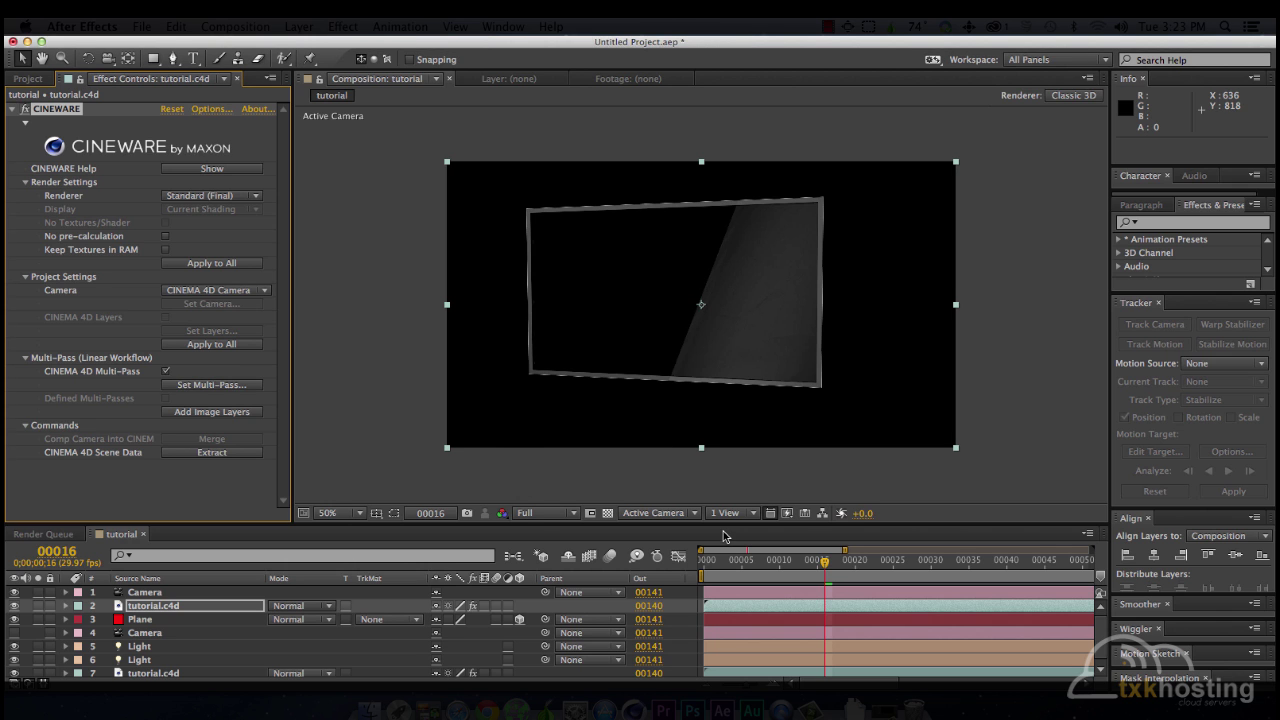
# Step: Enable Multi-Pass in Cinema 4D's render settings and add an Object Buffer pass
pyautogui.click(636, 706)
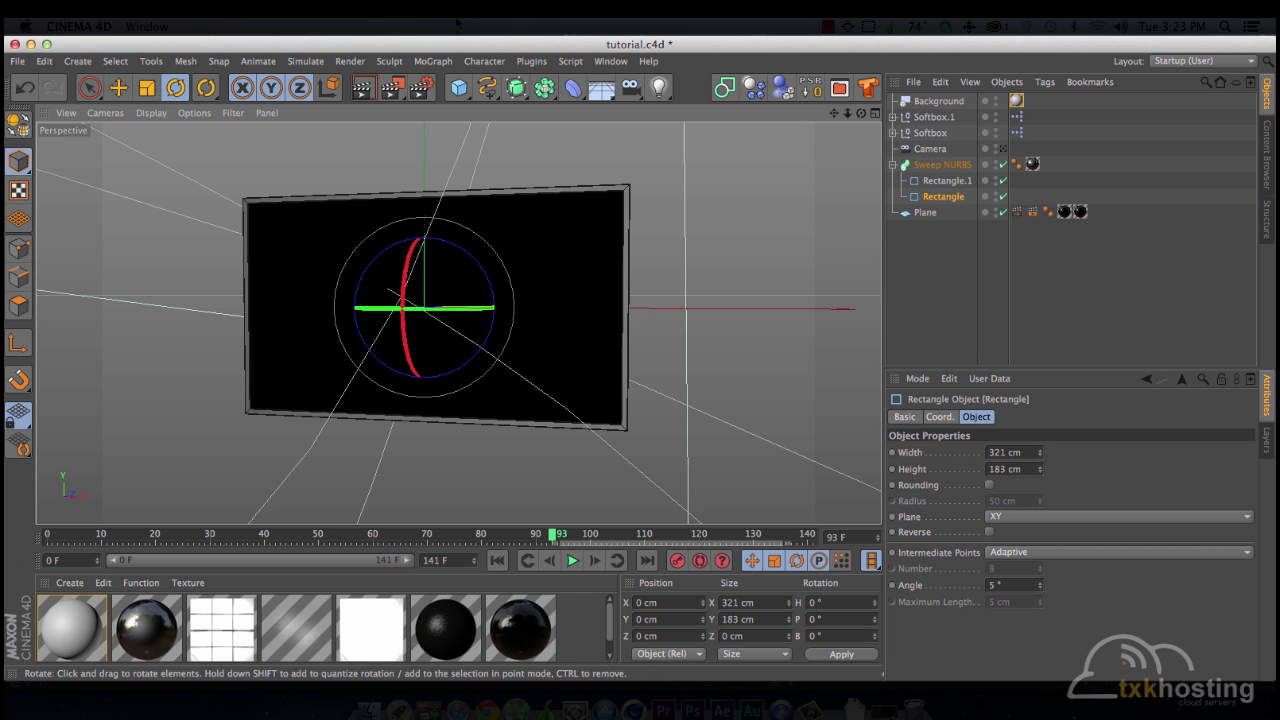
pyautogui.click(421, 88)
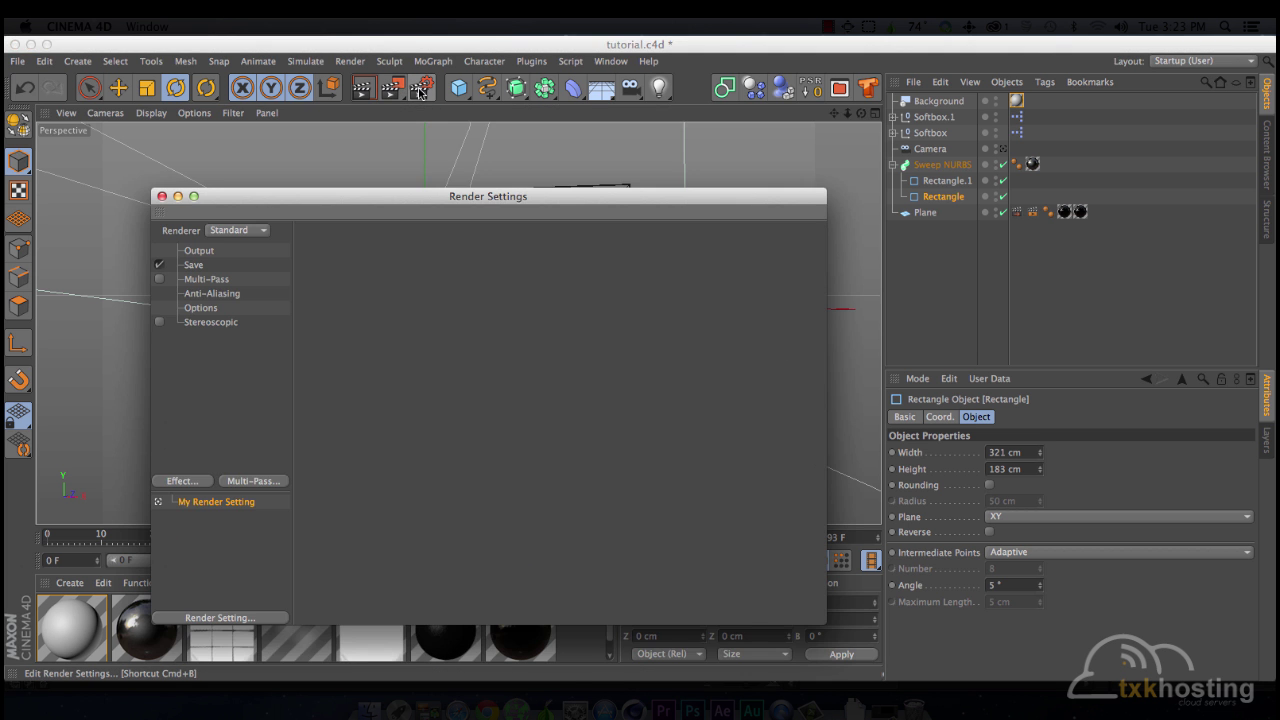
pyautogui.click(207, 279)
pyautogui.click(159, 279)
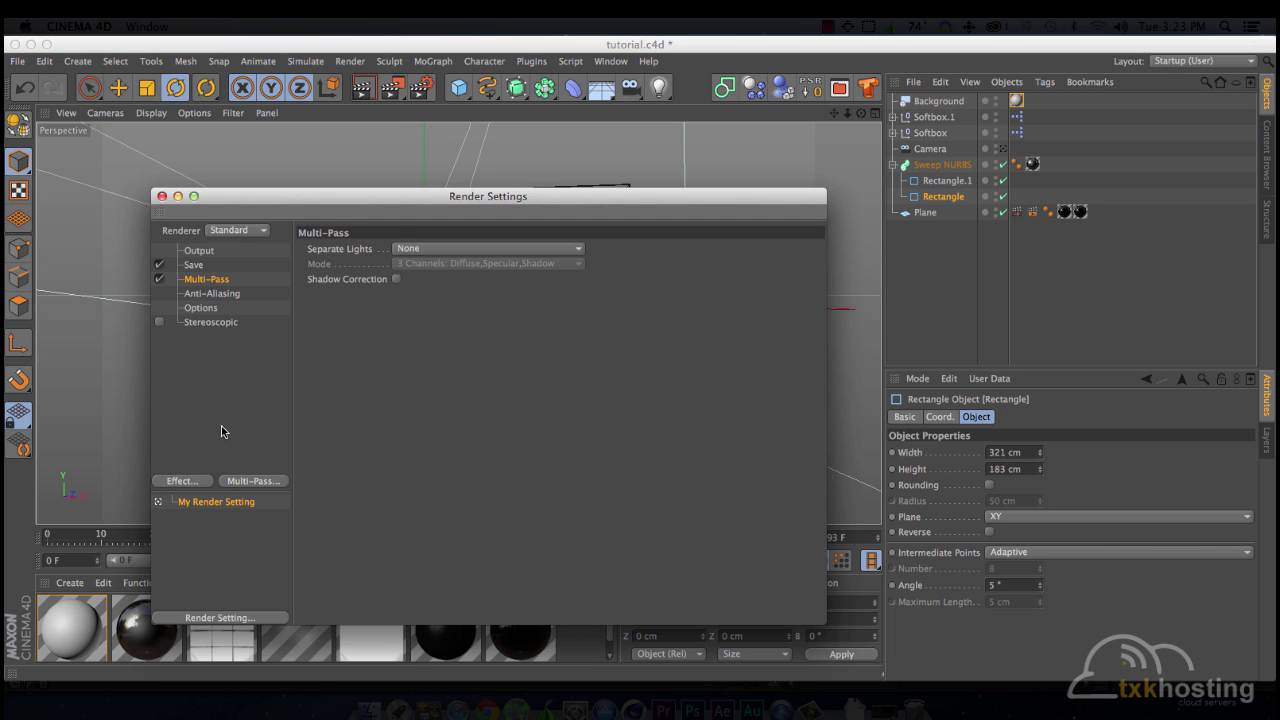
pyautogui.click(247, 482)
pyautogui.click(376, 241)
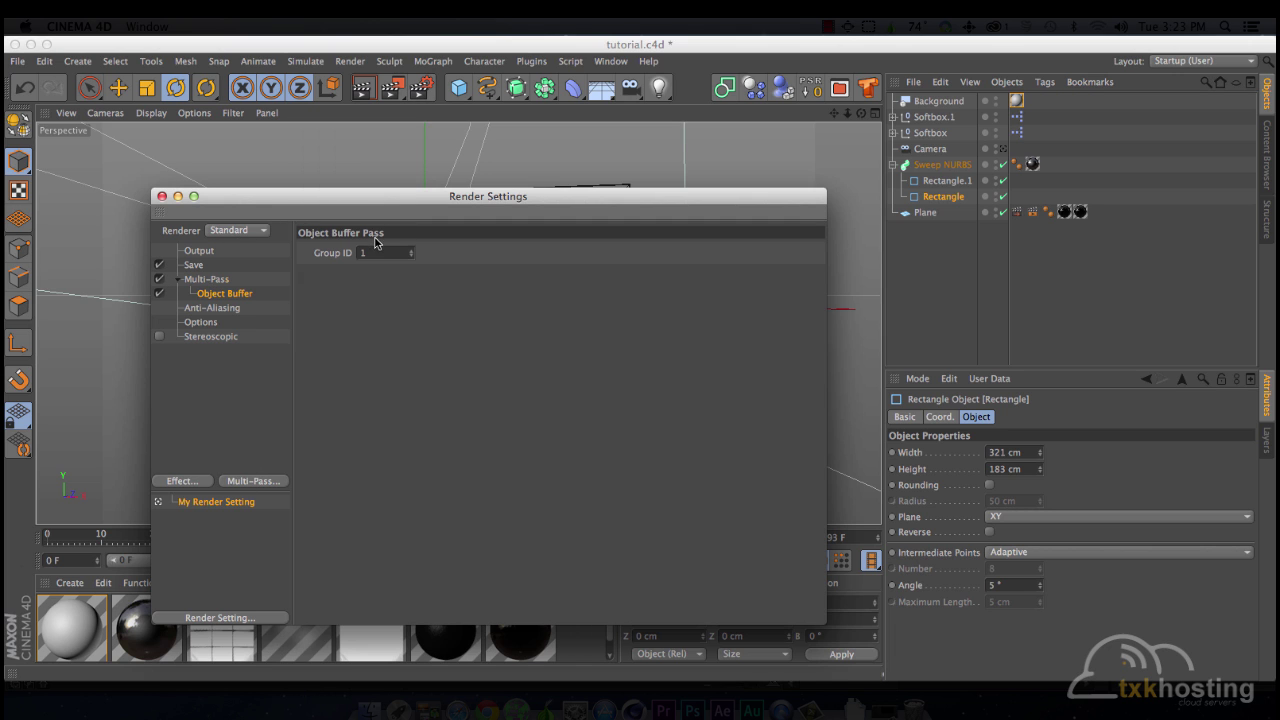
# Step: Save the Cinema 4D scene and set the copy's Cineware multi-pass to Object Buffer
pyautogui.press('super+s')
pyautogui.press('super+Tab')
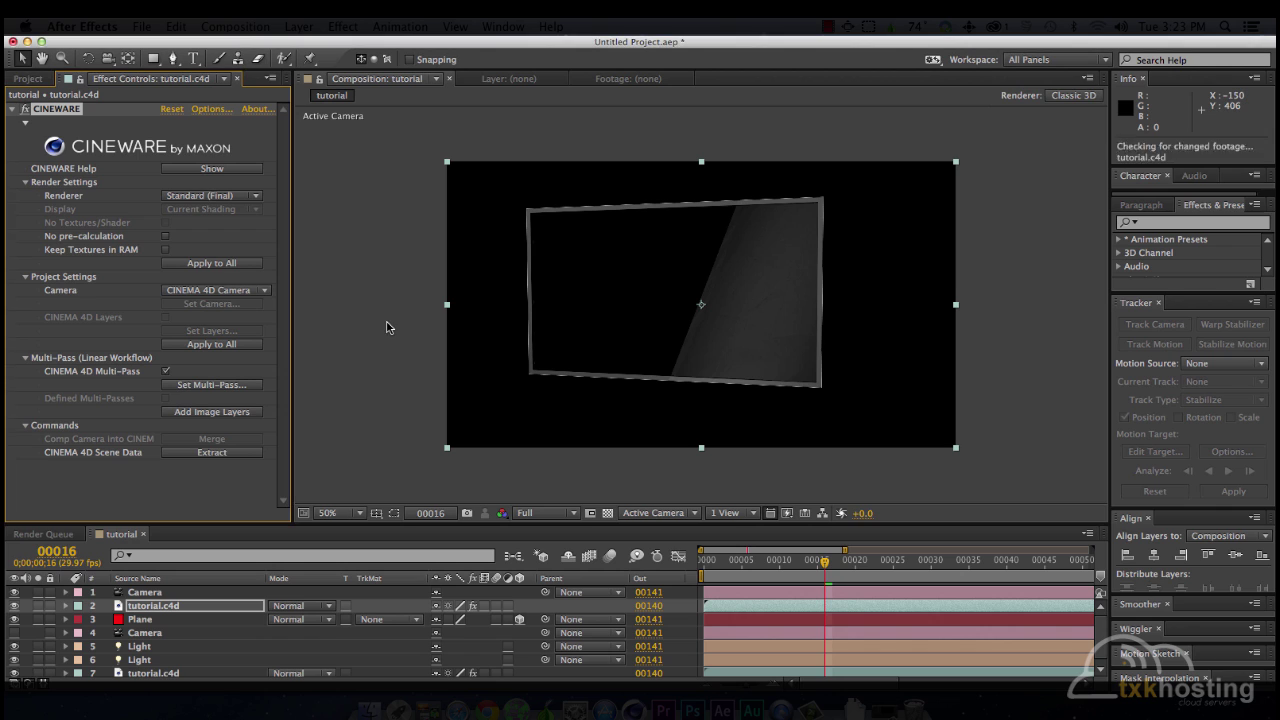
pyautogui.click(166, 371)
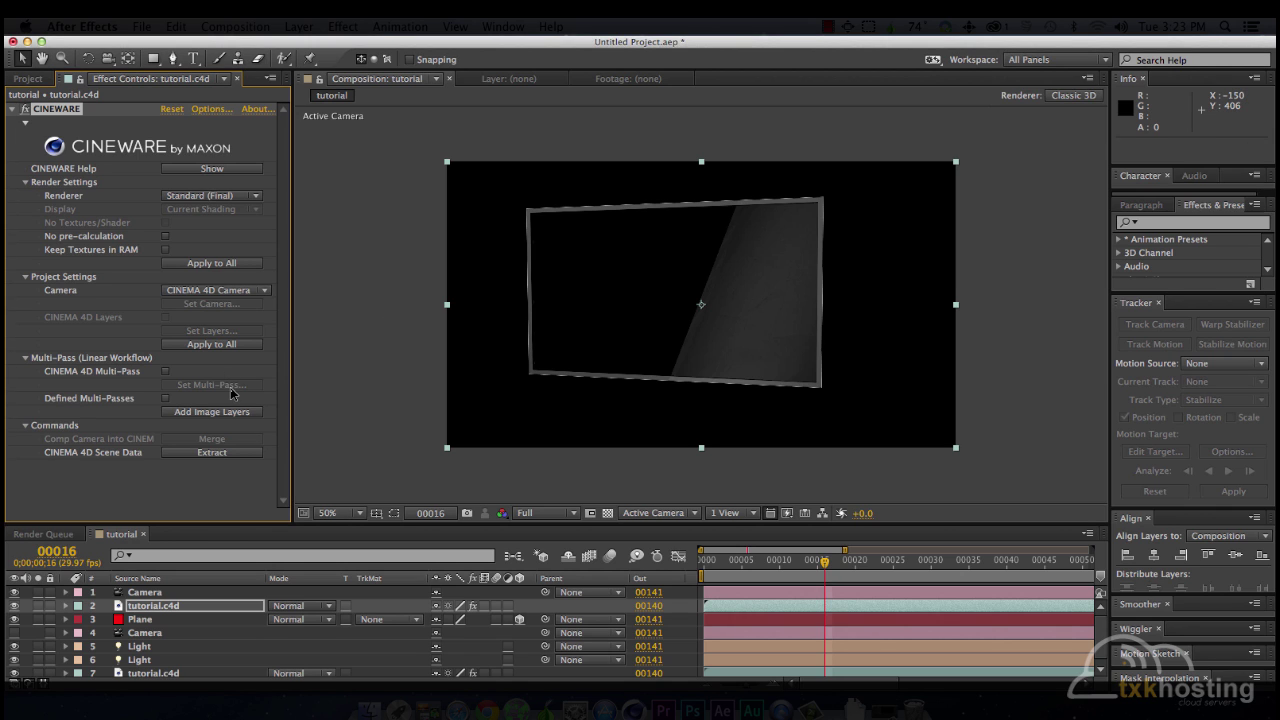
pyautogui.click(166, 372)
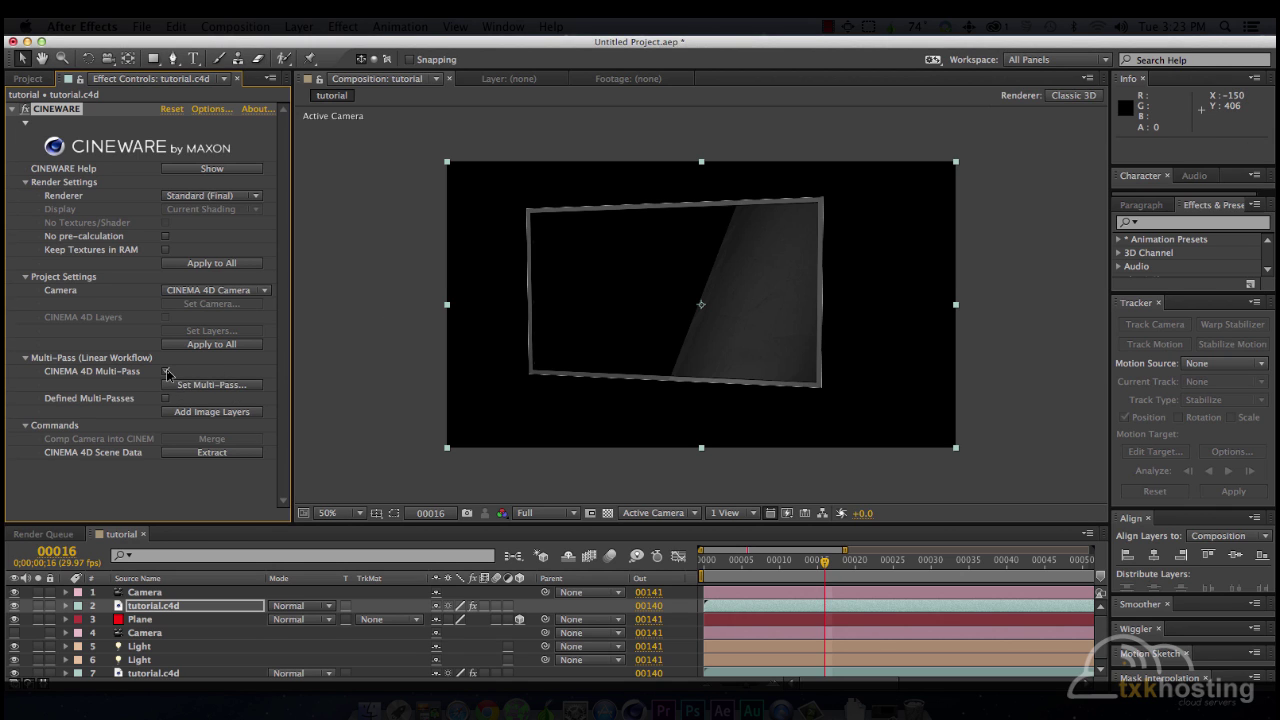
pyautogui.click(167, 372)
pyautogui.click(166, 372)
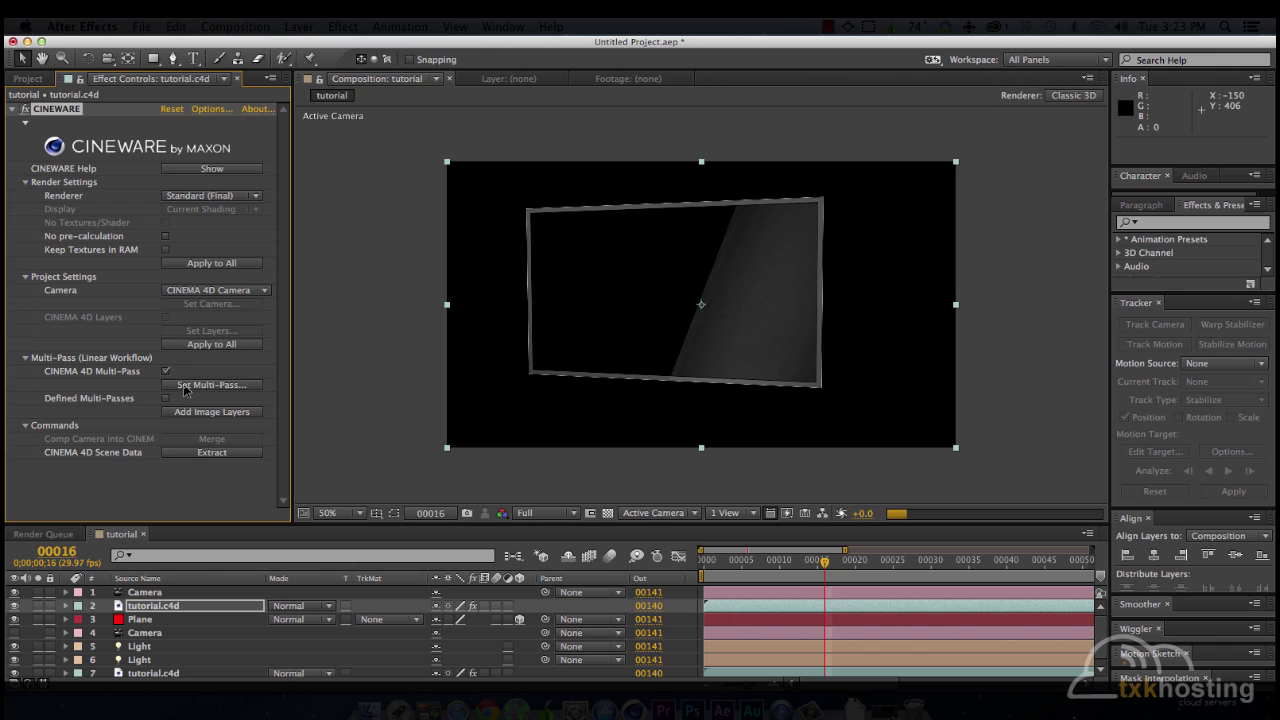
pyautogui.click(182, 385)
pyautogui.click(690, 381)
pyautogui.click(672, 394)
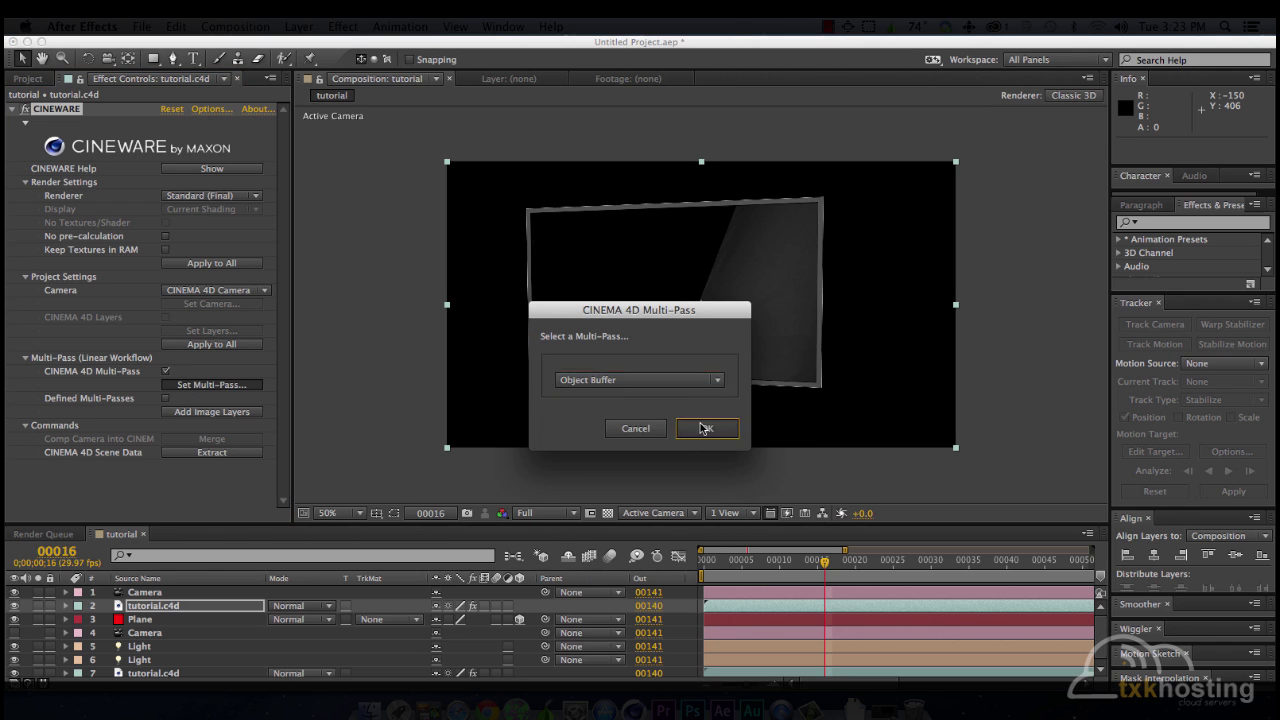
pyautogui.click(703, 427)
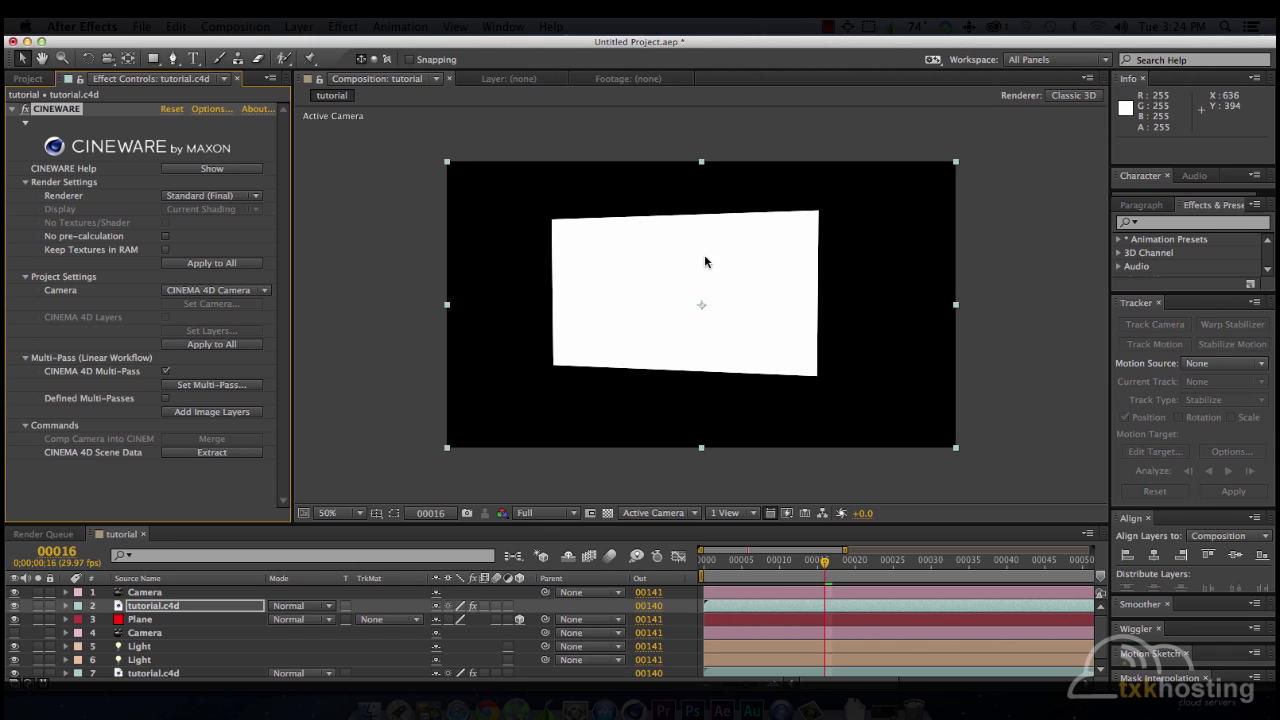
# Step: Set the Plane layer's track matte to Luma Matte "tutorial.c4d"
pyautogui.click(394, 621)
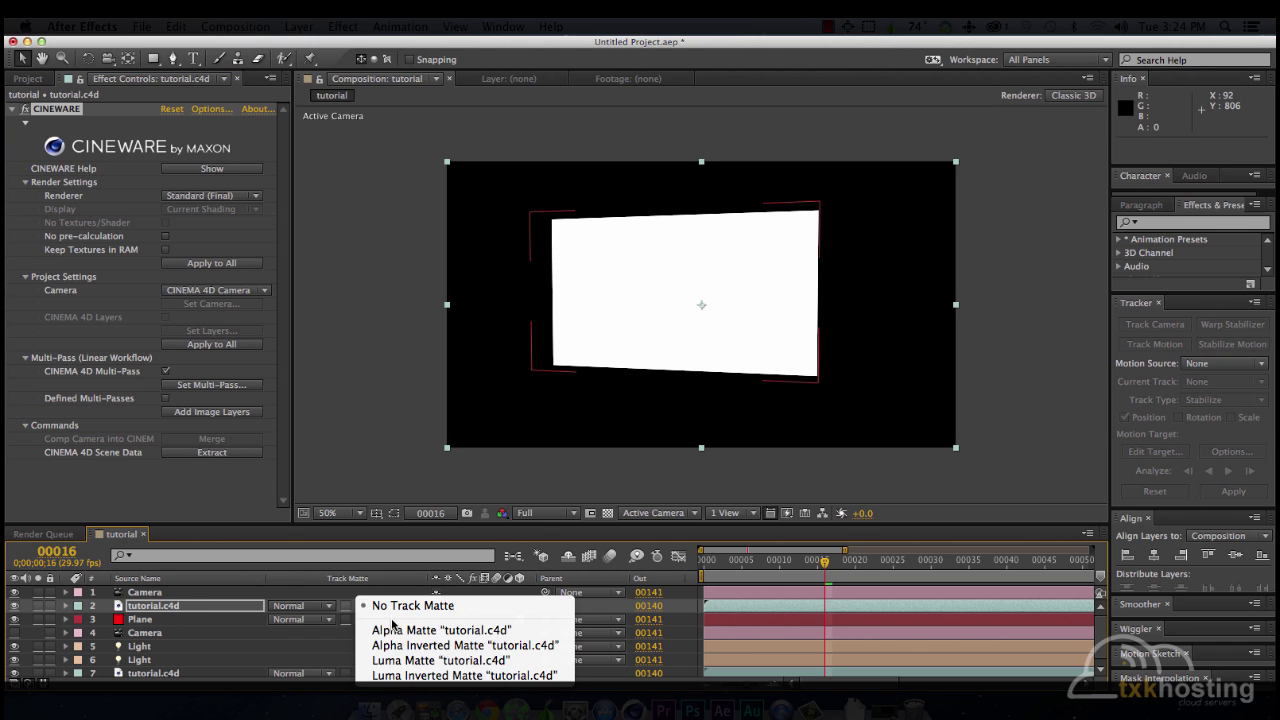
pyautogui.click(418, 662)
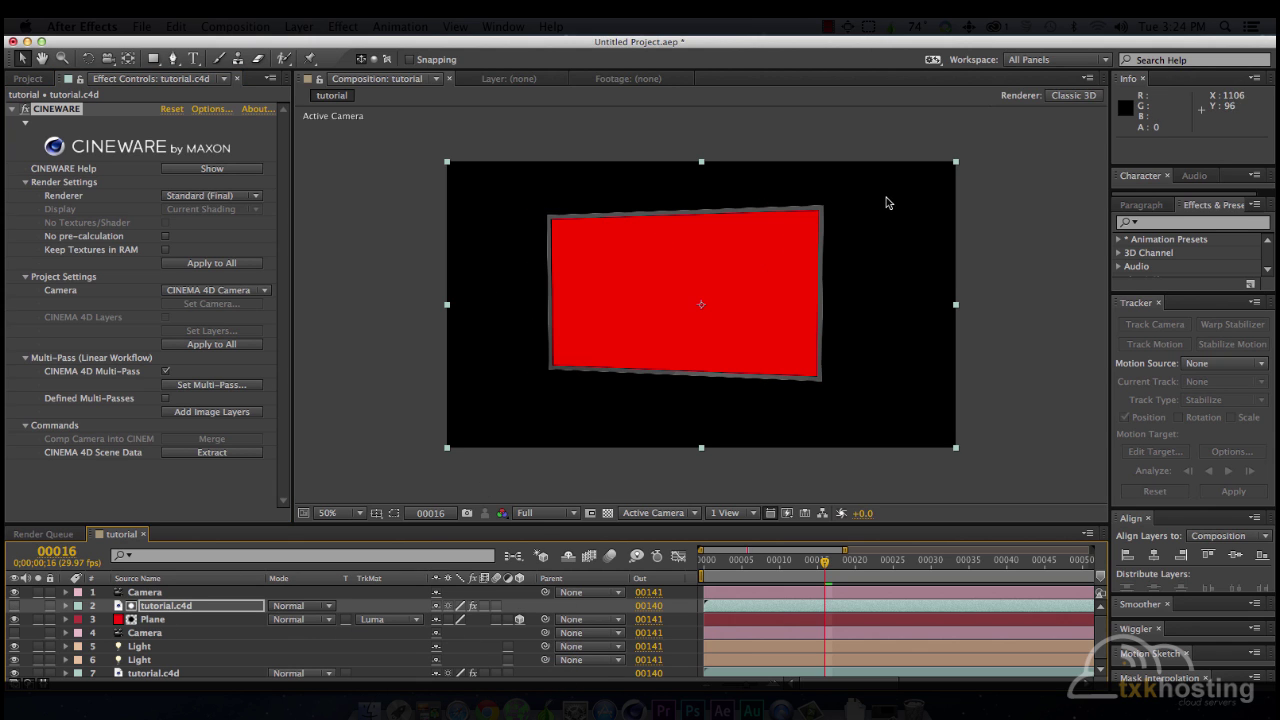
pyautogui.press('.')
pyautogui.press('.')
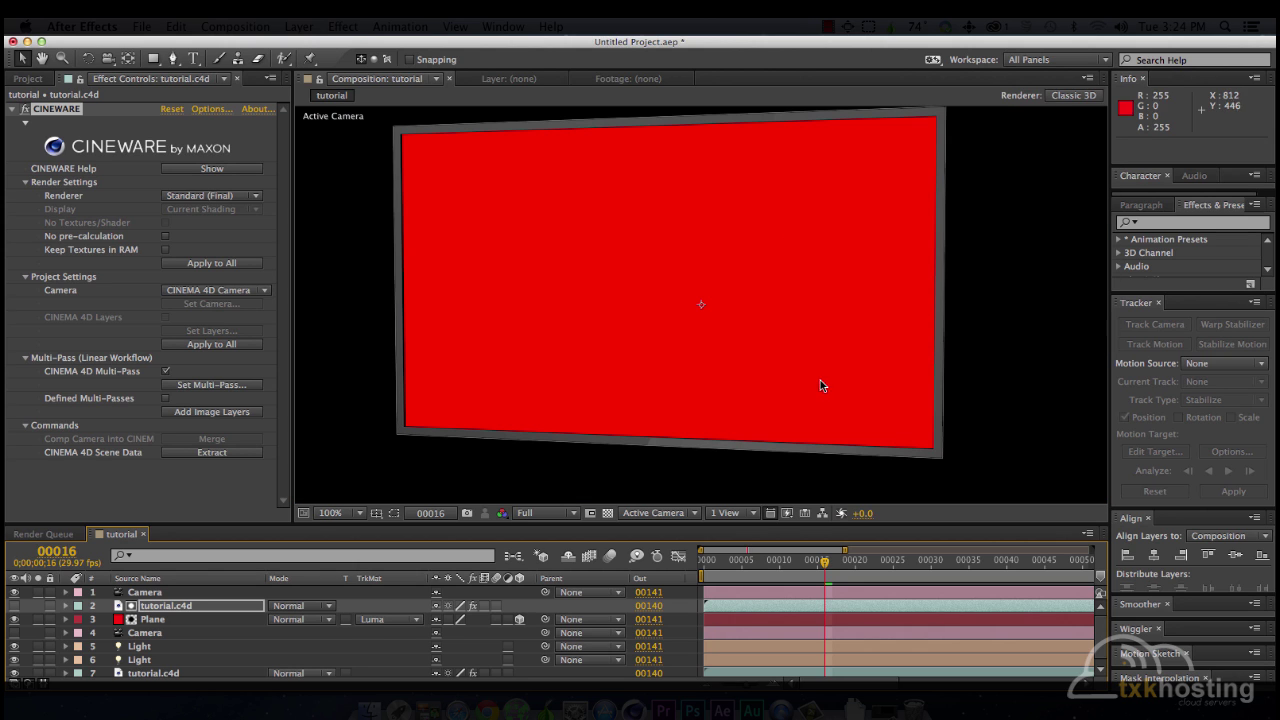
pyautogui.scroll(-1, 152, 584)
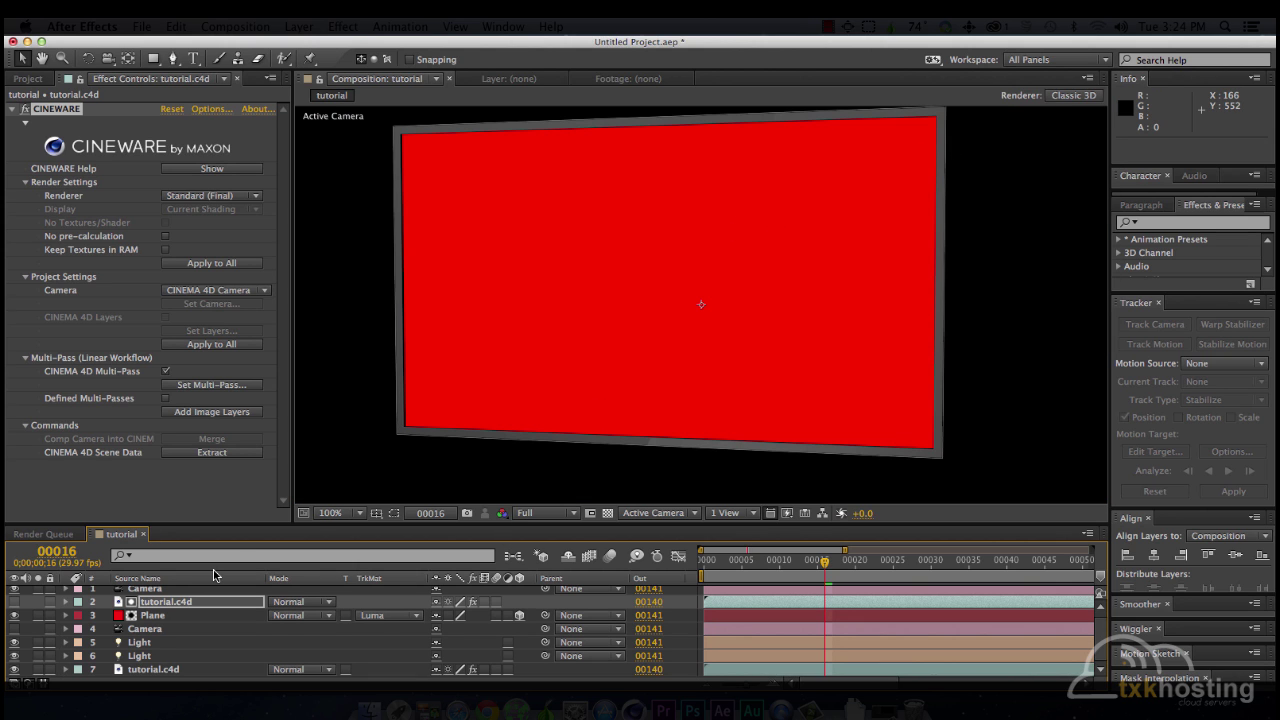
pyautogui.press('.')
pyautogui.press(',')
pyautogui.press(',')
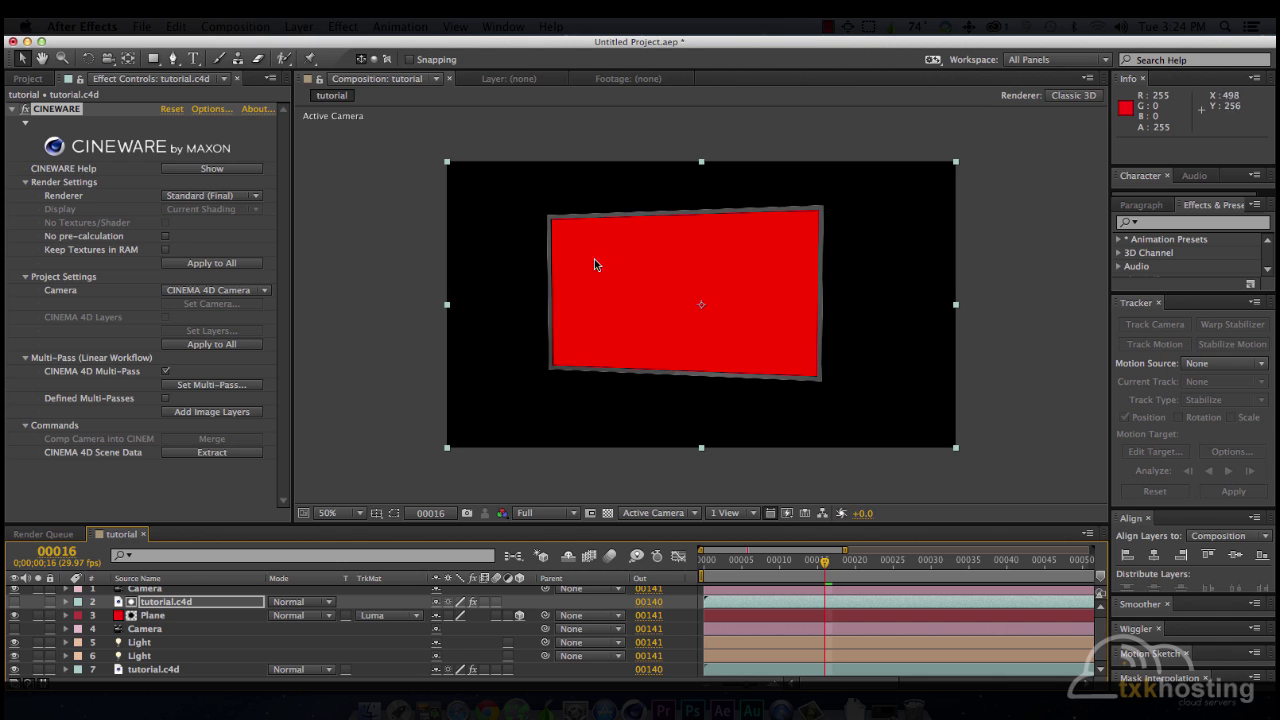
# Step: Pre-compose the Plane layer as Plane Comp 1 and open it
pyautogui.click(150, 615)
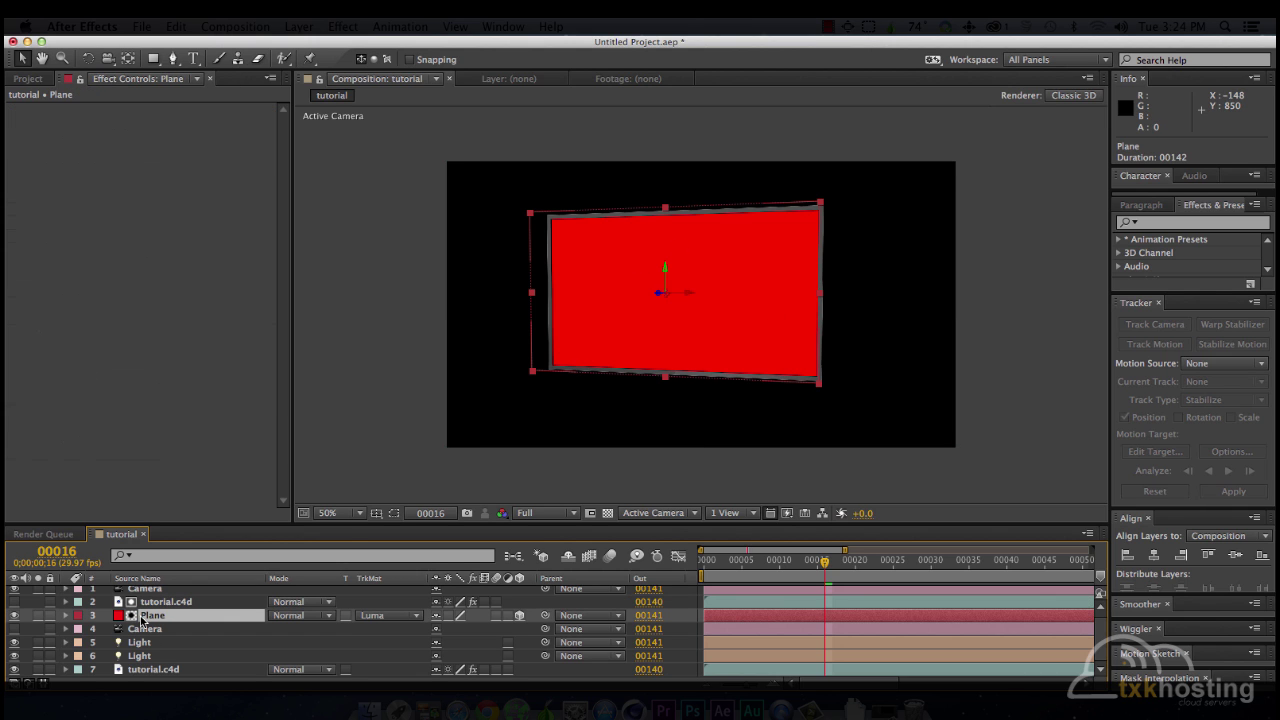
pyautogui.press('super+shift+c')
pyautogui.click(1130, 656)
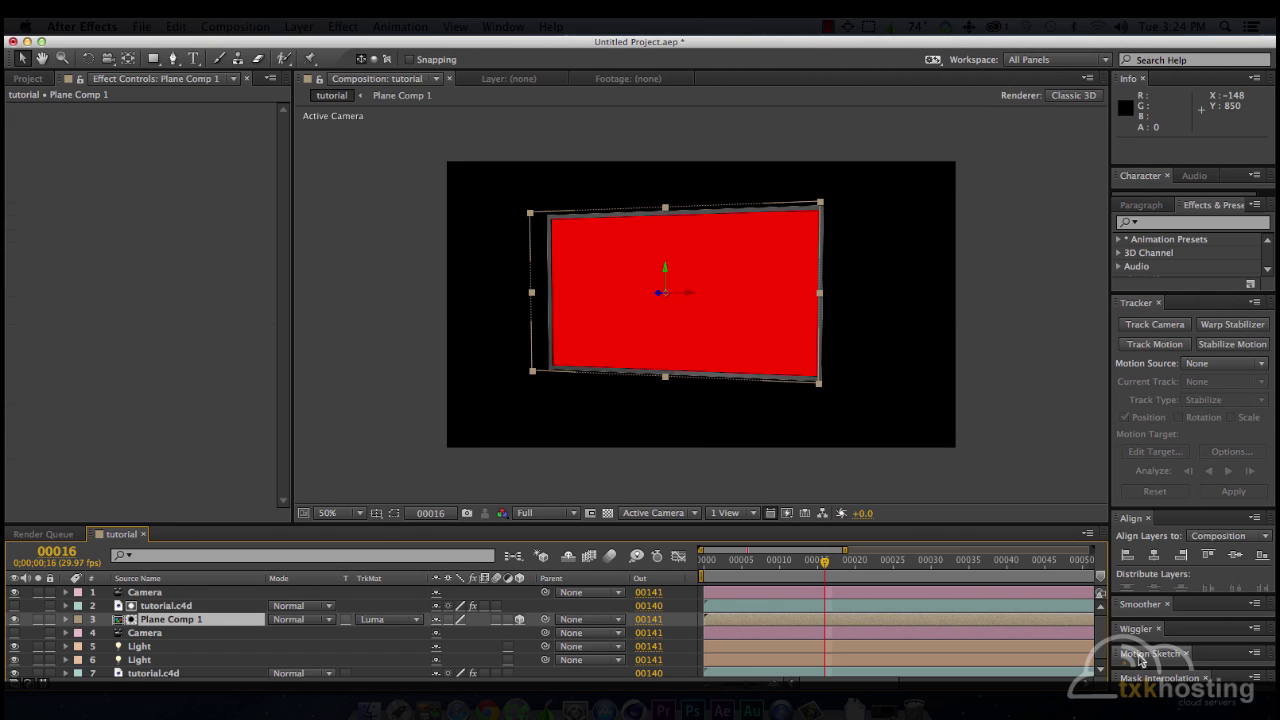
pyautogui.doubleClick(198, 621)
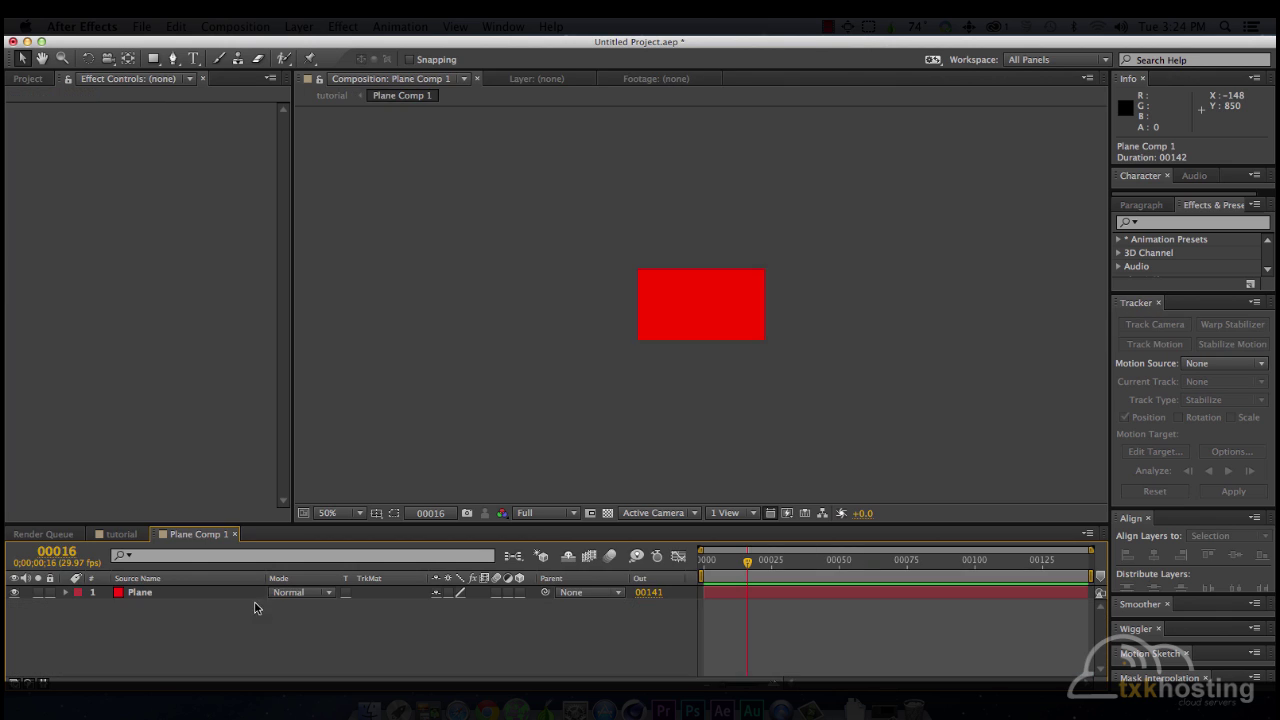
pyautogui.press('.')
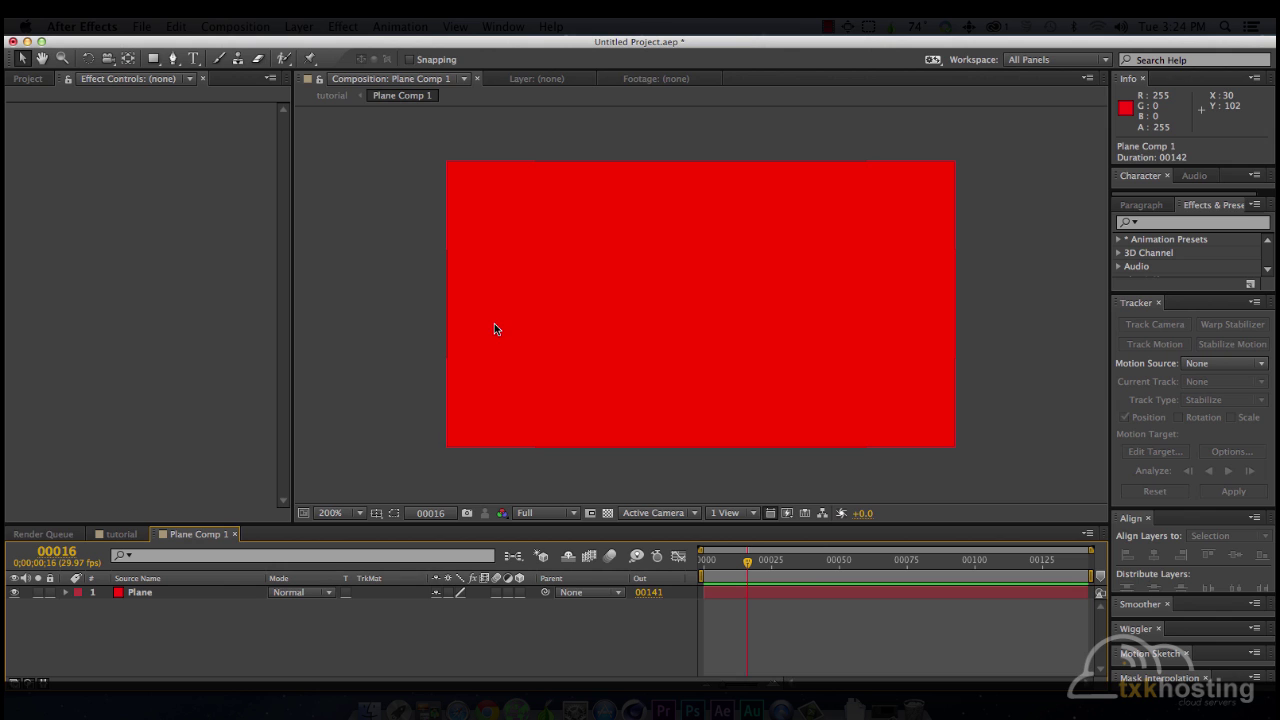
# Step: Add a two-line title "ATER EFFECTS" / "TUTORIAL" on the red plane
pyautogui.press('super+t')
pyautogui.click(580, 279)
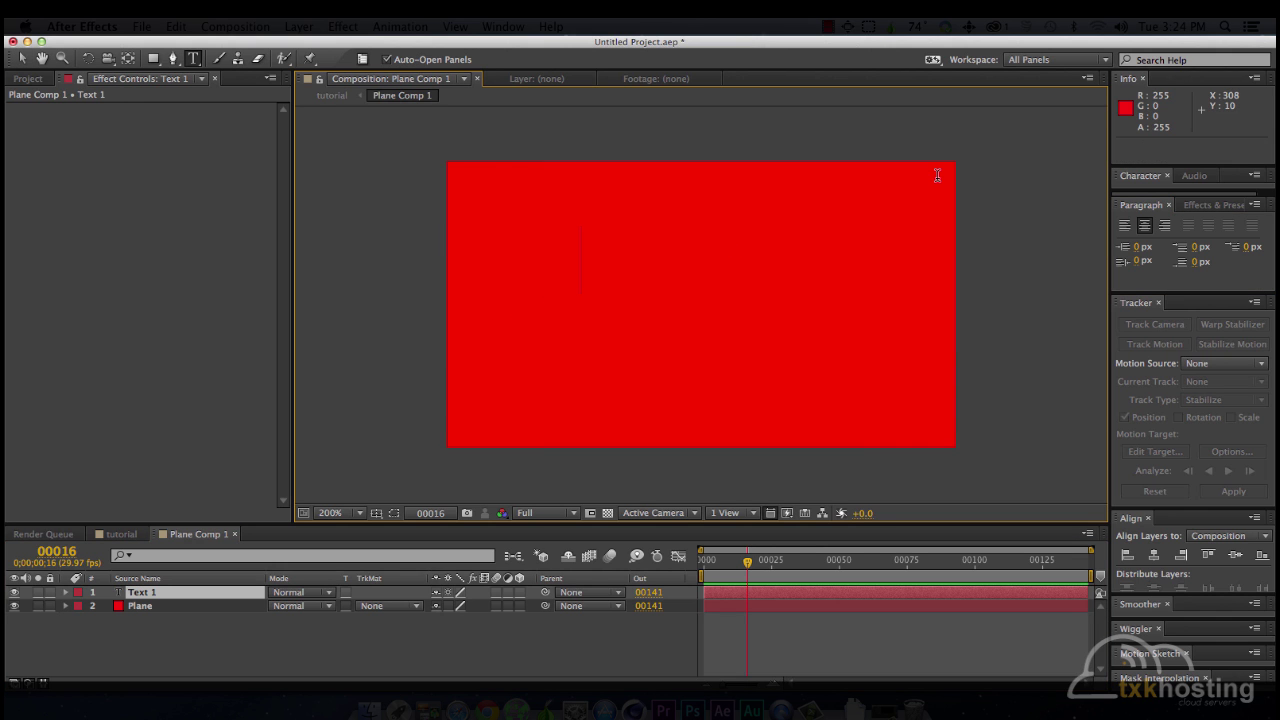
pyautogui.write('TUTORIAL')
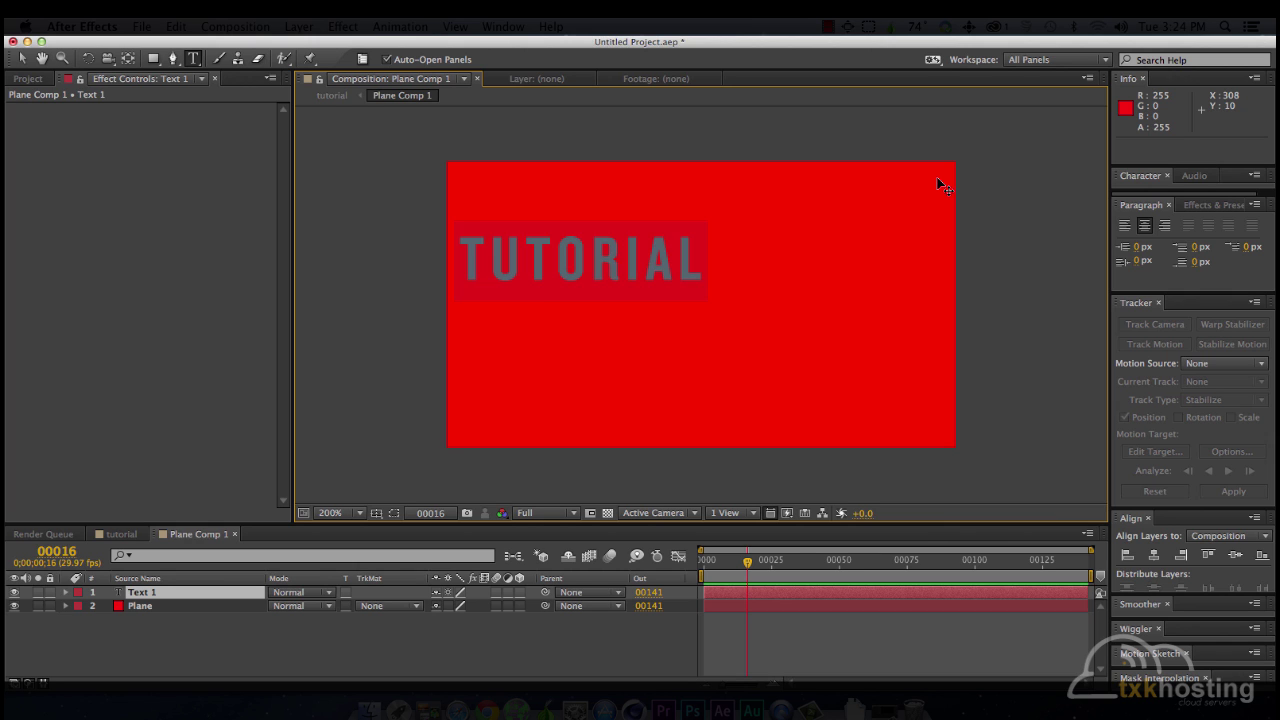
pyautogui.press('Home')
pyautogui.write('AFTER EFEF')
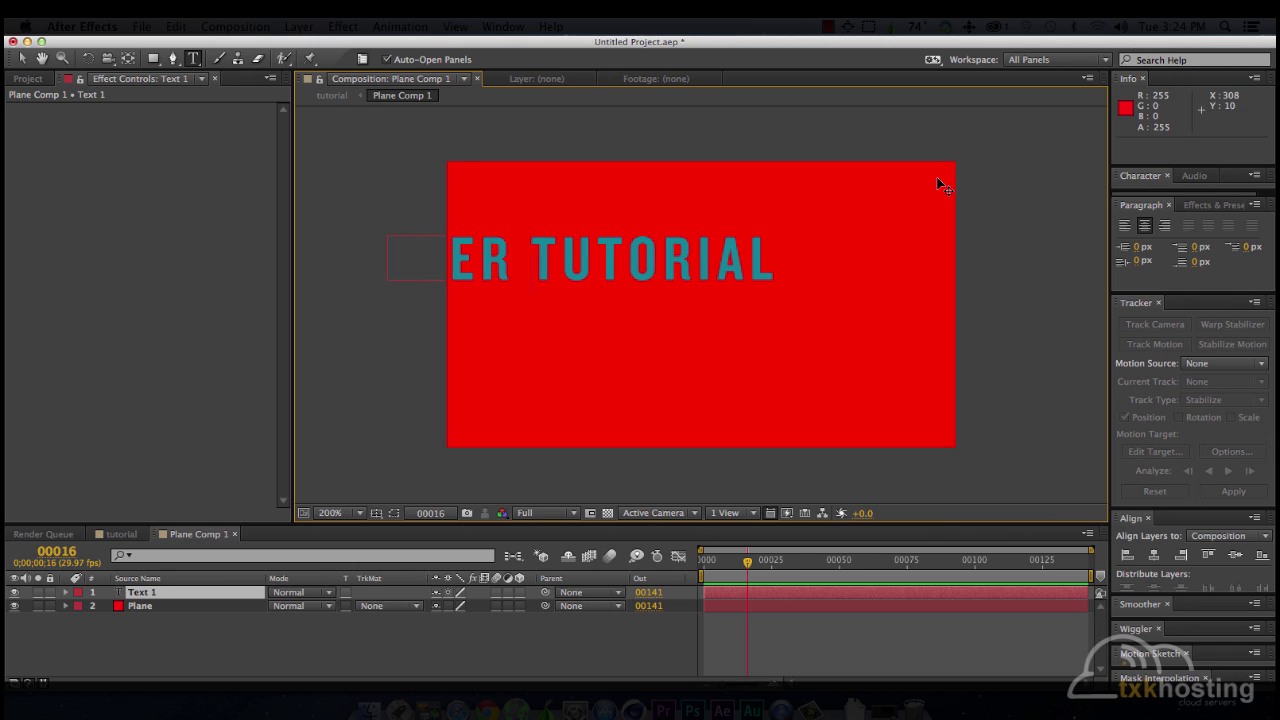
pyautogui.press('BackSpace')
pyautogui.press('BackSpace')
pyautogui.press('BackSpace')
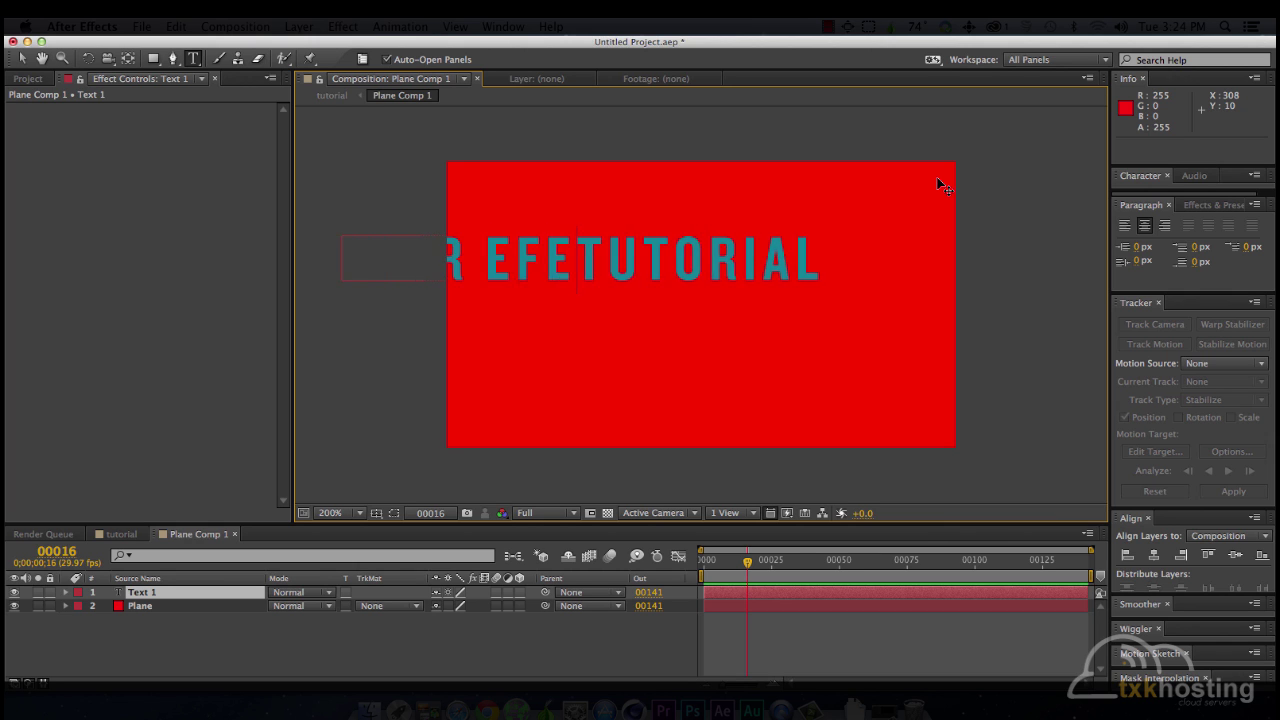
pyautogui.write('FFECTS')
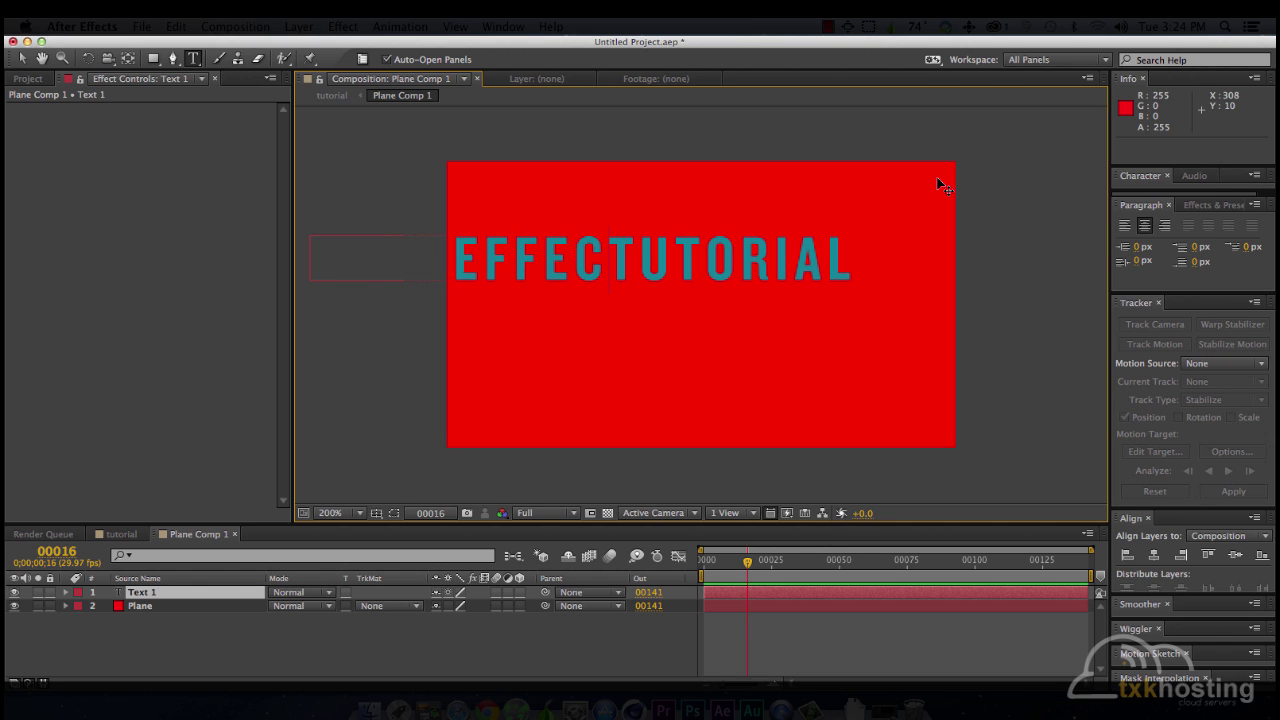
pyautogui.press('Return')
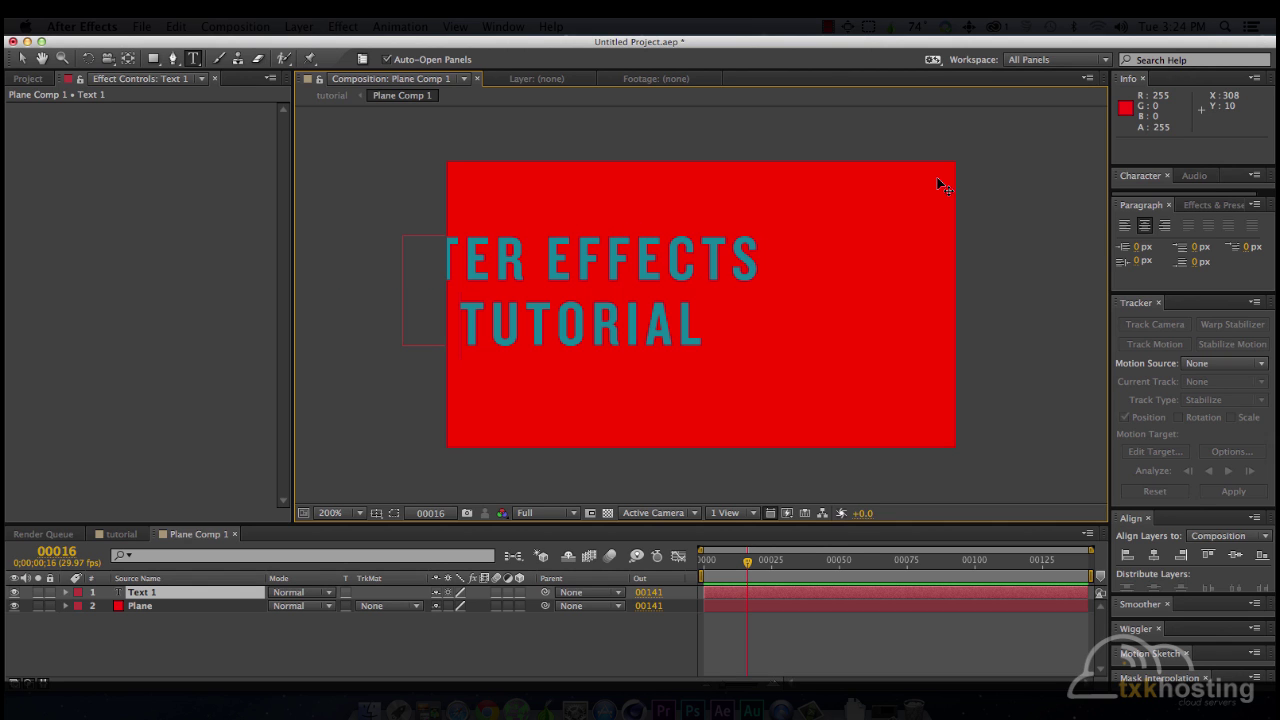
pyautogui.press('KP_Enter')
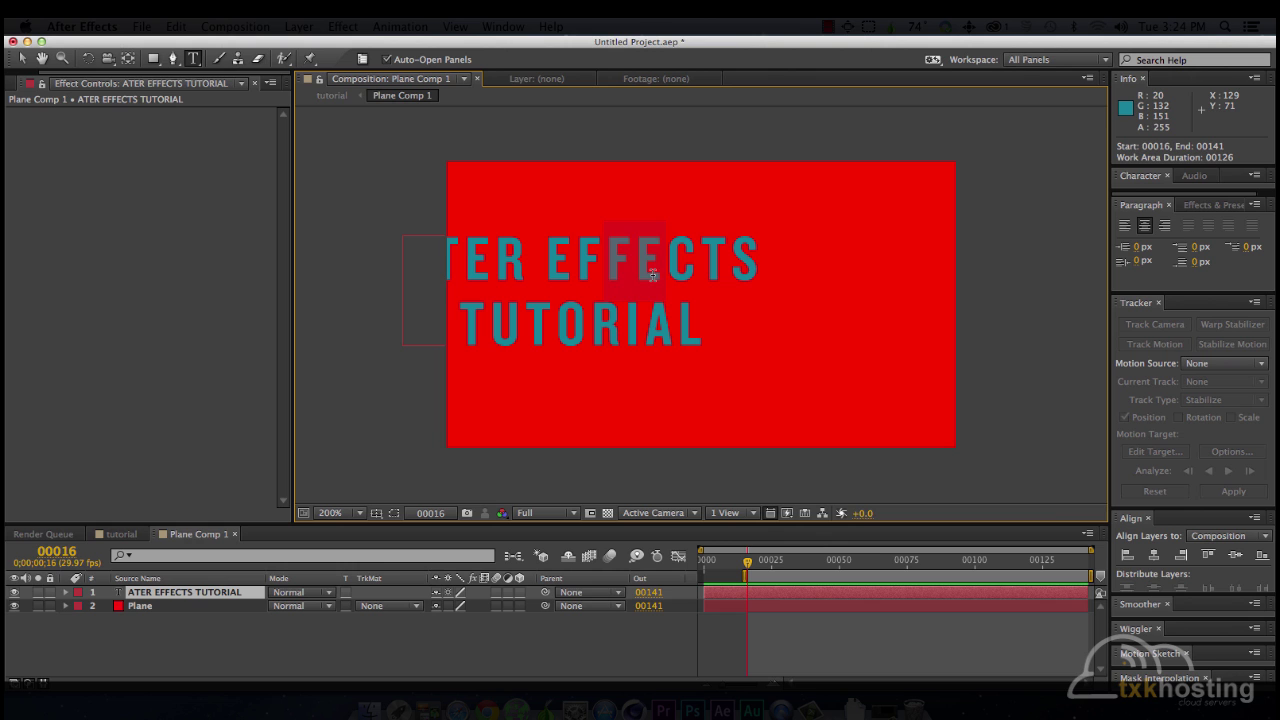
# Step: Centre the title over the red plane and reveal its Position at frame 0
pyautogui.press('v')
pyautogui.moveTo(611, 271); pyautogui.dragTo(740, 286)
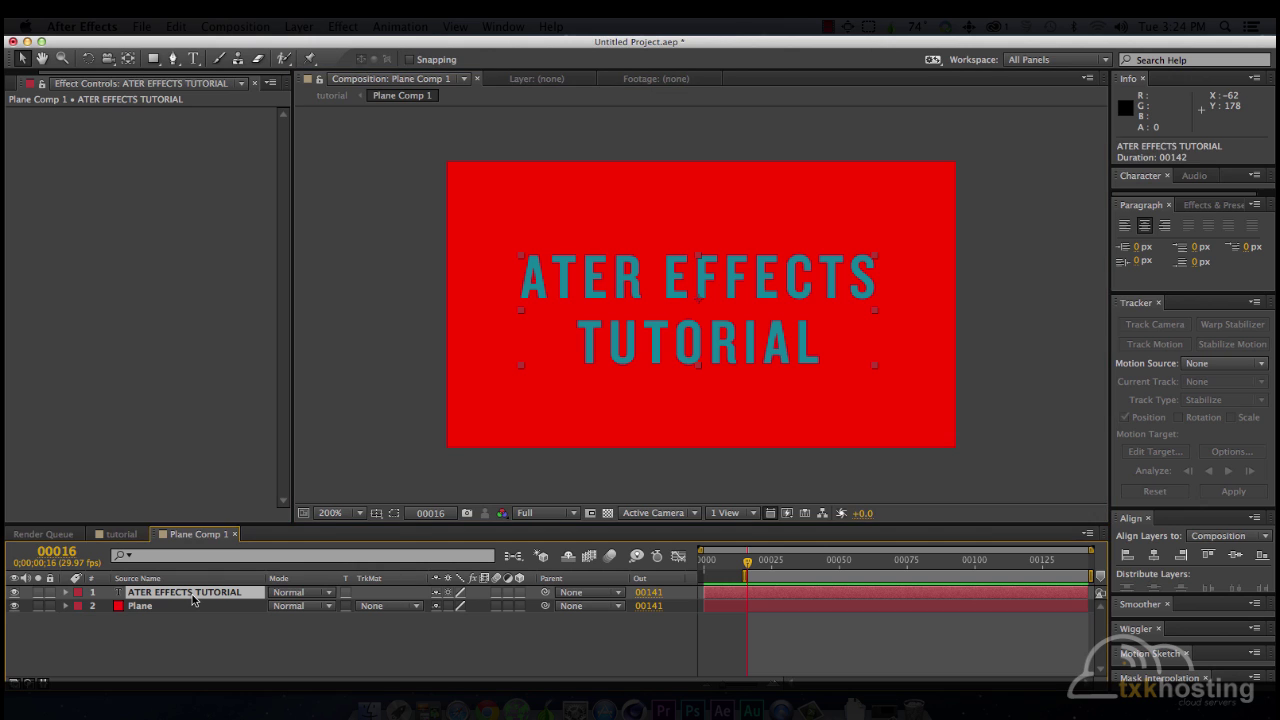
pyautogui.press('[')
pyautogui.press('super+z')
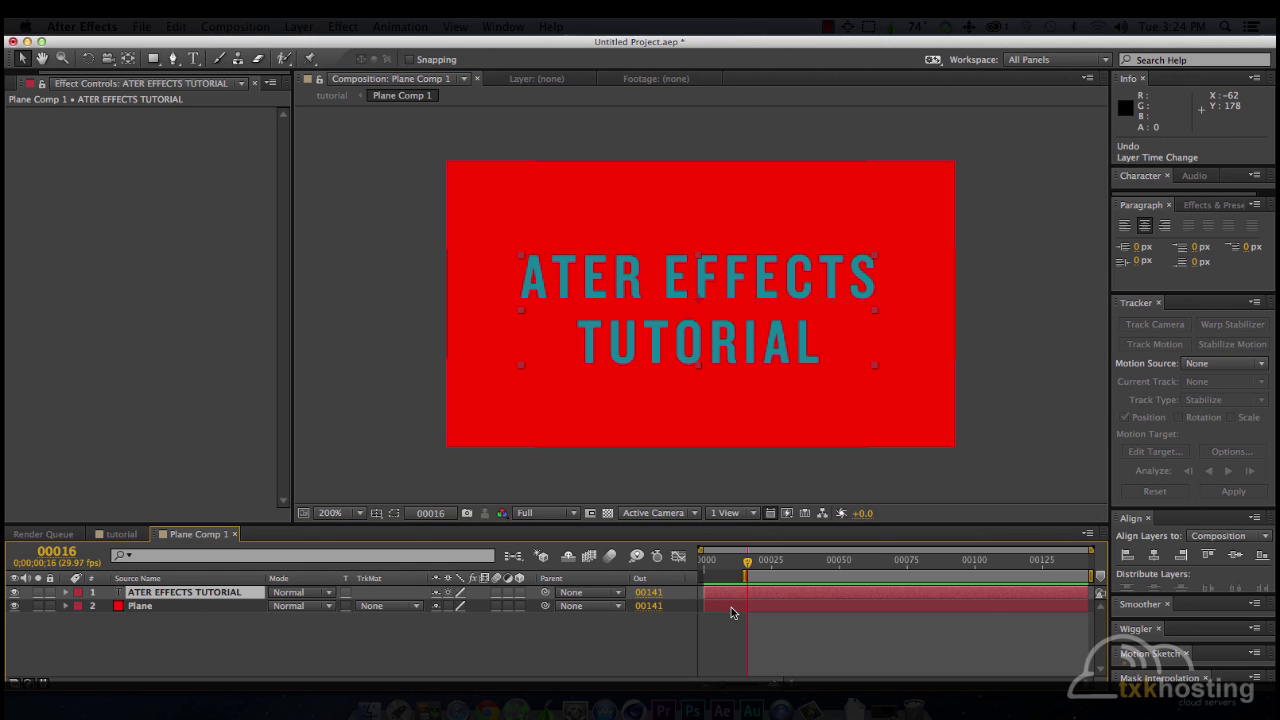
pyautogui.press('Home')
pyautogui.press('p')
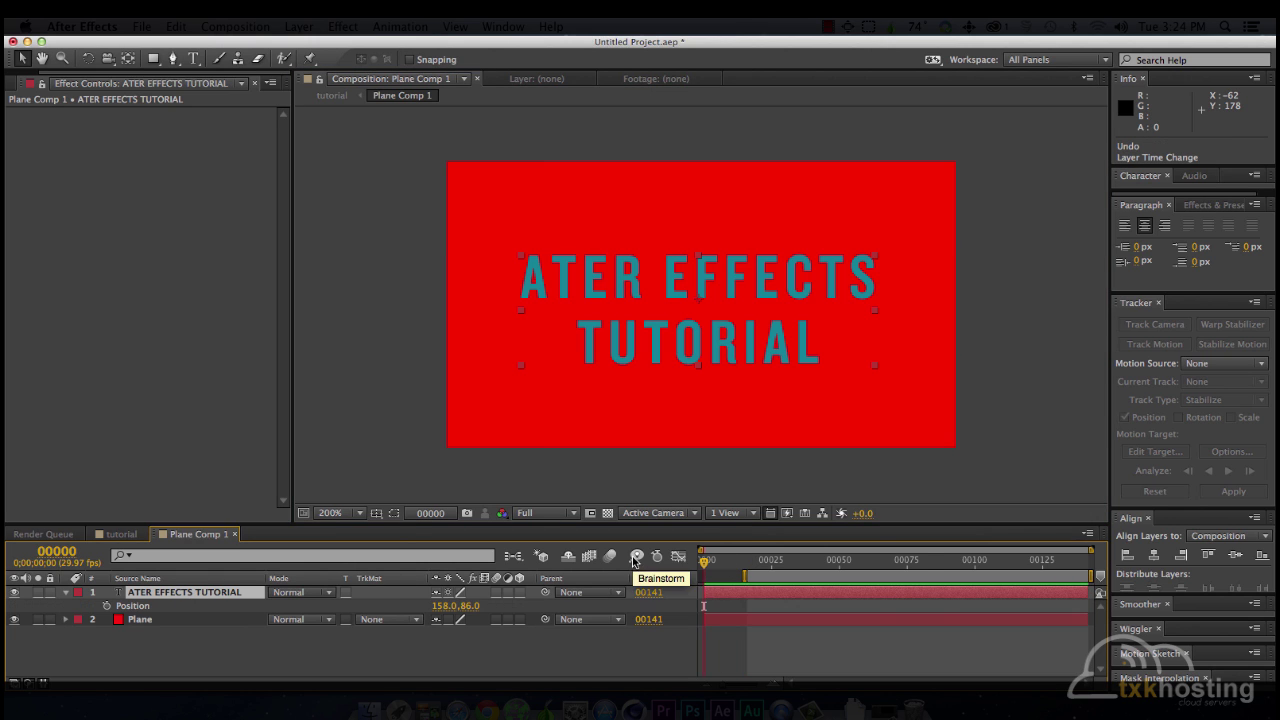
# Step: Keyframe the title's Position at frame 0, at 119.5, 41 on frame 94 and 214, 119.5 on frame 141
pyautogui.click(105, 607)
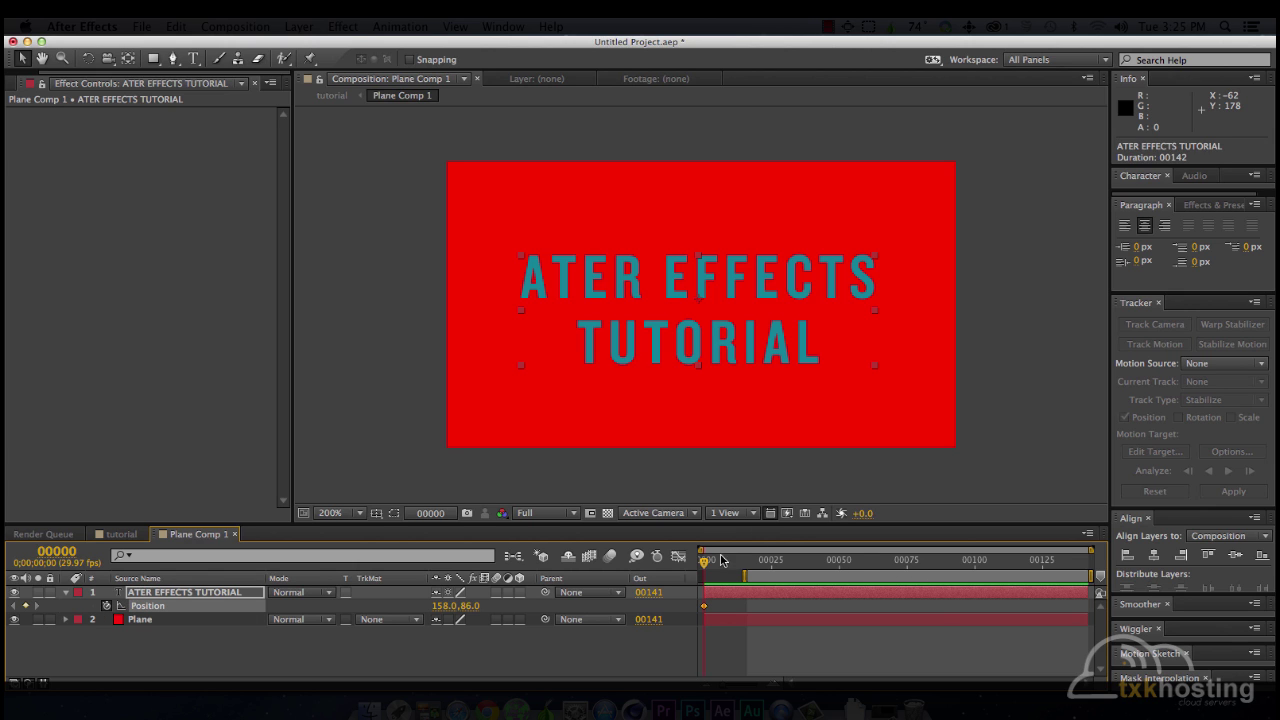
pyautogui.click(958, 560)
pyautogui.moveTo(758, 256); pyautogui.dragTo(696, 184)
pyautogui.moveTo(1038, 562); pyautogui.dragTo(1087, 560)
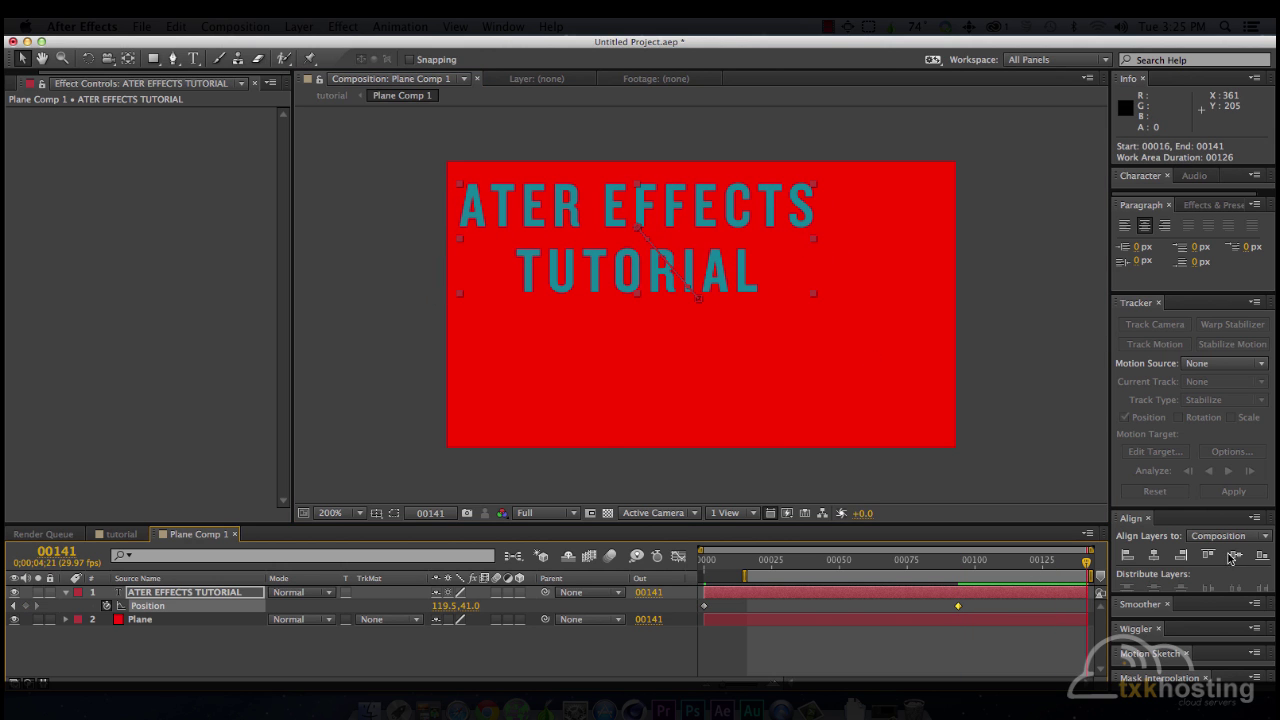
pyautogui.moveTo(716, 284); pyautogui.dragTo(866, 409)
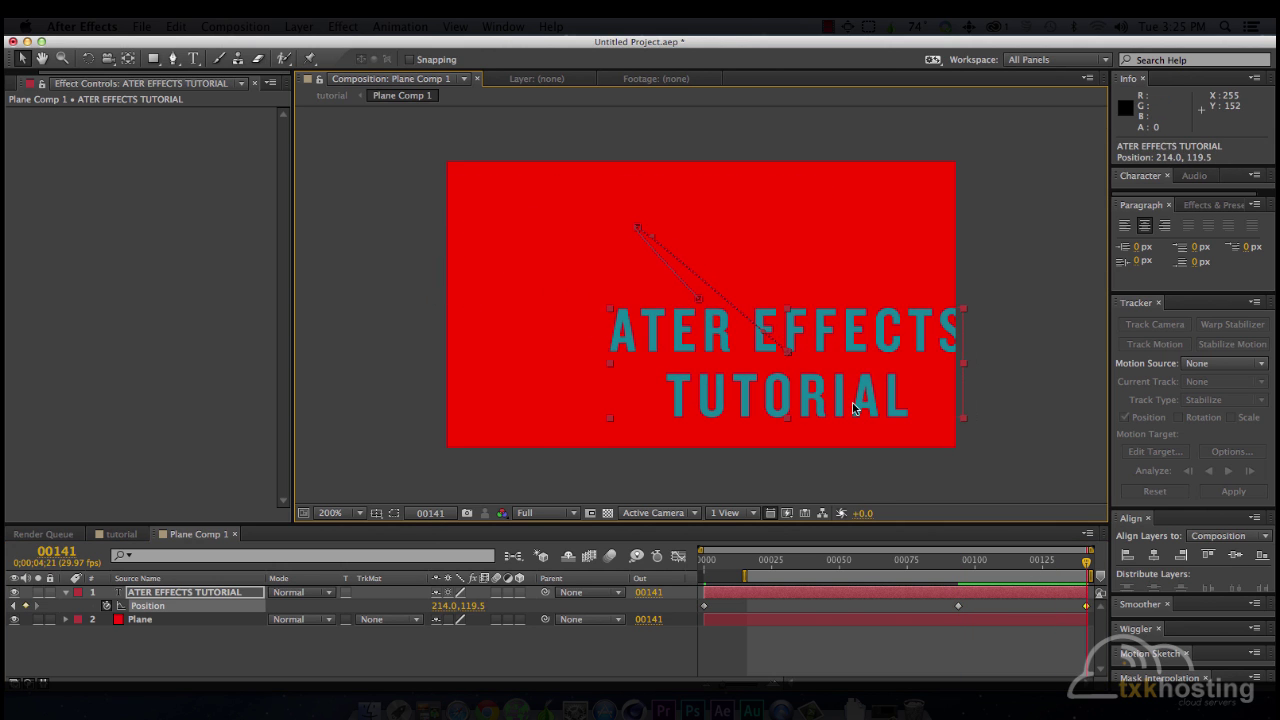
pyautogui.click(122, 534)
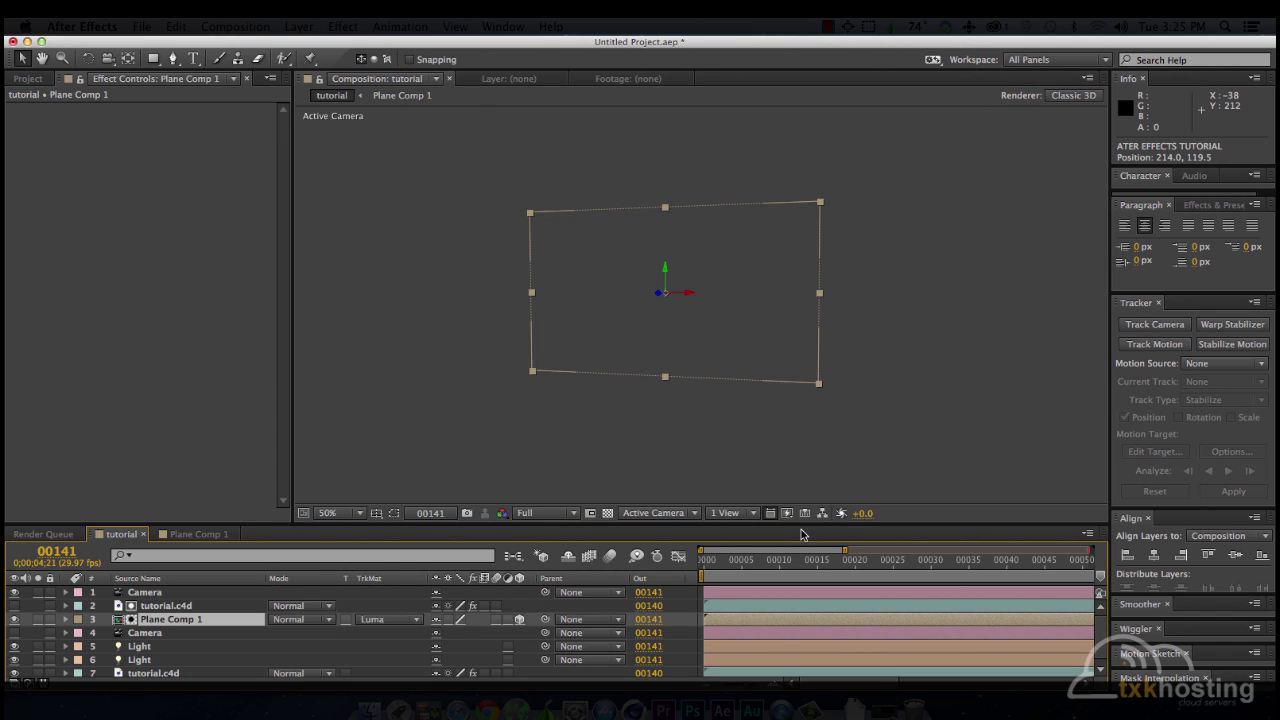
# Step: Show frame 7 of the tutorial comp with Plane Comp 1 deselected
pyautogui.click(758, 560)
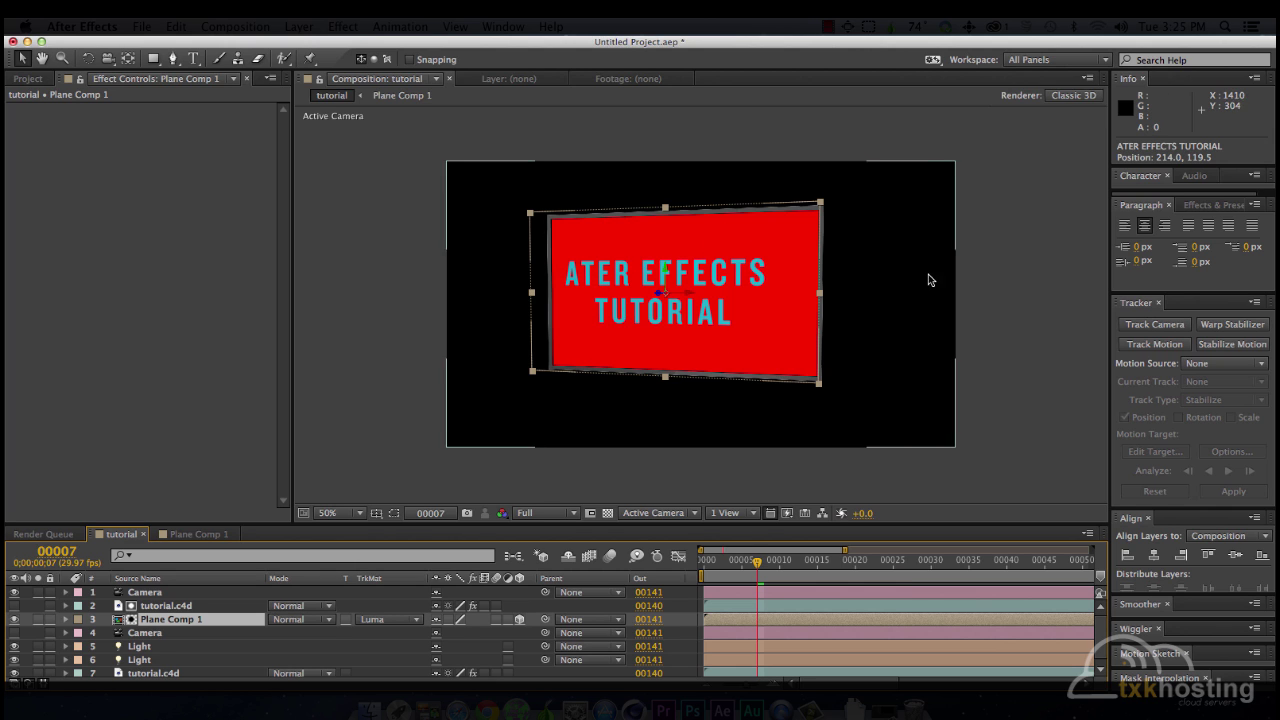
pyautogui.click(985, 280)
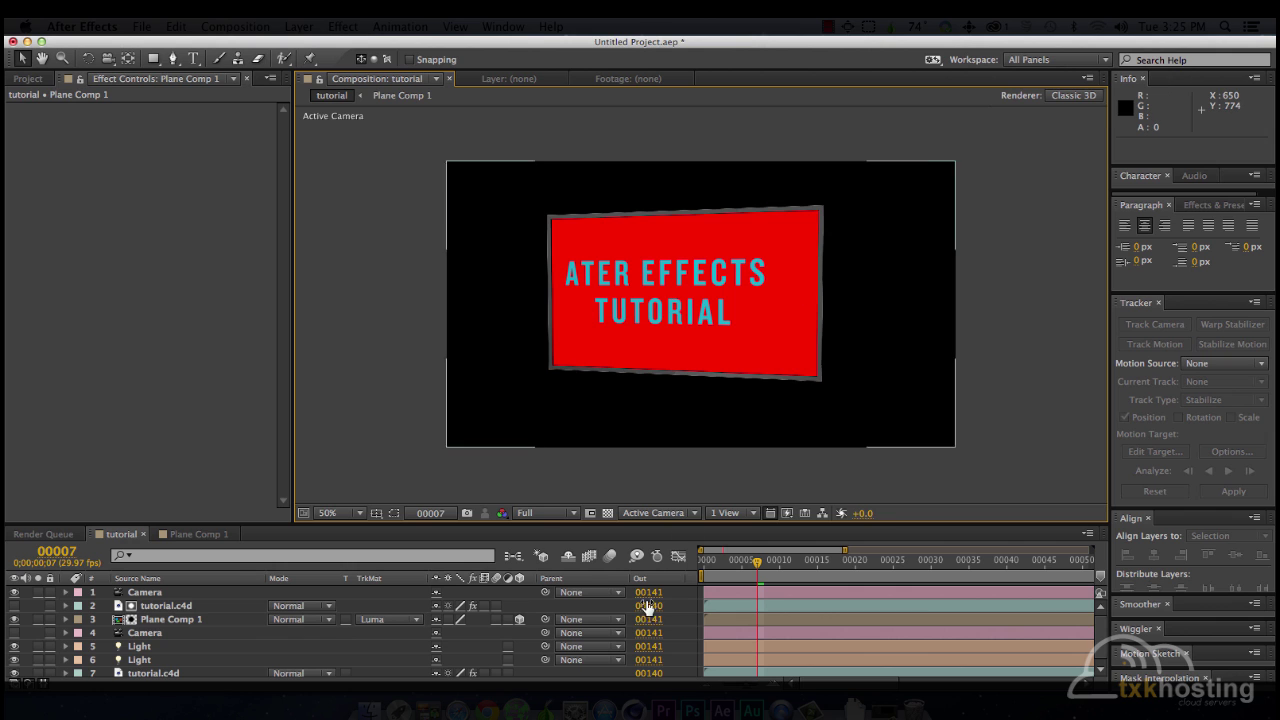
# Step: Add a Deep Royal Blue solid beneath the title text in Plane Comp 1
pyautogui.click(222, 530)
pyautogui.click(135, 619)
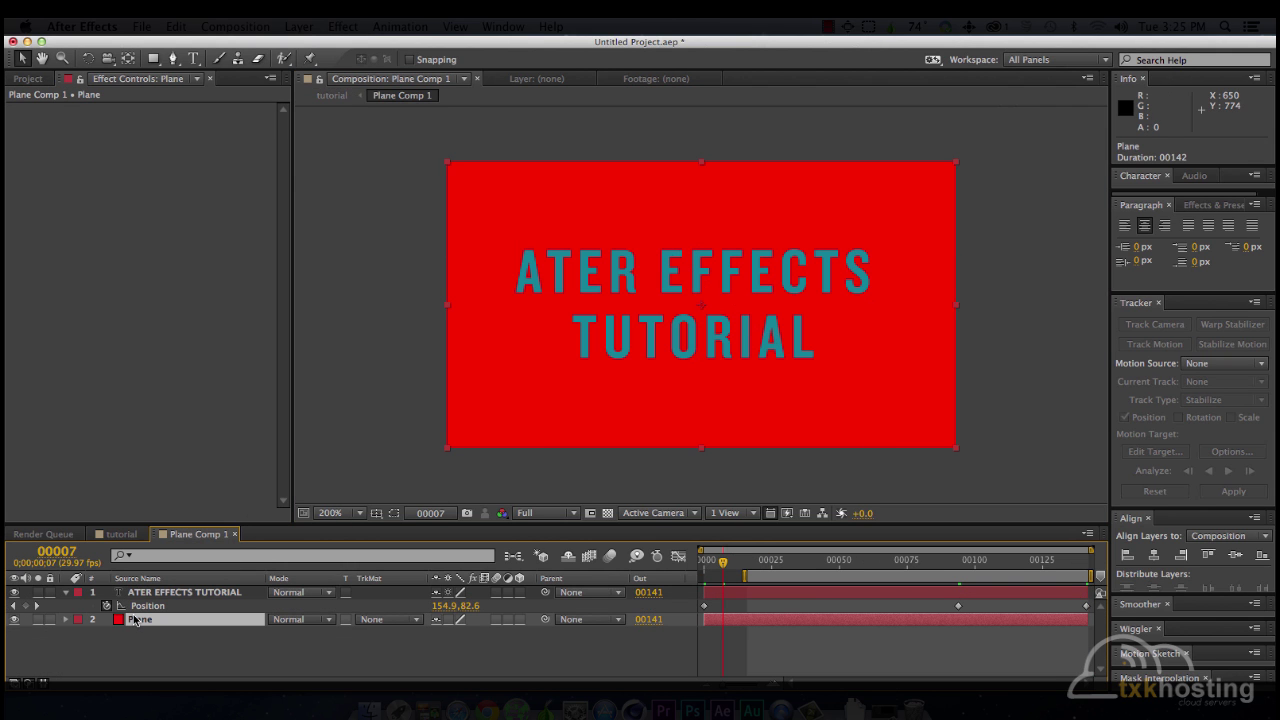
pyautogui.press('super+y')
pyautogui.click(552, 479)
pyautogui.press('super+y')
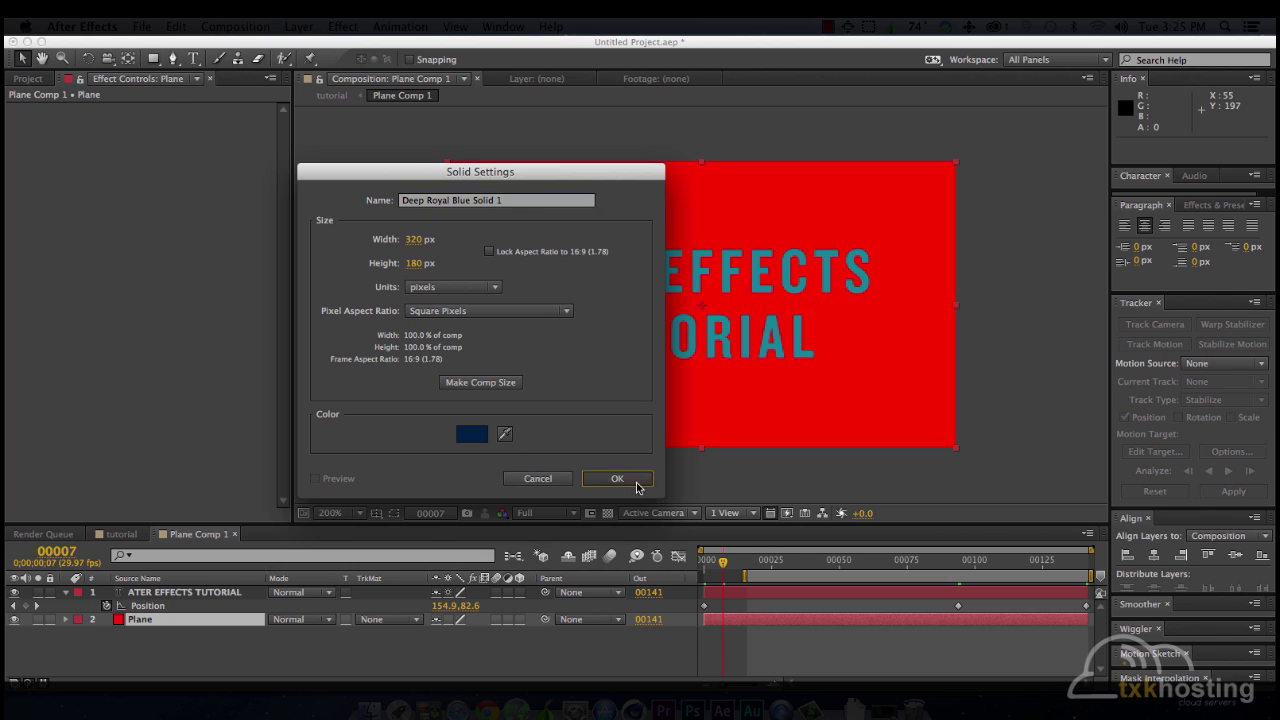
pyautogui.click(618, 482)
pyautogui.moveTo(240, 592); pyautogui.dragTo(240, 620)
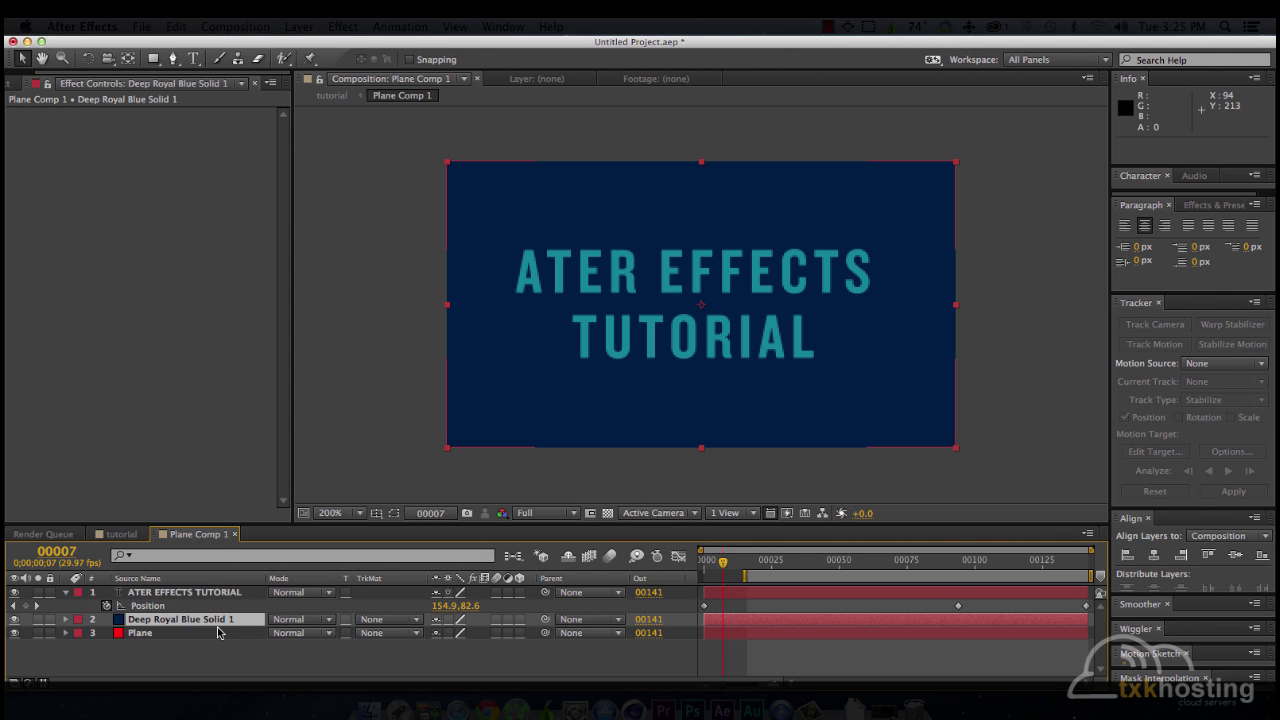
pyautogui.click(119, 534)
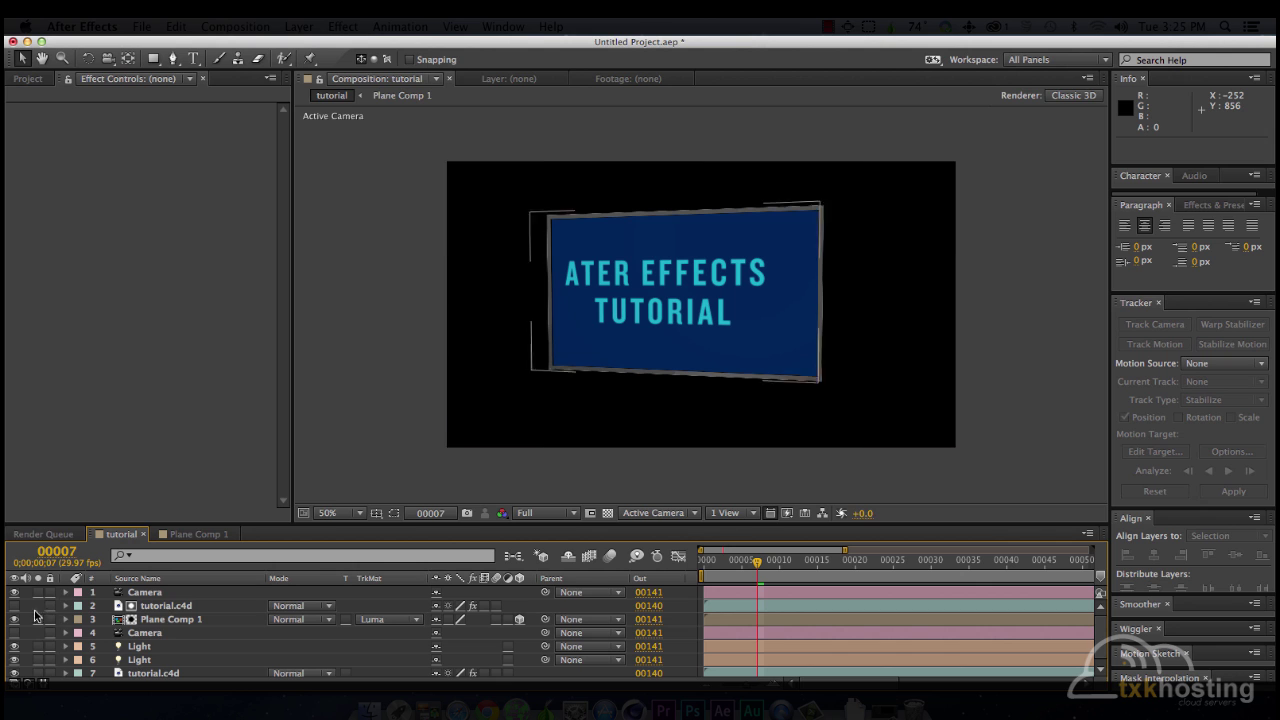
# Step: Duplicate the tutorial.c4d layer and set the copy's Cineware multi-pass to Reflection, viewed at frame 8
pyautogui.click(172, 606)
pyautogui.press('super+d')
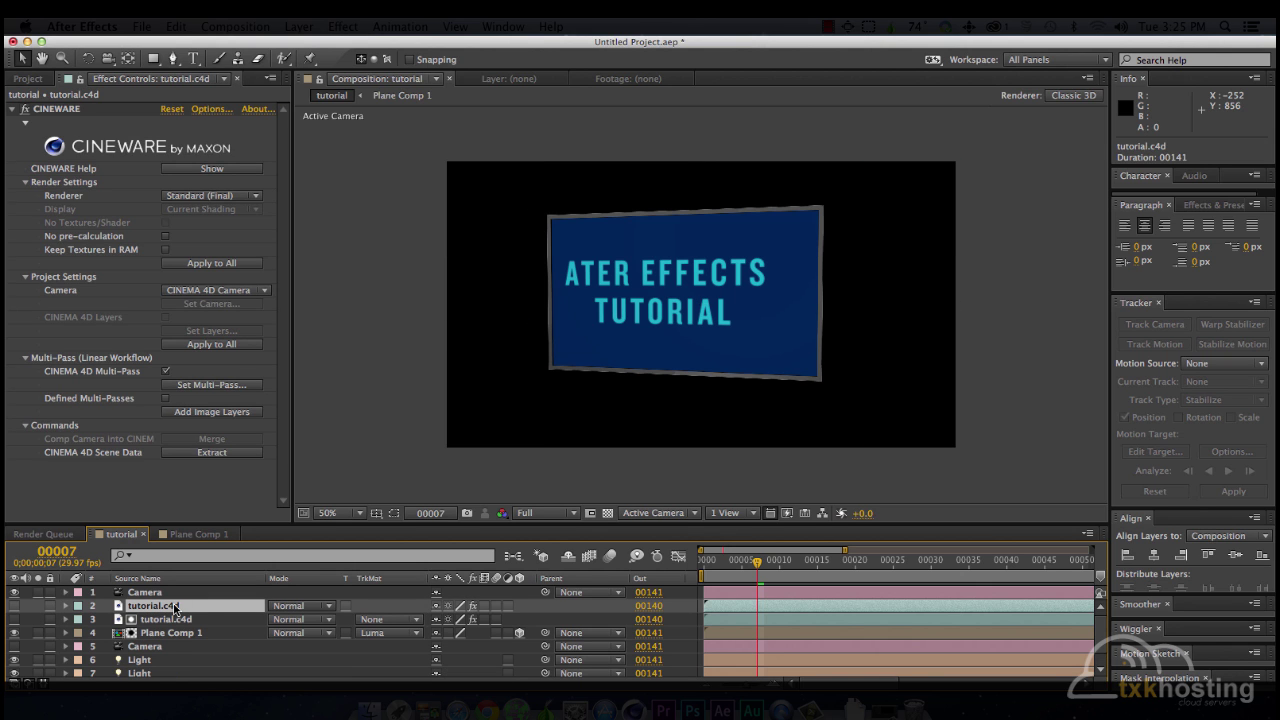
pyautogui.click(212, 384)
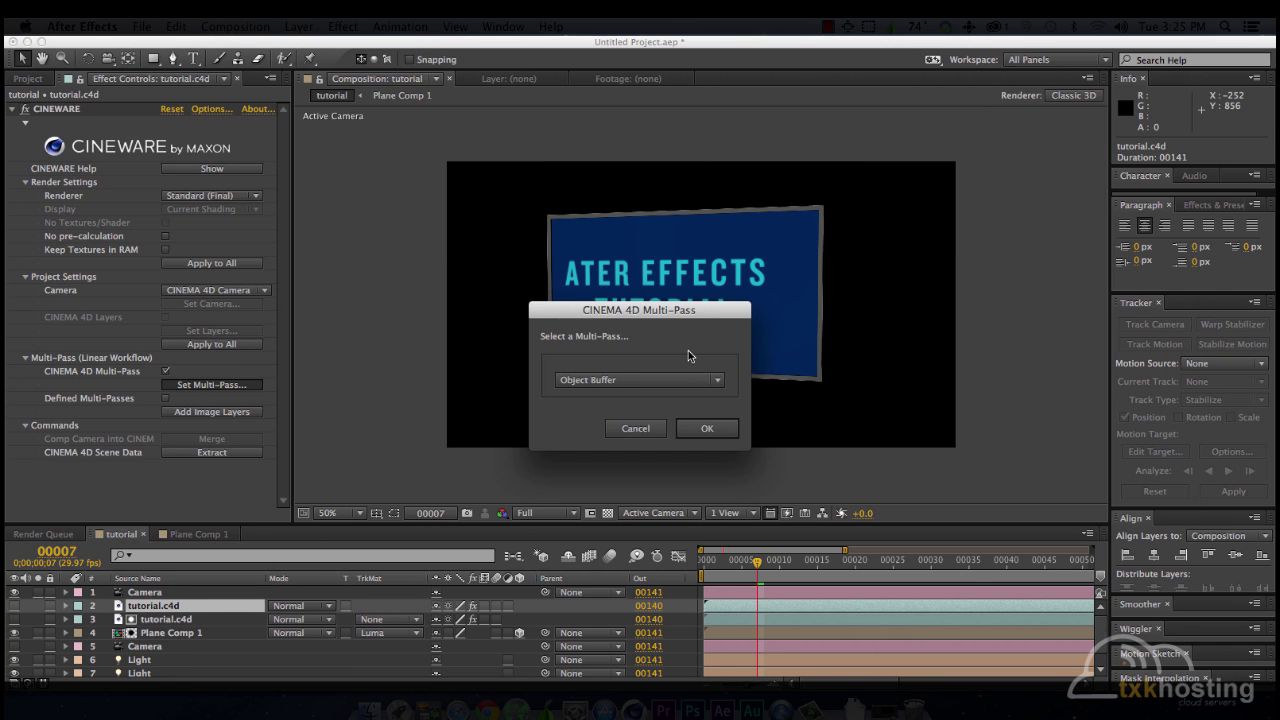
pyautogui.click(675, 380)
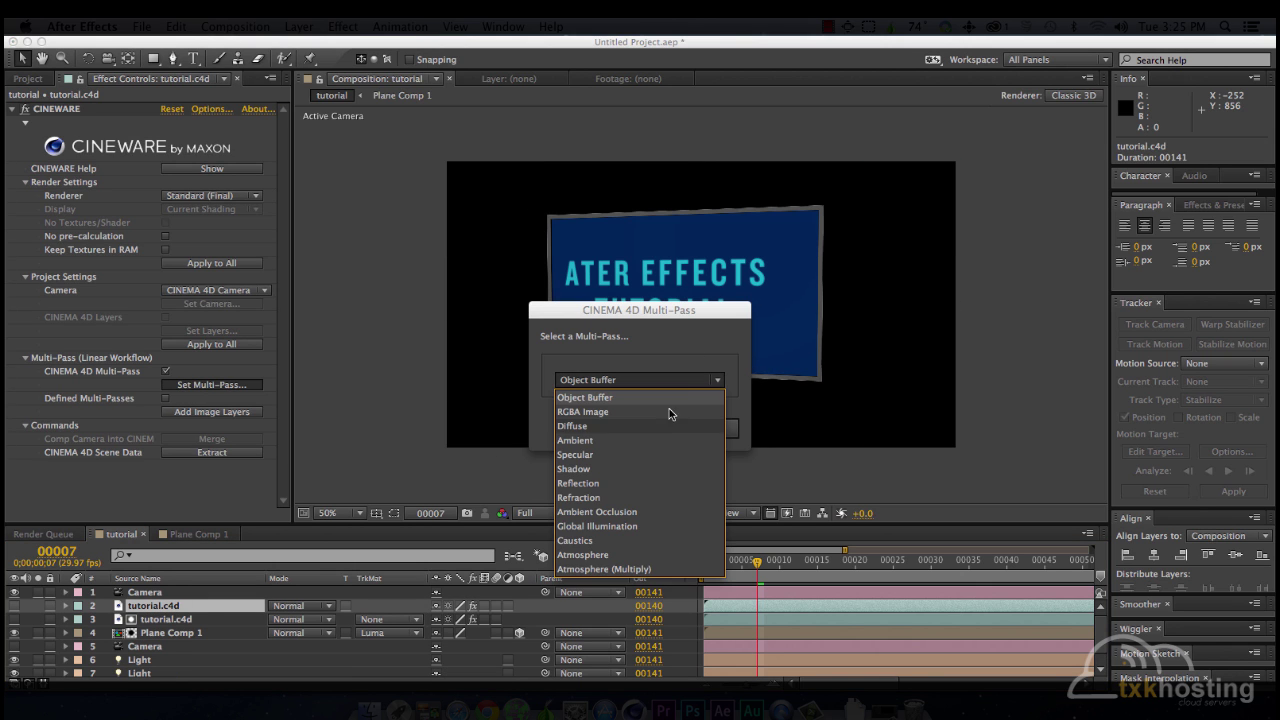
pyautogui.click(645, 484)
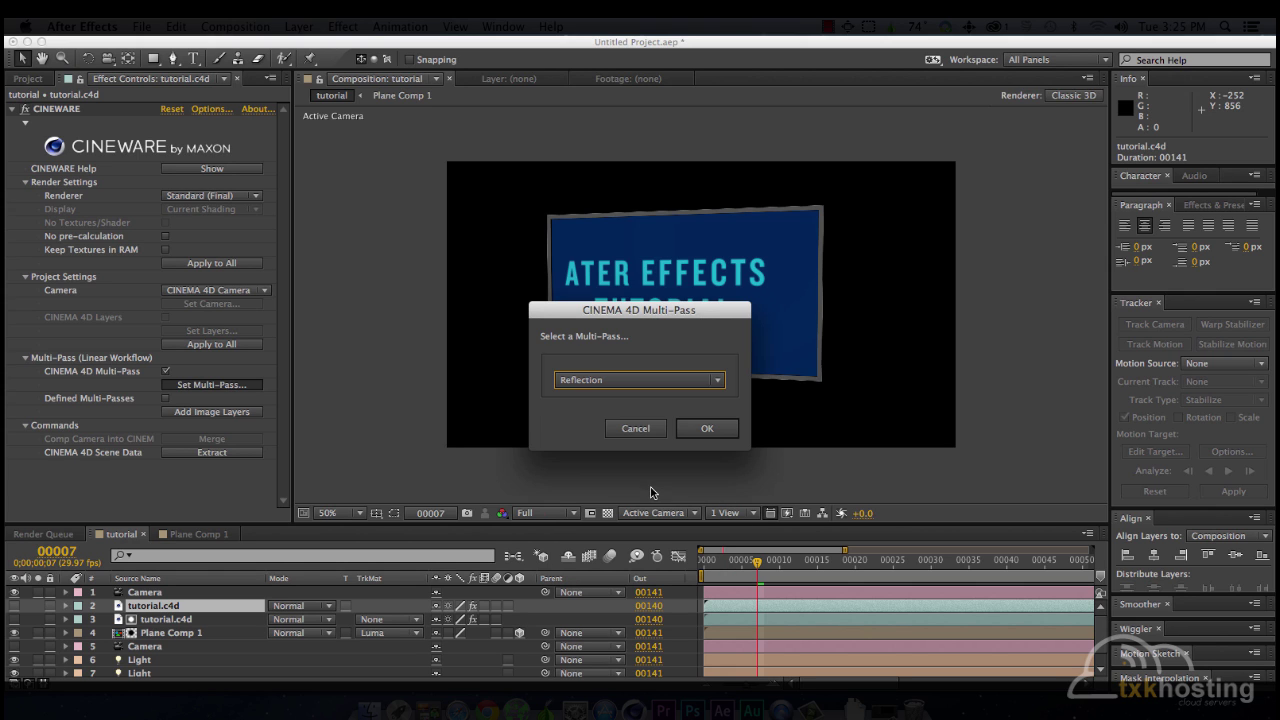
pyautogui.click(708, 428)
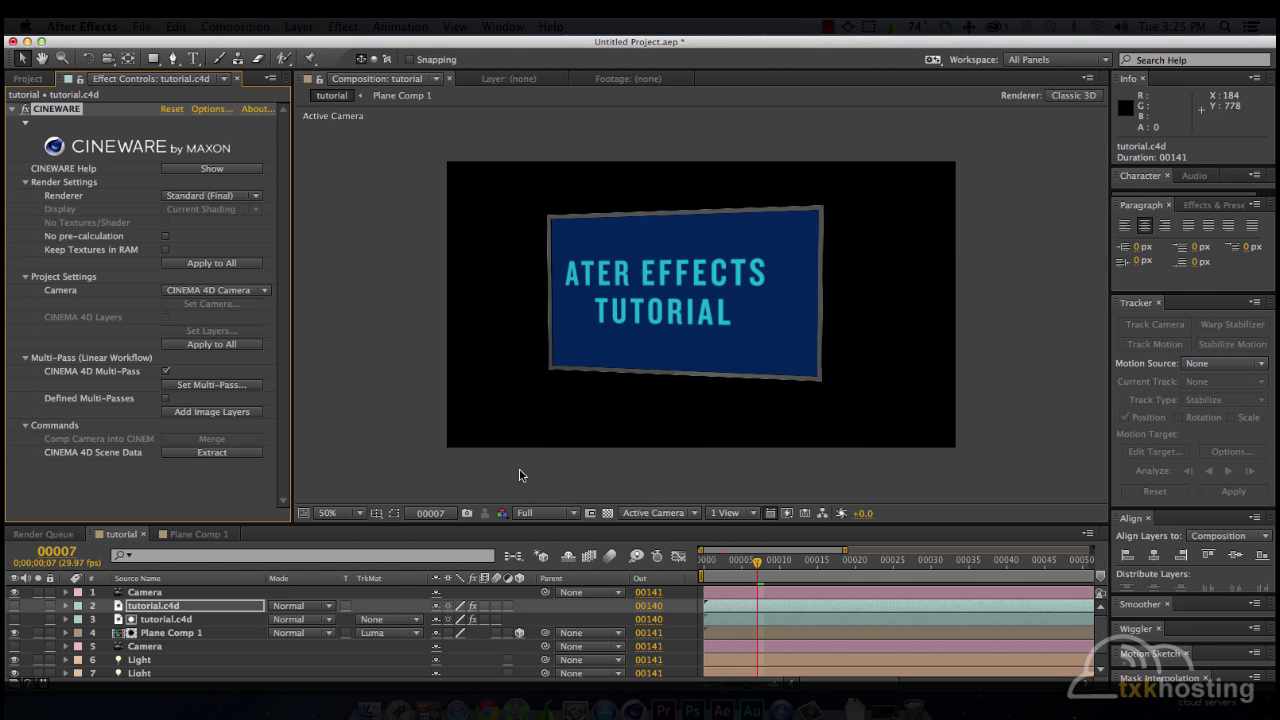
pyautogui.click(766, 561)
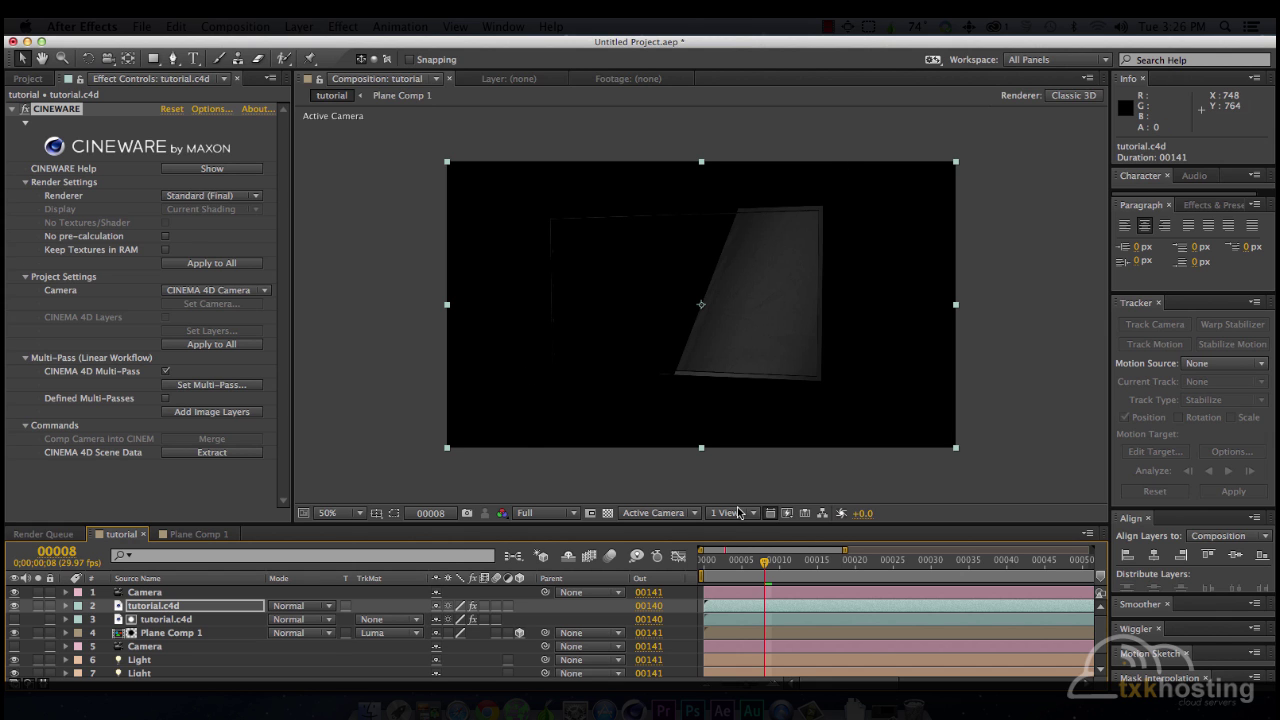
# Step: Set the reflection layer's blending mode to Add and its opacity to 81%
pyautogui.click(325, 606)
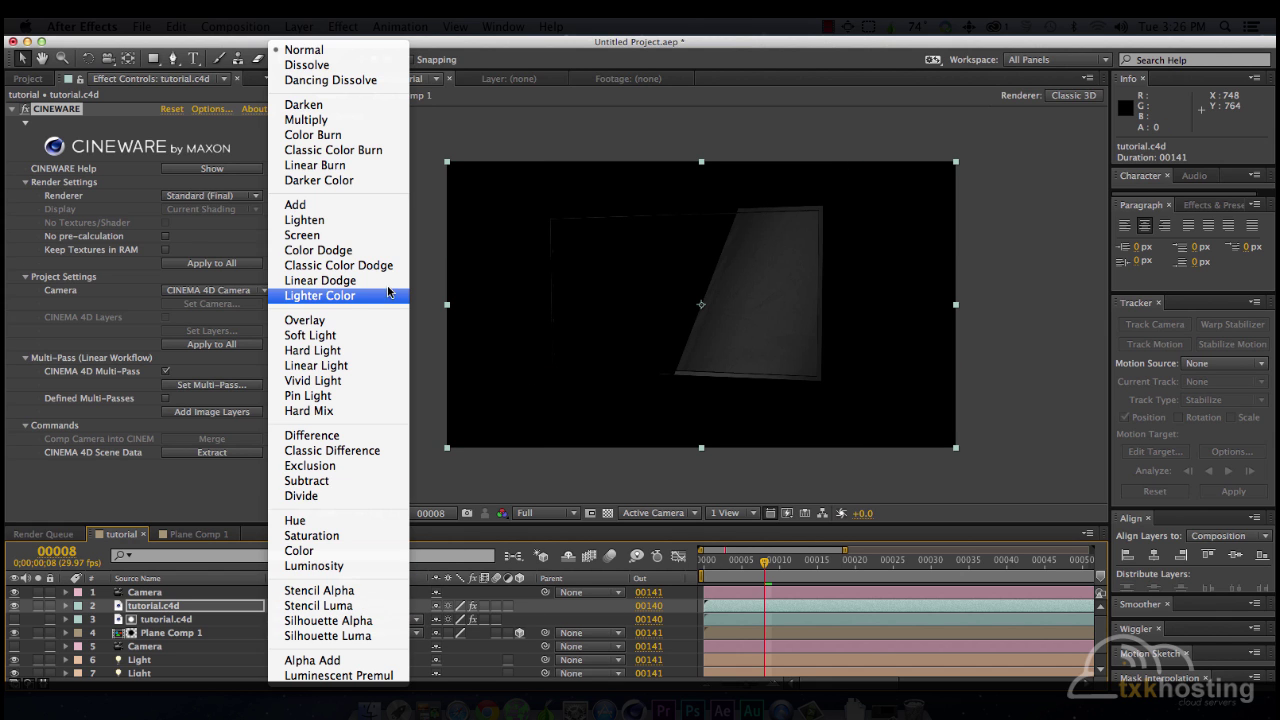
pyautogui.click(380, 204)
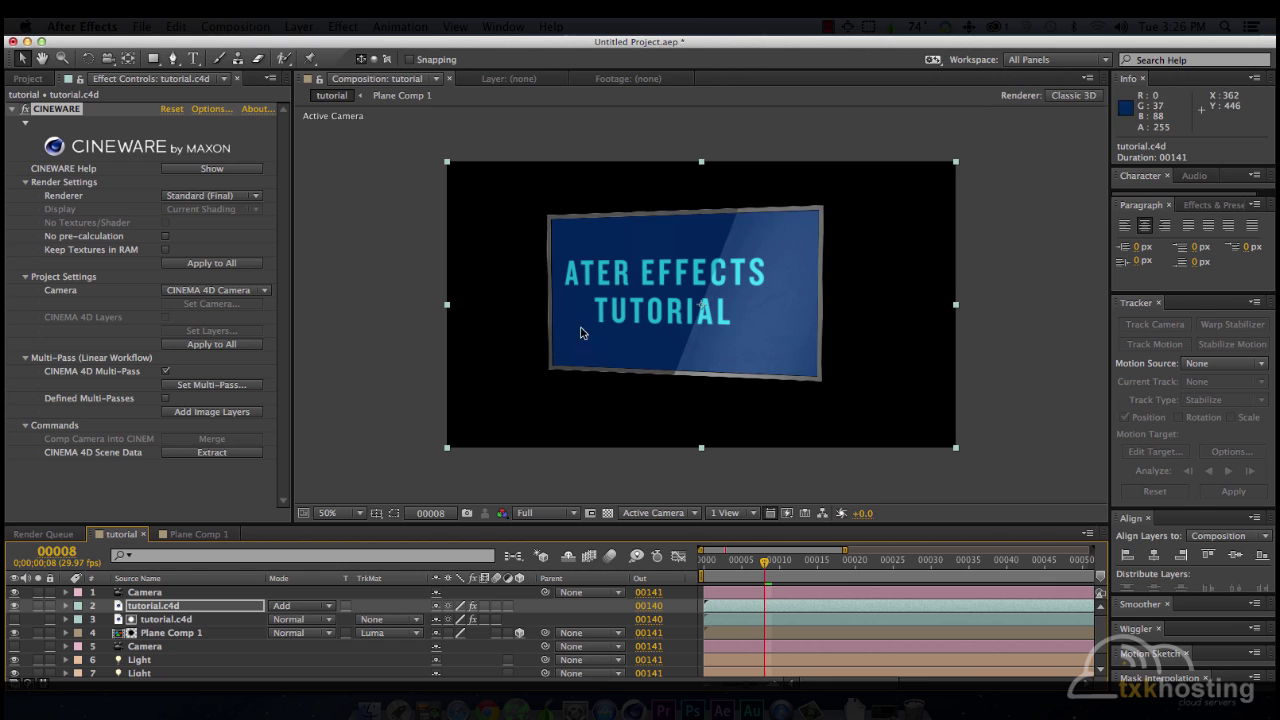
pyautogui.press('t')
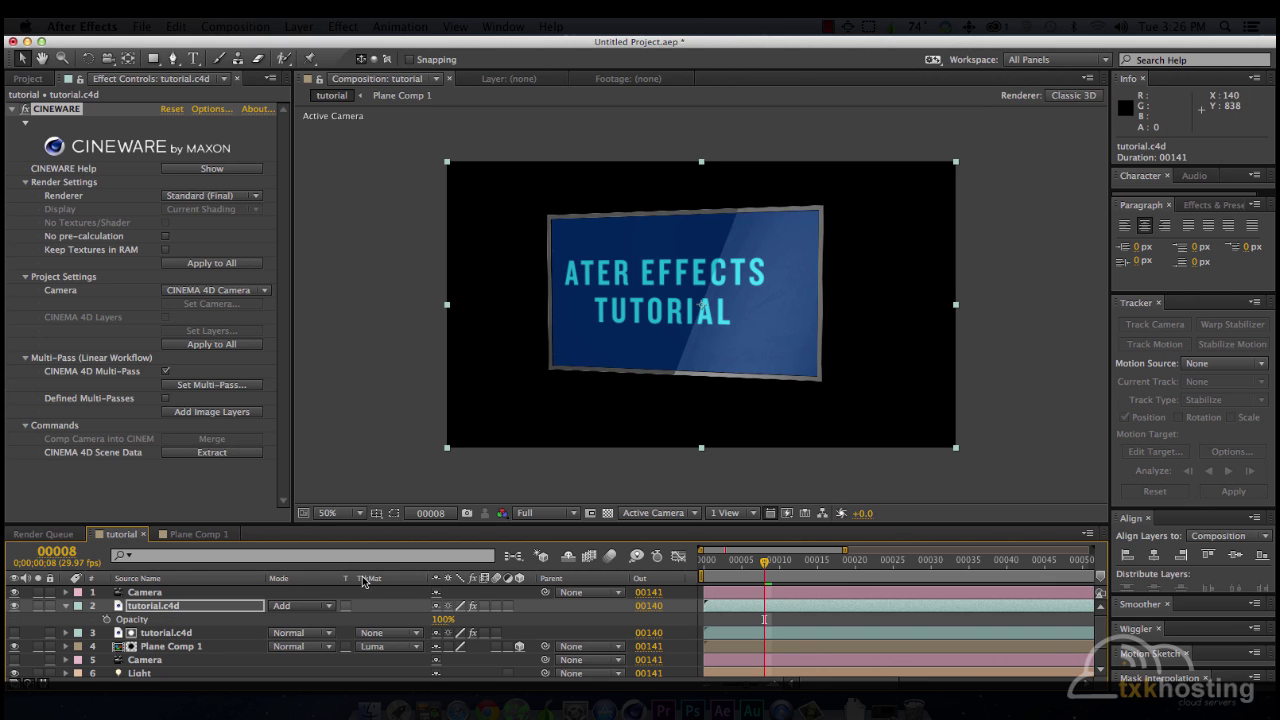
pyautogui.moveTo(443, 619); pyautogui.dragTo(530, 613)
pyautogui.moveTo(441, 619); pyautogui.dragTo(548, 611)
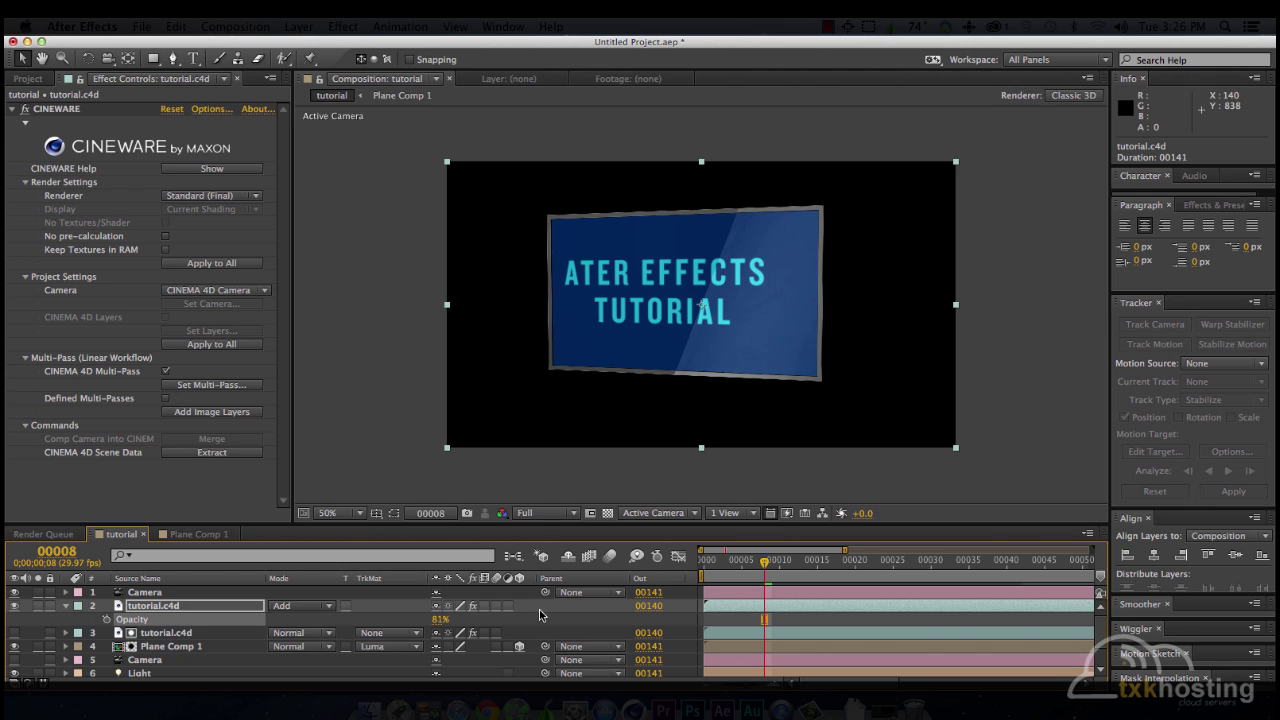
# Step: Duplicate the other tutorial.c4d layer and move the copy above the reflection layer
pyautogui.click(177, 634)
pyautogui.press('super+d')
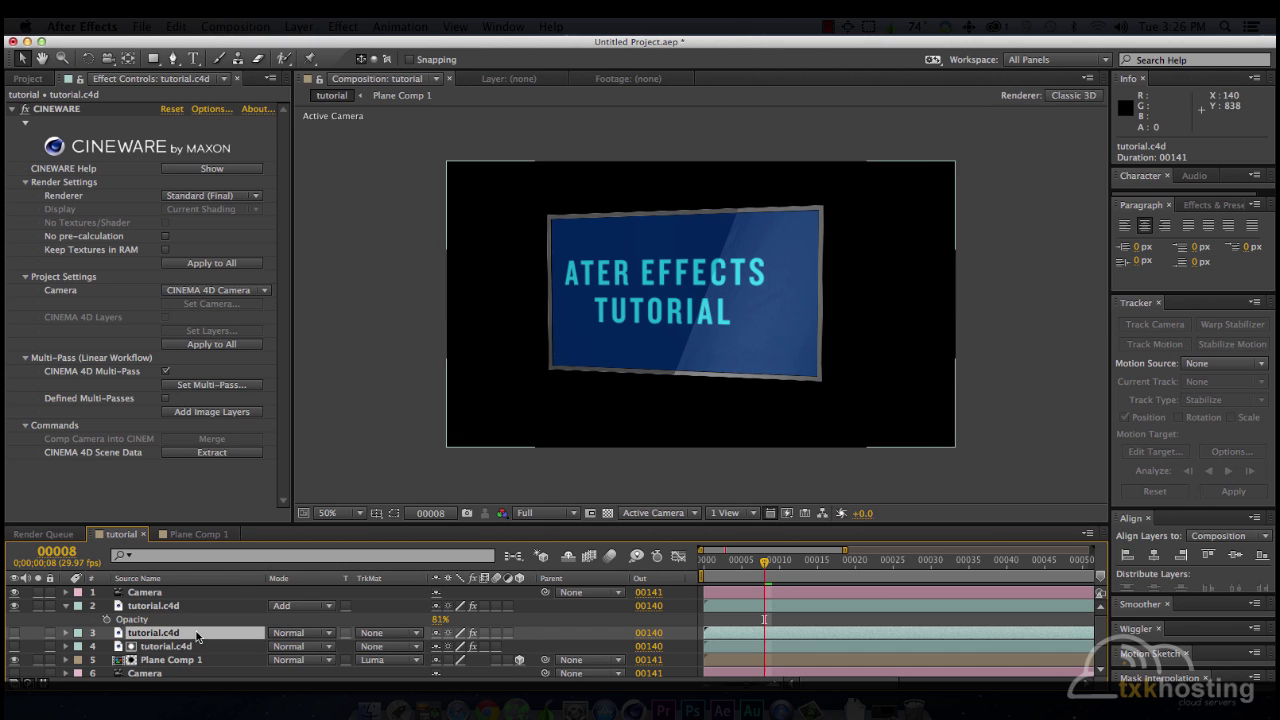
pyautogui.moveTo(168, 634); pyautogui.dragTo(163, 607)
# Step: Set the reflection layer's track matte to Luma Matte, comparing it with no matte
pyautogui.click(370, 615)
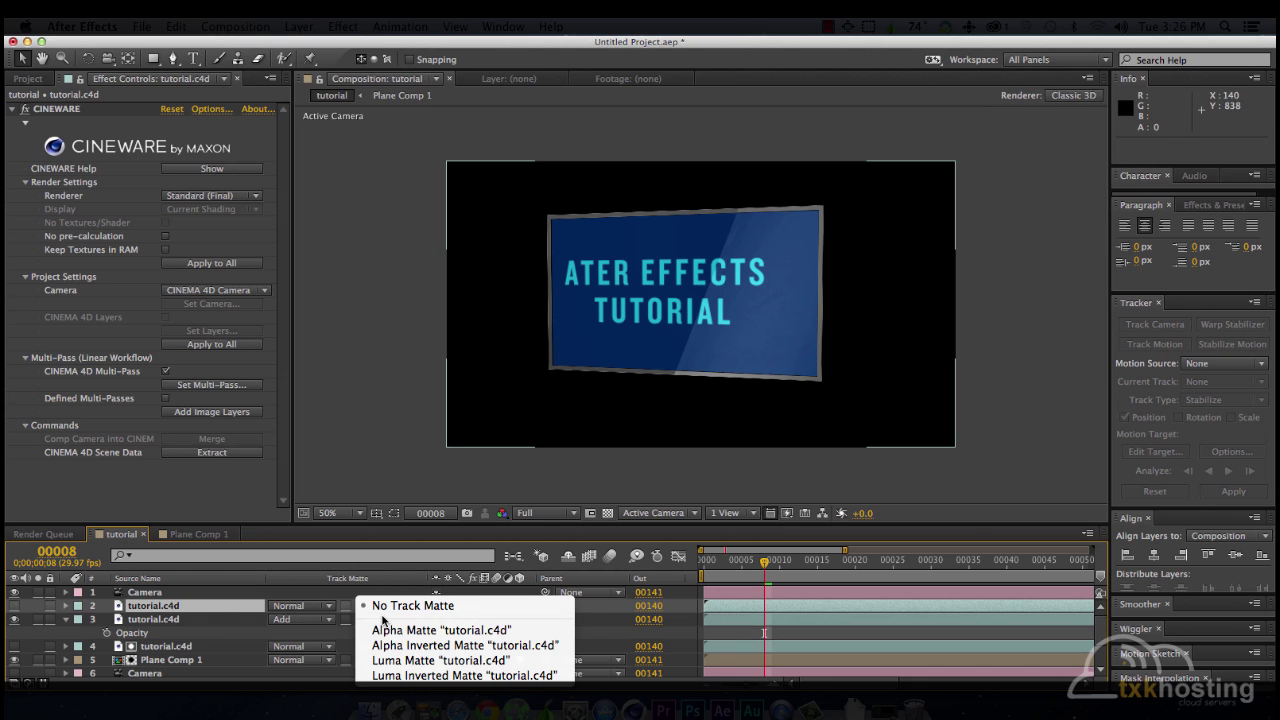
pyautogui.click(421, 664)
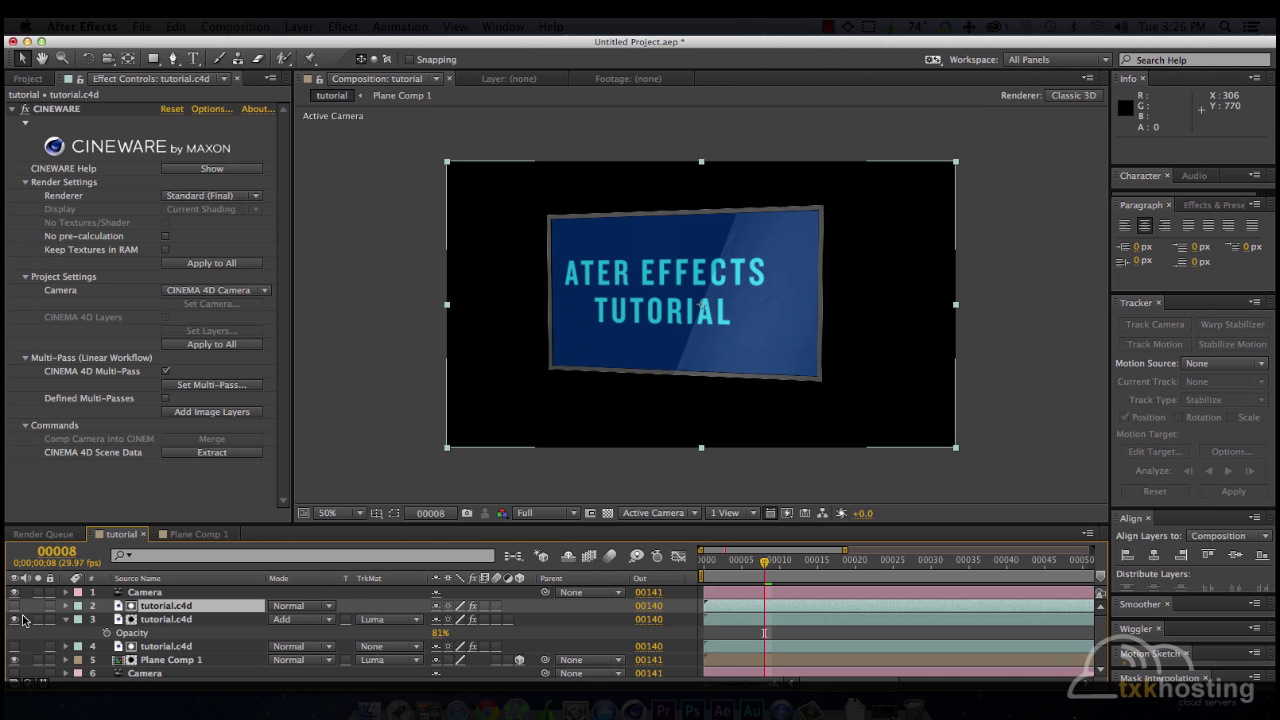
pyautogui.click(388, 619)
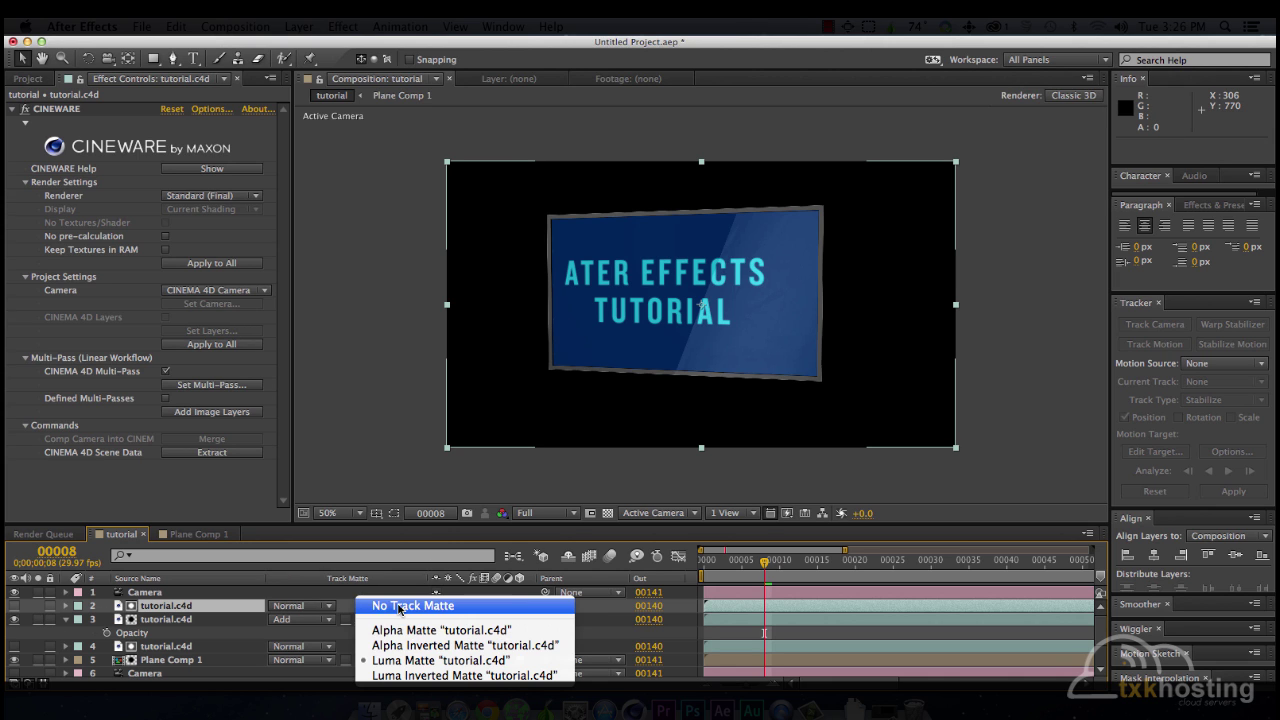
pyautogui.click(399, 602)
pyautogui.click(418, 619)
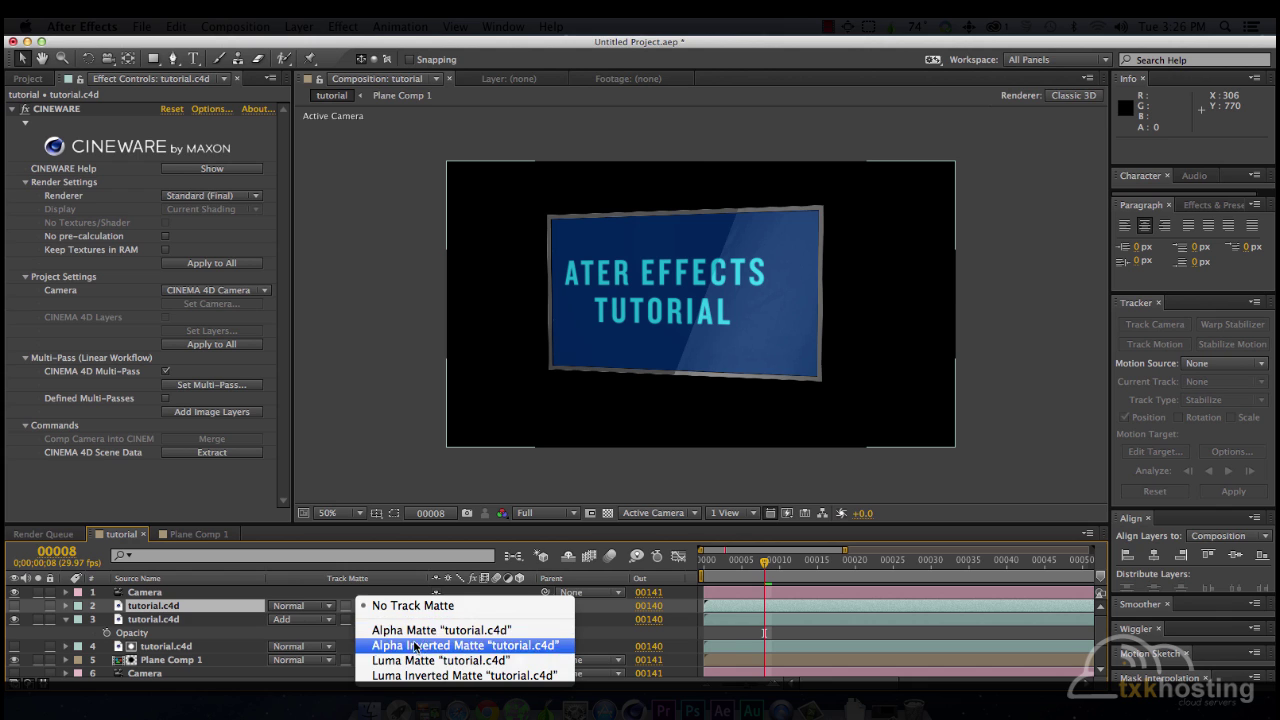
pyautogui.click(426, 661)
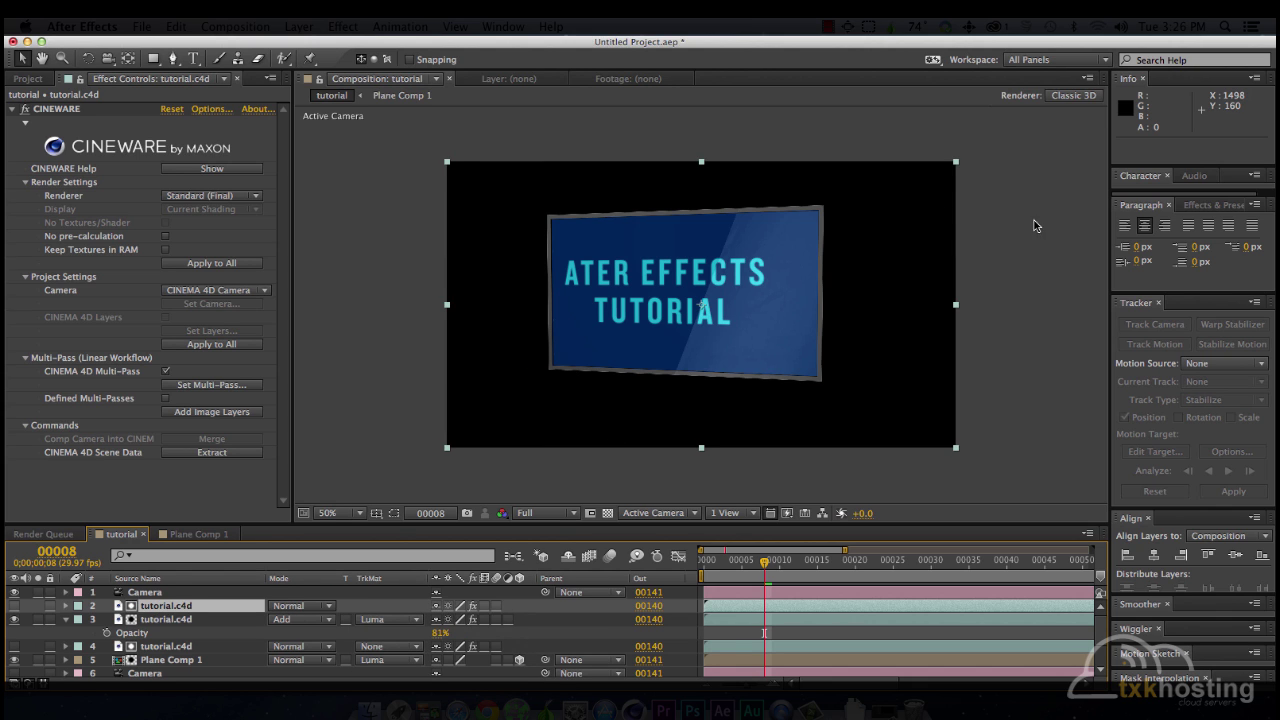
pyautogui.click(994, 263)
pyautogui.click(120, 635)
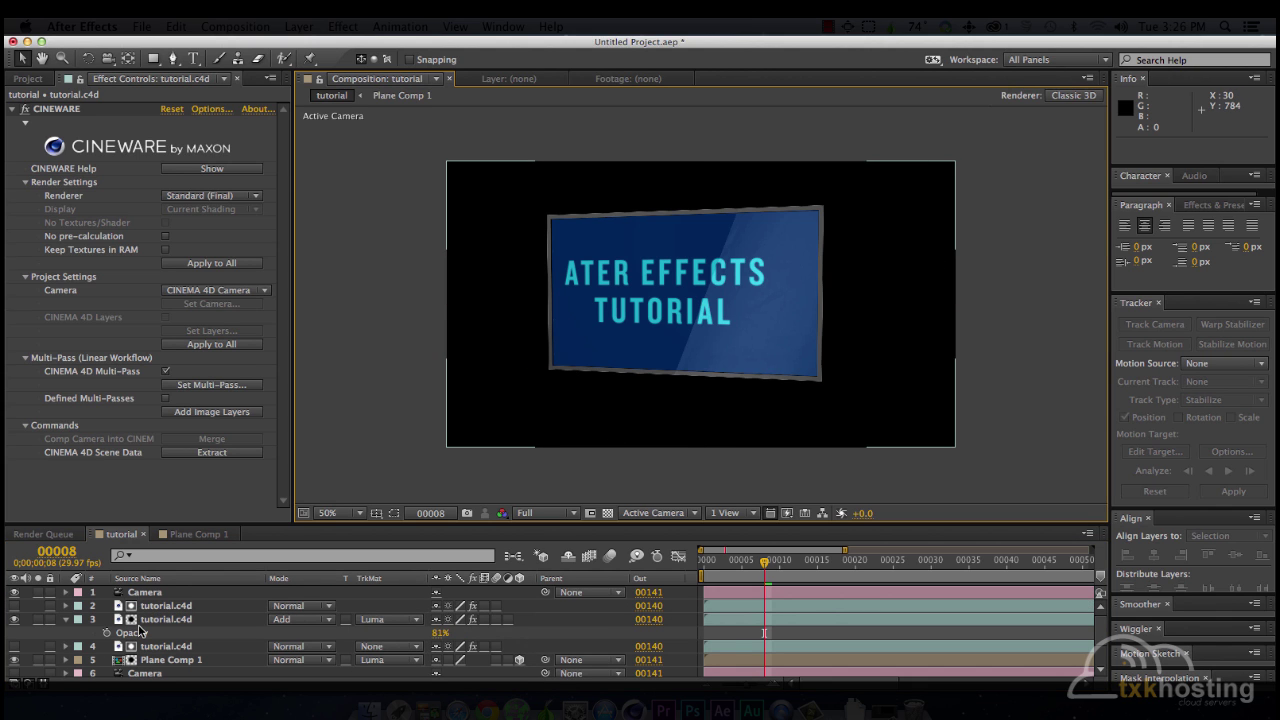
# Step: Create a bright orange solid and move Orange Solid 1 to the bottom of the layer stack
pyautogui.press('super+y')
pyautogui.click(485, 438)
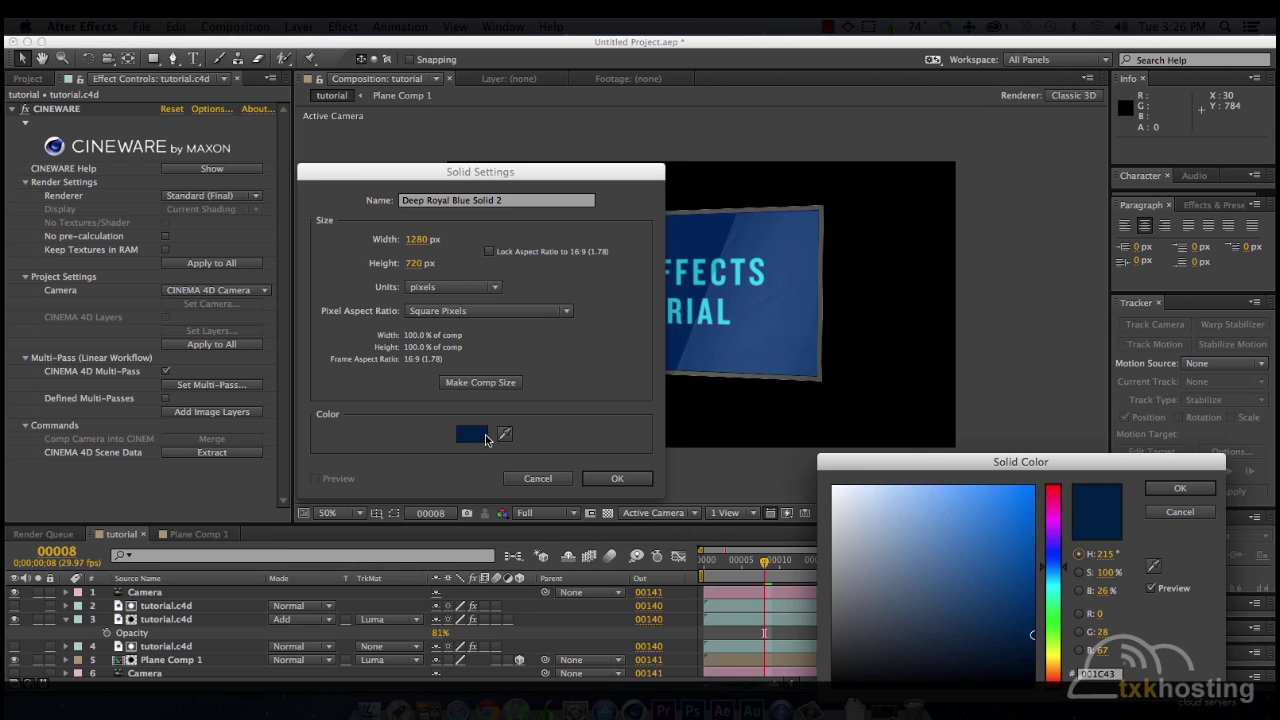
pyautogui.moveTo(1060, 641); pyautogui.dragTo(1062, 671)
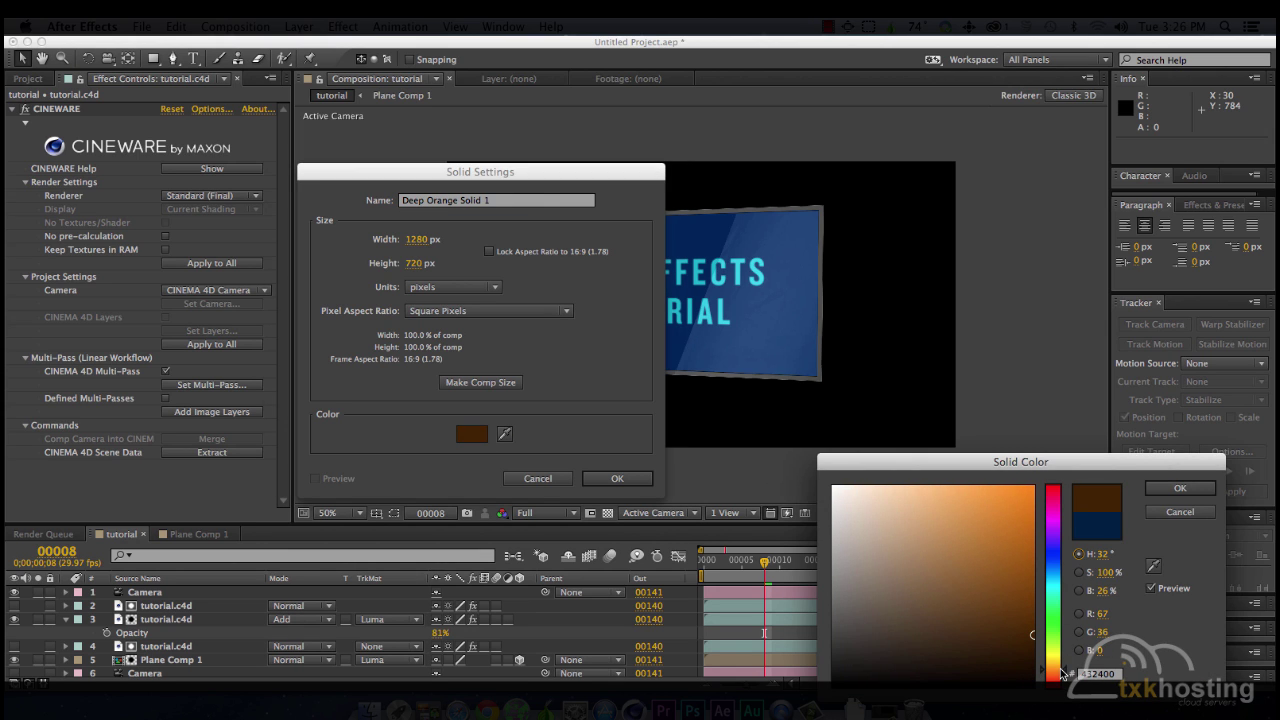
pyautogui.moveTo(1038, 628)
pyautogui.mouseDown()
pyautogui.moveTo(1050, 560)
pyautogui.moveTo(1153, 462)
pyautogui.mouseUp()
pyautogui.click(1175, 485)
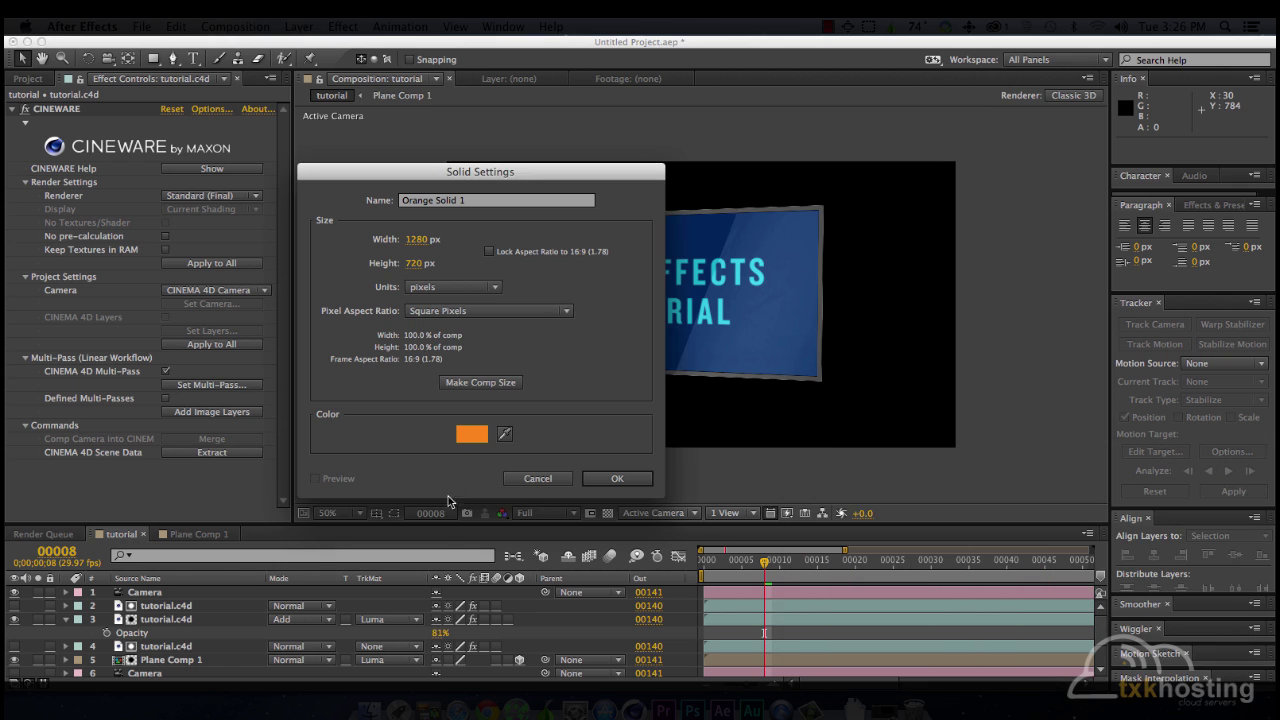
pyautogui.click(617, 478)
pyautogui.scroll(-3, 261, 620)
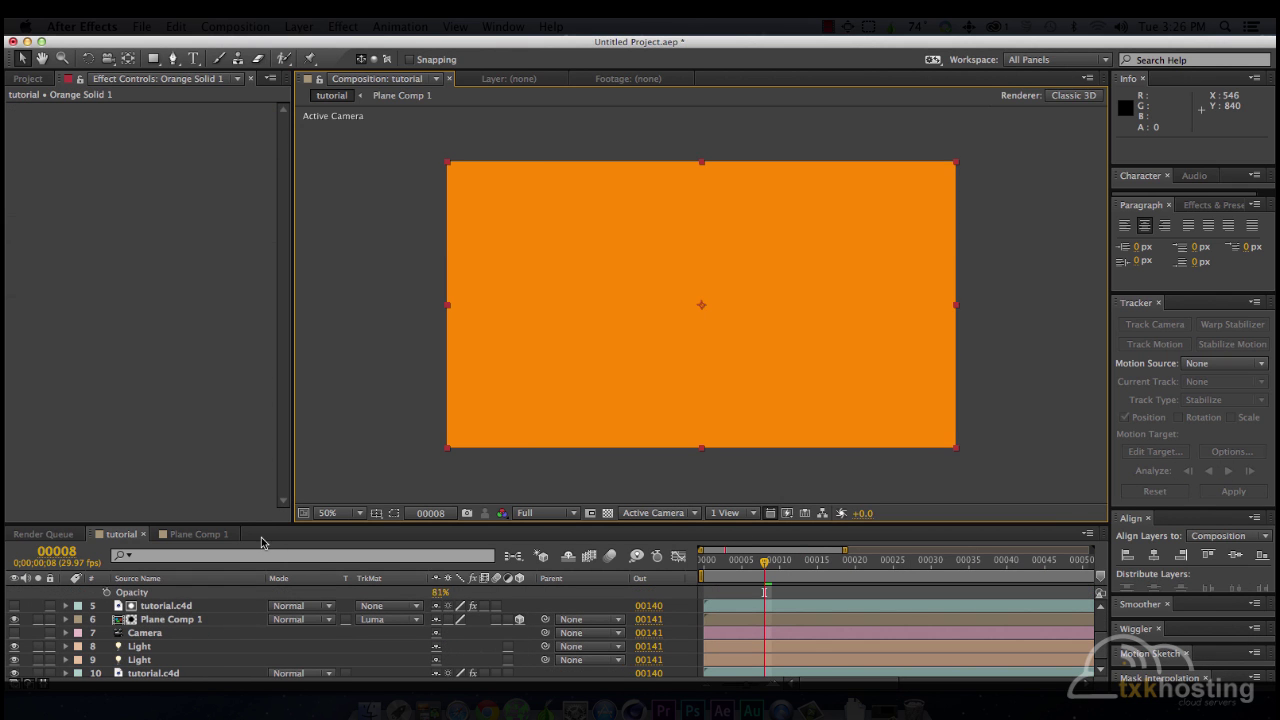
pyautogui.moveTo(175, 454); pyautogui.dragTo(216, 600)
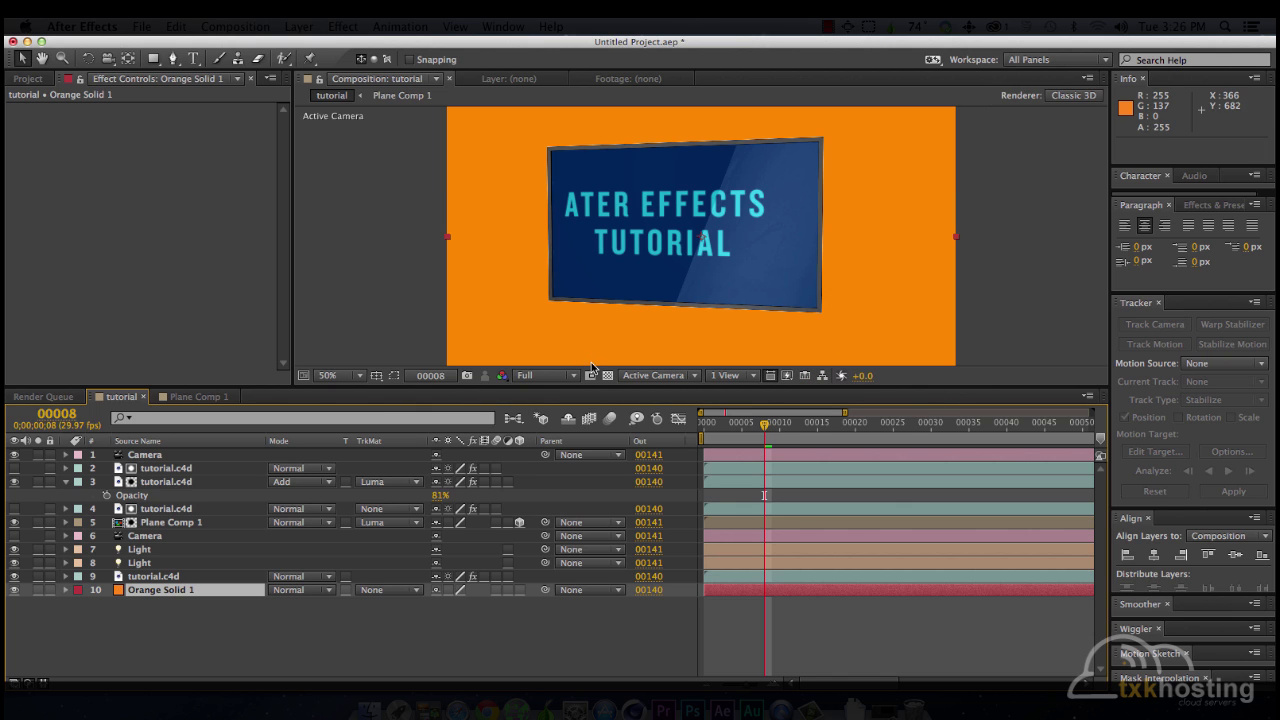
pyautogui.moveTo(609, 388); pyautogui.dragTo(617, 471)
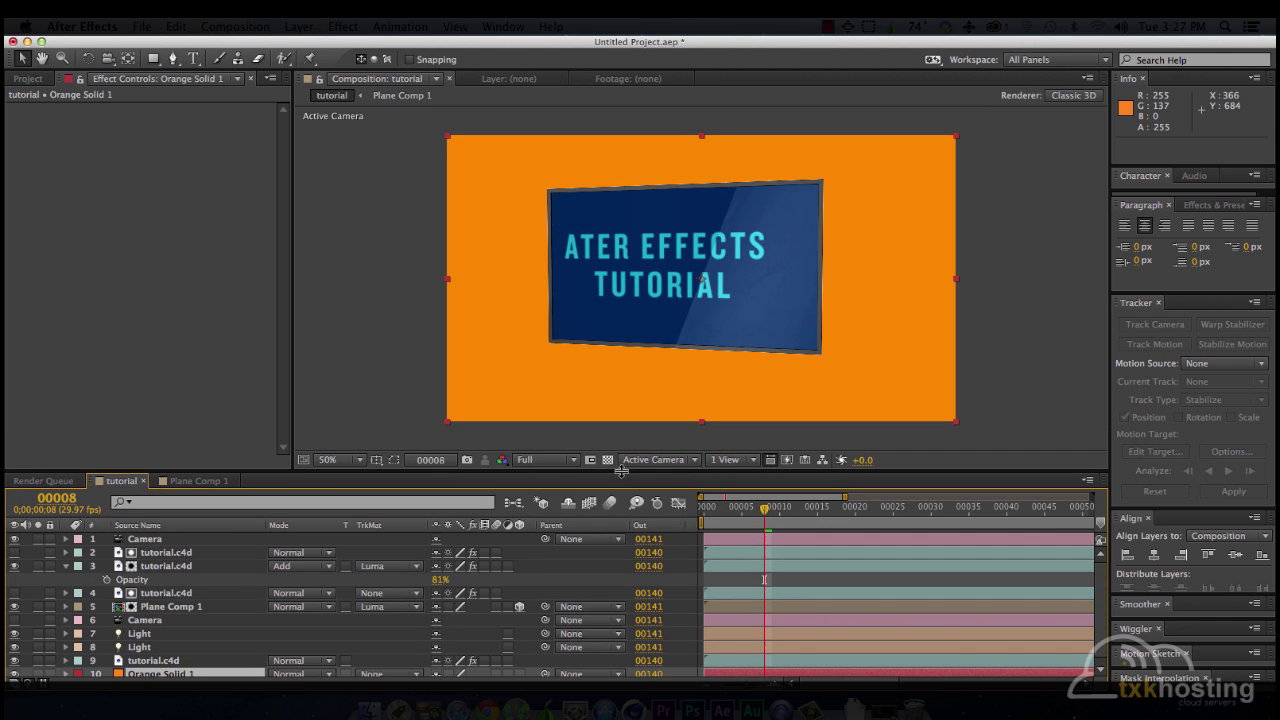
# Step: Check frames 1, 4 and 11, then start a RAM preview of the composite
pyautogui.click(711, 512)
pyautogui.click(735, 512)
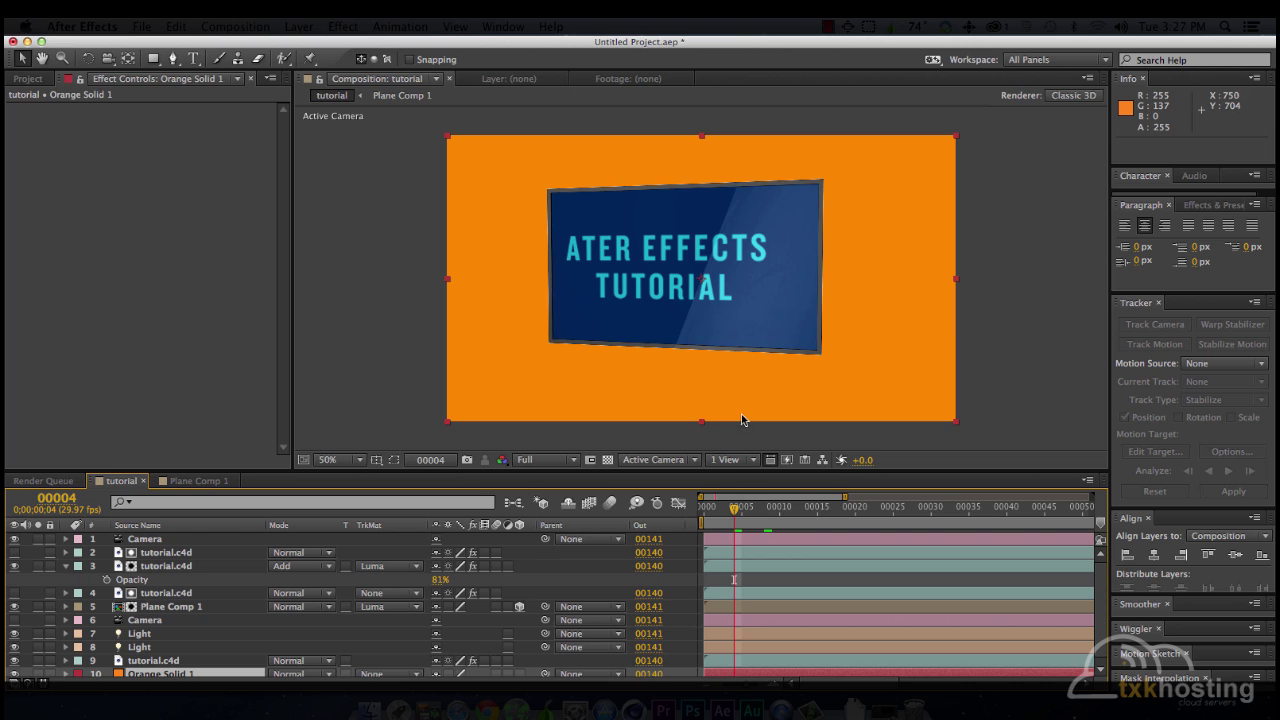
pyautogui.click(788, 507)
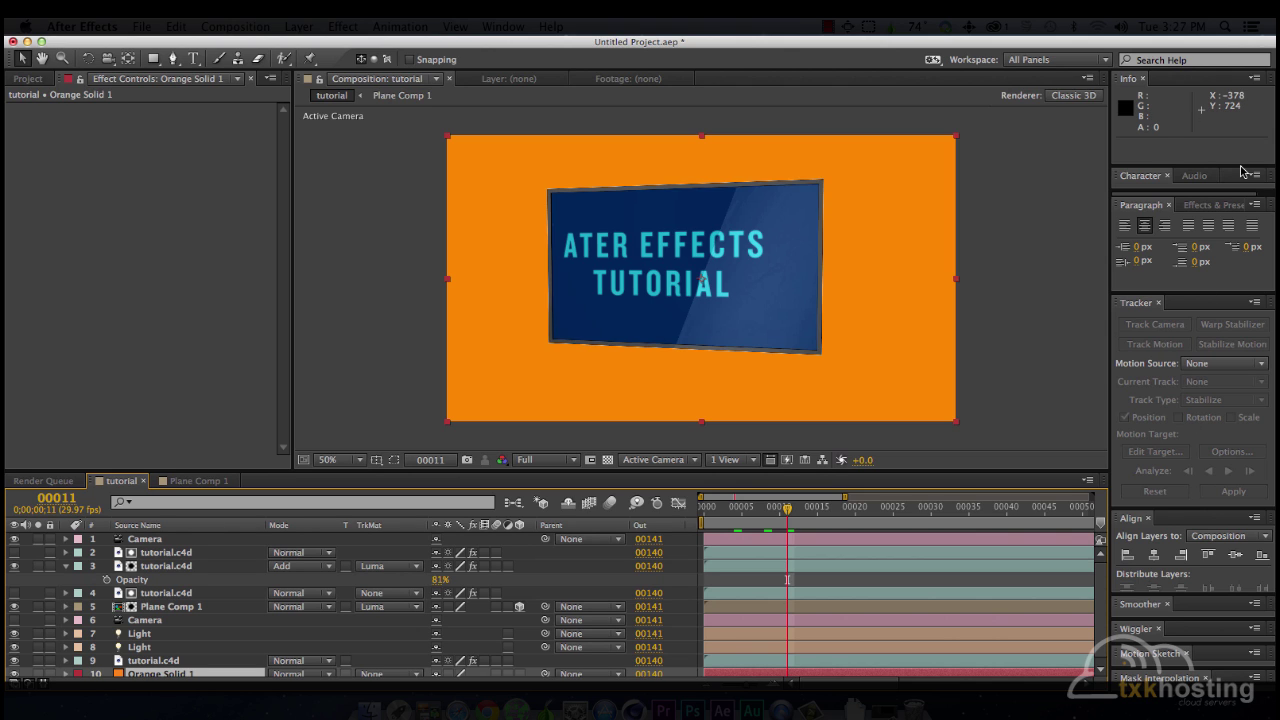
pyautogui.press('KP_0')
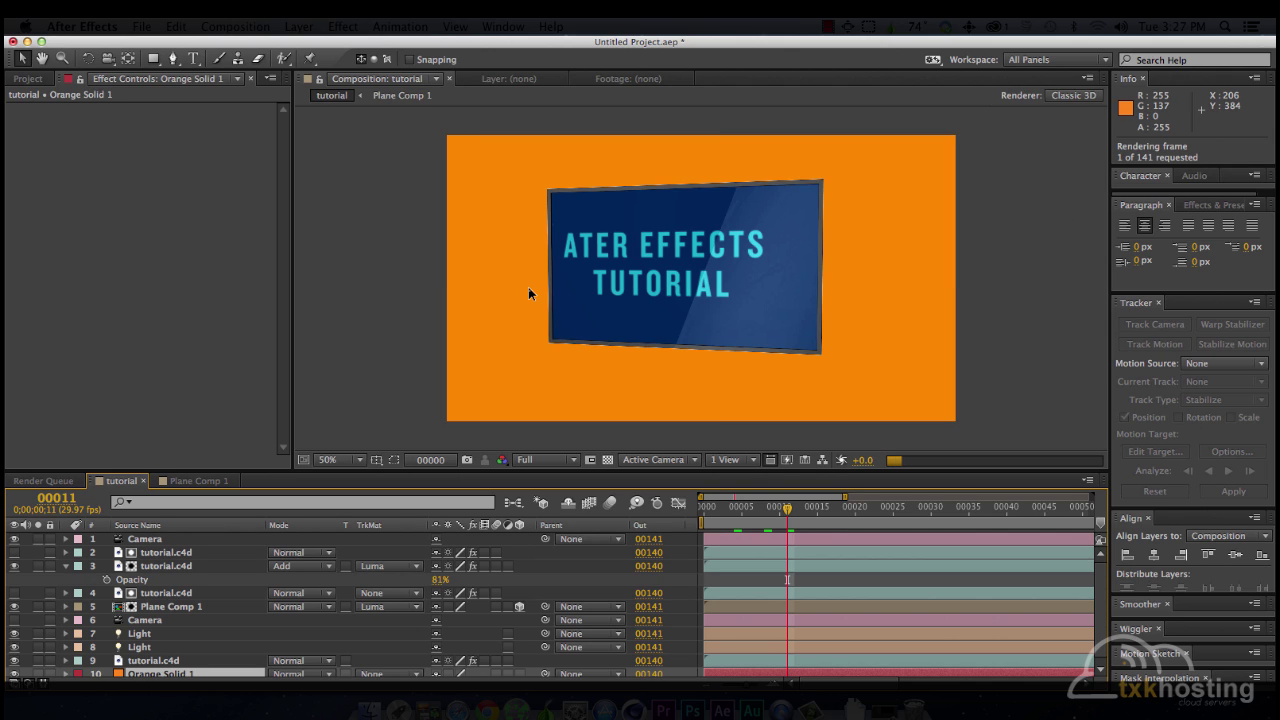